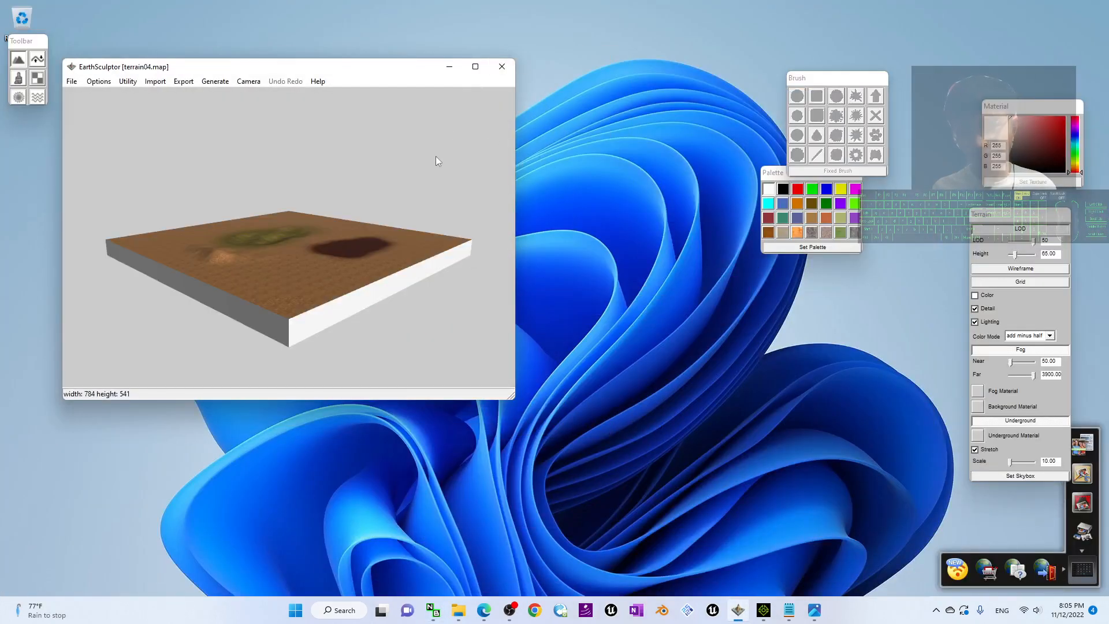
- Maximize the program window and hide the key controls help overlay
left_click(476, 66)
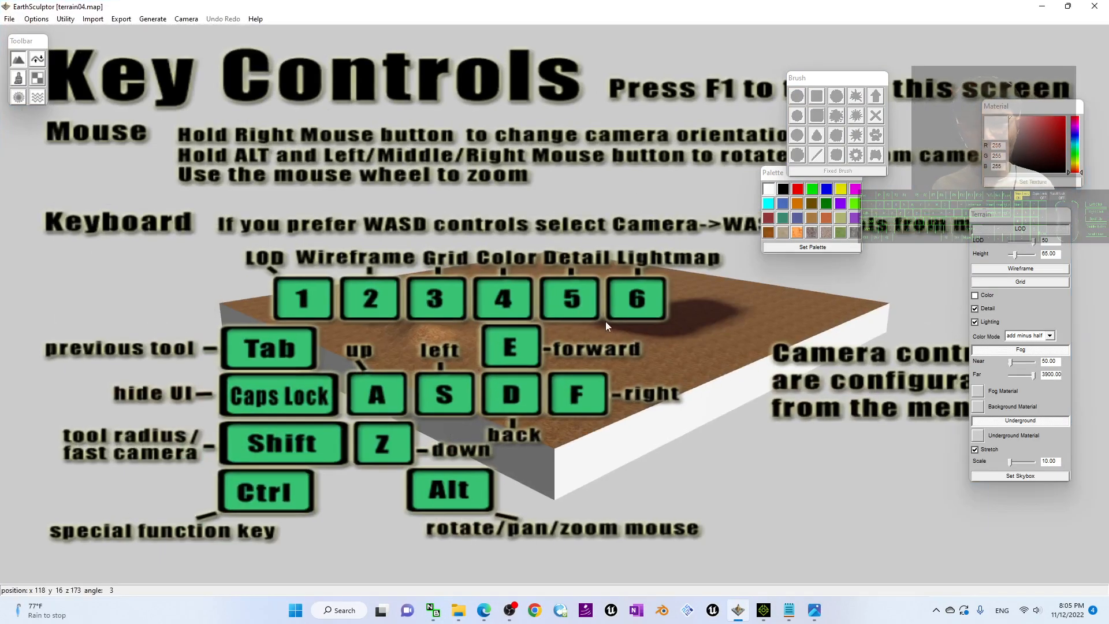
key("F1")
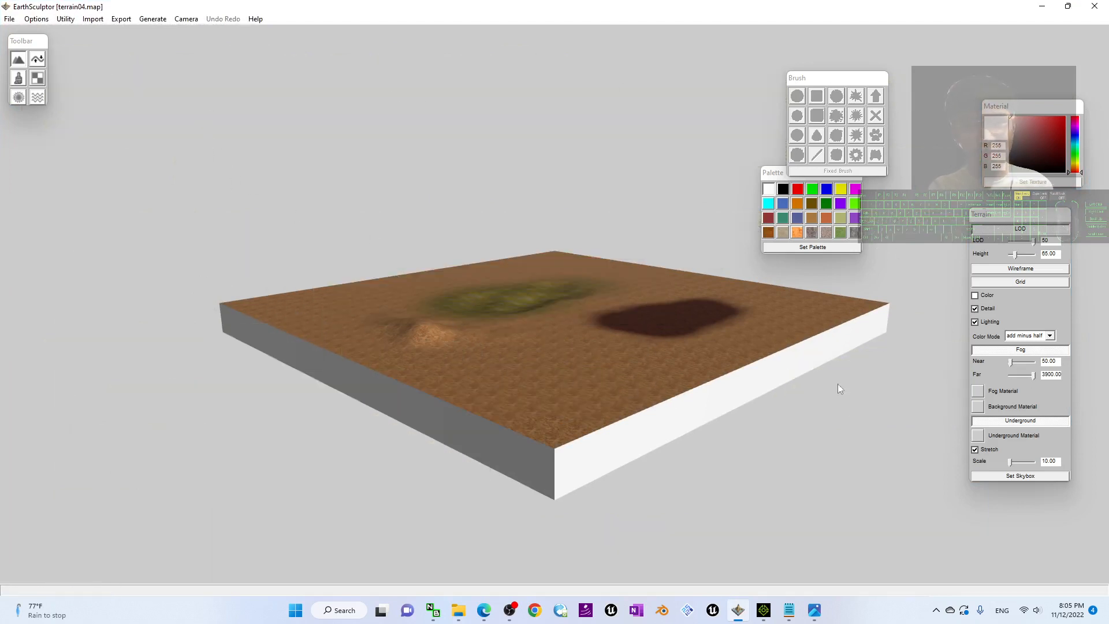
- Create a new terrain with a 257x257 map size, keeping four detail textures and no texture splitting
left_click(10, 19)
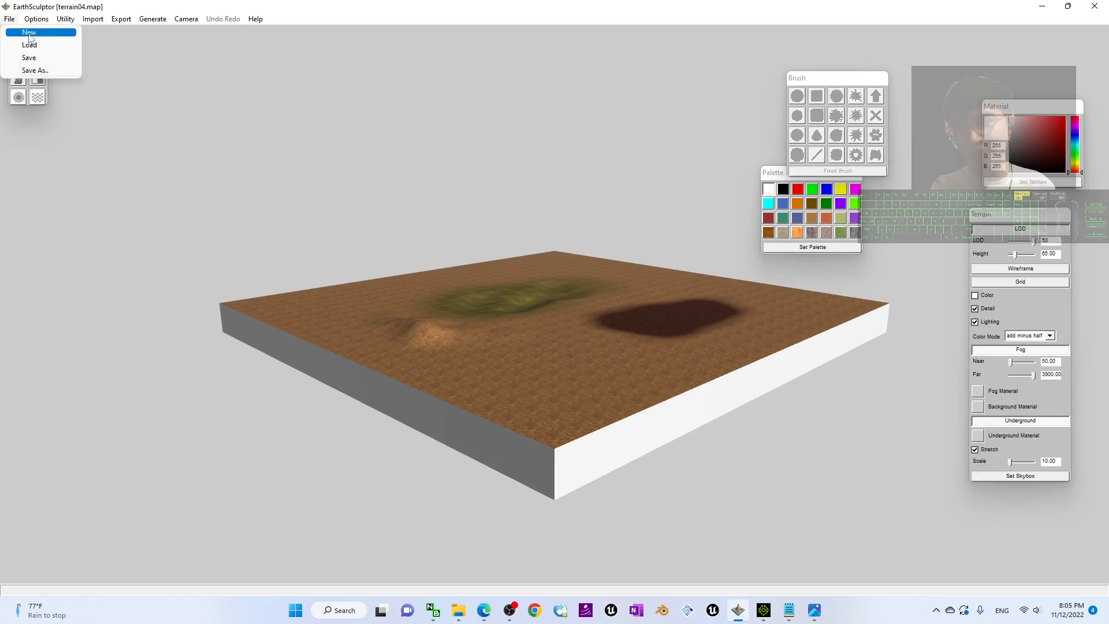
left_click(23, 30)
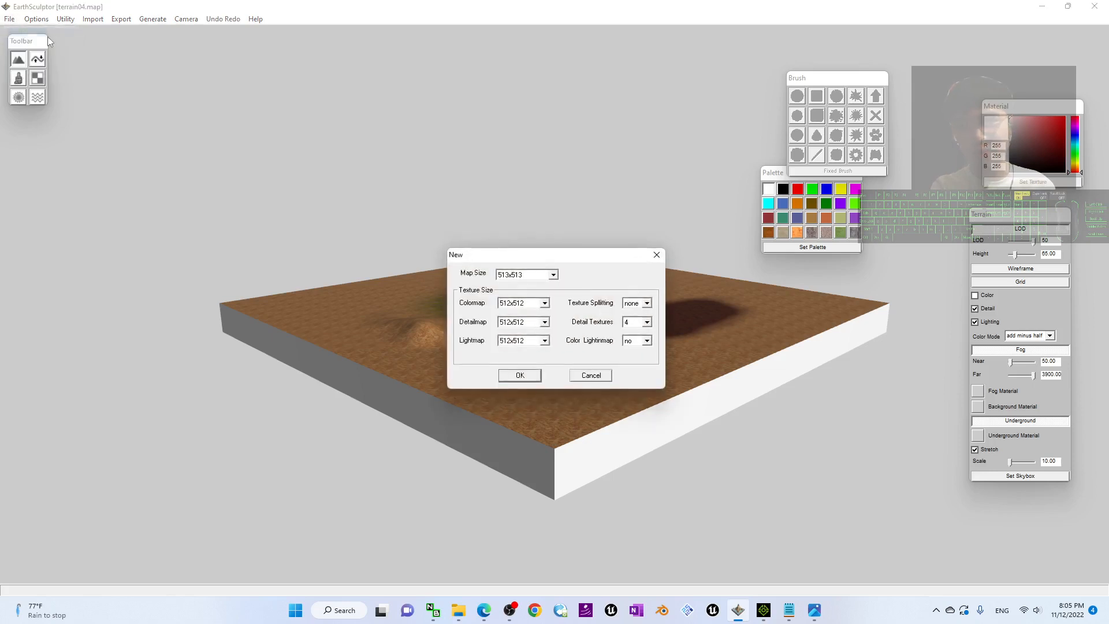
left_click(554, 275)
left_click(554, 276)
left_click(554, 275)
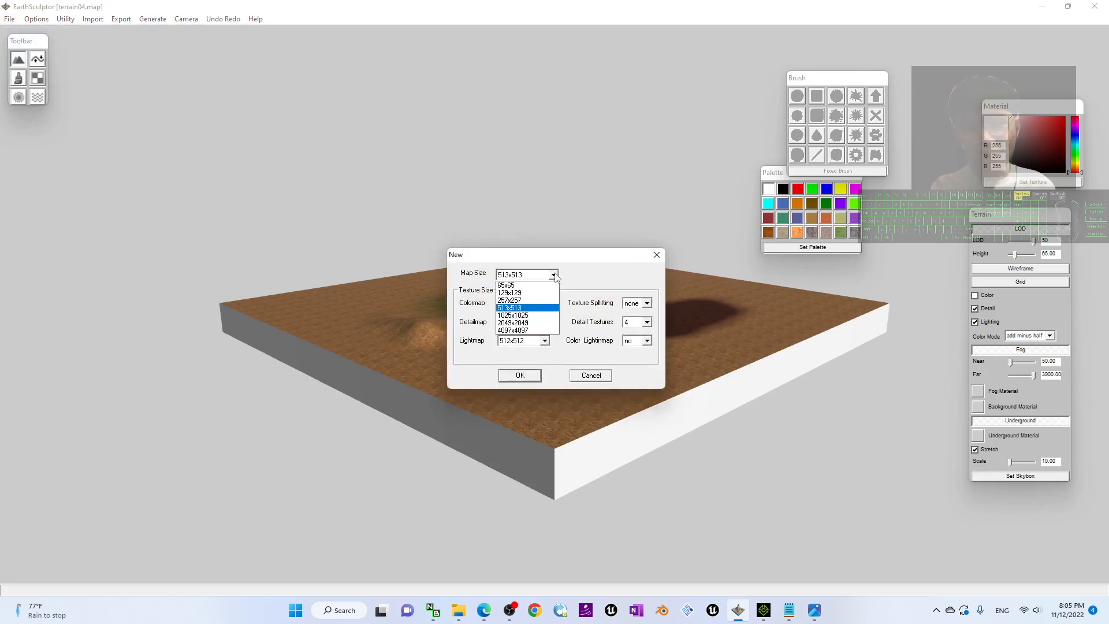
left_click(509, 300)
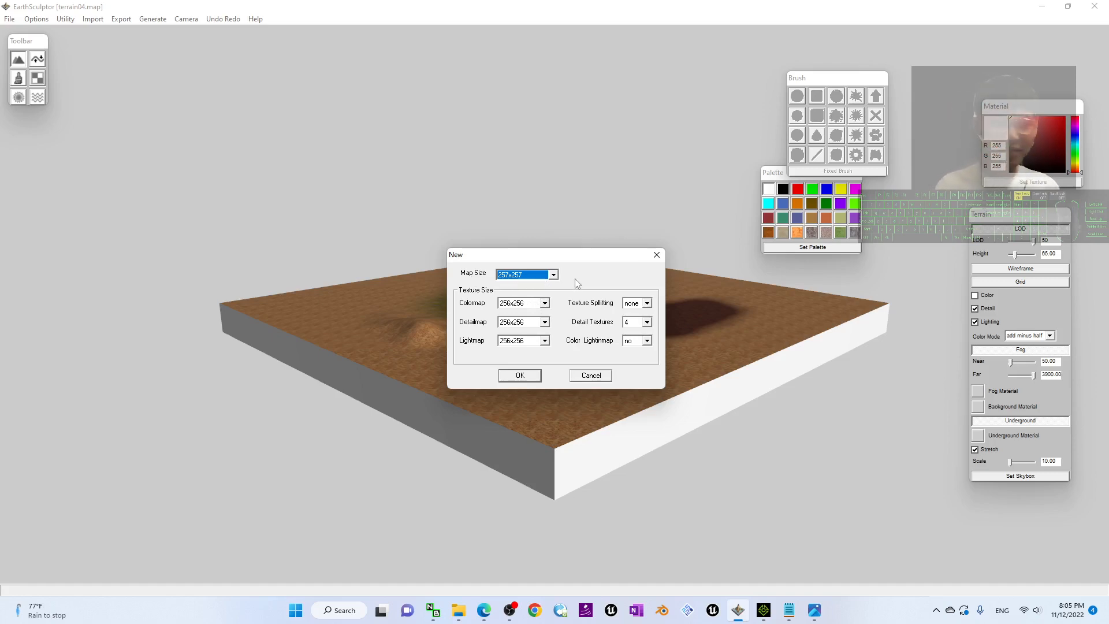
left_click(520, 374)
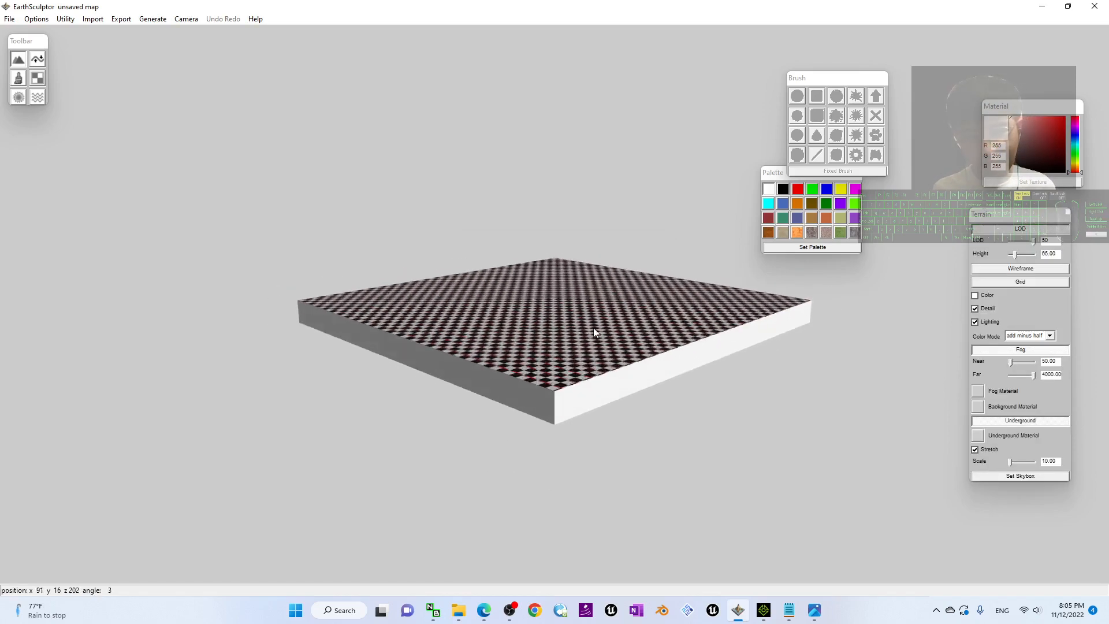
- Activate the detail texture tool and place its Detail settings window beside the terrain
scroll(593, 327, "up", 5)
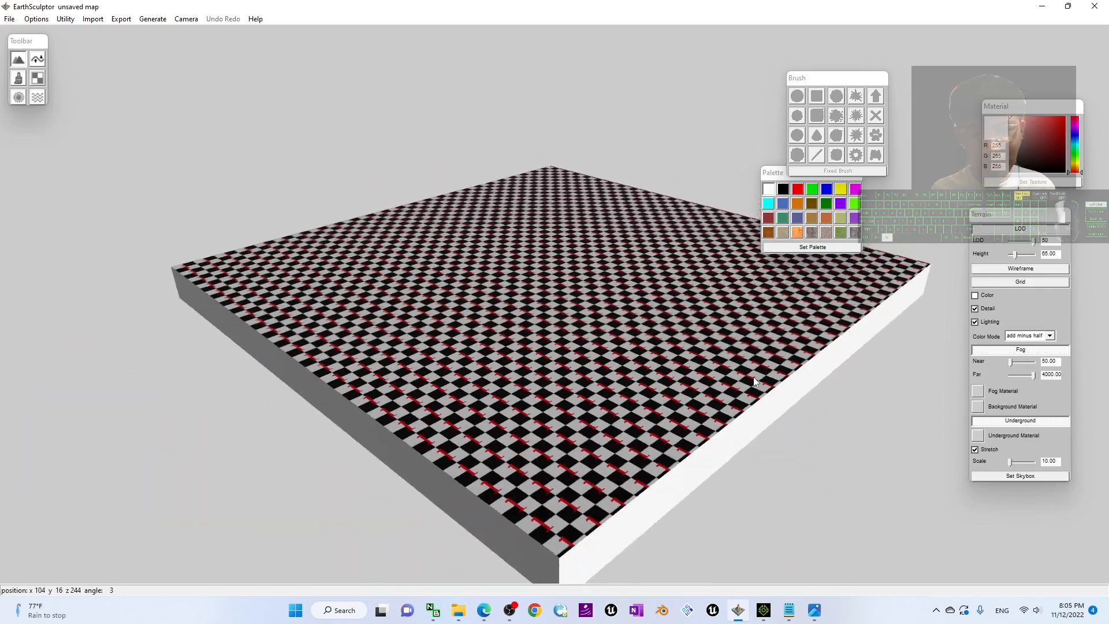
left_click_drag(754, 379, 793, 396, "alt")
middle_click_drag(828, 372, 578, 373, "alt")
left_click_drag(566, 372, 535, 335, "alt")
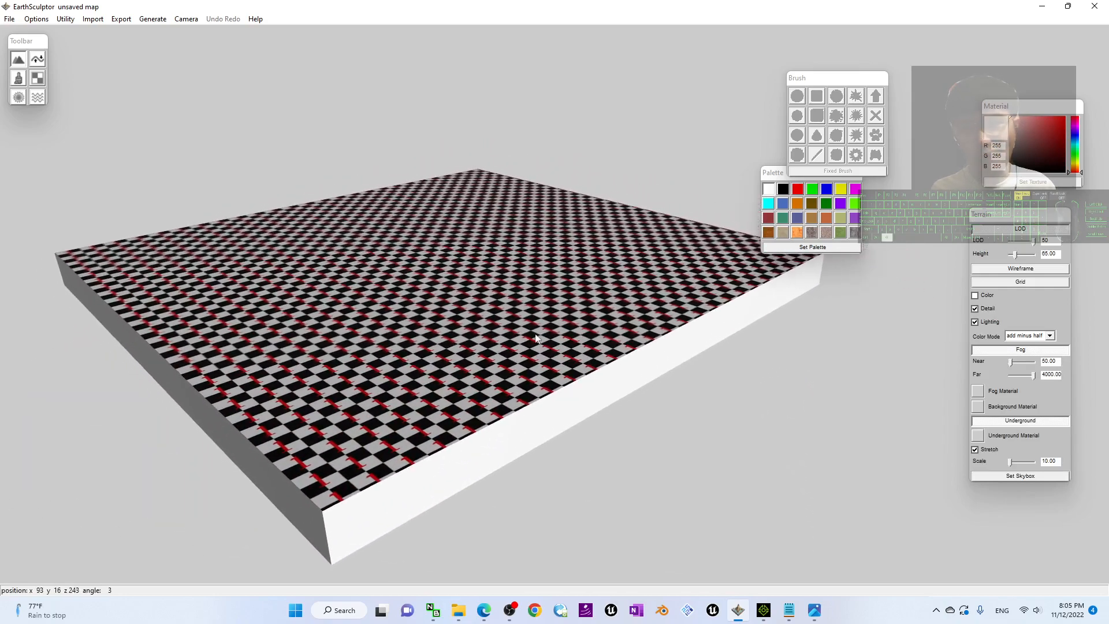
middle_click_drag(535, 335, 592, 335, "alt")
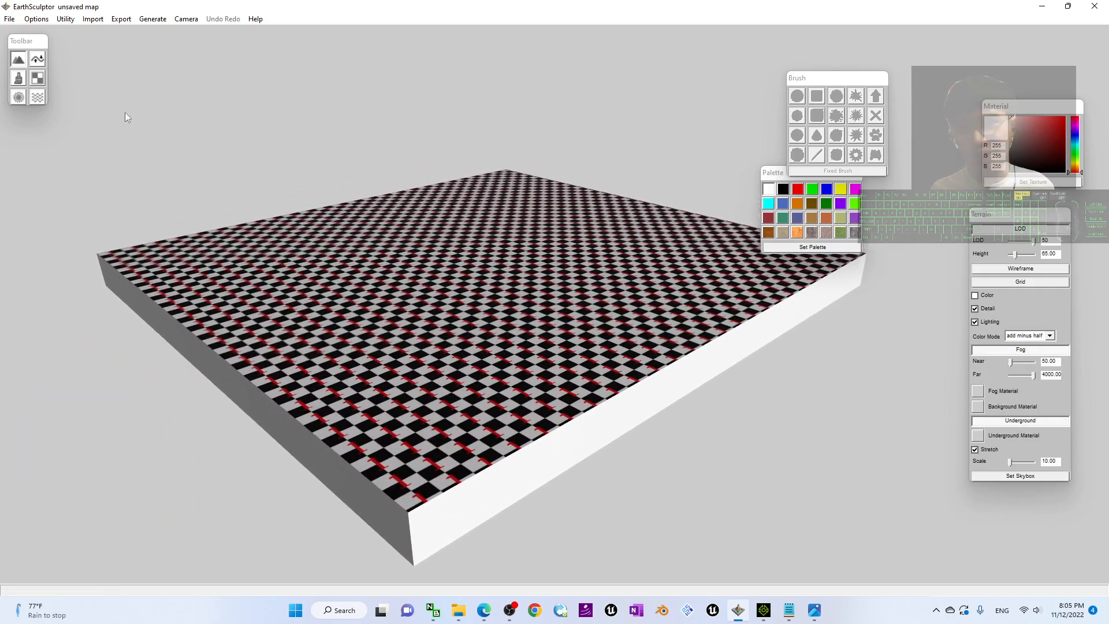
left_click(37, 77)
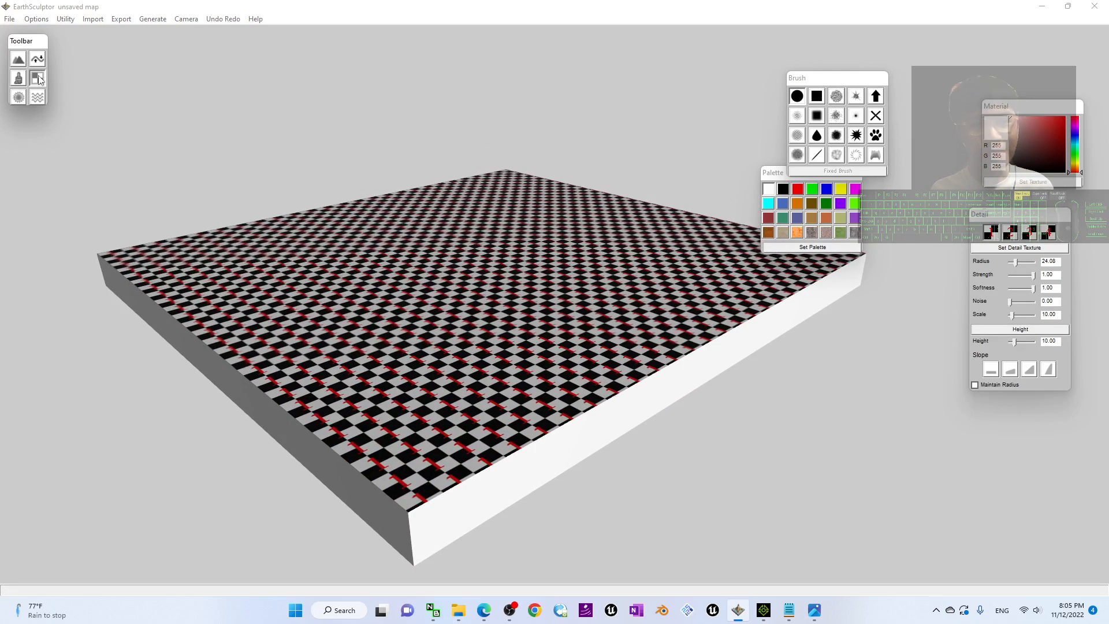
left_click_drag(1002, 215, 838, 333)
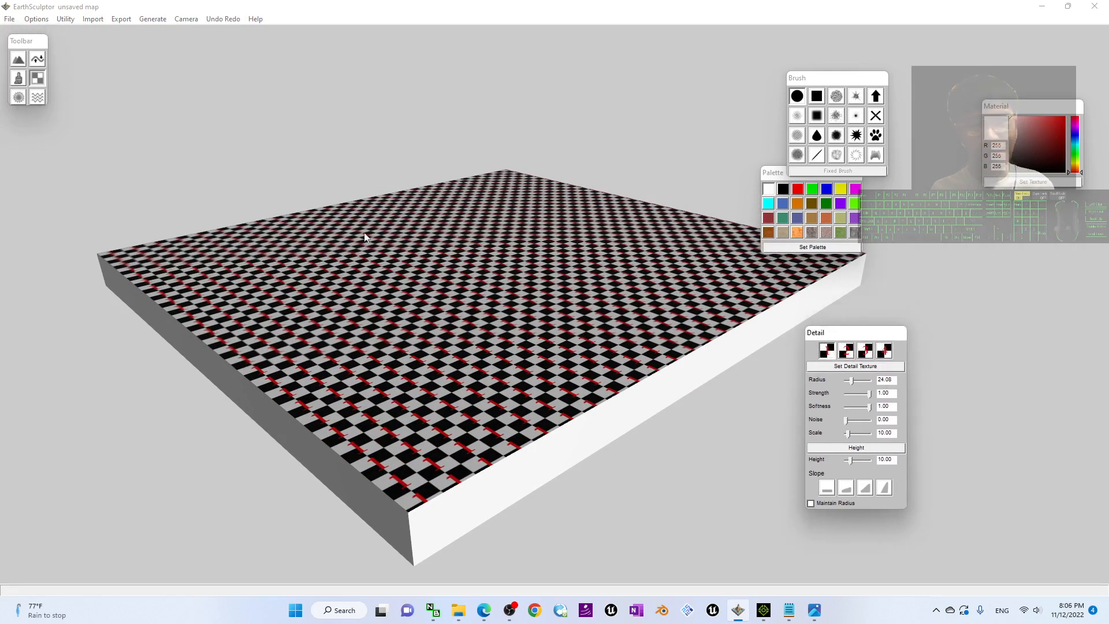
left_click(39, 80)
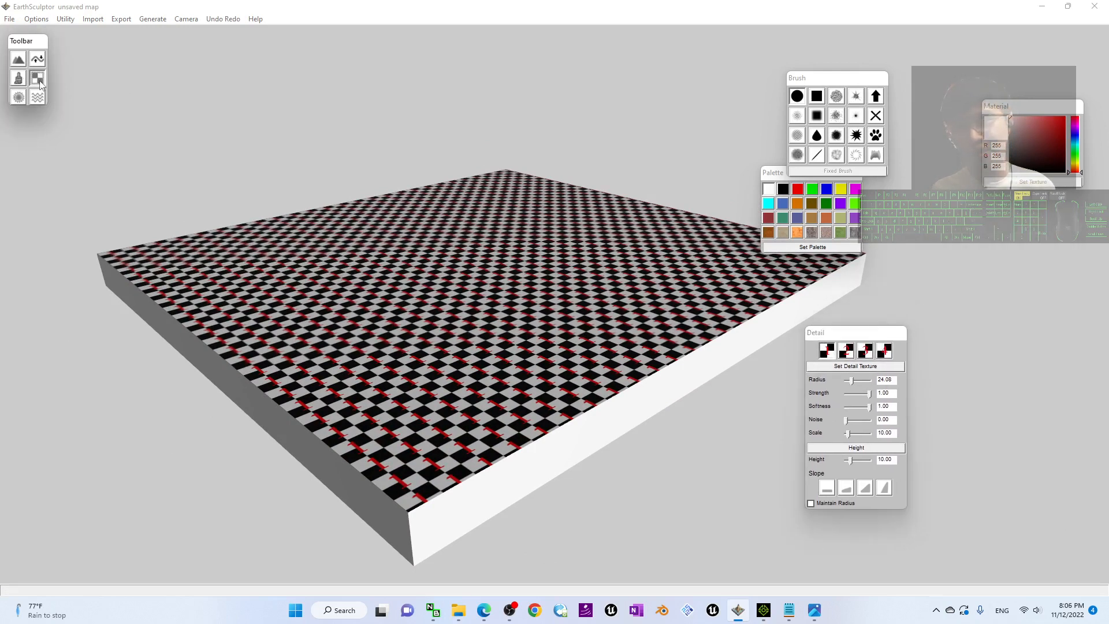
left_click(33, 85)
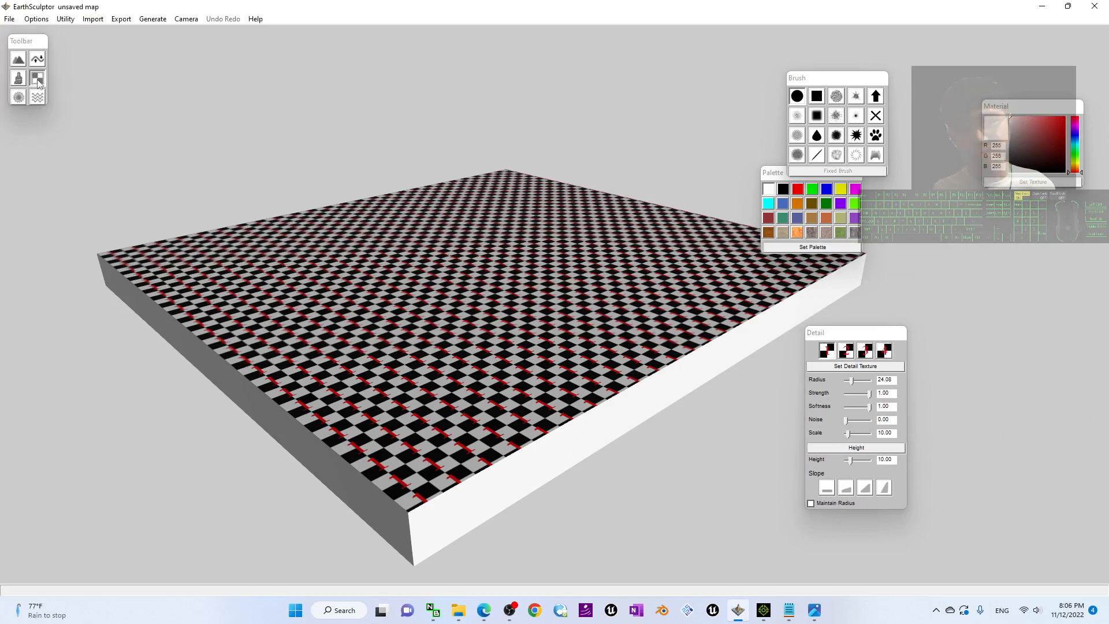
left_click(38, 82)
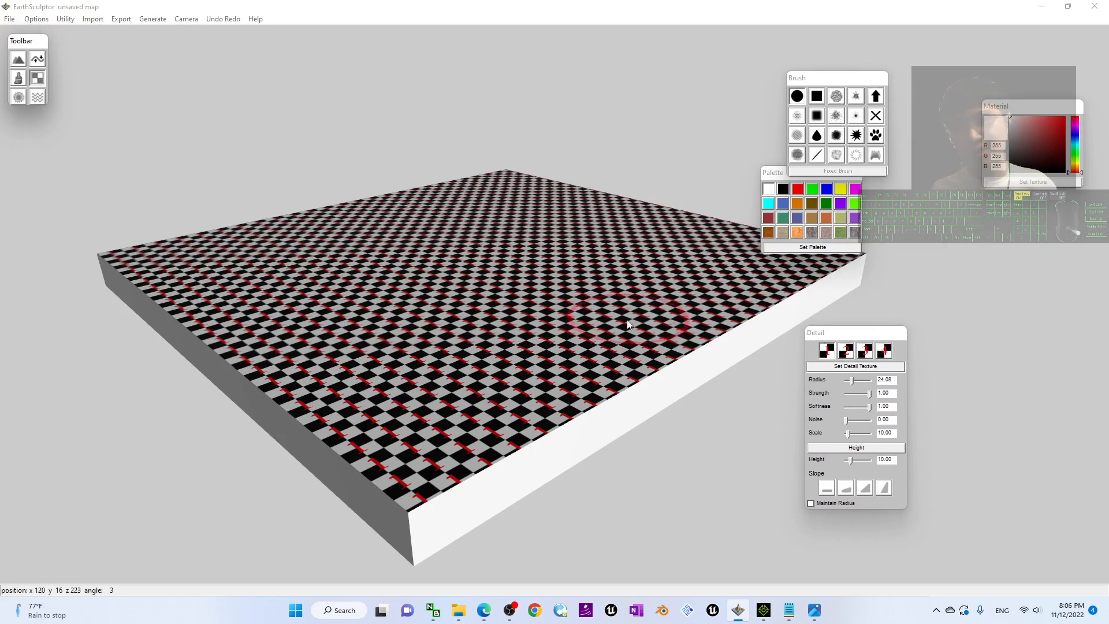
right_click_drag(463, 368, 504, 404)
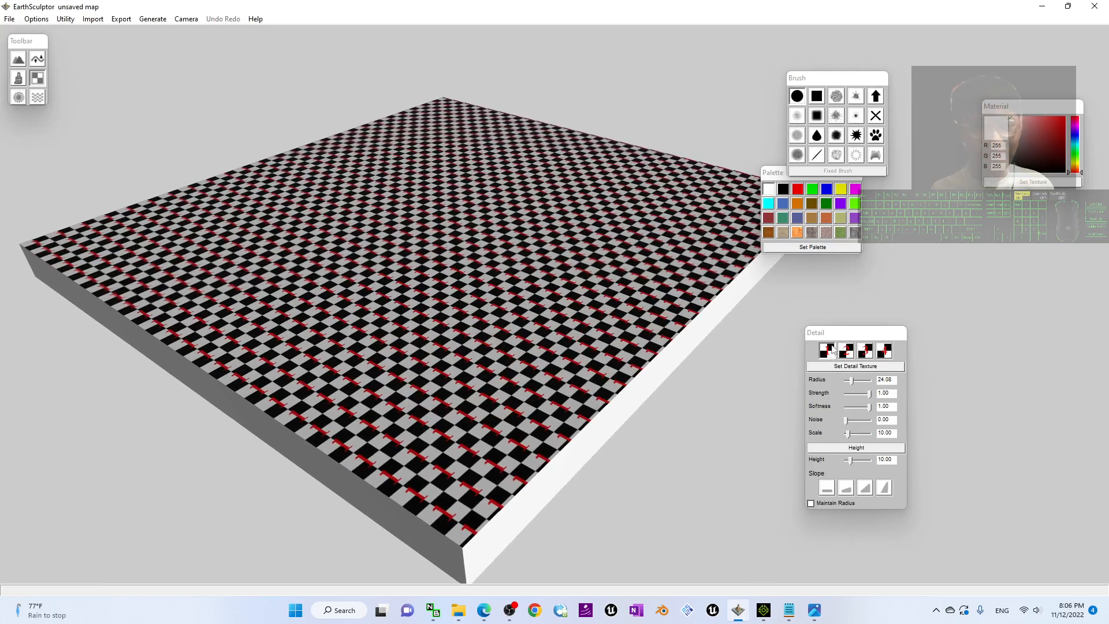
- Start setting a detail texture and browse to the Textures folder inside the EarthSculptor folder
left_click(849, 352)
left_click(865, 350)
left_click(880, 352)
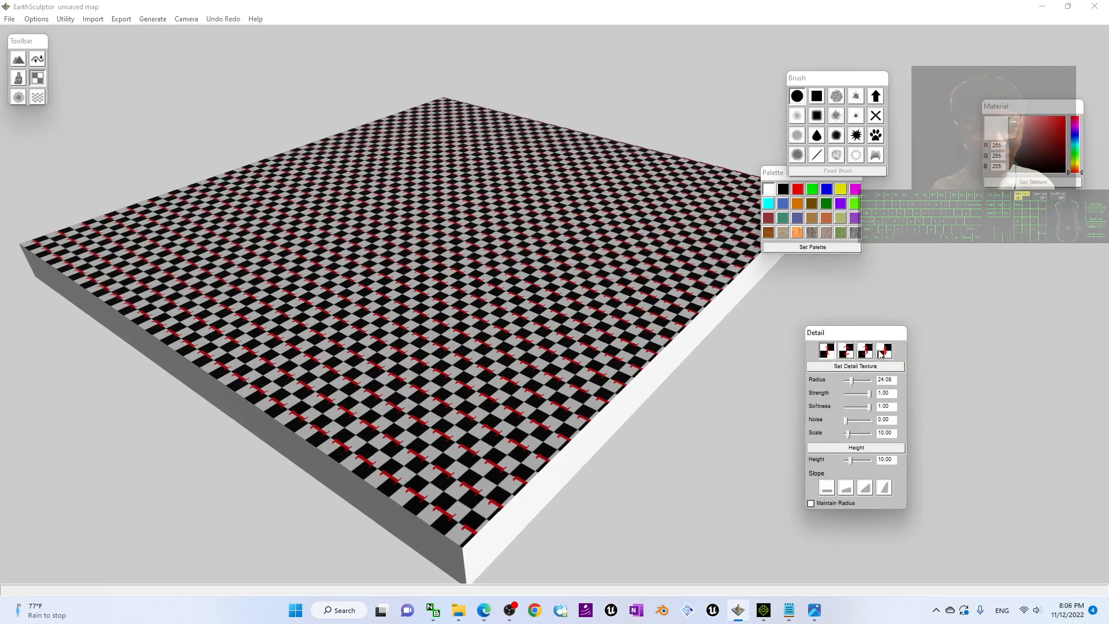
left_click(853, 368)
left_click_drag(608, 243, 420, 150)
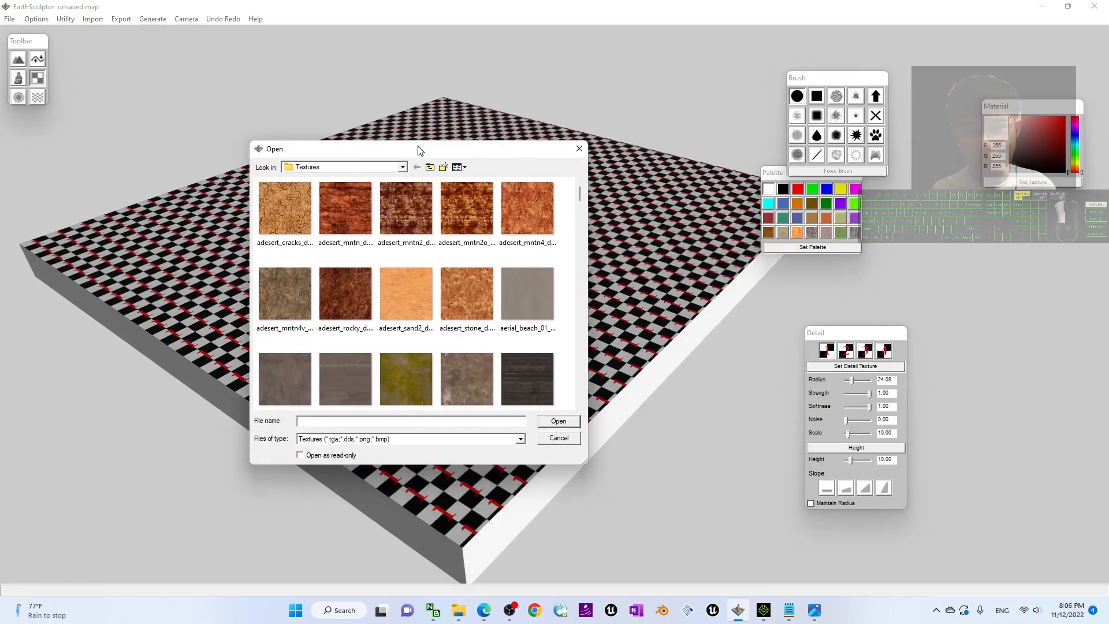
left_click(404, 167)
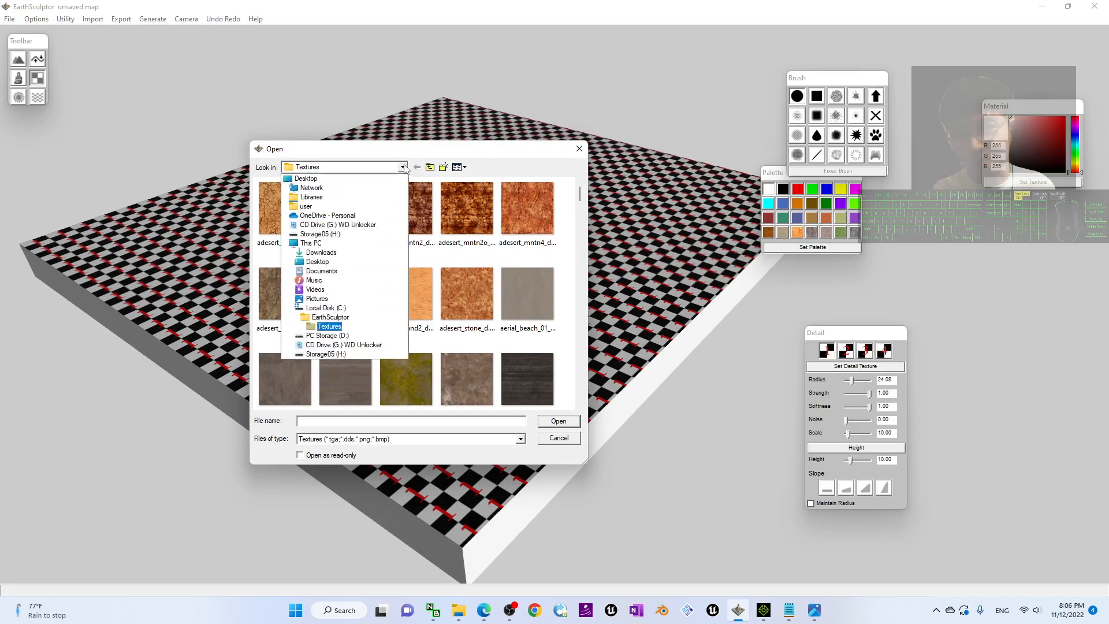
left_click(331, 326)
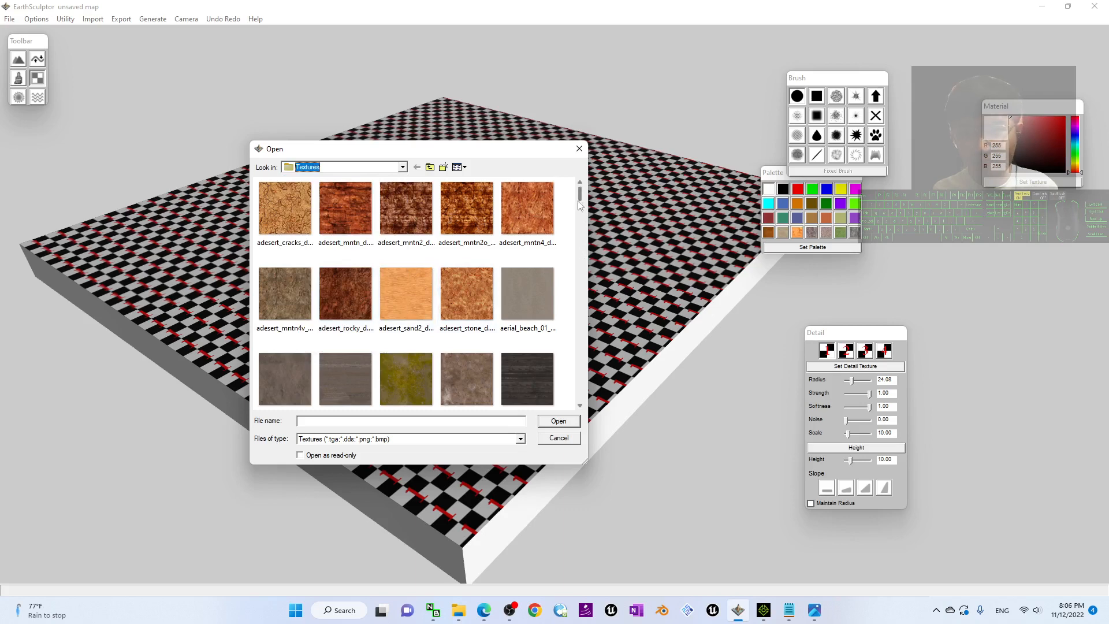
- Load grass_green2y_d.png as the terrain's first detail texture
left_click_drag(580, 205, 582, 344)
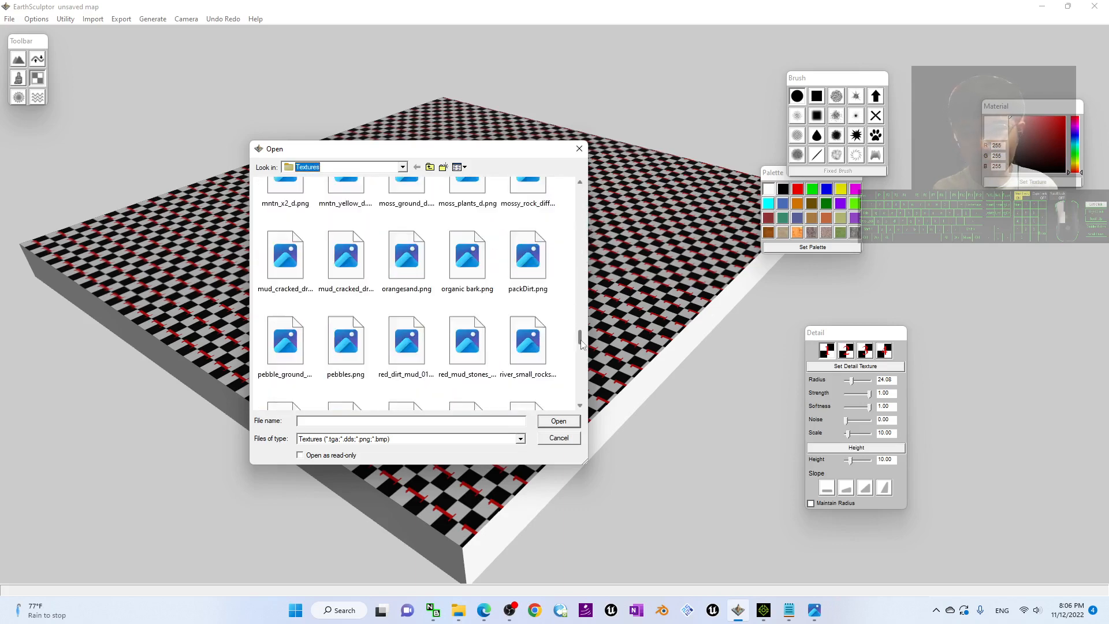
left_click_drag(484, 156, 527, 152)
scroll(616, 306, "up", 3)
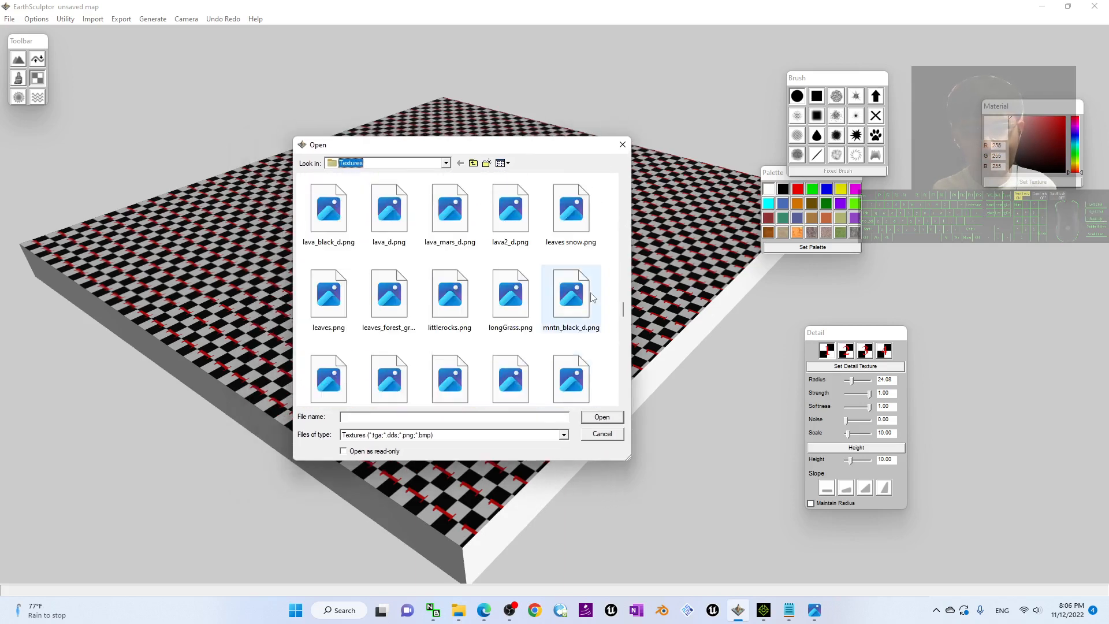
left_click_drag(625, 317, 630, 278)
left_click(501, 263)
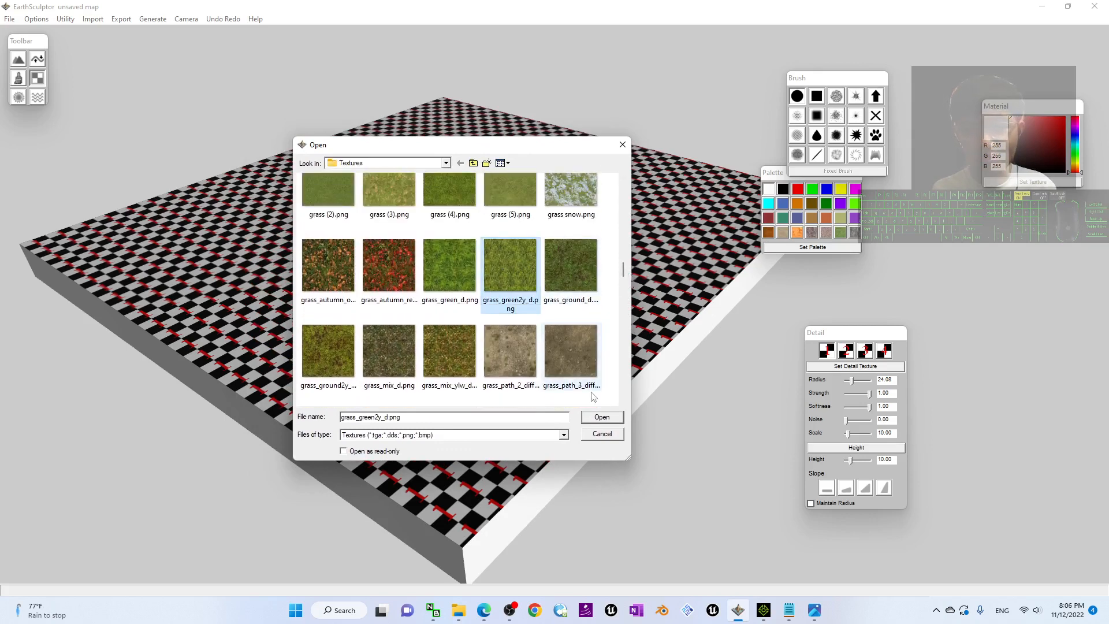
left_click(602, 417)
- Examine the grass texture and its tiling on the terrain from close up and from a distance
scroll(478, 322, "down", 3)
scroll(479, 323, "up", 8)
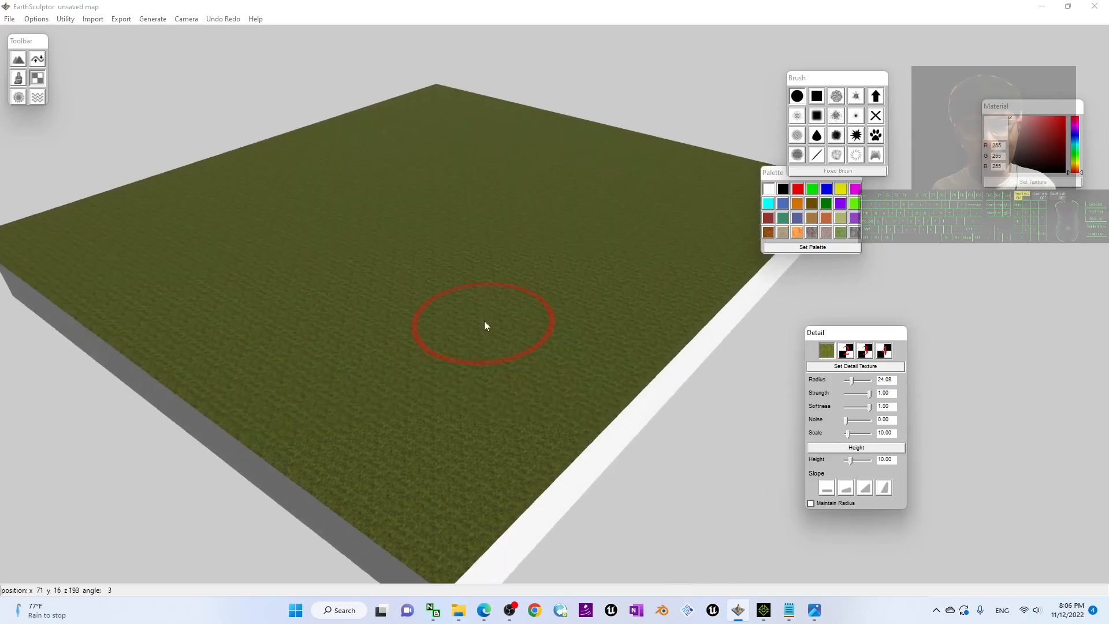
left_click_drag(469, 336, 400, 382, "alt")
scroll(417, 355, "down", 8)
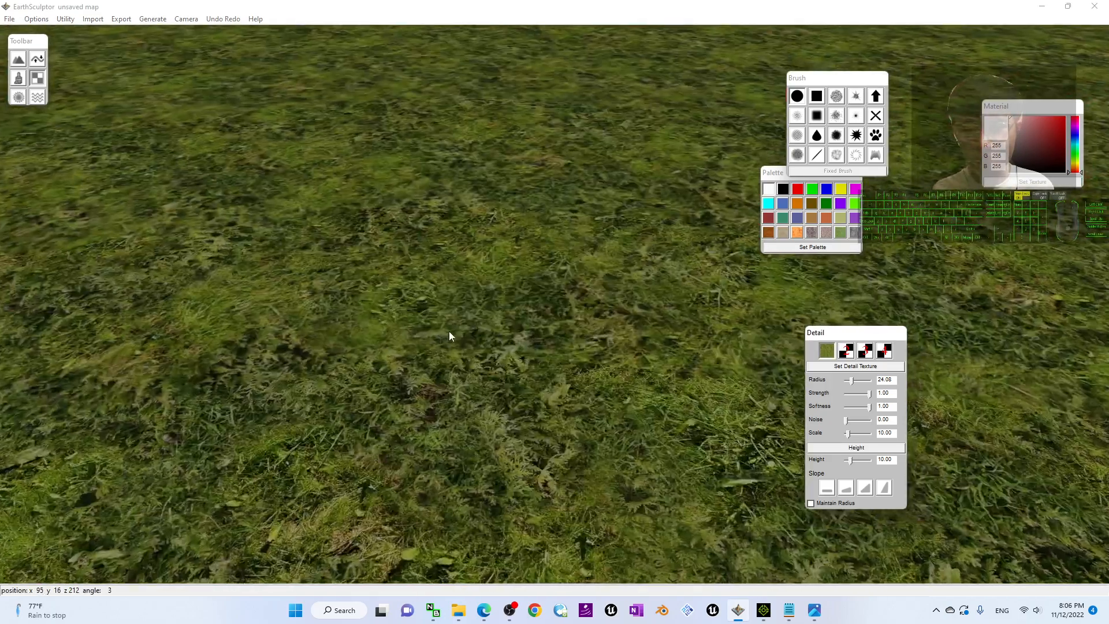
scroll(451, 324, "up", 8)
scroll(450, 328, "down", 8)
mouse_move(450, 328)
left_mouse_down("alt")
mouse_move(426, 344)
mouse_move(523, 323)
mouse_move(413, 360)
left_mouse_up("alt")
scroll(466, 365, "down", 5)
scroll(521, 320, "up", 10)
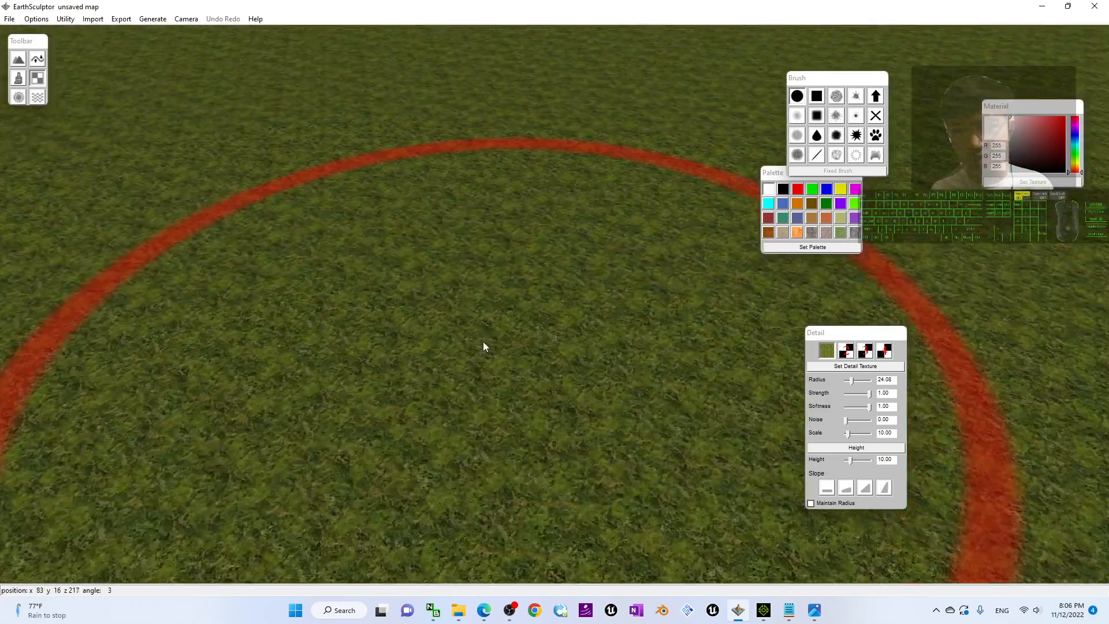
scroll(463, 318, "up", 3)
scroll(456, 313, "down", 5)
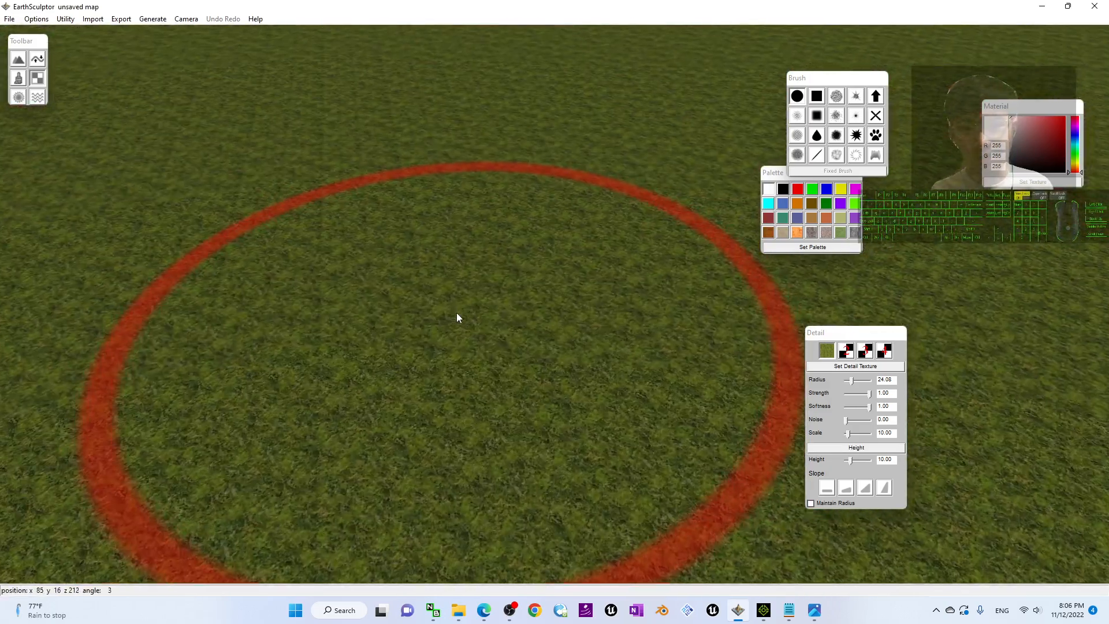
scroll(467, 313, "up", 4)
scroll(468, 313, "up", 3)
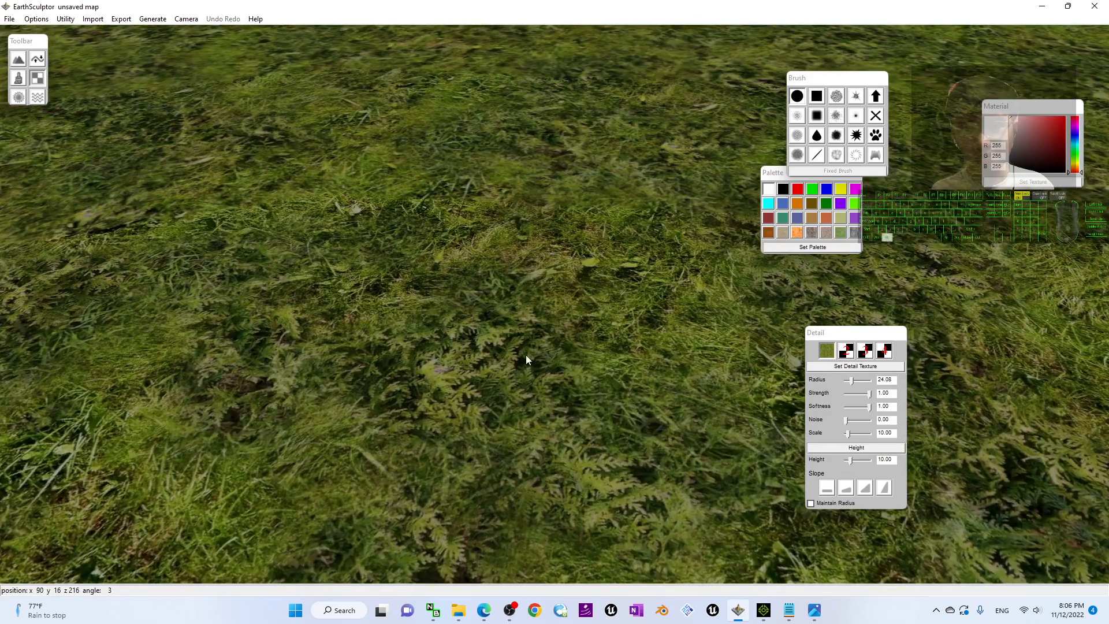
scroll(525, 356, "down", 6)
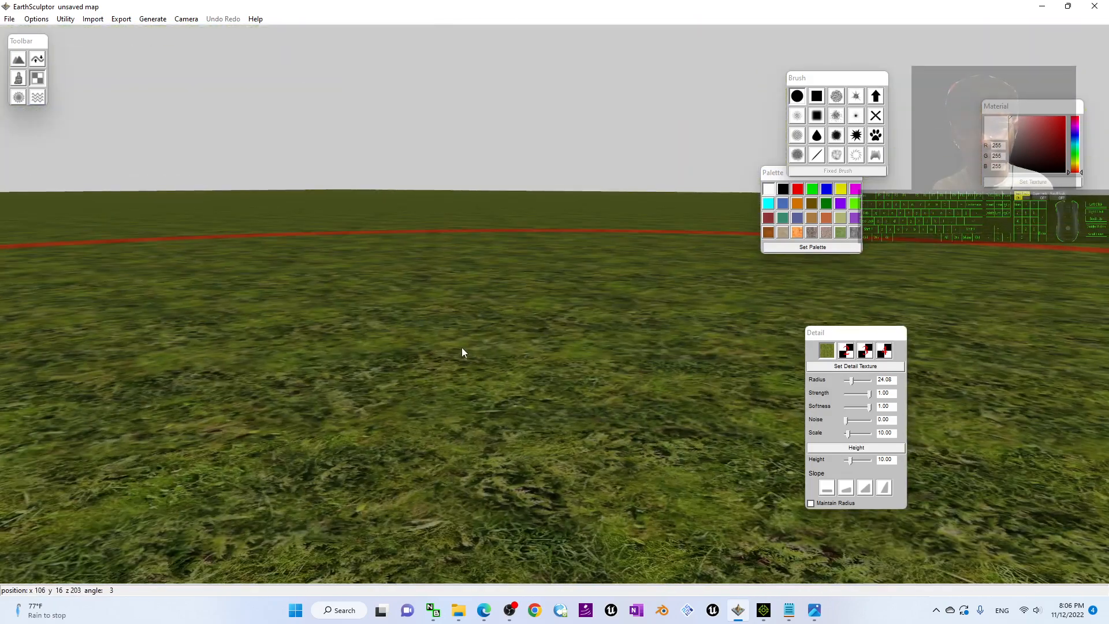
scroll(466, 348, "down", 8)
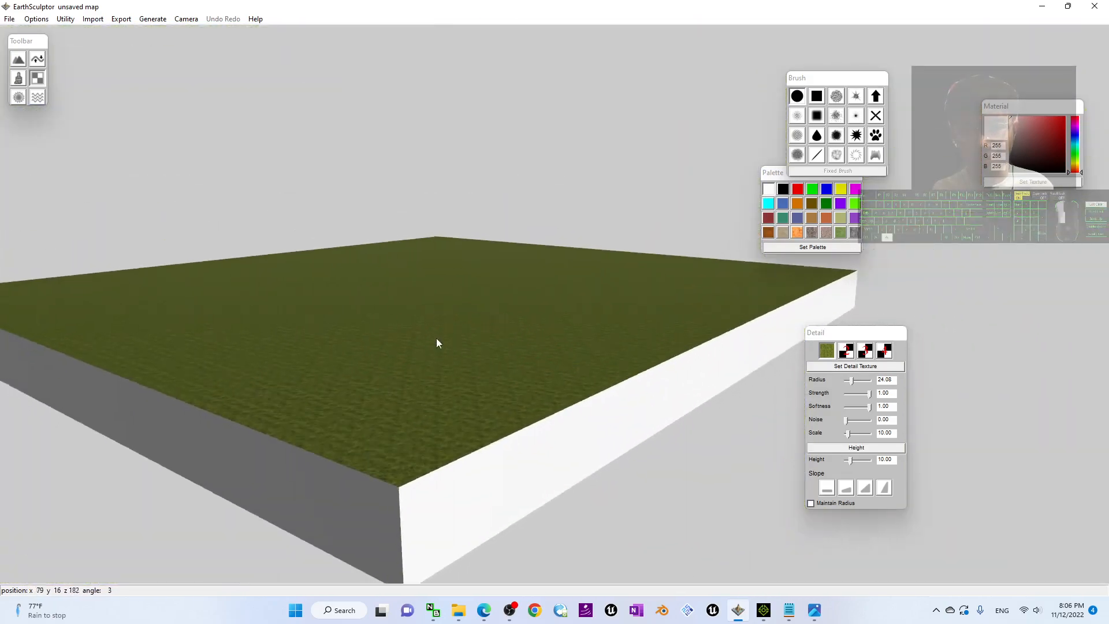
scroll(439, 385, "up", 3)
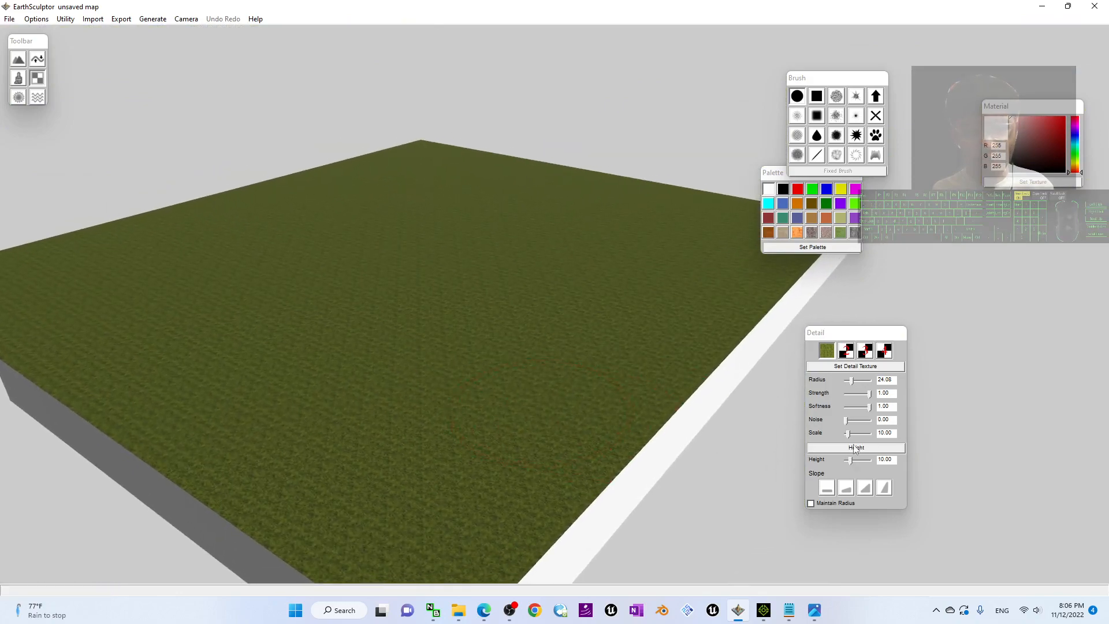
- Set the grass detail texture's scale to 57.22, comparing it with 41.29 on the terrain
left_click_drag(849, 434, 857, 434)
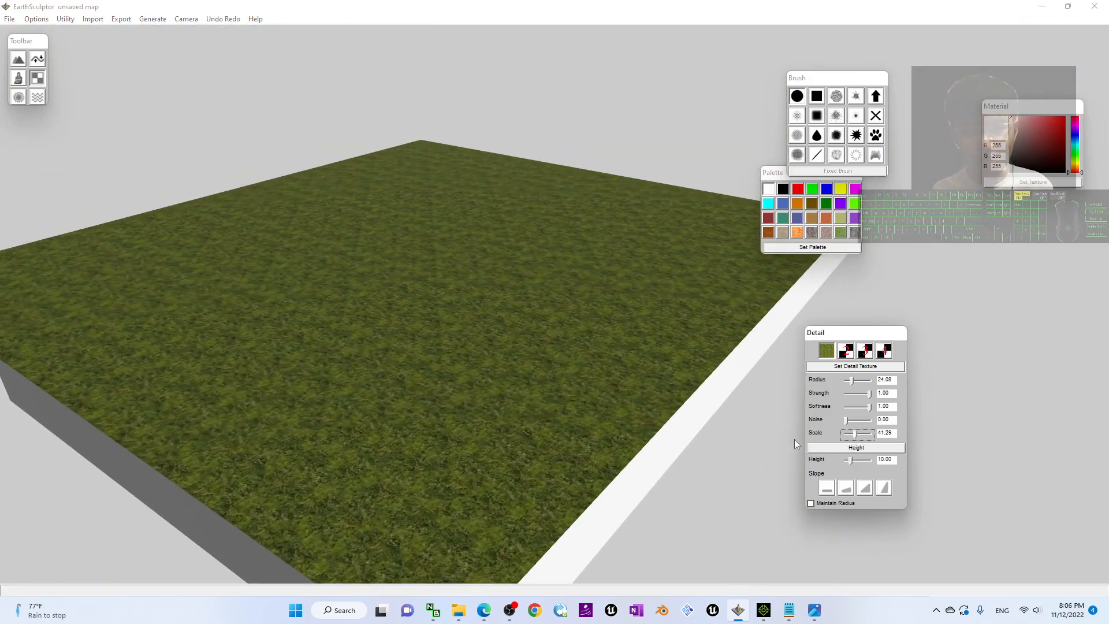
scroll(608, 418, "down", 3)
scroll(515, 376, "up", 5)
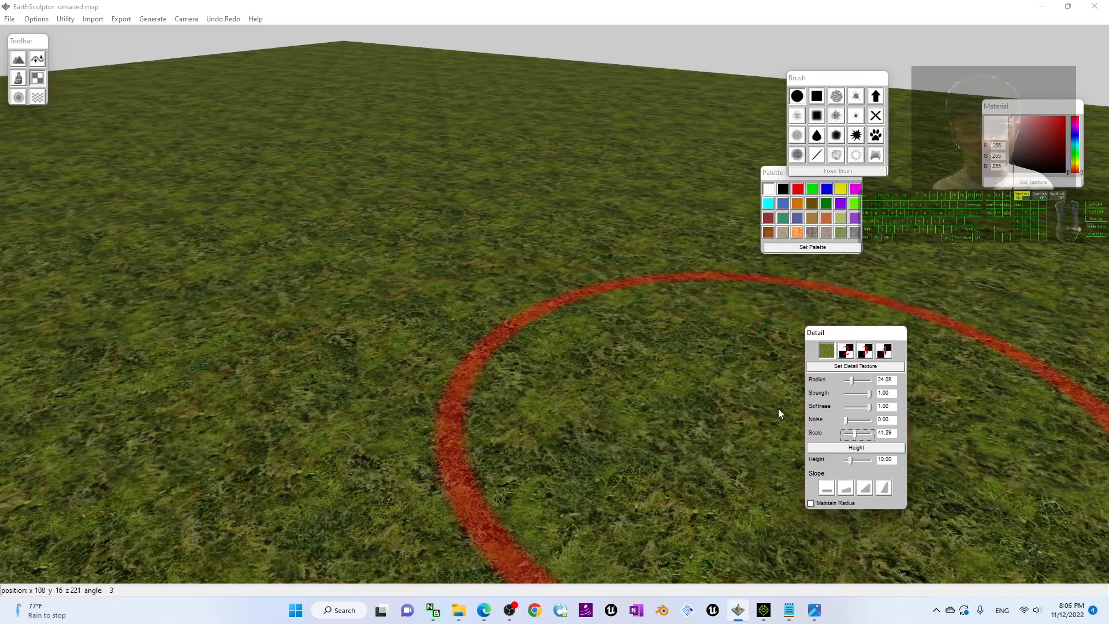
left_click_drag(856, 434, 860, 434)
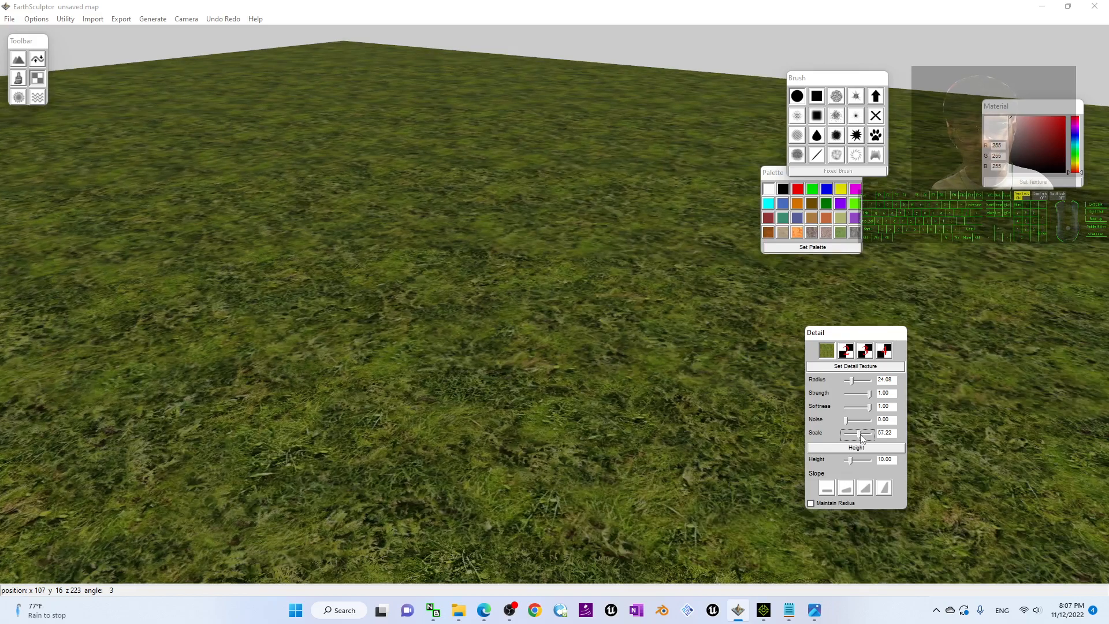
scroll(594, 365, "down", 6)
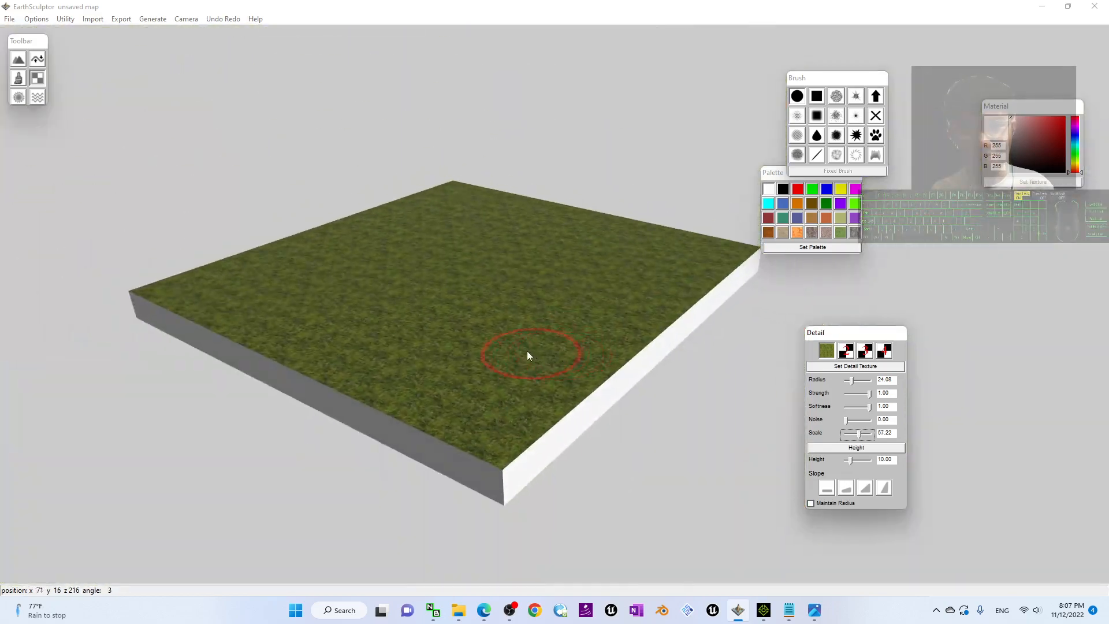
- Set the grass detail texture's scale to 27.36 and check its tiling on the terrain from close up
scroll(523, 350, "up", 4)
left_click_drag(860, 439, 852, 437)
scroll(558, 339, "down", 1)
scroll(483, 315, "up", 4)
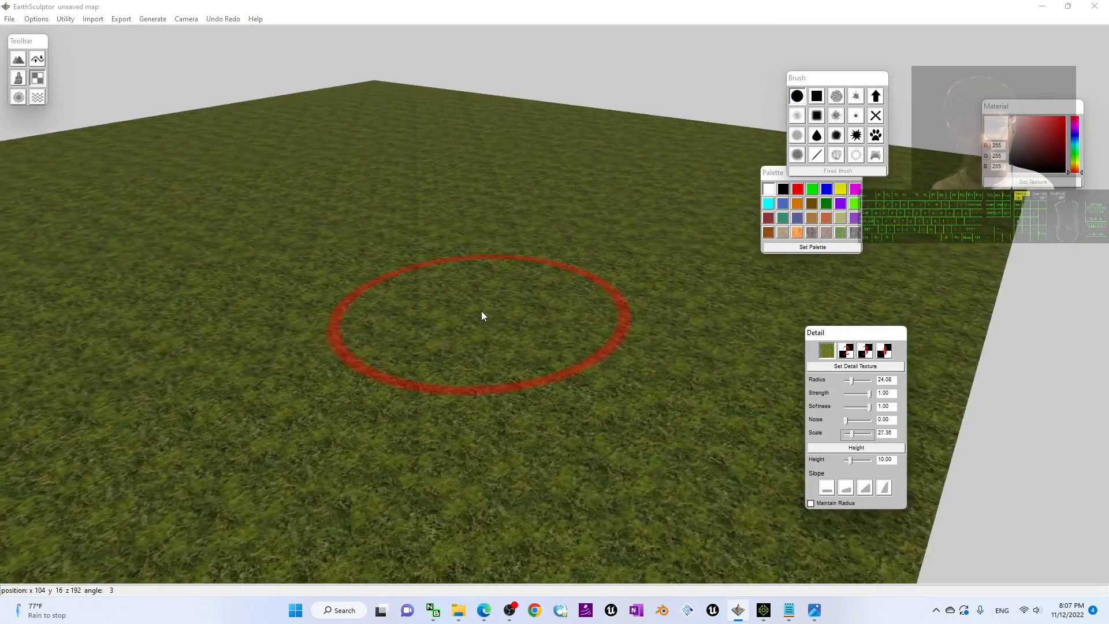
scroll(488, 317, "down", 2)
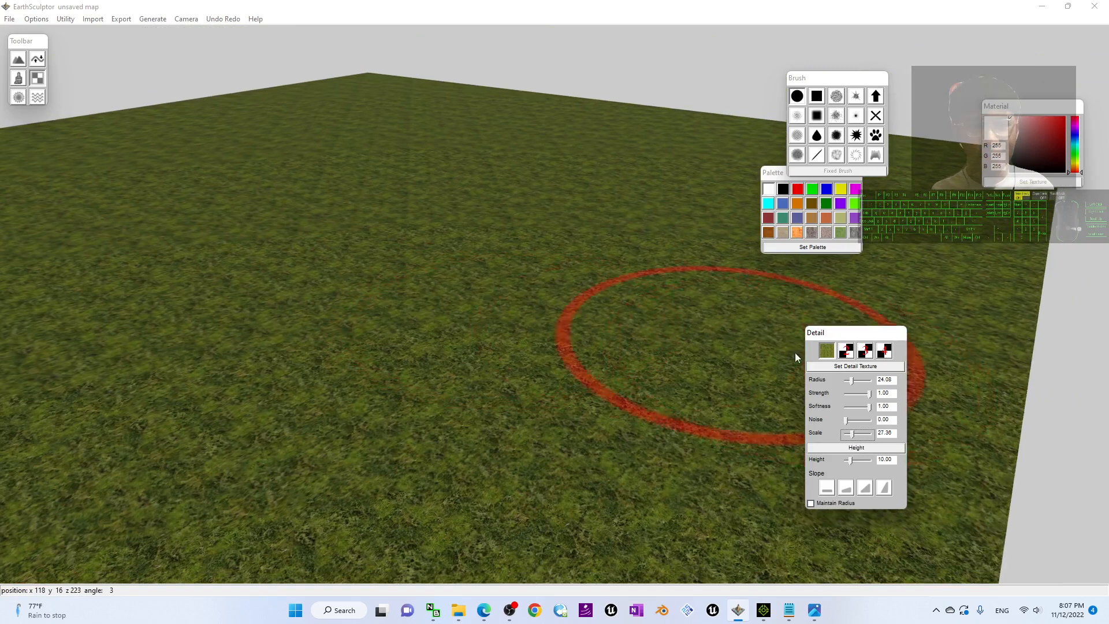
- Select the second detail texture slot, start setting its texture and look through the images in the Textures folder
left_click(846, 350)
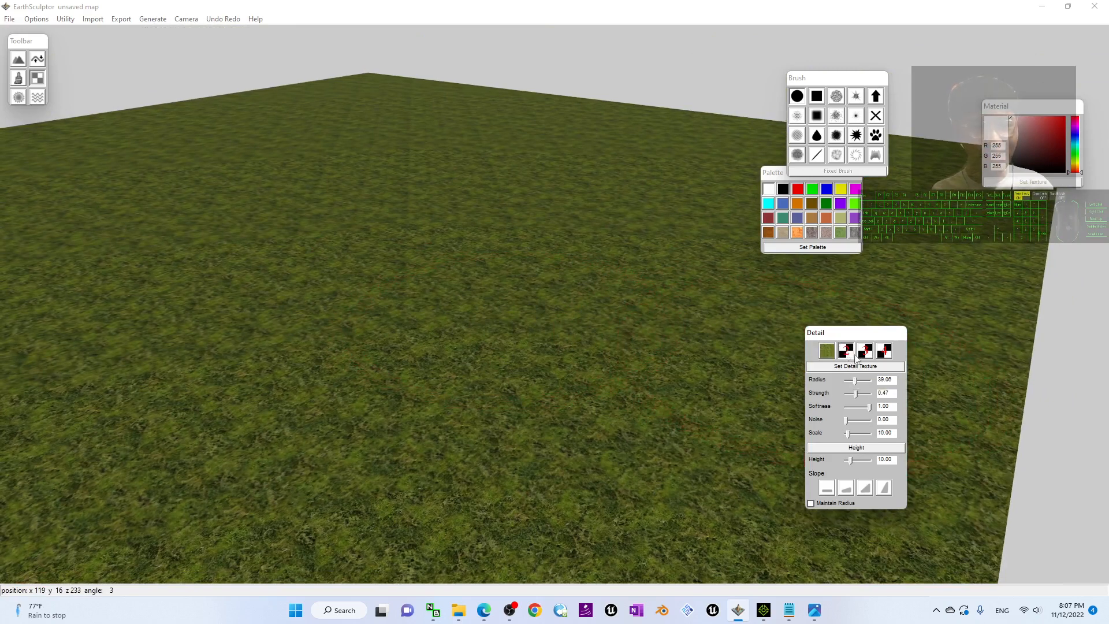
left_click(856, 367)
scroll(504, 265, "down", 5)
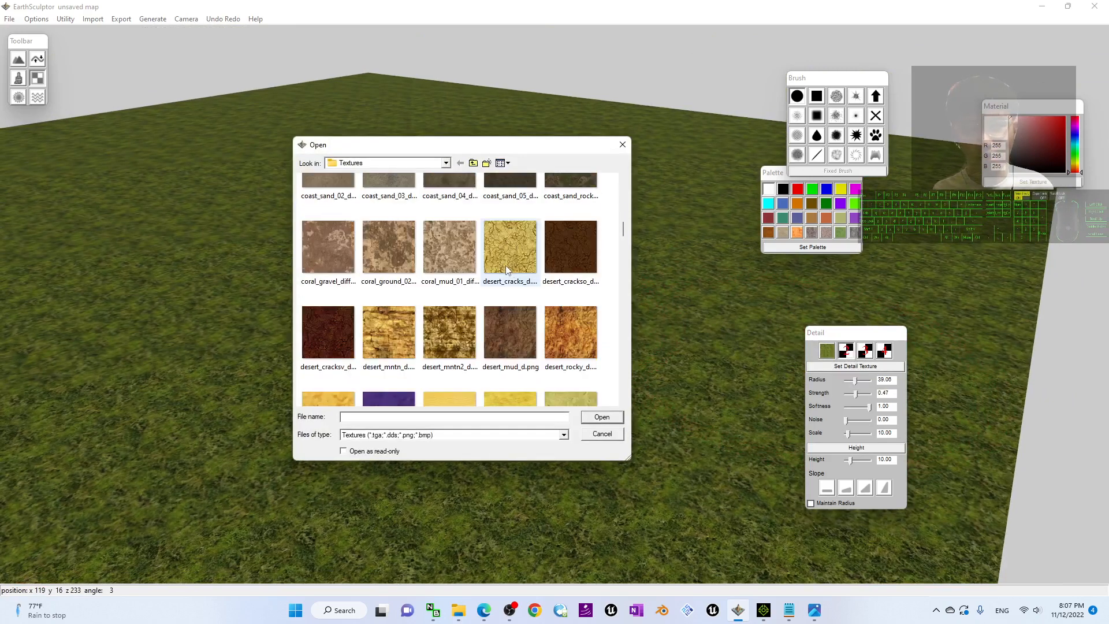
left_click_drag(624, 263, 626, 380)
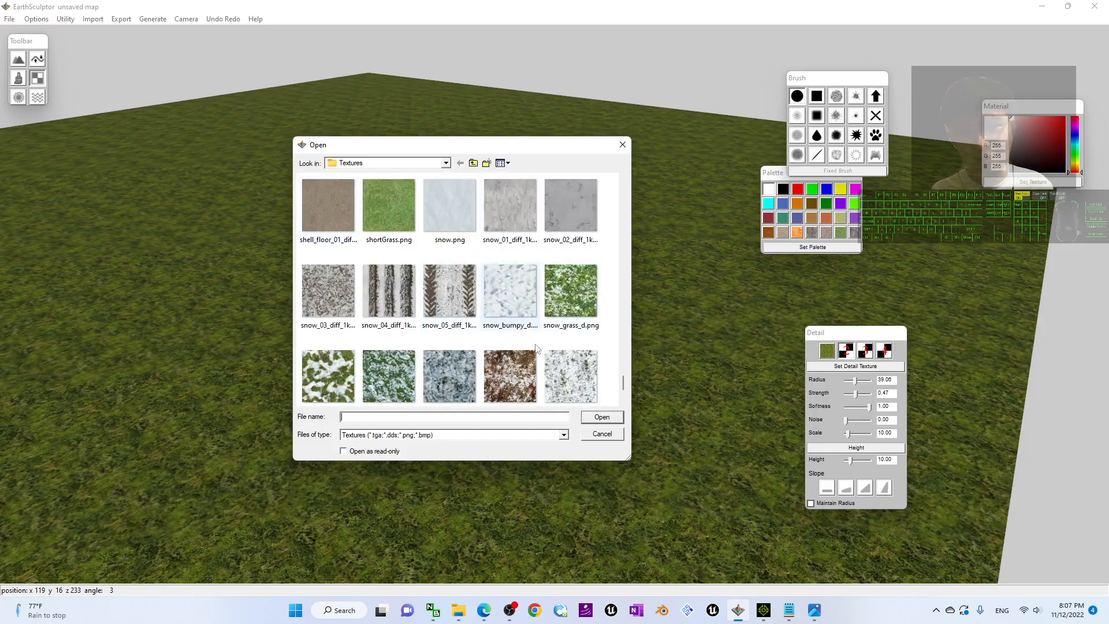
- Switch to File Explorer, open the EarthSculptor\Textures folder on drive C, and examine its texture images in a maximized window
right_click(458, 610)
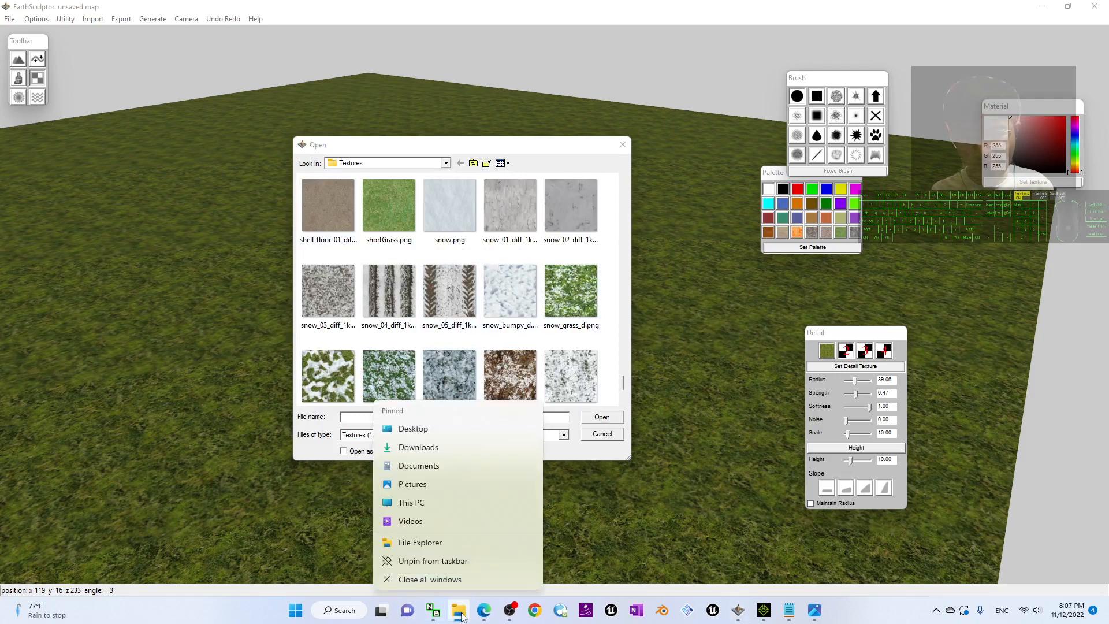
left_click(421, 542)
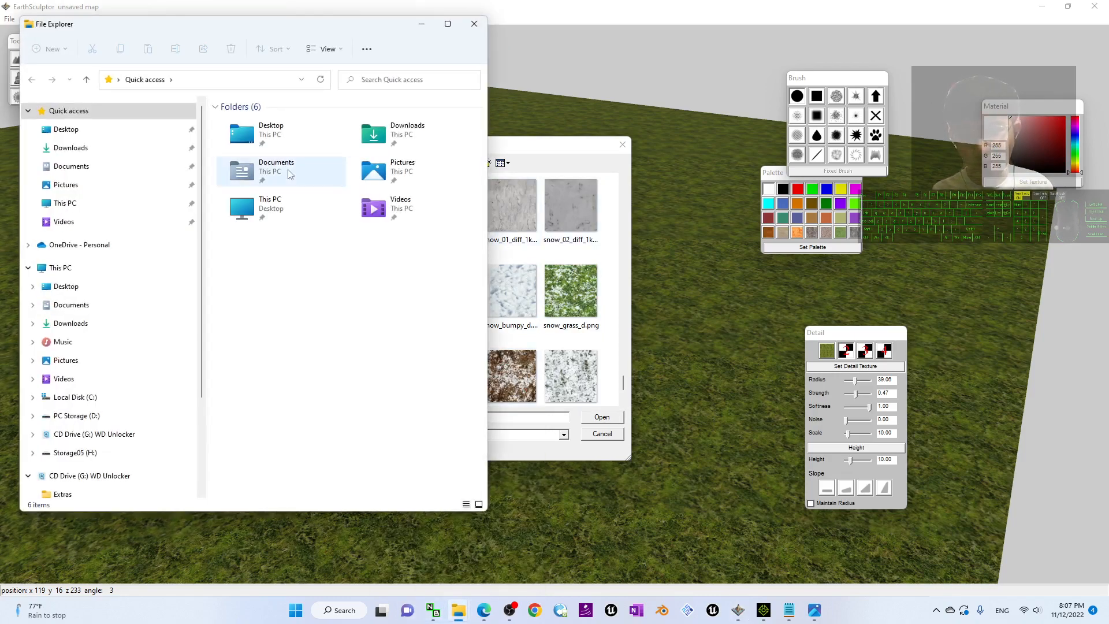
left_click(273, 215)
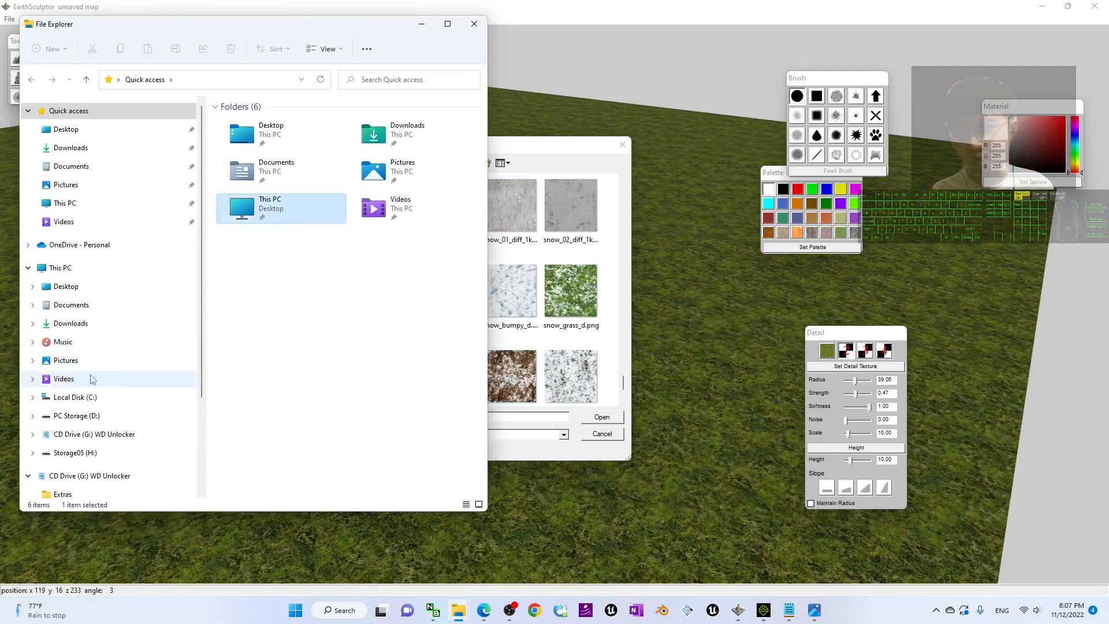
left_click(78, 397)
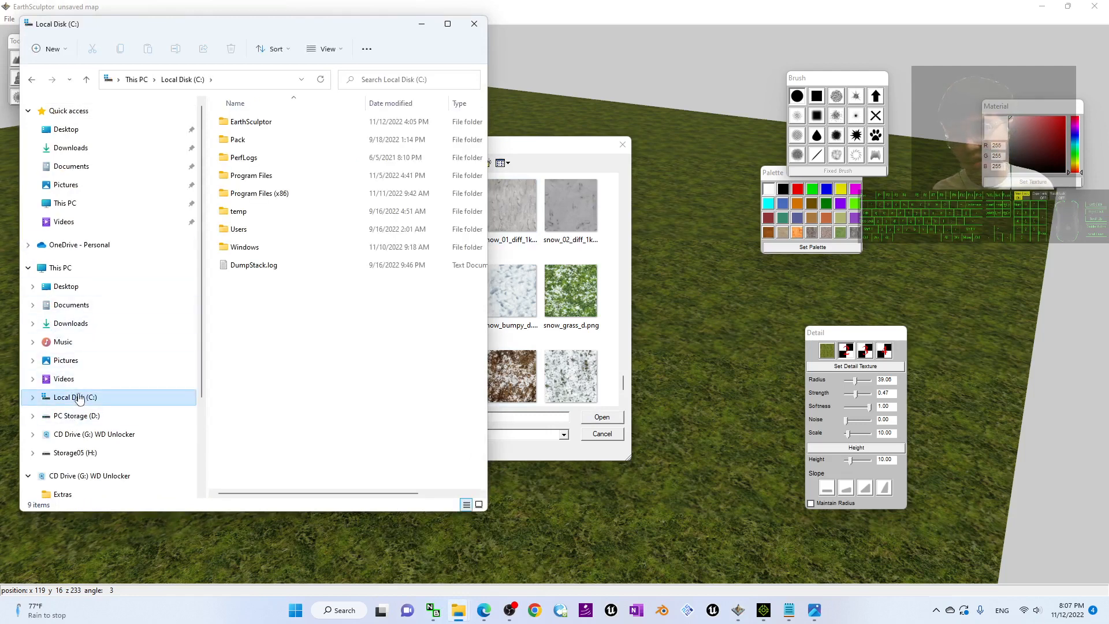
double_click(250, 122)
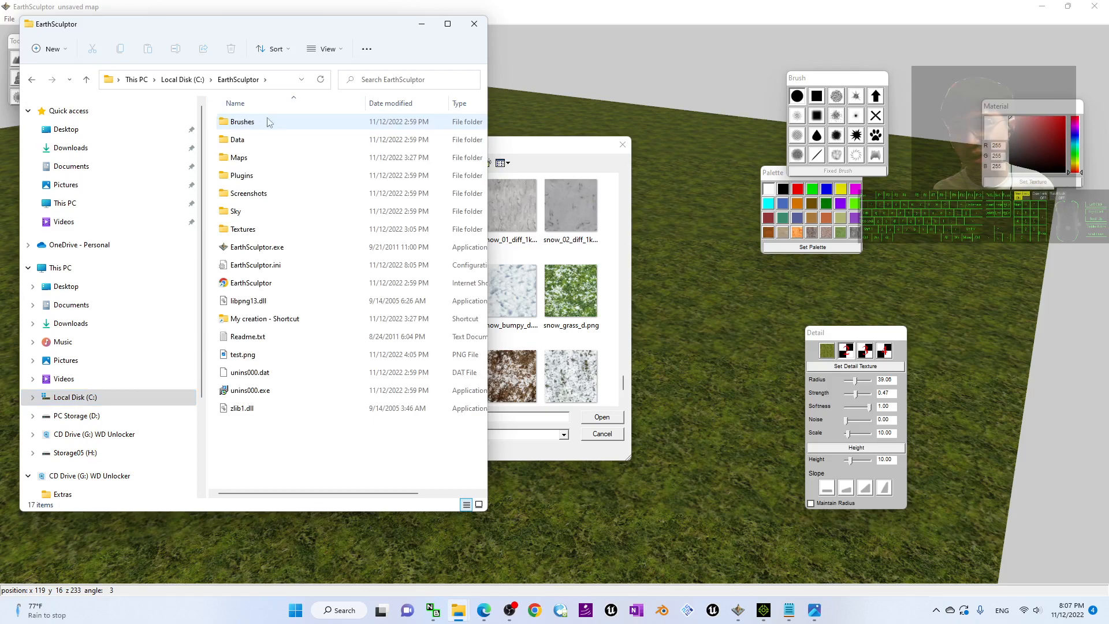
double_click(250, 229)
left_click(447, 24)
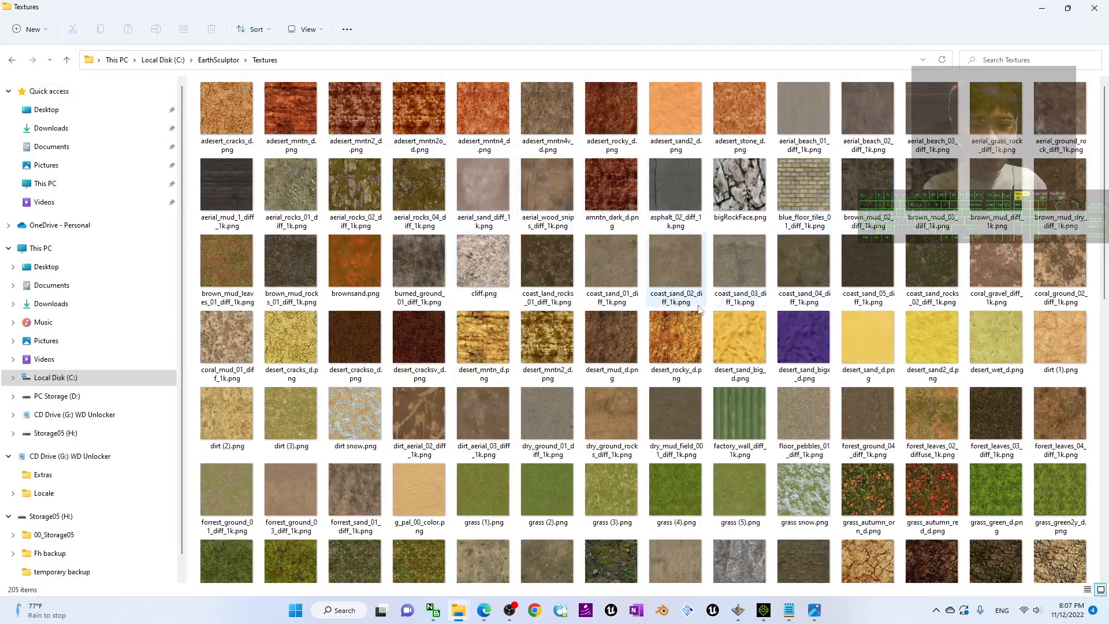
scroll(673, 306, "down", 10)
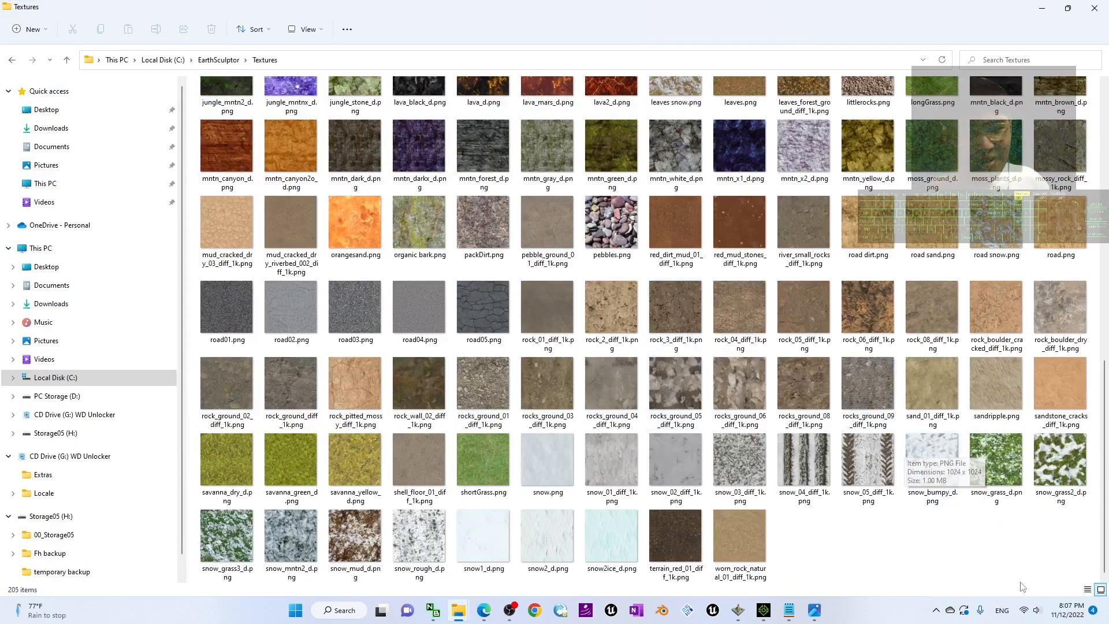
left_click_drag(1055, 570, 114, 46)
left_click(493, 251)
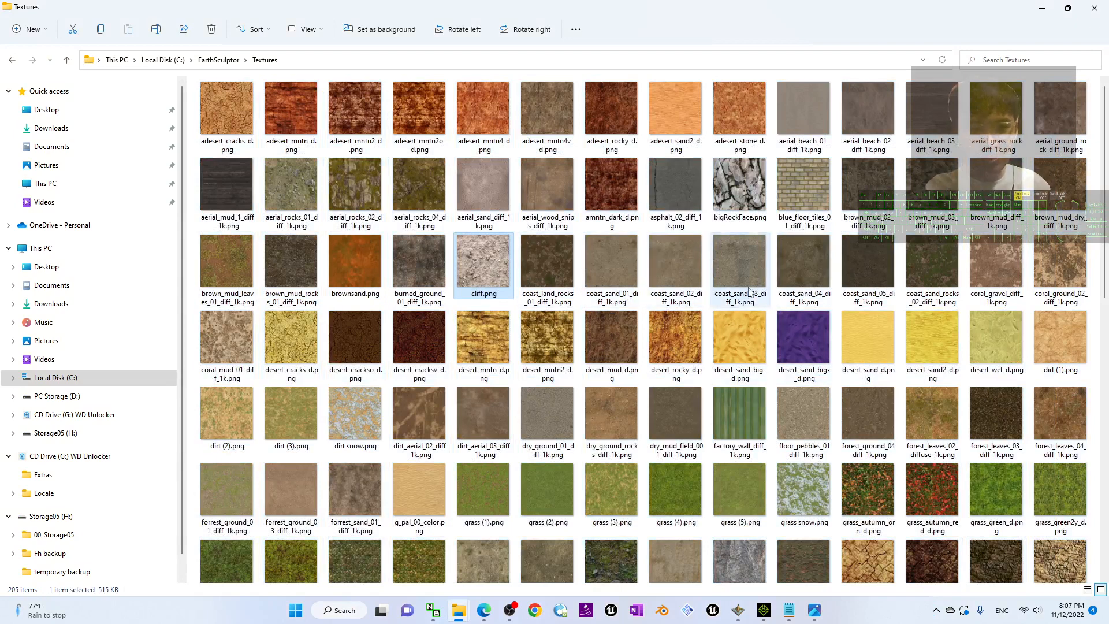
left_click(739, 266)
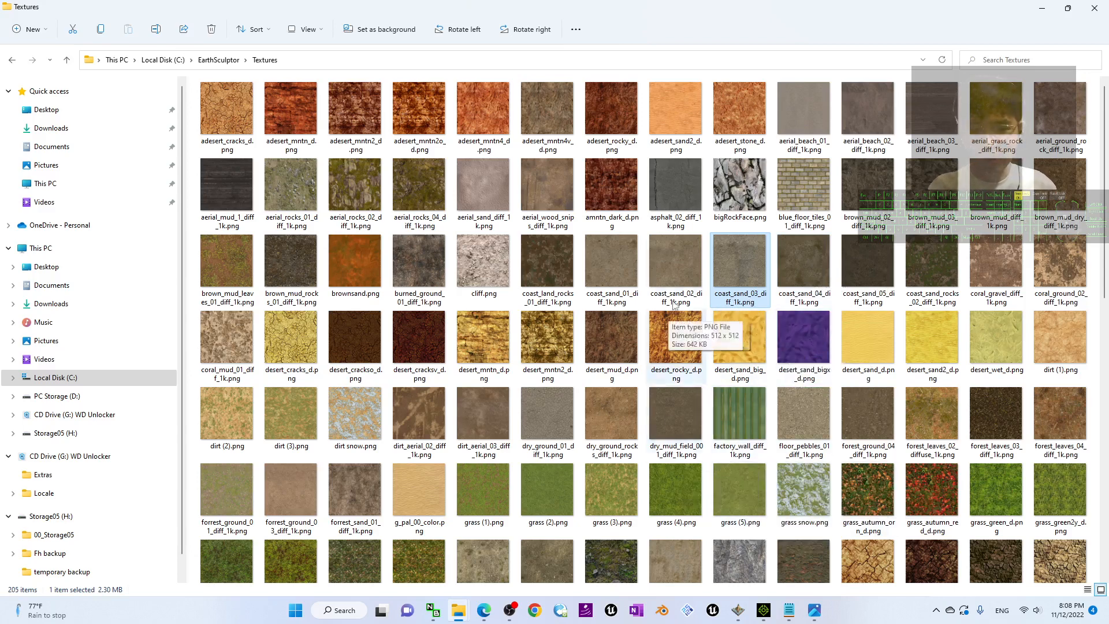
- Switch to Google Chrome, search Google for "rock texture" and show the image results in a maximized window
left_click(535, 611)
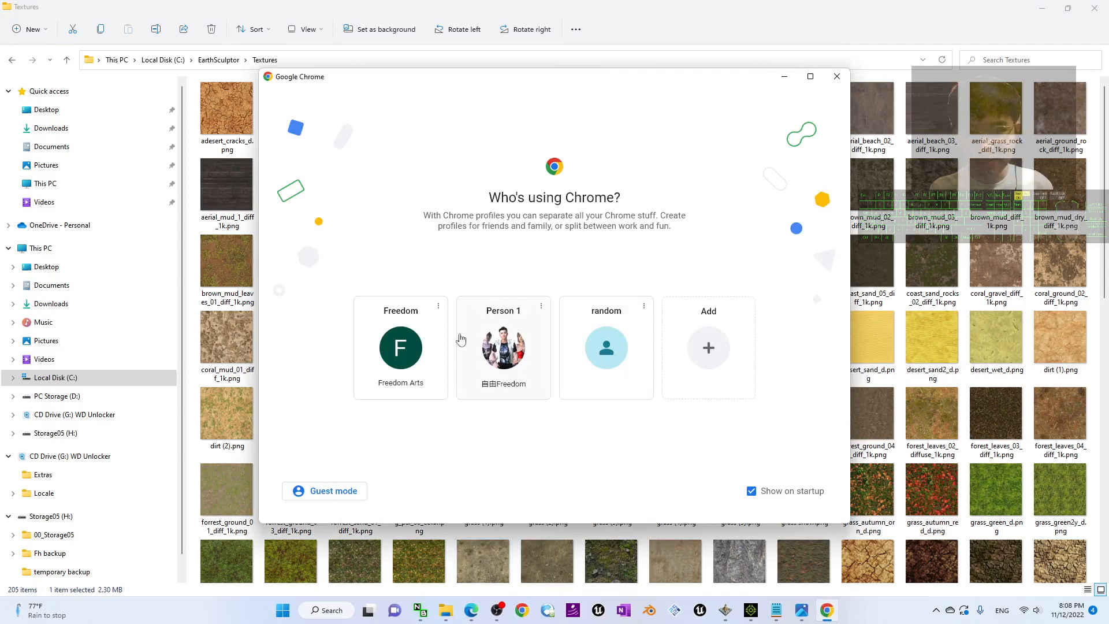
left_click(398, 352)
left_click_drag(260, 65, 488, 85)
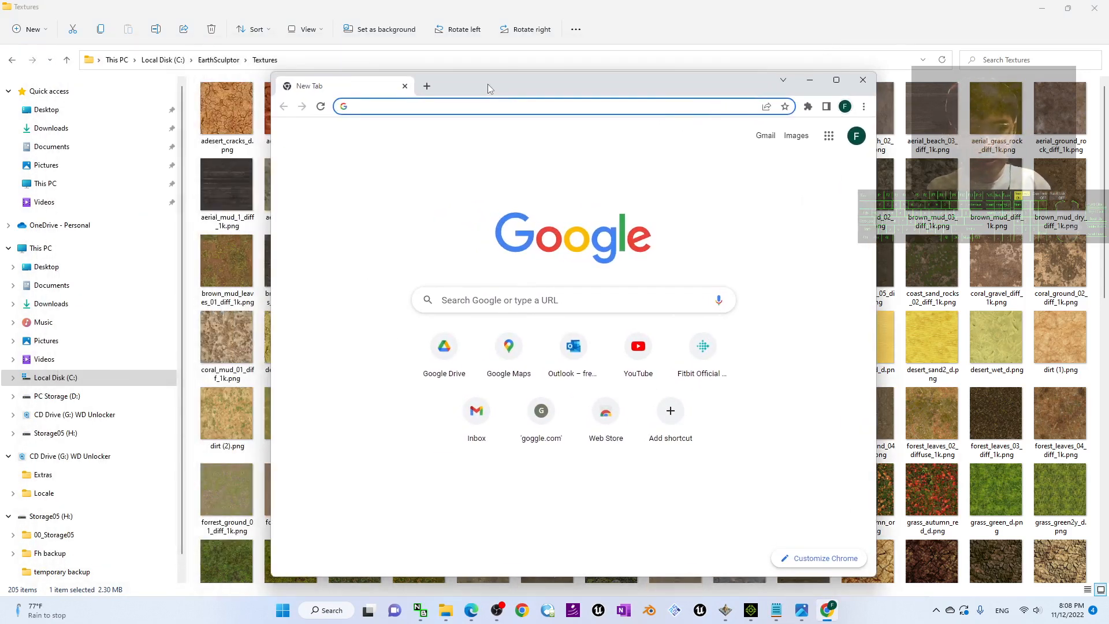
type("rock texture")
key("Return")
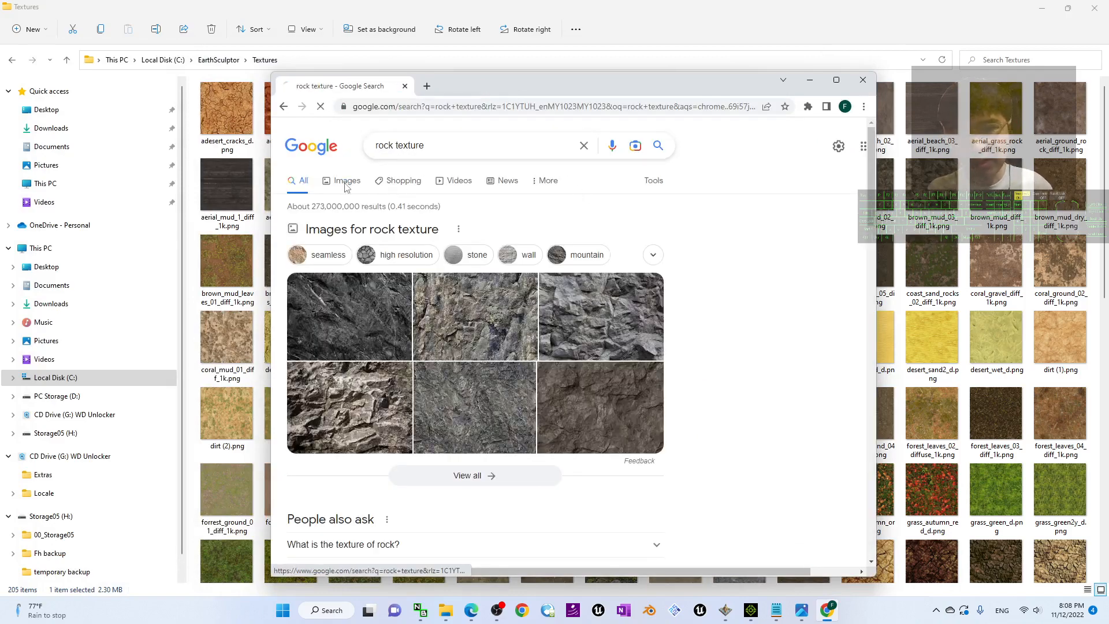
left_click(346, 186)
double_click(656, 81)
- Look through the rock texture images and preview the Seamless Rock Texture by TexturesArt on DeviantArt
scroll(654, 349, "down", 3)
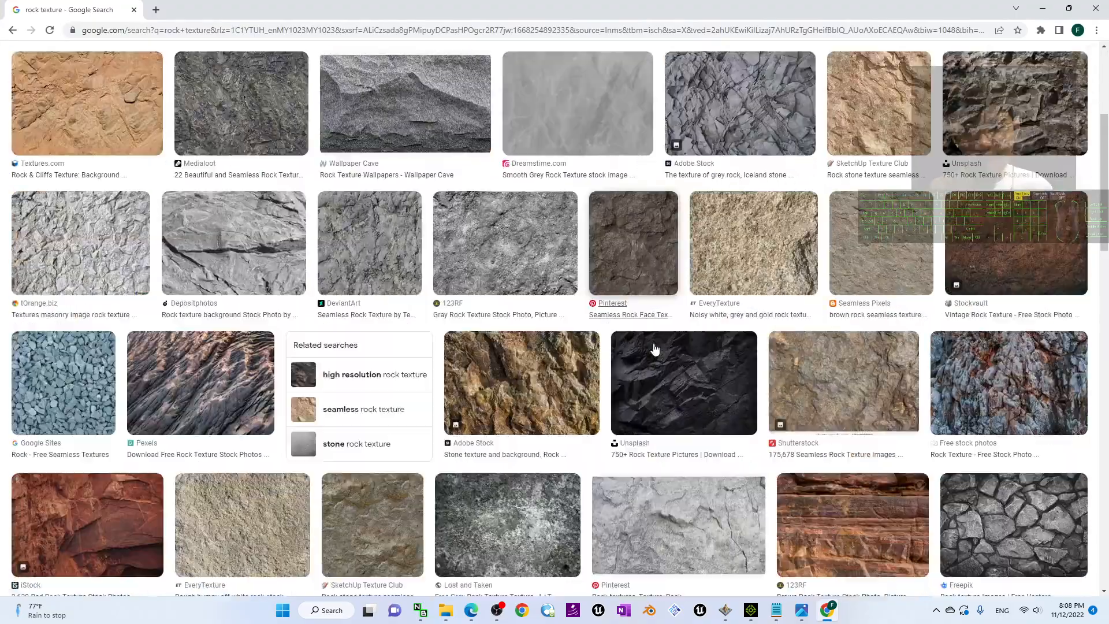
scroll(656, 358, "up", 5)
scroll(548, 341, "down", 7)
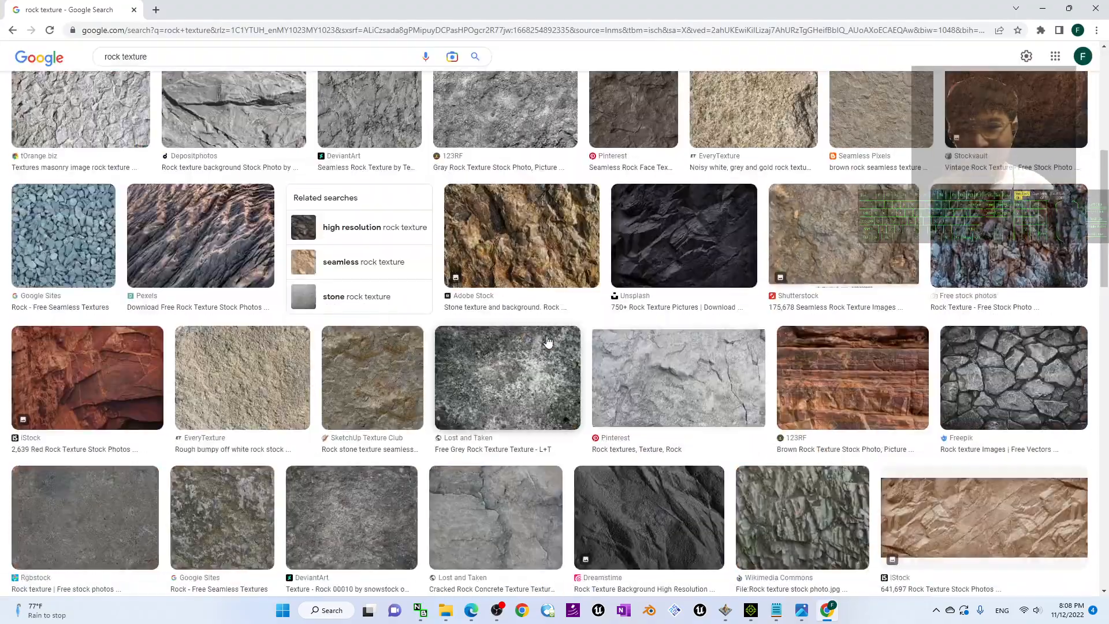
scroll(547, 341, "down", 5)
scroll(547, 341, "up", 5)
left_click(373, 379)
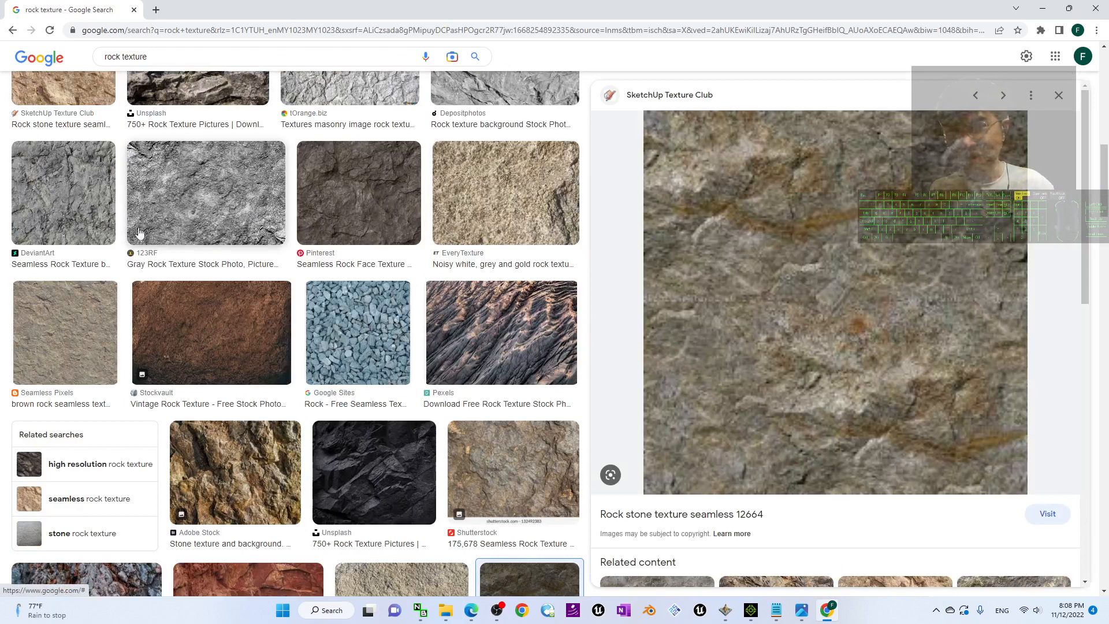
left_click(61, 168)
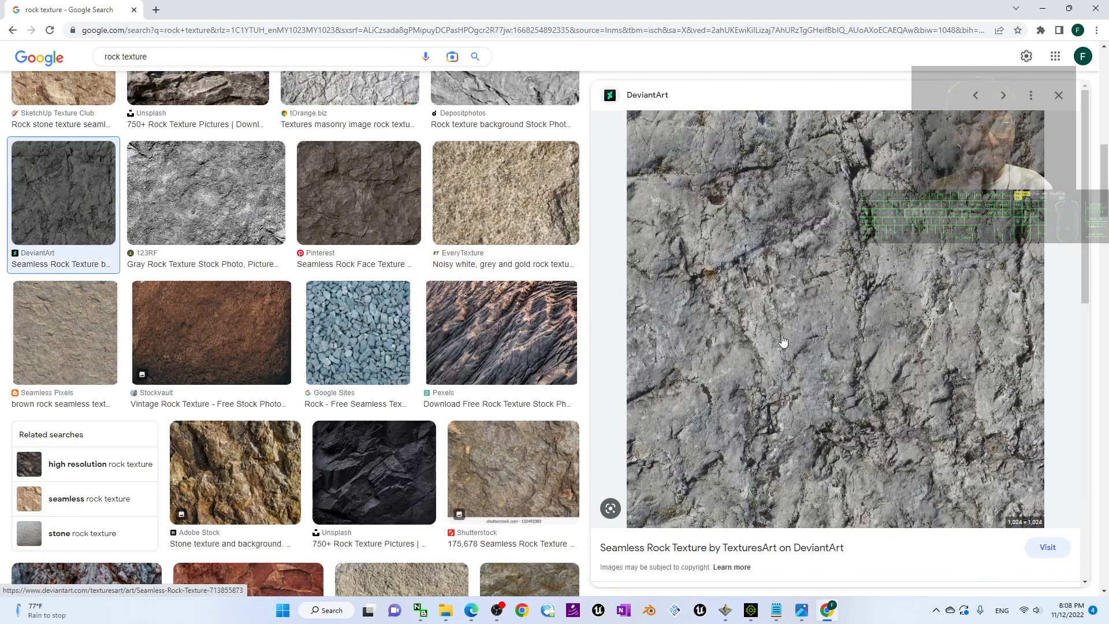
- Save the previewed rock image to the Desktop as a JPEG named "rock texture 01"
right_click(824, 227)
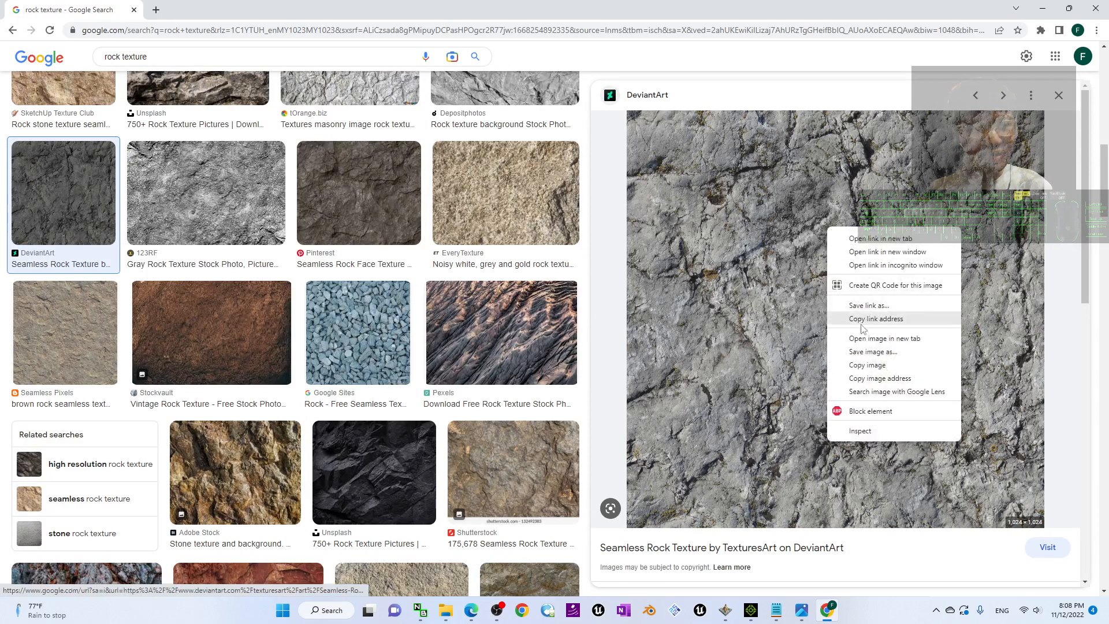
left_click(875, 352)
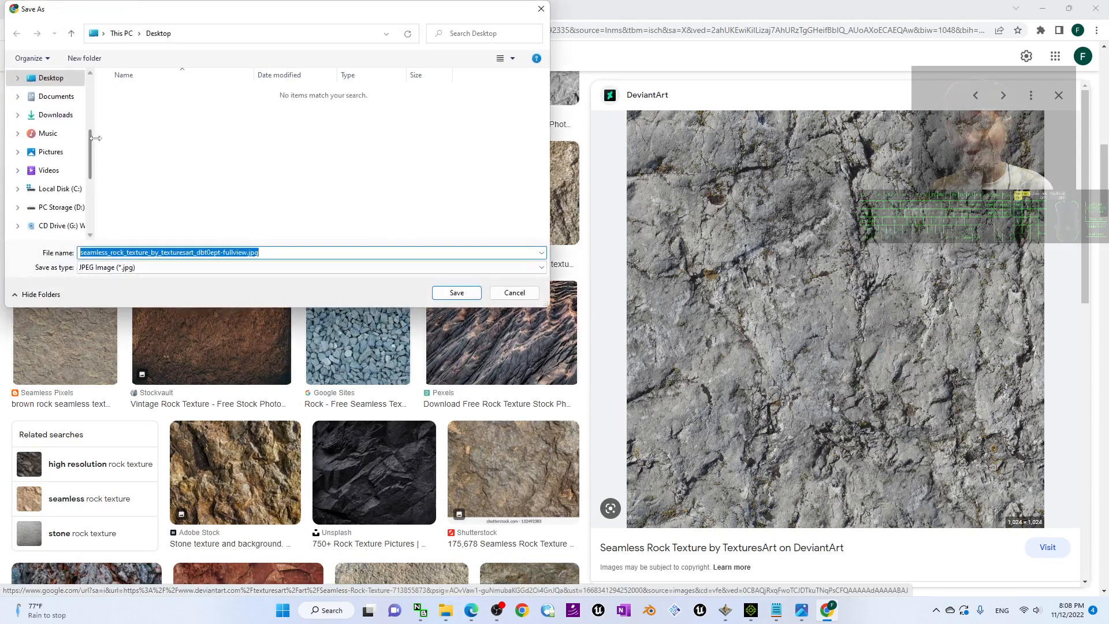
scroll(93, 125, "up", 3)
left_click(214, 252)
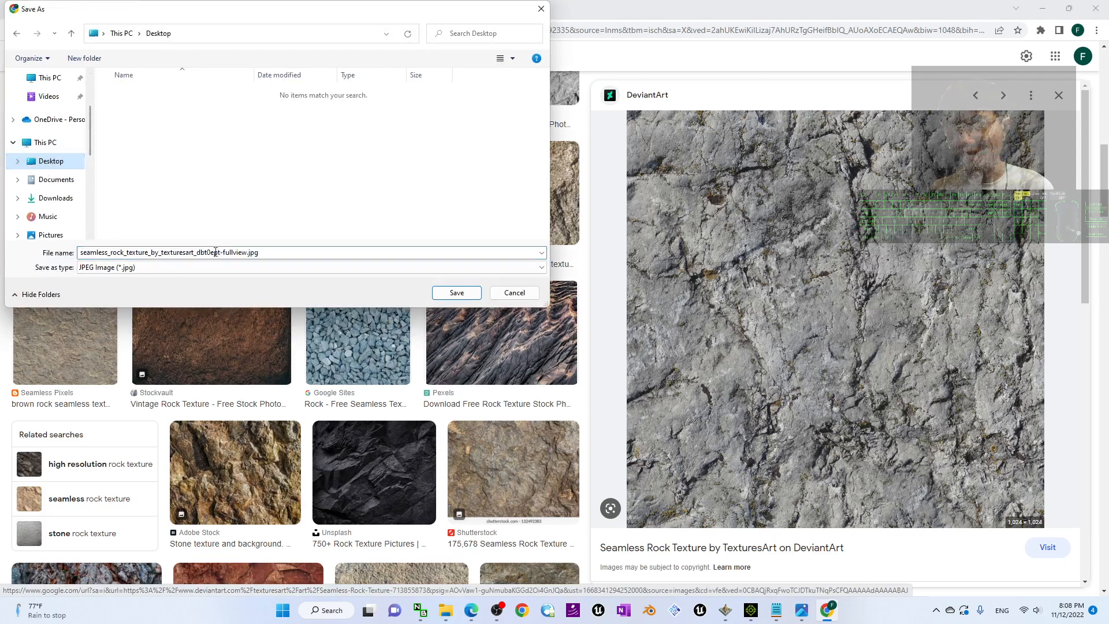
double_click(274, 254)
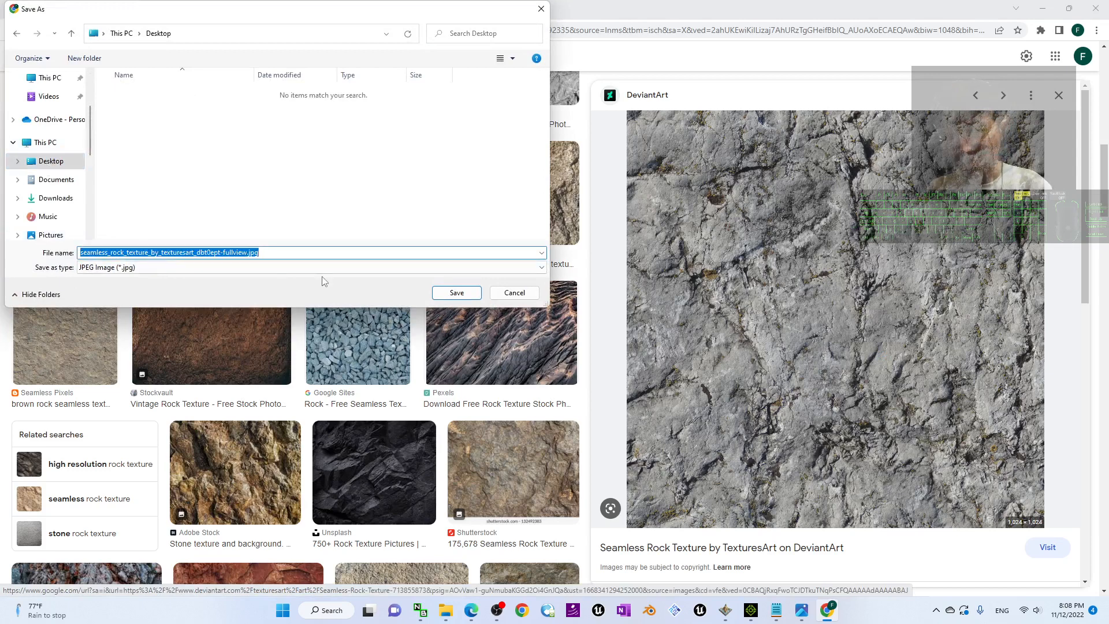
type("rock texture")
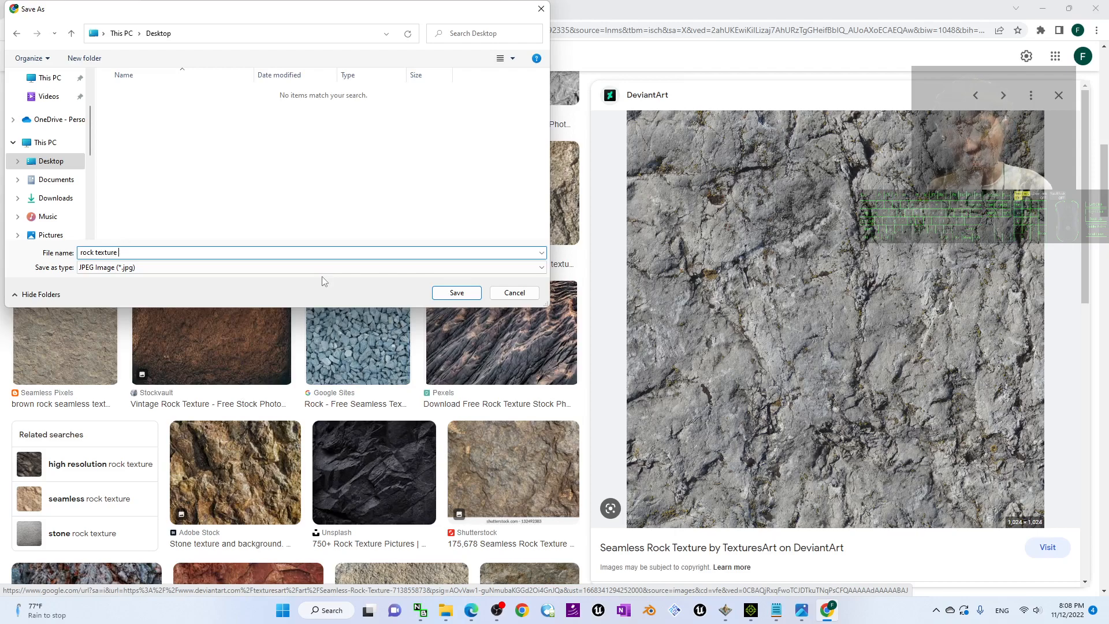
key("Return")
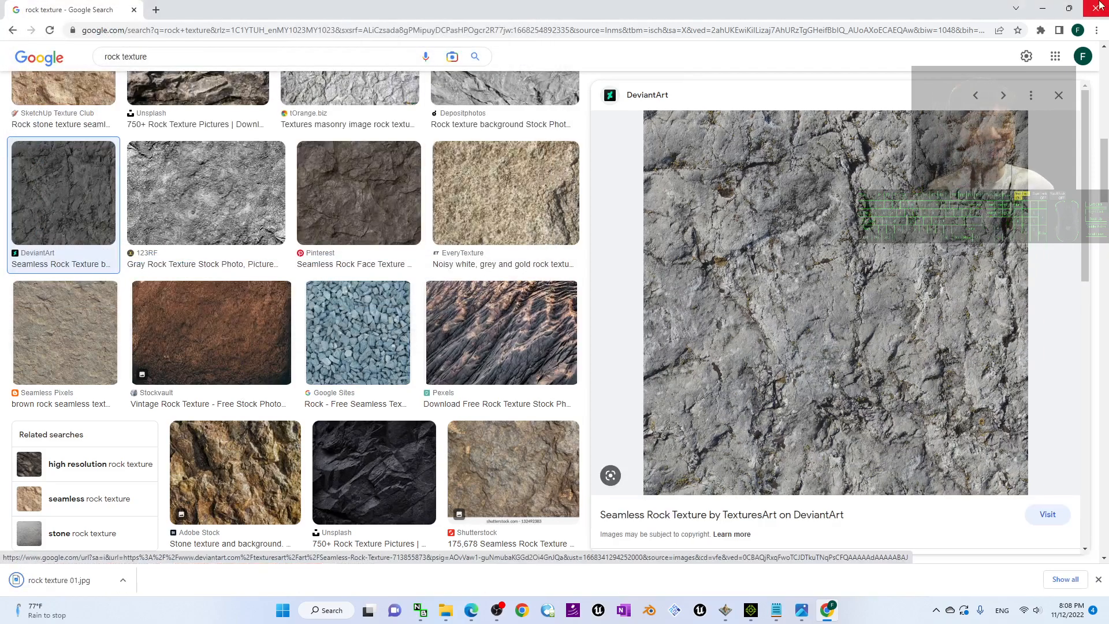
- Return to EarthSculptor and cancel the open texture file selection after checking its folder list
key("alt+Tab")
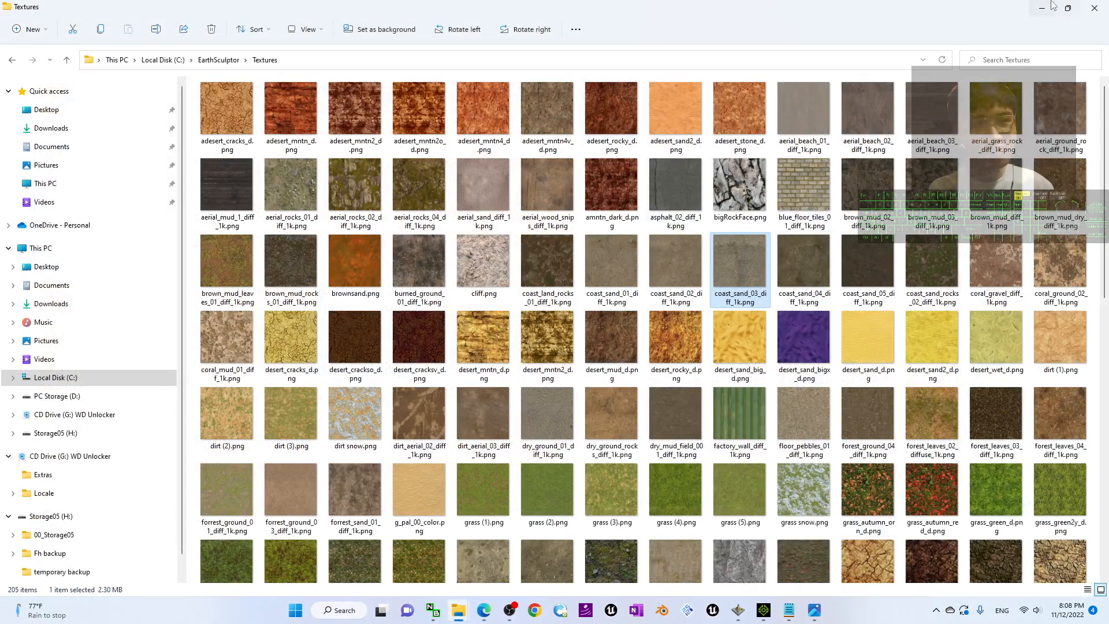
key("alt+Tab")
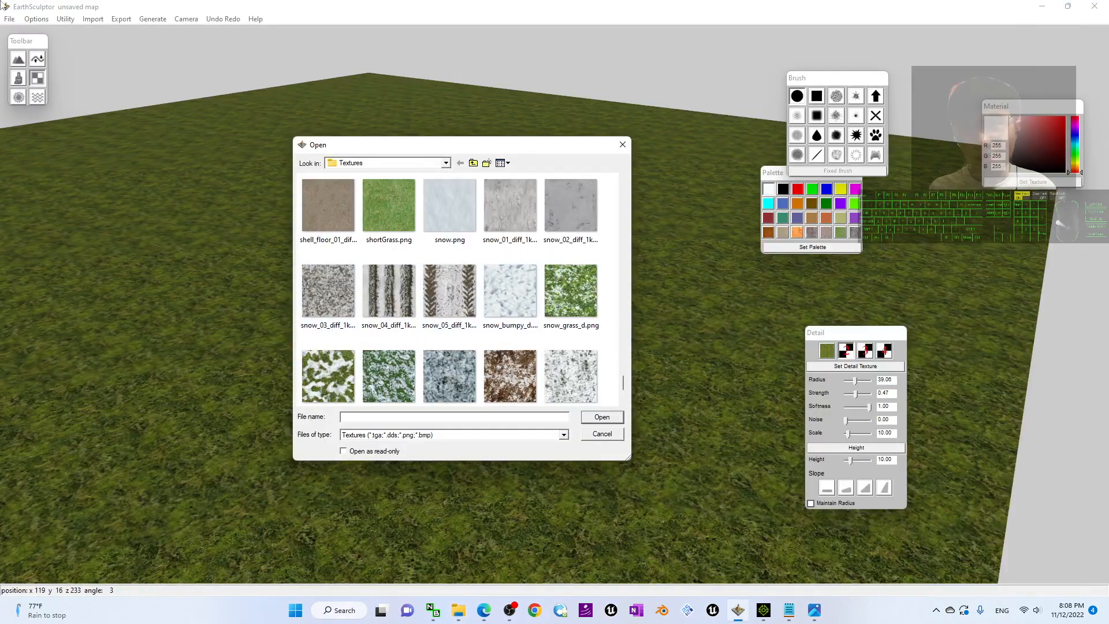
left_click(446, 163)
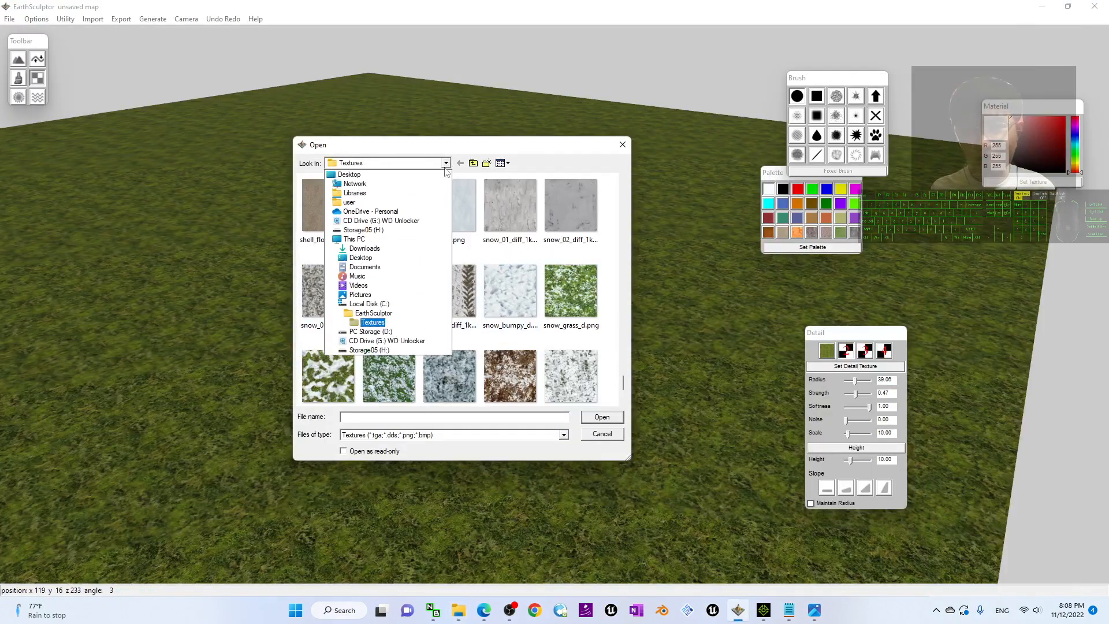
left_click(619, 434)
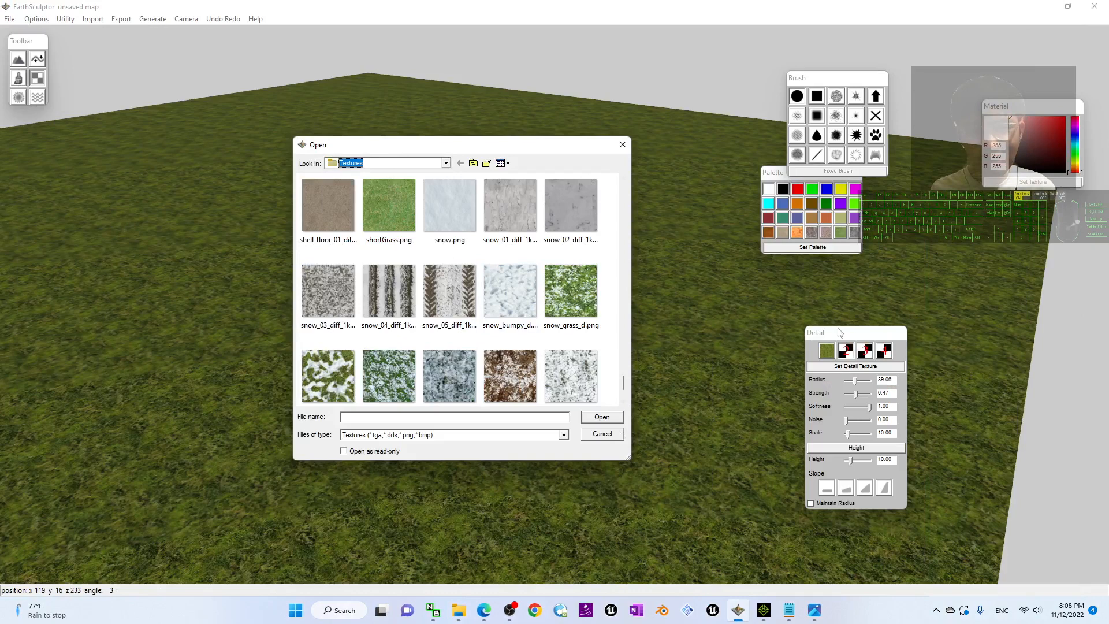
left_click(615, 435)
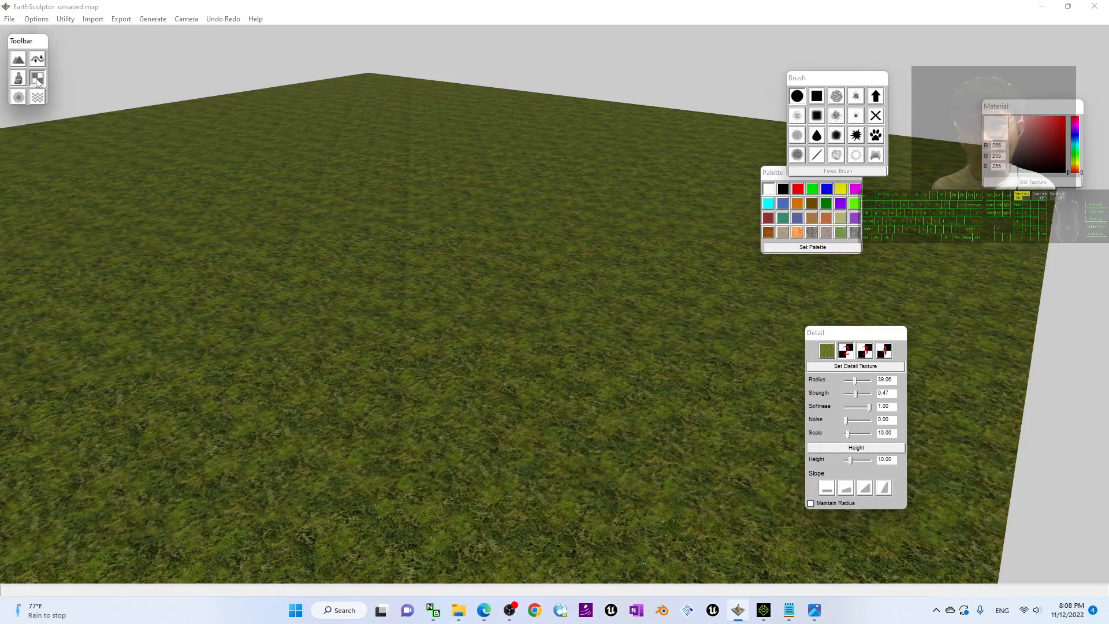
- Check the Desktop for the rock image in the detail texture selection, cancel it, and inspect the saved file's type on the Windows desktop
left_click(855, 366)
left_click(446, 162)
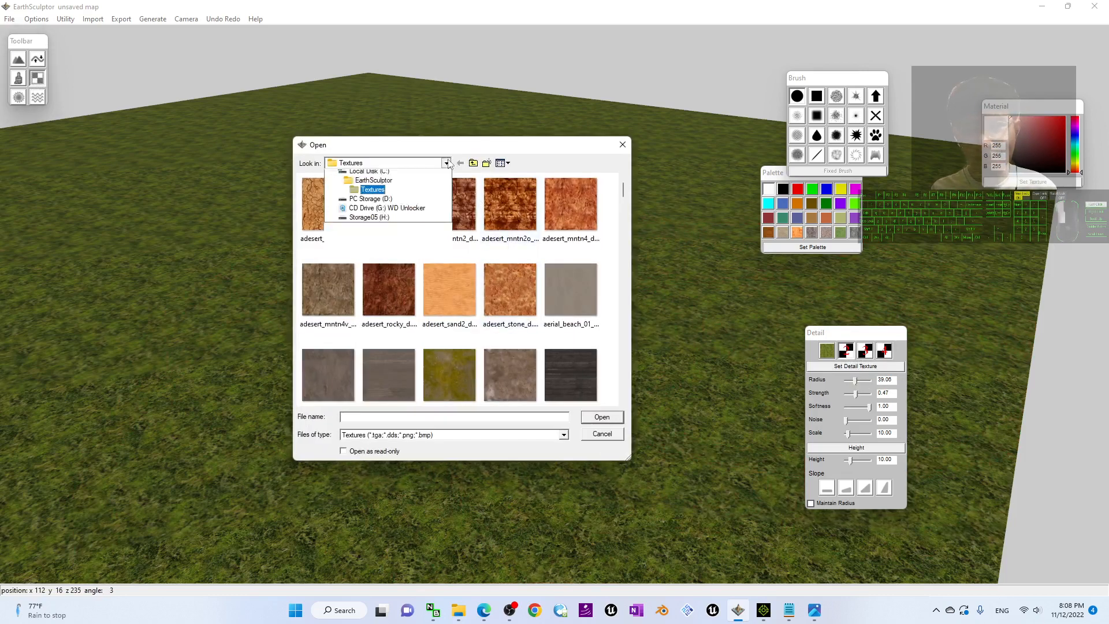
left_click(349, 175)
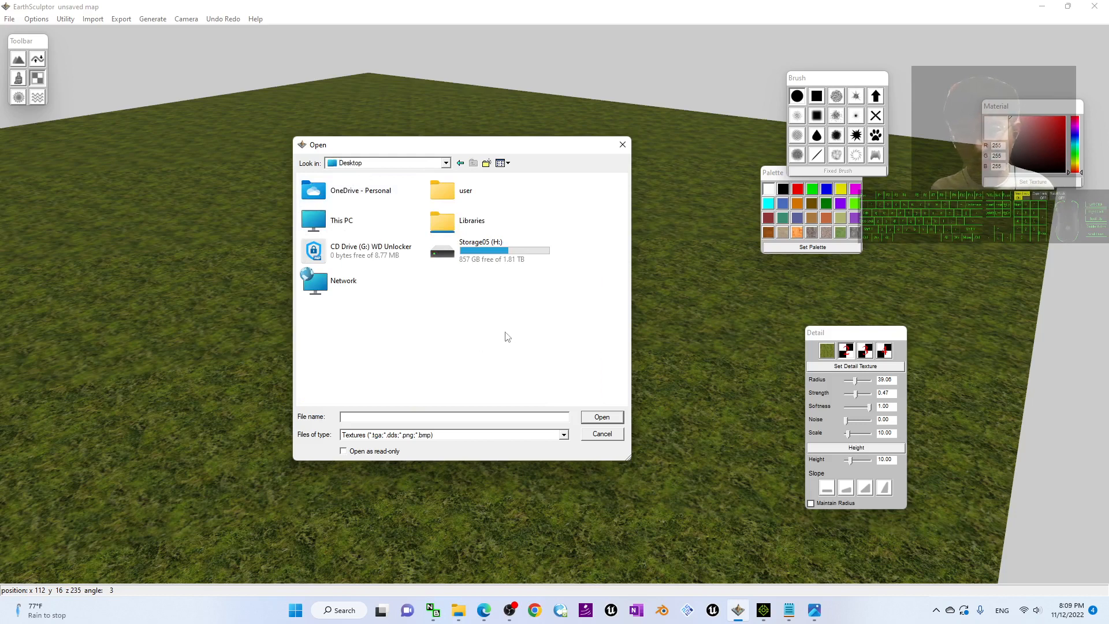
left_click(408, 439)
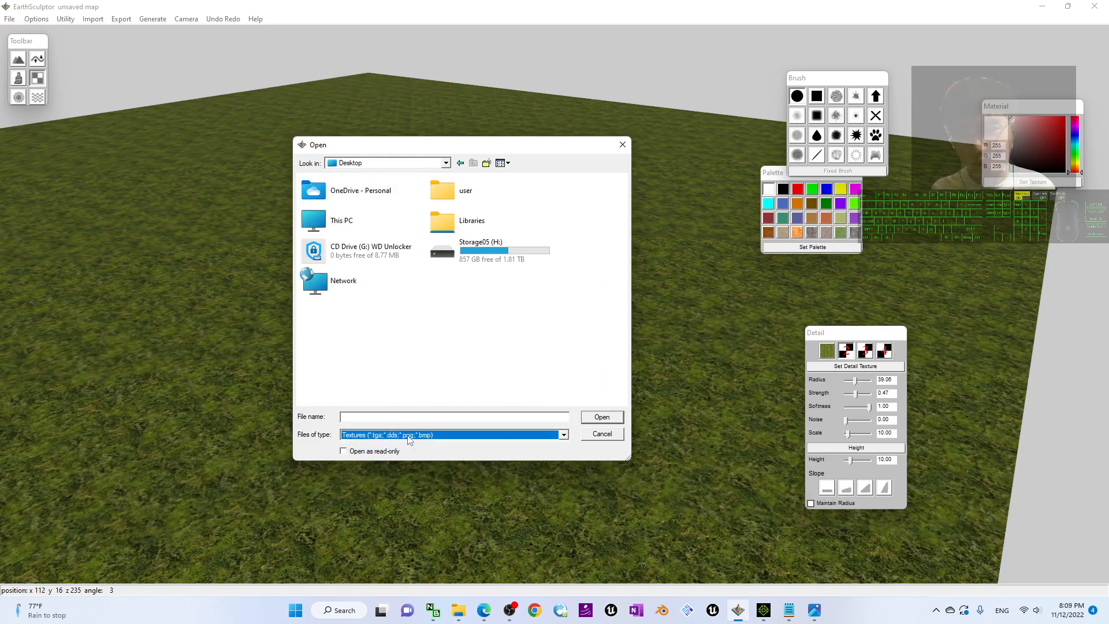
left_click(622, 144)
key("super+d")
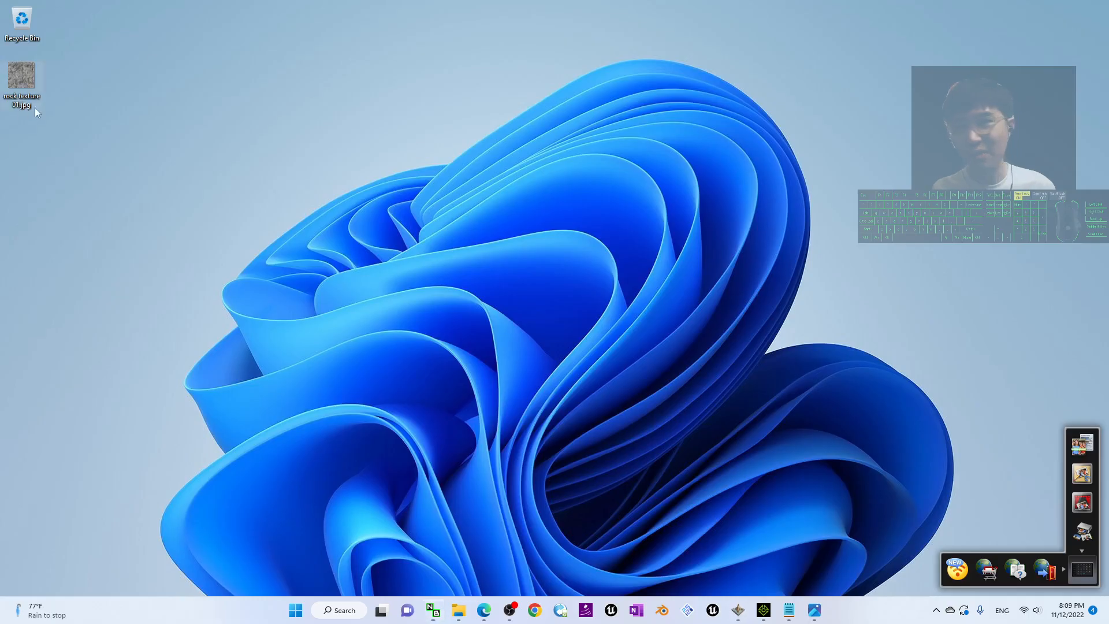
mouse_move(23, 107)
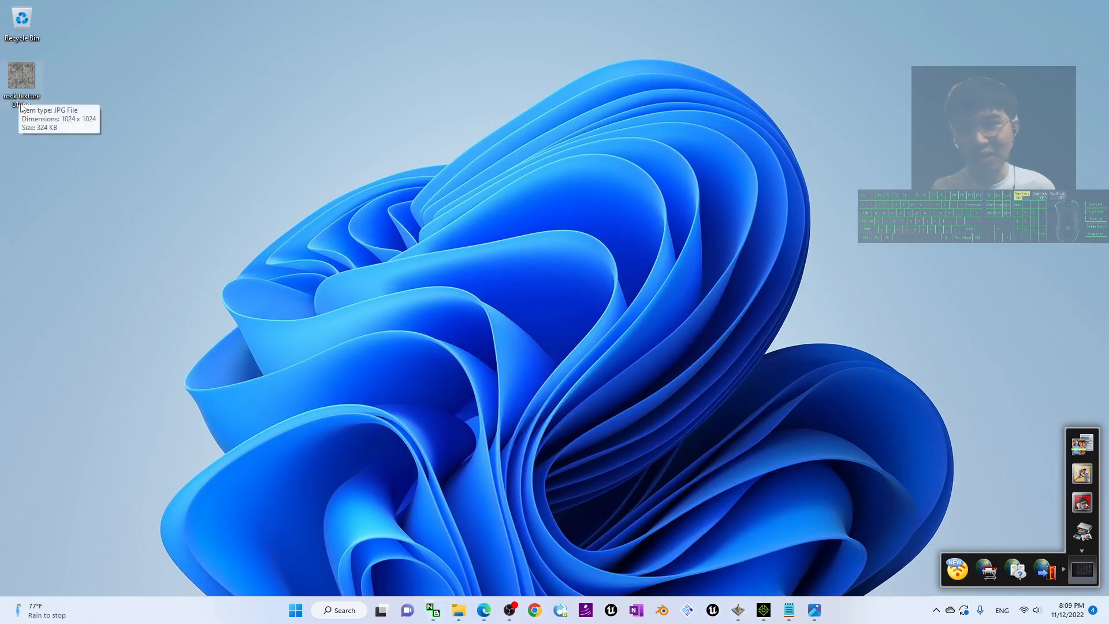
- Open Google Chrome, search Google for "rock texture png" and show the image results
left_click(535, 611)
left_click(393, 335)
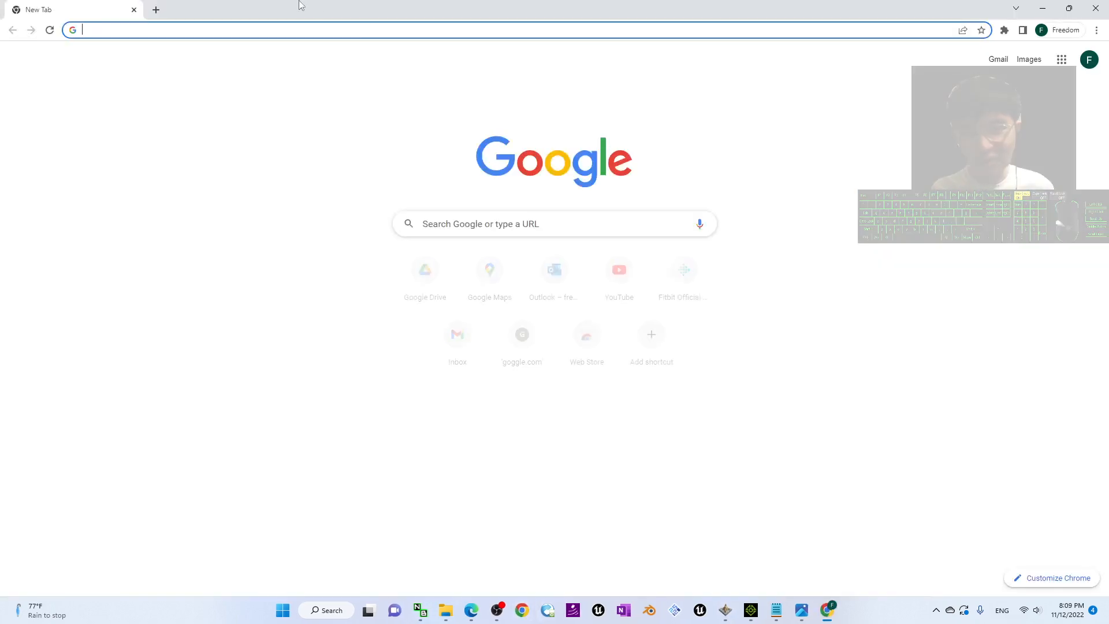
type("roc")
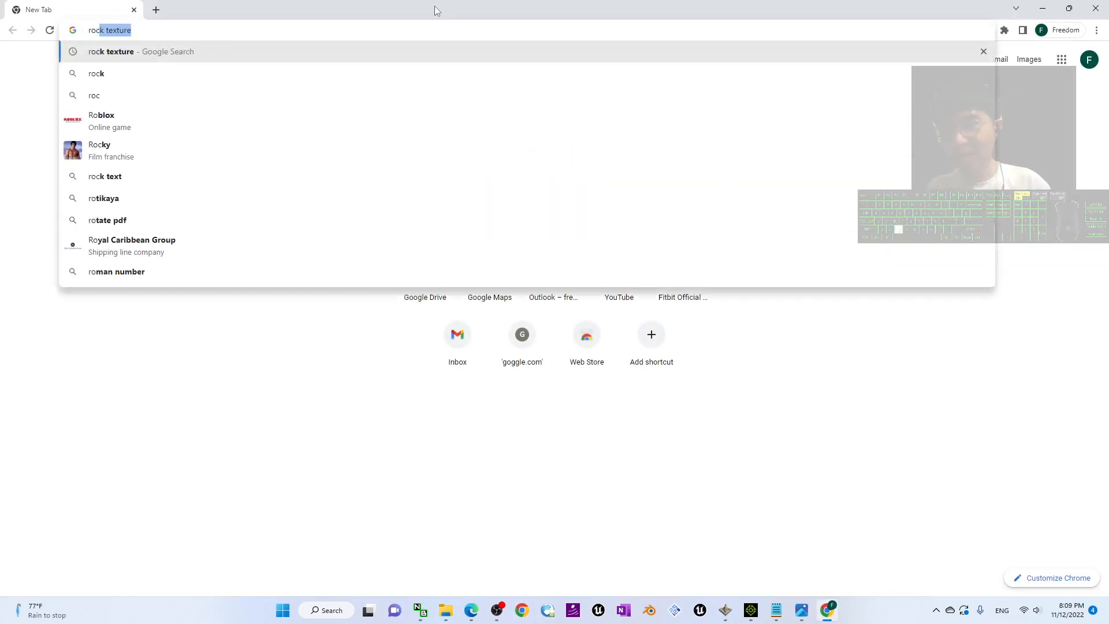
type("k texture png")
key("Return")
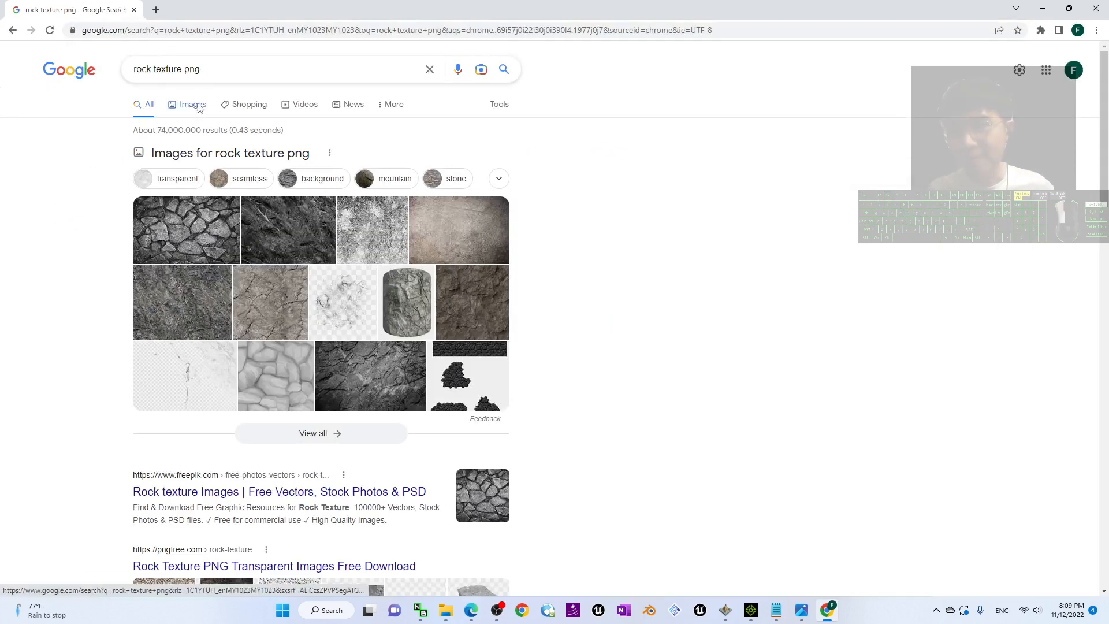
left_click(193, 104)
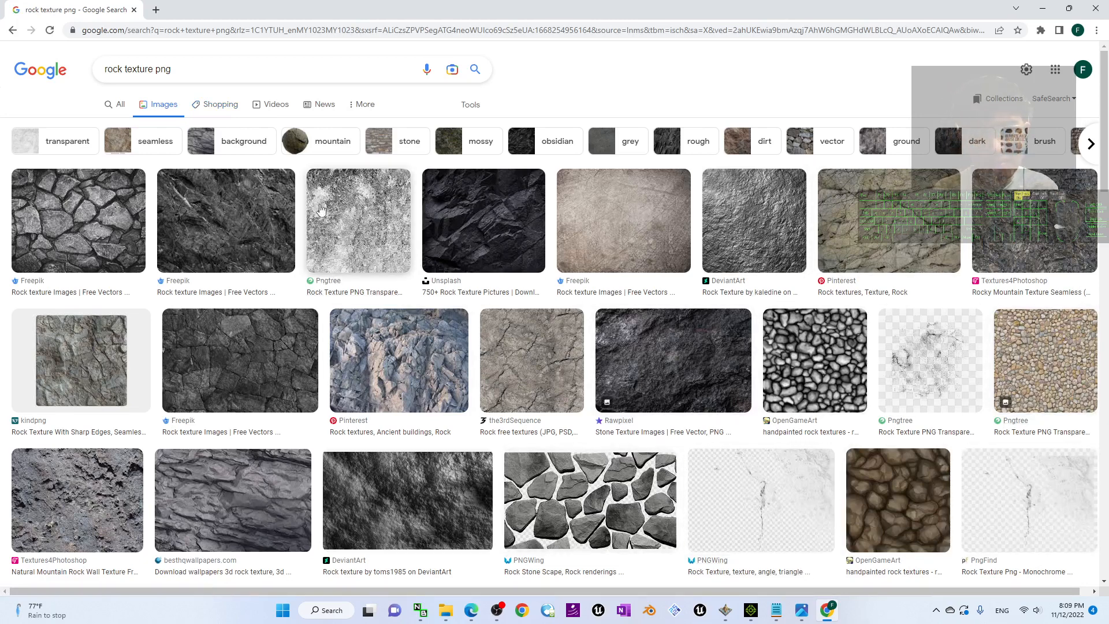
- Compare the Pngtree and kindpng rock results and preview the Rock Texture by kaledine on DeviantArt
left_click(355, 224)
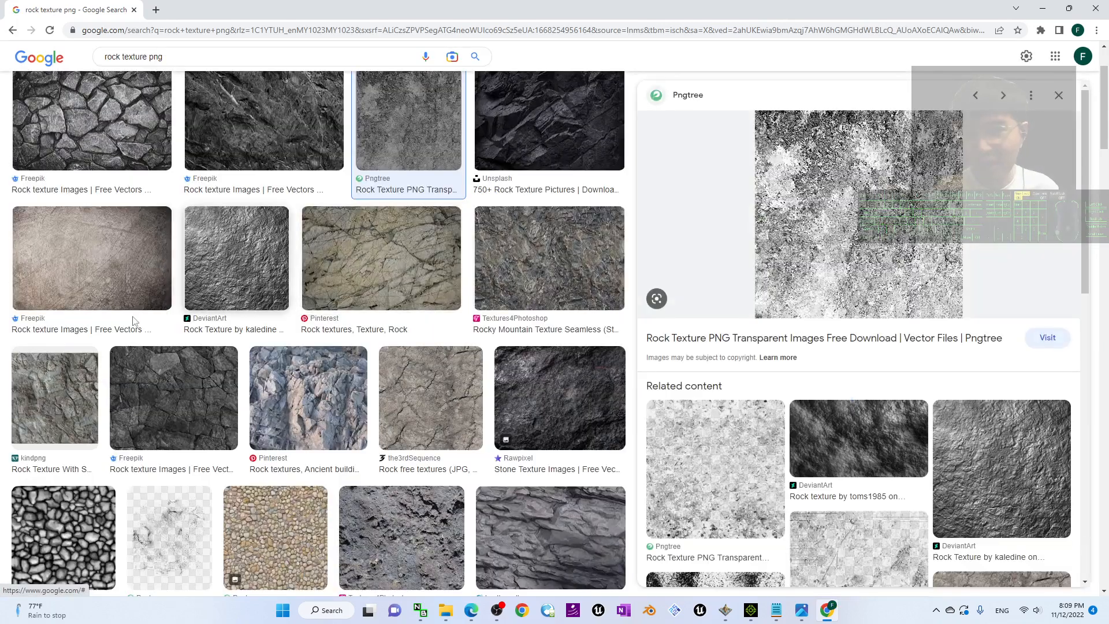
left_click(17, 397)
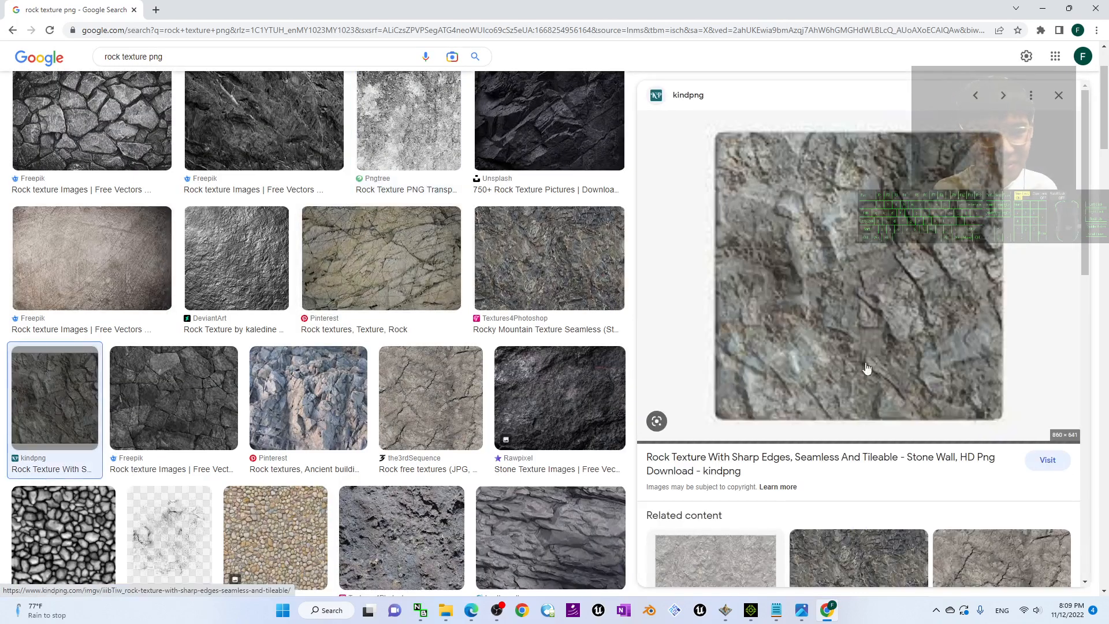
key("alt+Left")
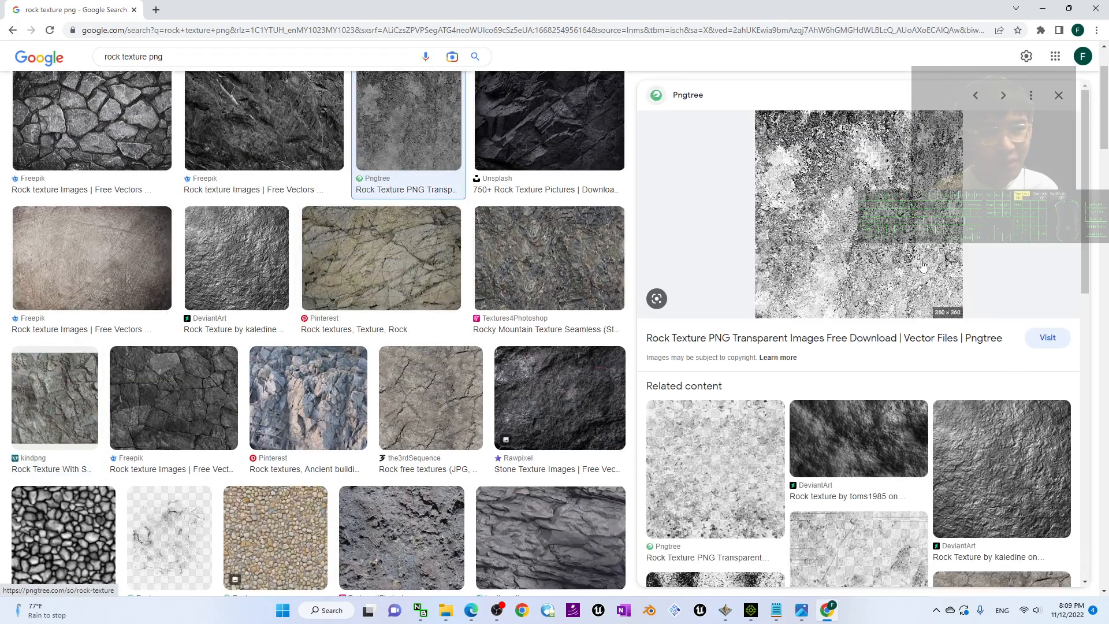
right_click(836, 163)
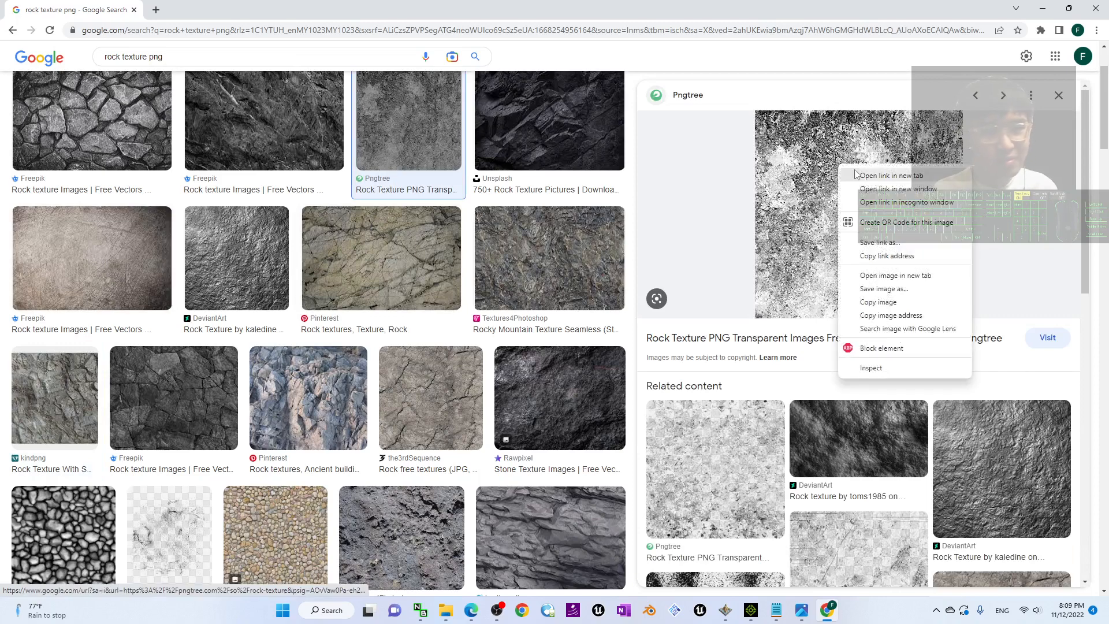
left_click(1015, 485)
left_click(1015, 486)
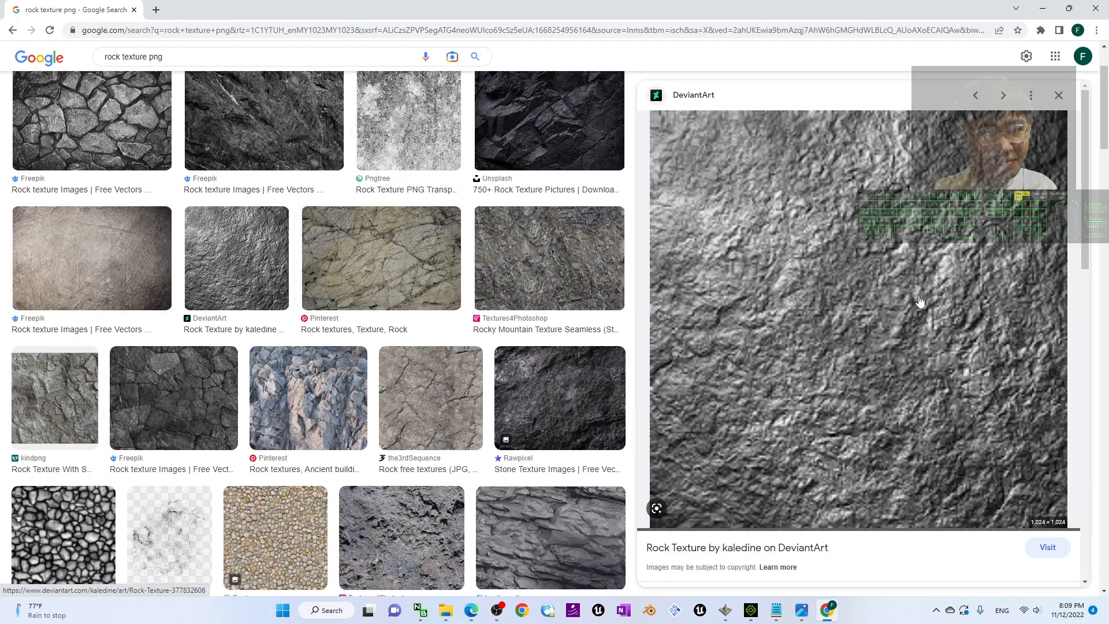
- Save the previewed rock image to the Desktop as a PNG named "rock texture 02" and close Chrome
right_click(803, 254)
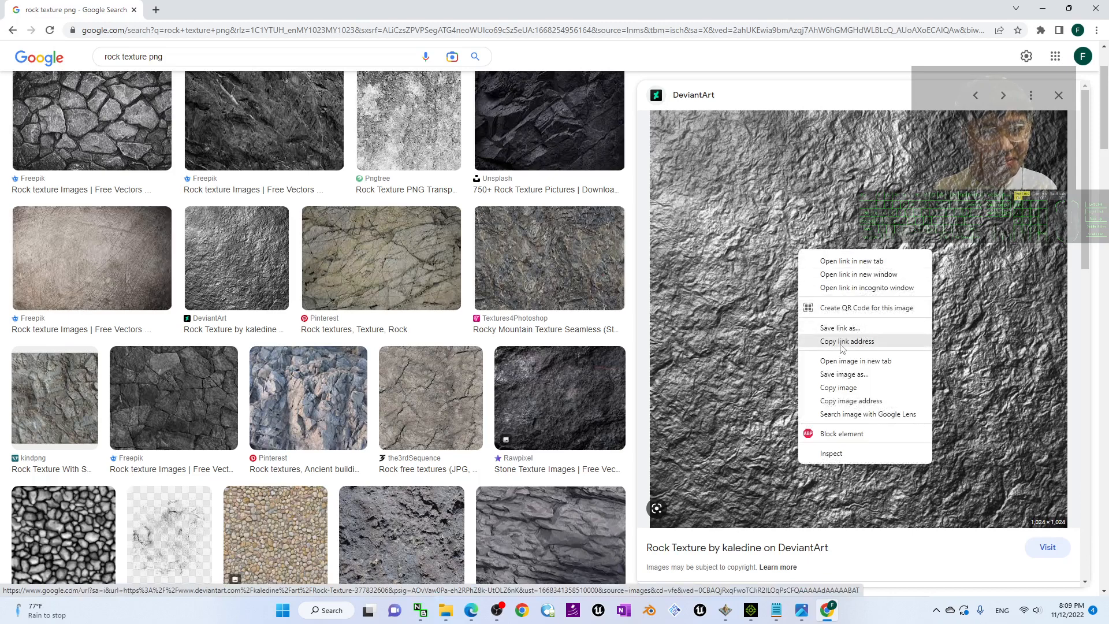
left_click(843, 374)
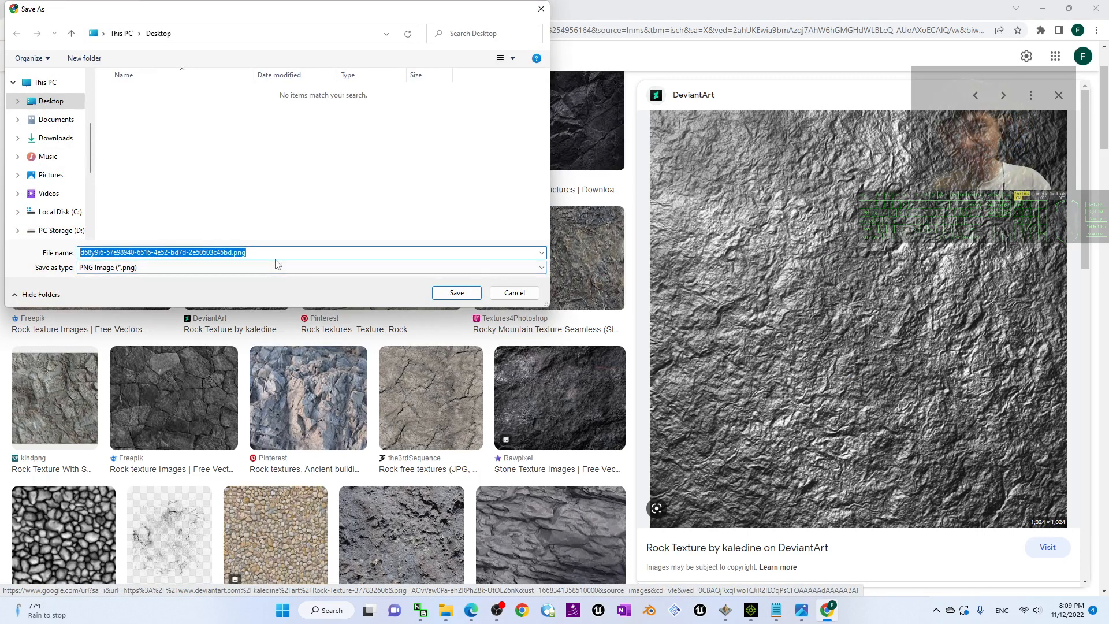
type("rock texture 02")
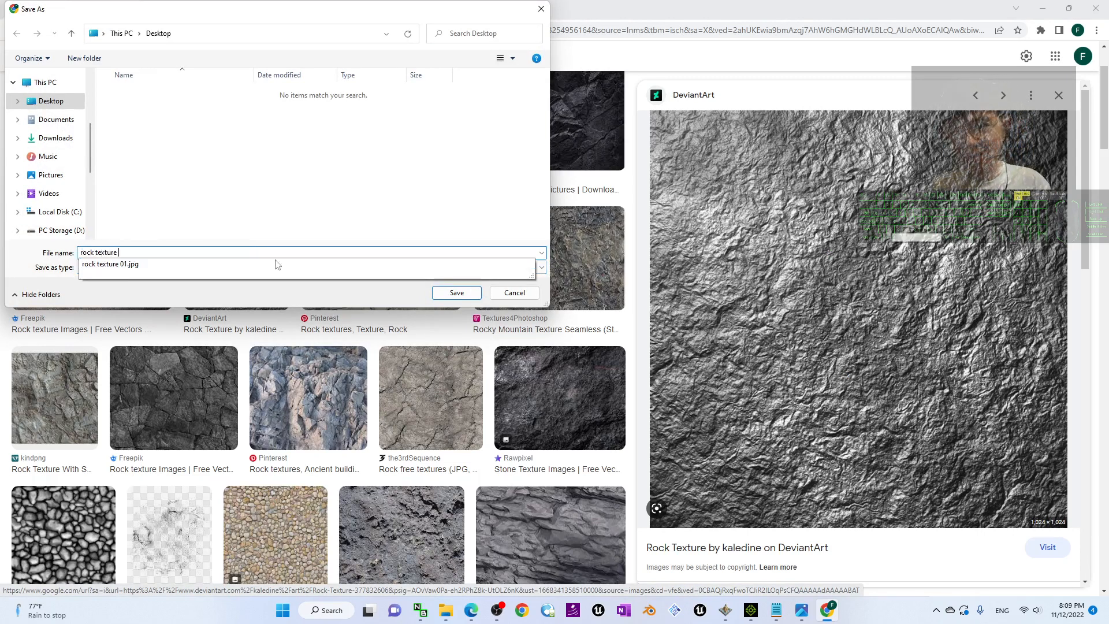
key("Return")
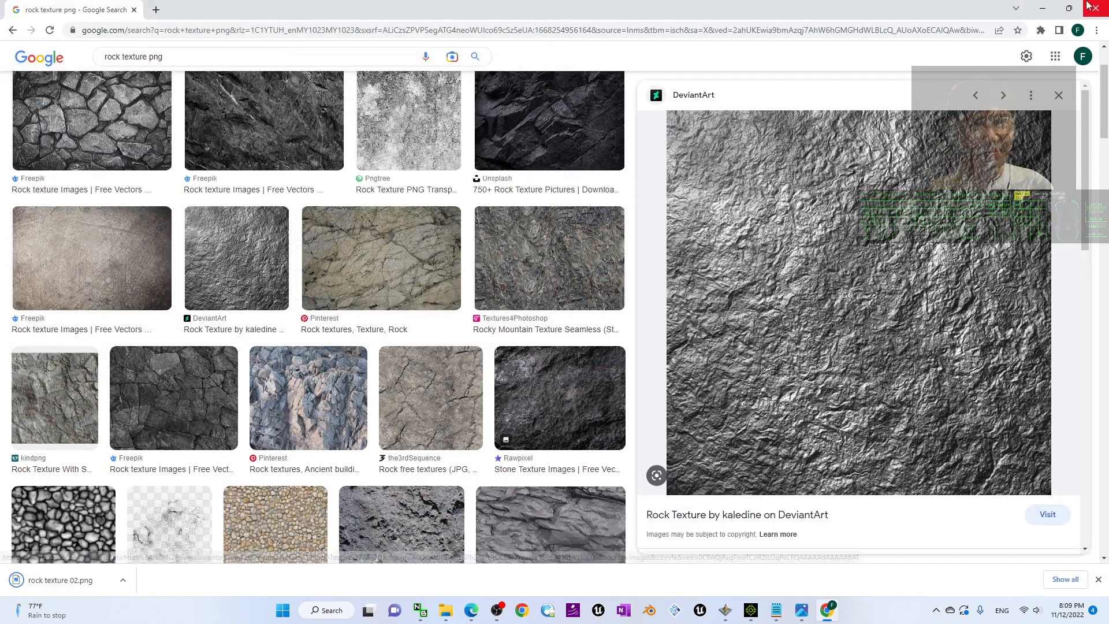
left_click(1096, 8)
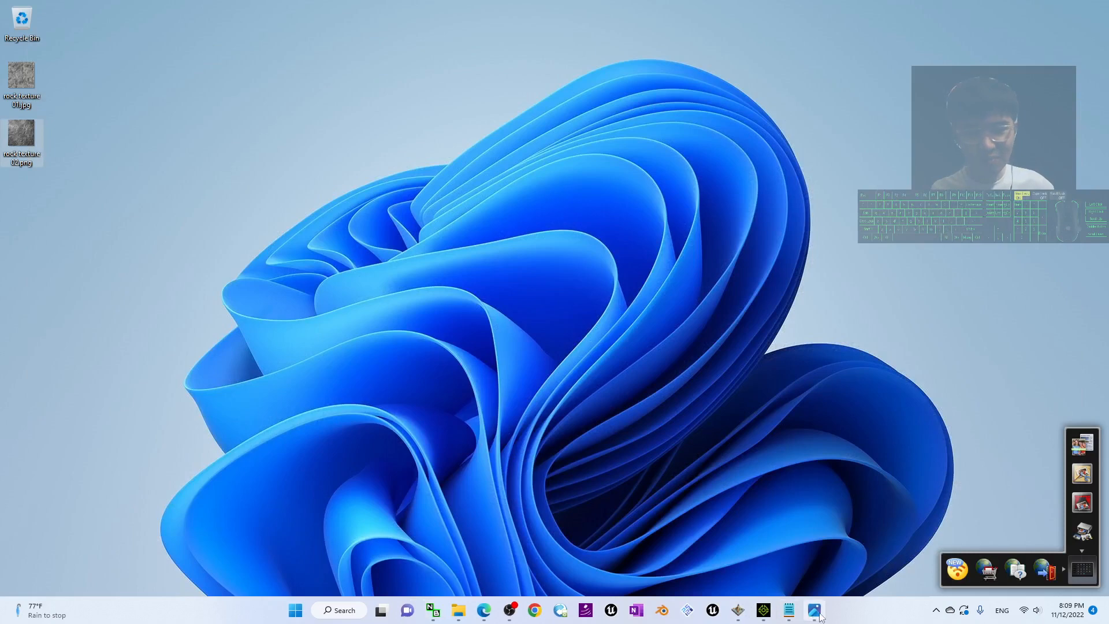
- Return to EarthSculptor and load "rock texture 02.png" from the Desktop into the second detail texture slot
left_click(744, 616)
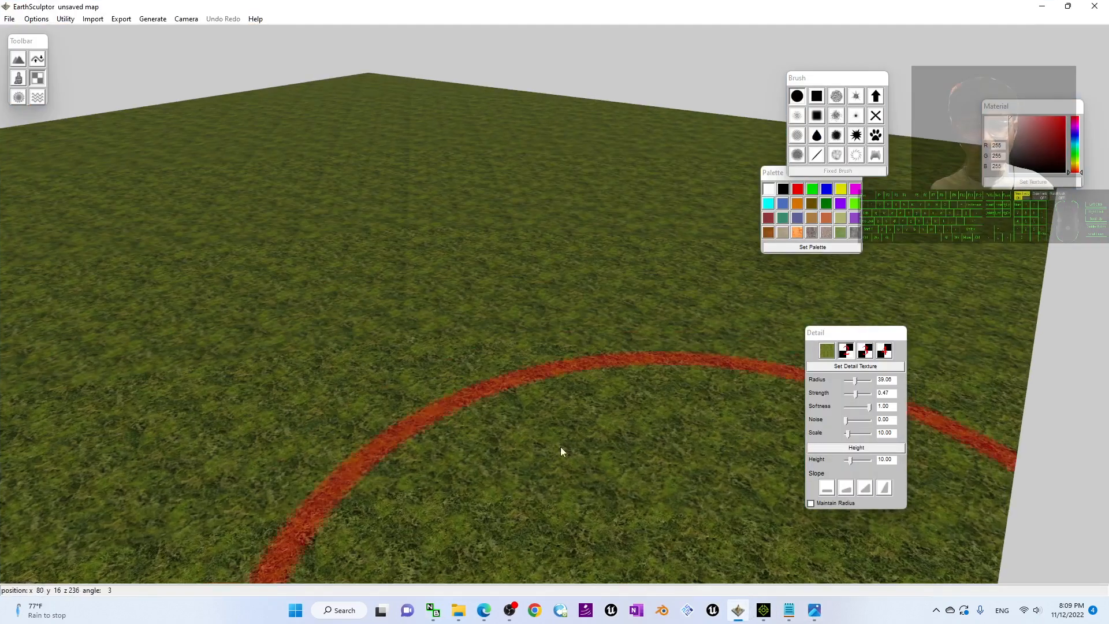
left_click(39, 79)
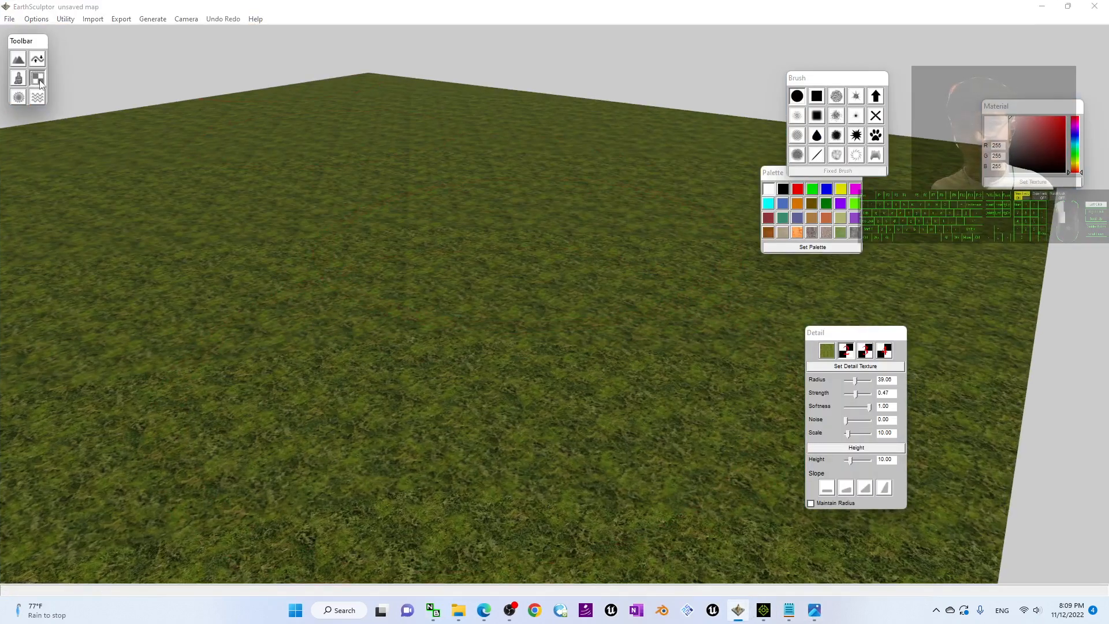
left_click(848, 356)
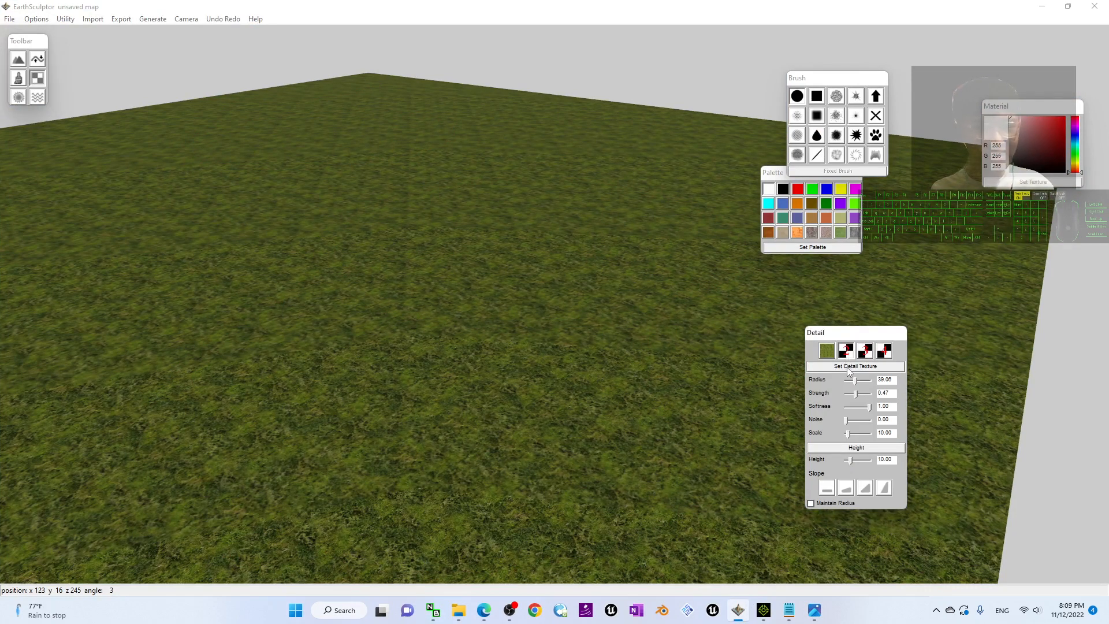
left_click(847, 366)
left_click(446, 164)
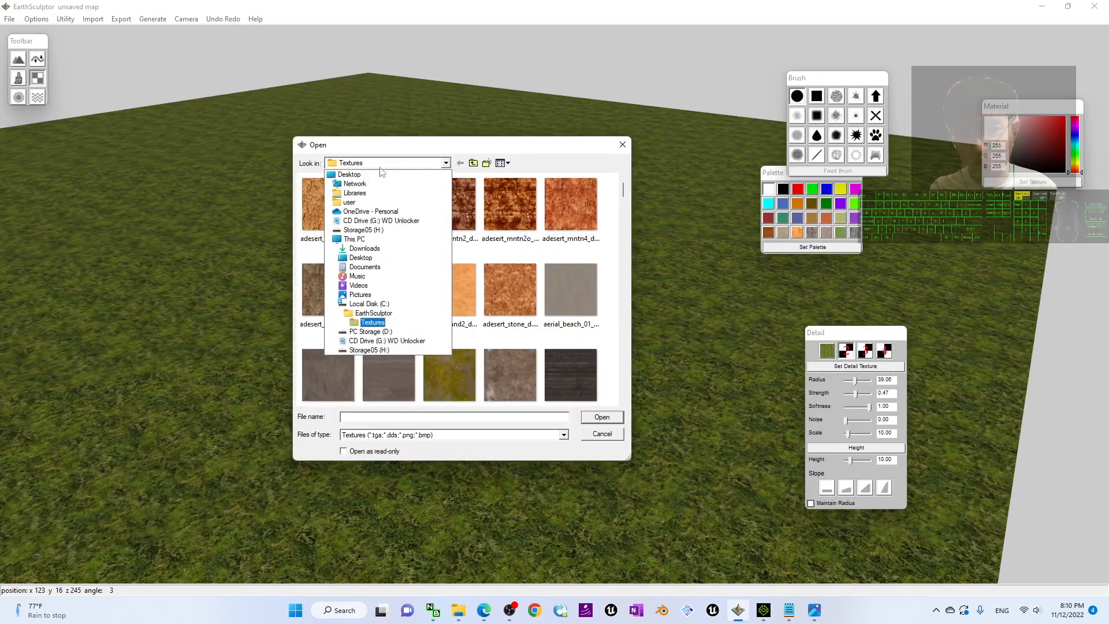
left_click(350, 179)
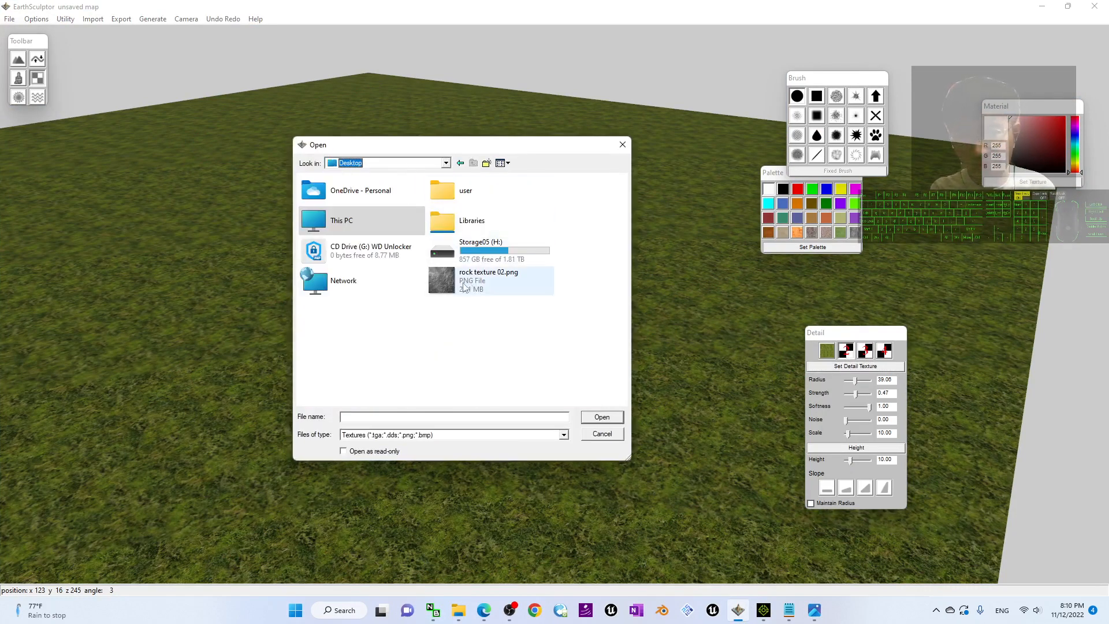
double_click(460, 275)
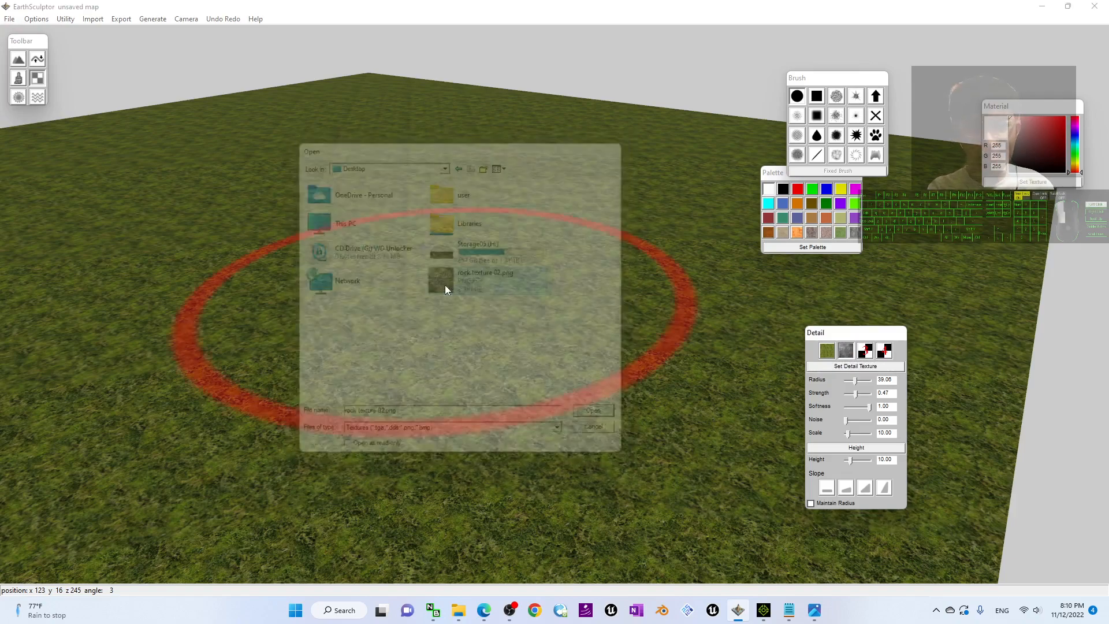
- Paint a patch of the rock detail texture onto the grass terrain with a brush radius of 22.08 and inspect it up close
scroll(584, 339, "down", 3)
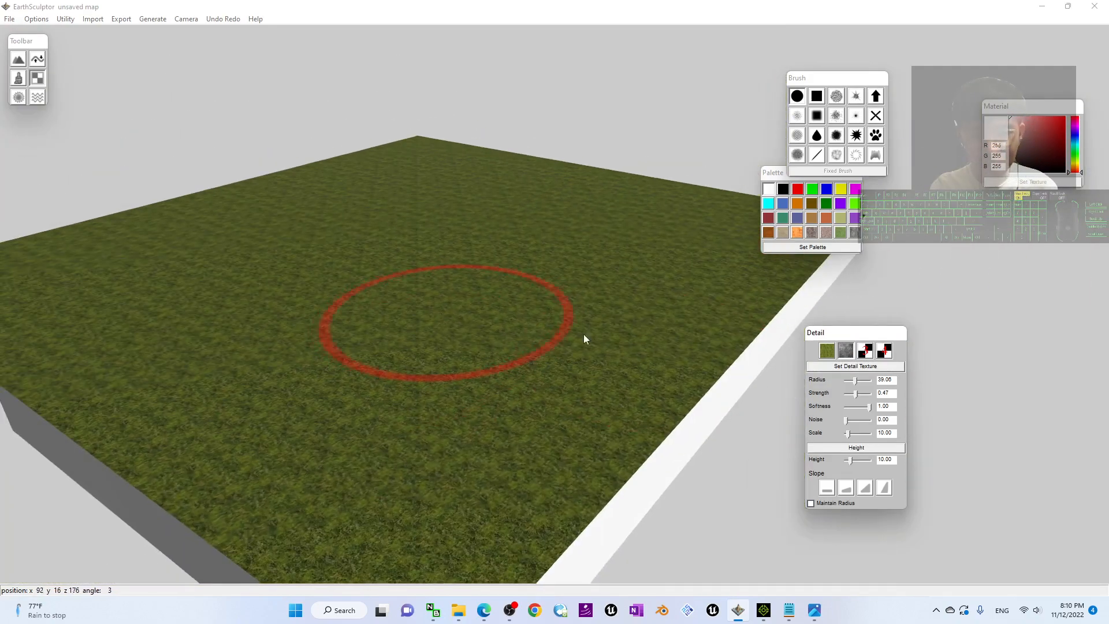
left_click(832, 354)
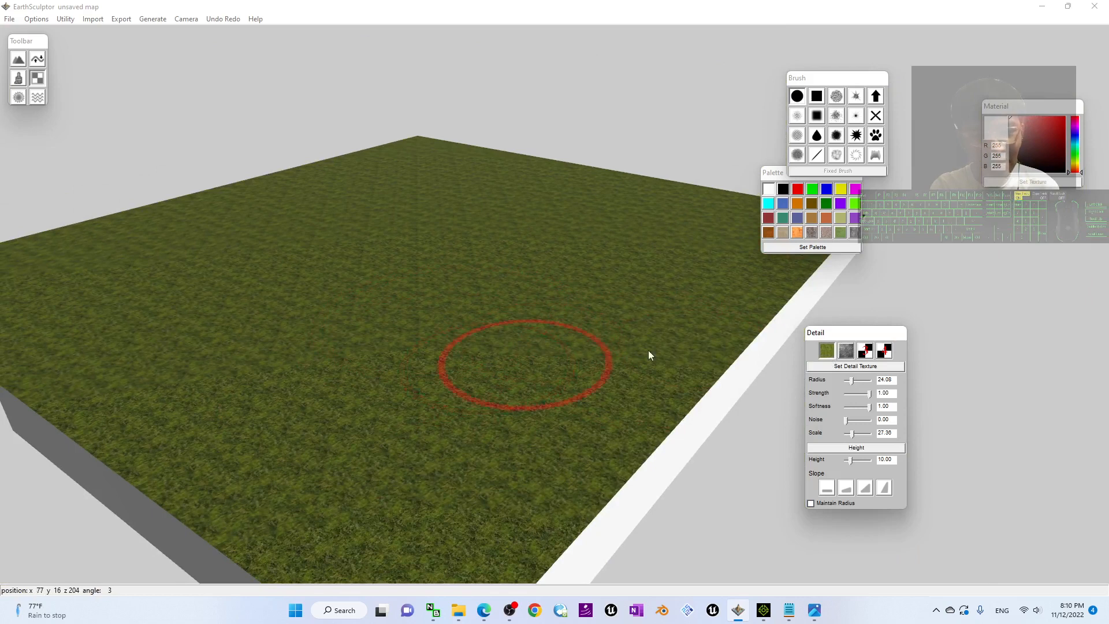
left_click(846, 352)
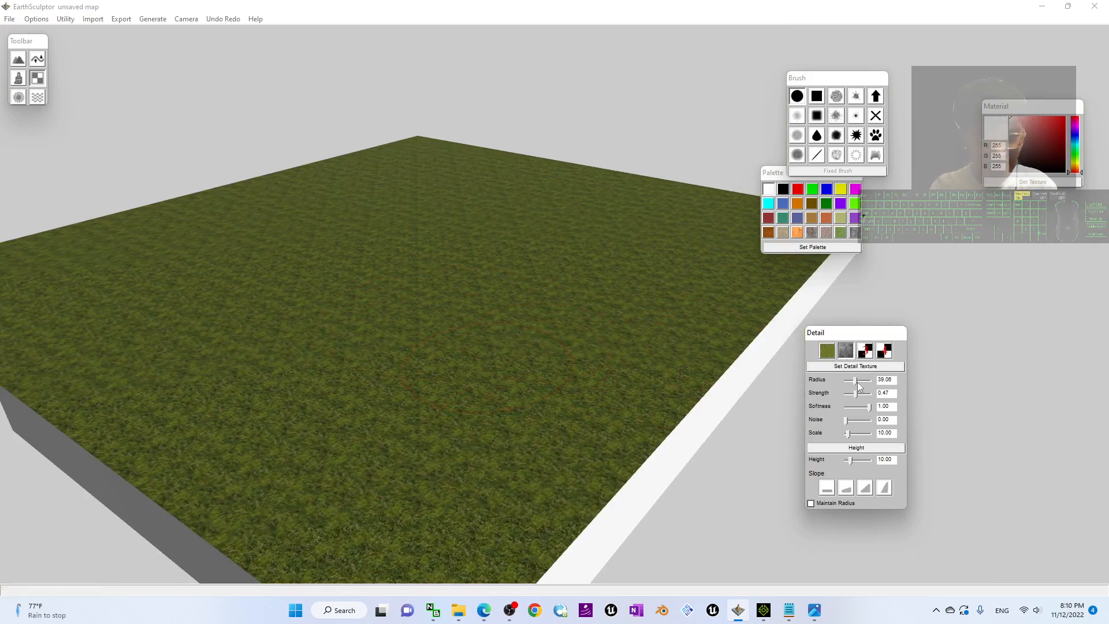
left_click_drag(857, 383, 854, 385)
left_click_drag(441, 365, 427, 376)
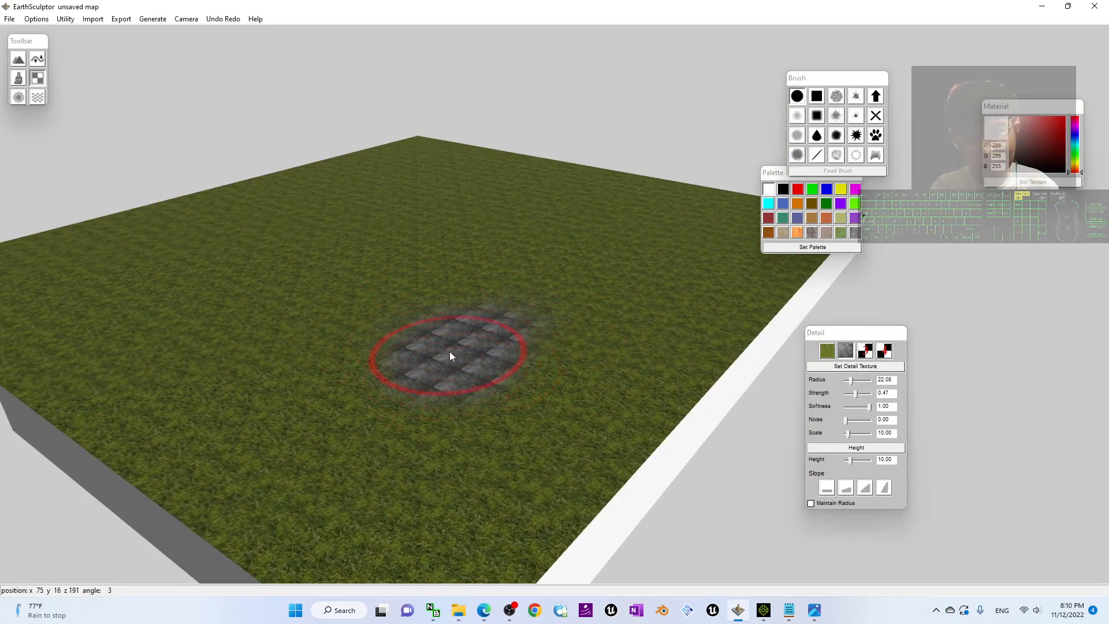
scroll(462, 355, "down", 2)
scroll(368, 380, "up", 8)
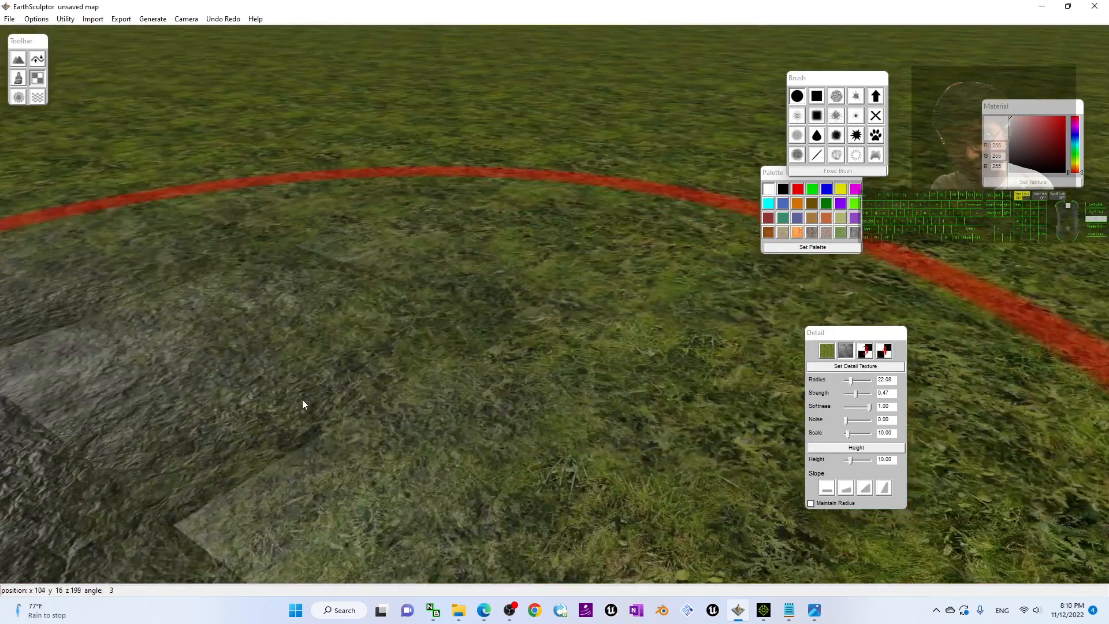
scroll(303, 399, "down", 6)
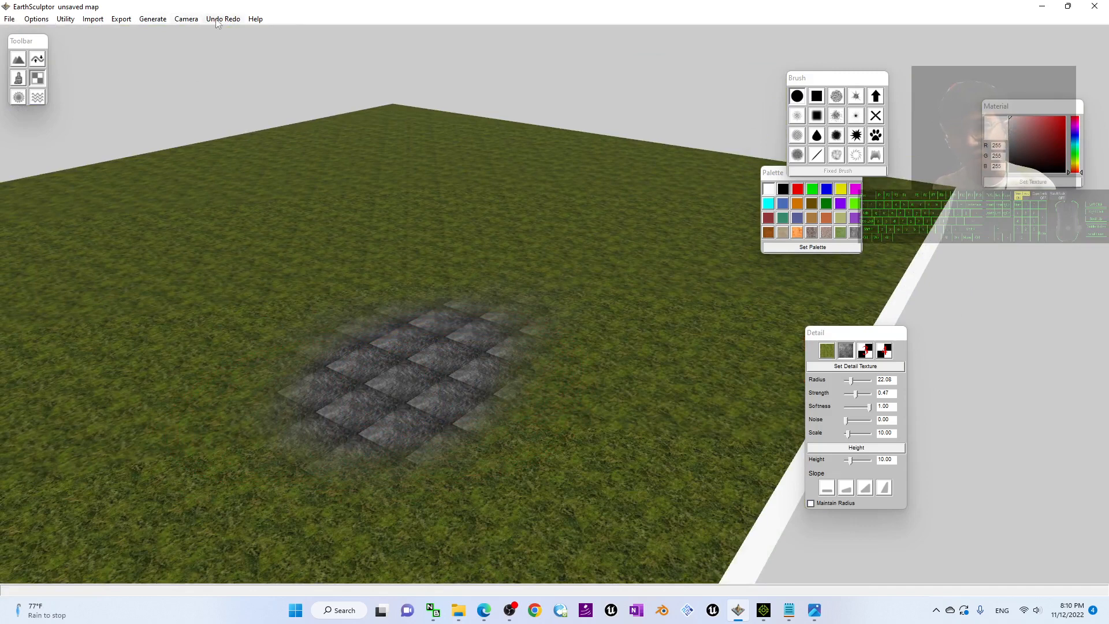
- Load bigRockFace.png from the Textures folder of EarthSculptor on drive C: into the second detail texture slot
left_click(859, 368)
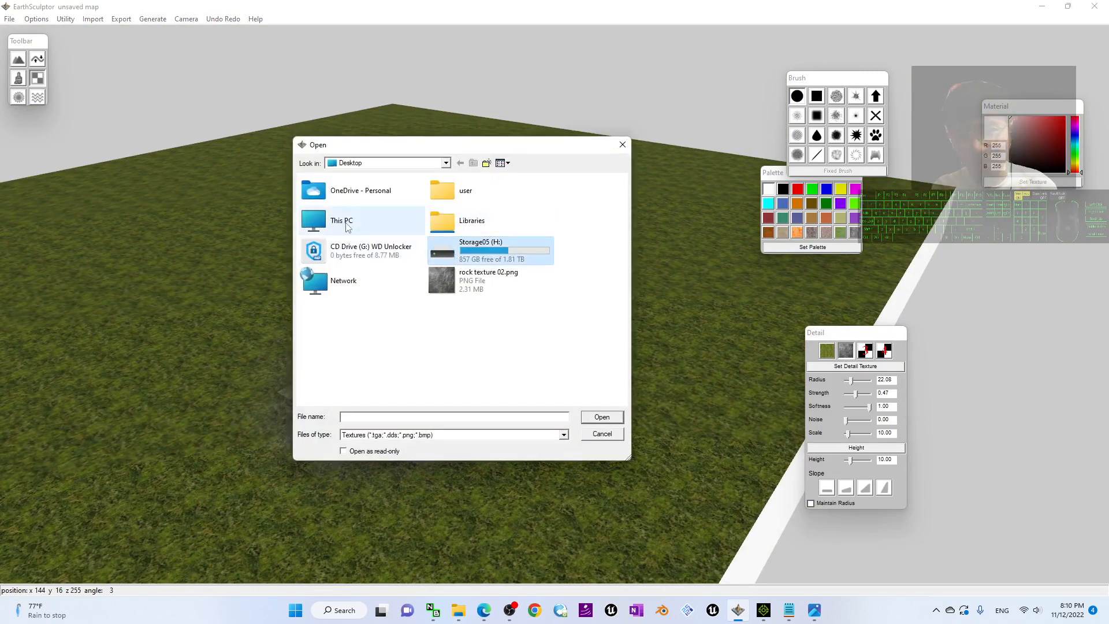
left_click(446, 164)
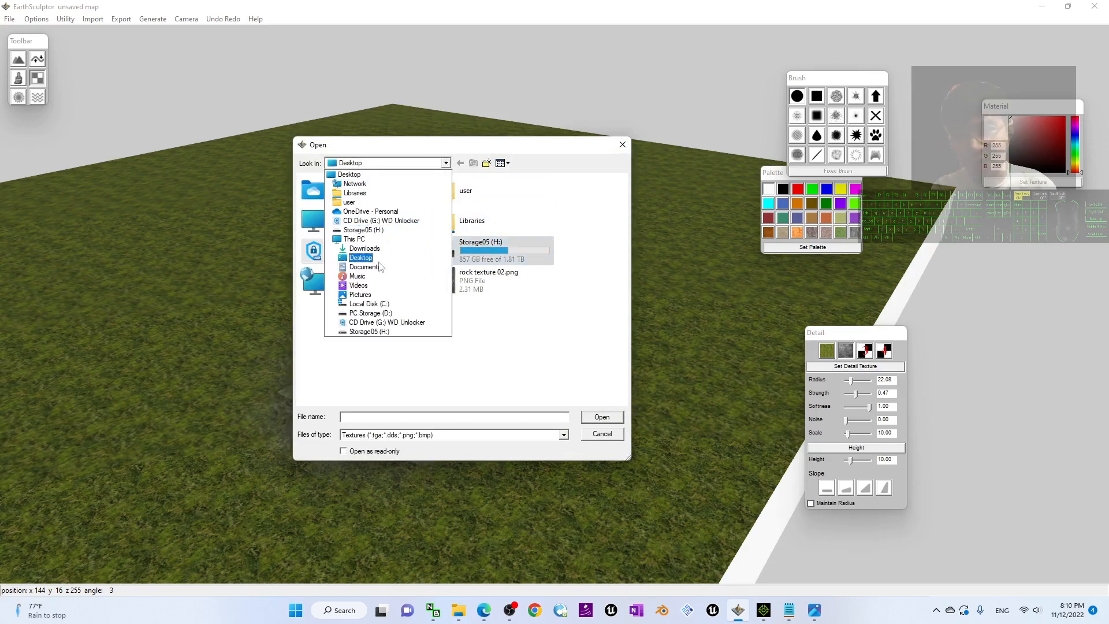
left_click(369, 304)
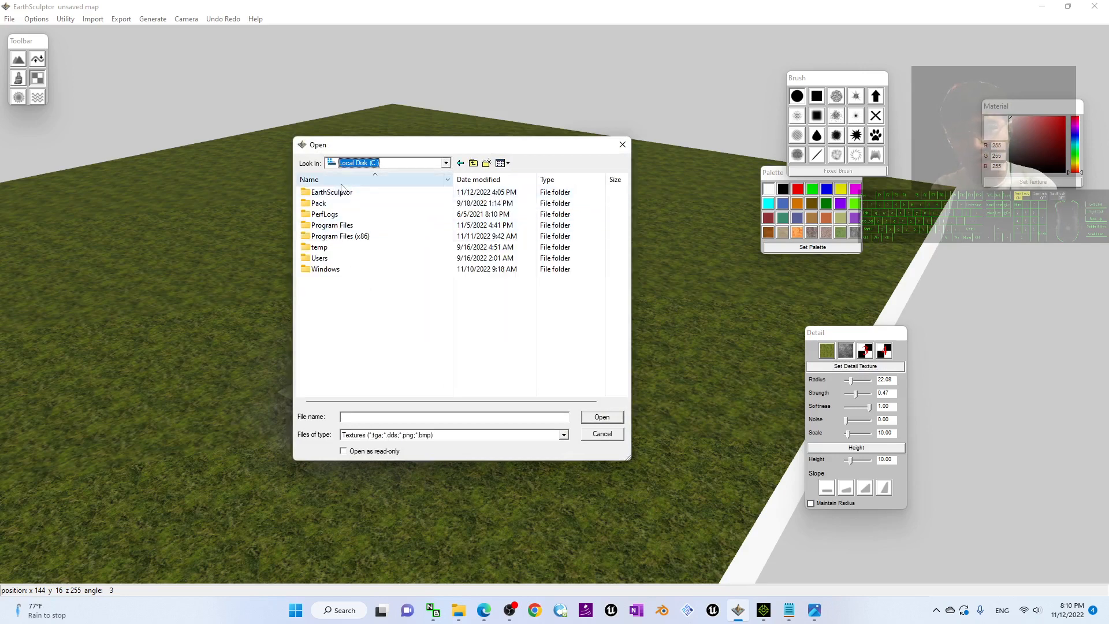
double_click(341, 192)
double_click(318, 259)
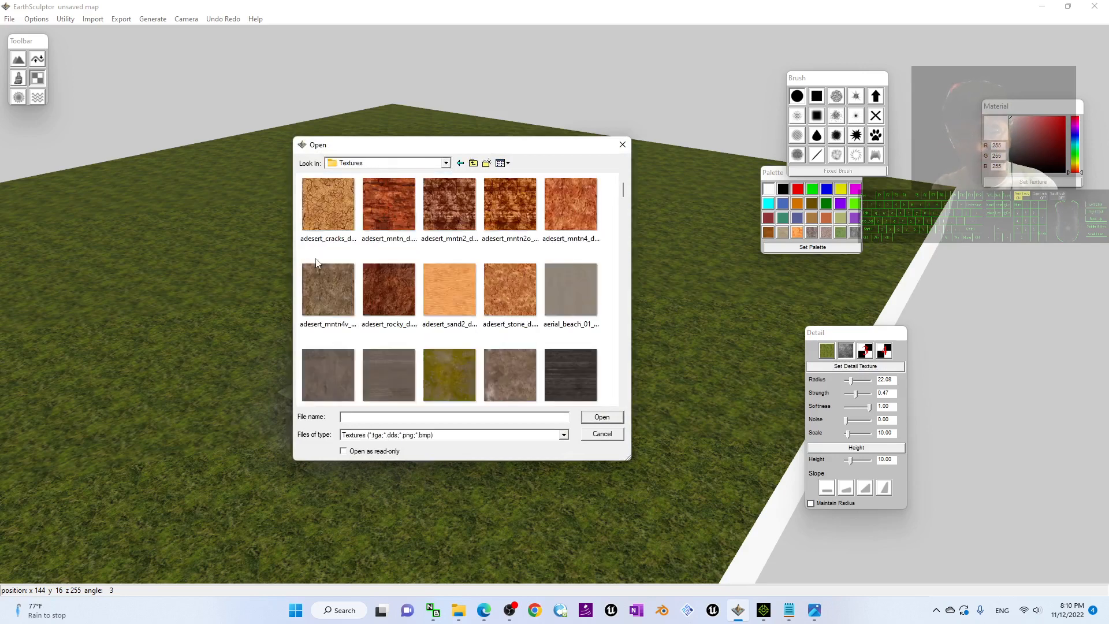
scroll(614, 233, "down", 3)
left_click_drag(624, 213, 620, 208)
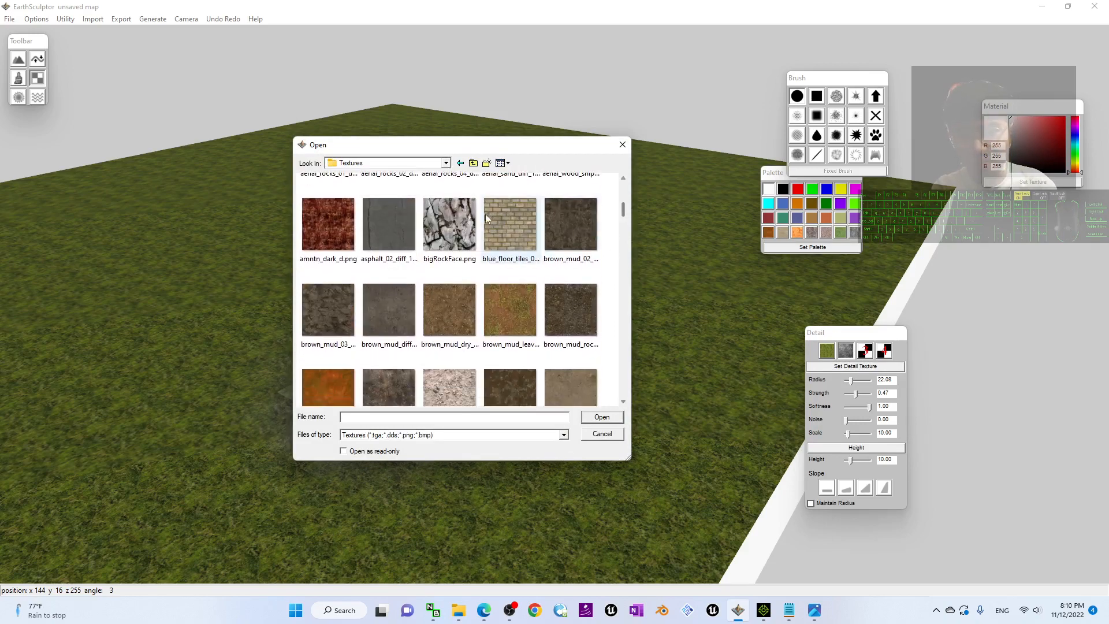
left_click(449, 235)
left_click(602, 416)
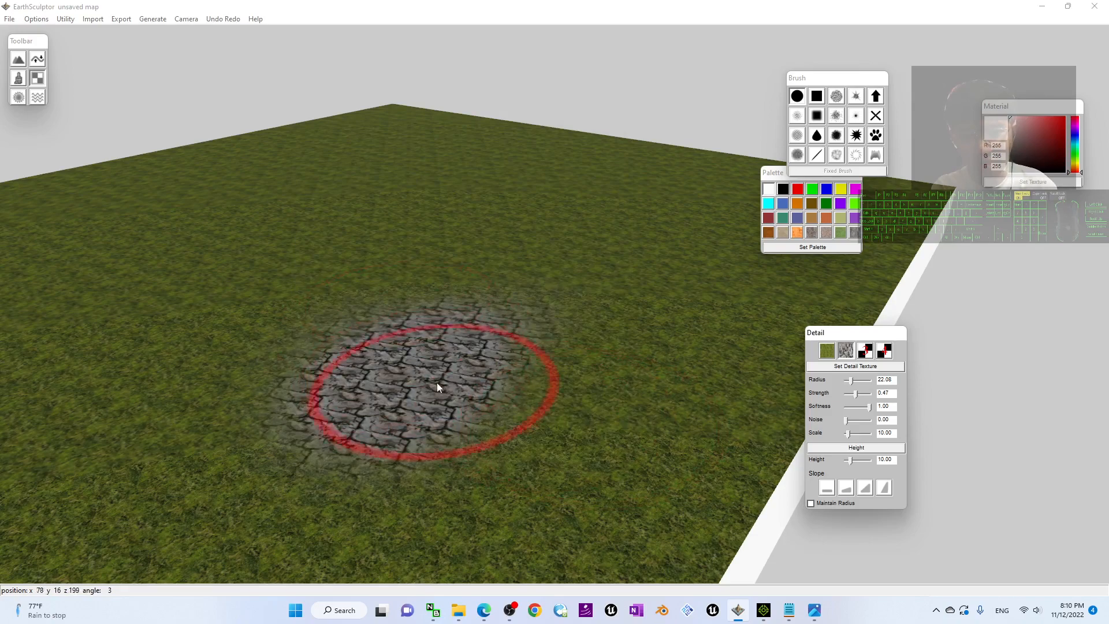
- Inspect the painted rock patch up close and set the second detail texture's scale to 20.40
scroll(406, 387, "down", 2)
scroll(424, 392, "up", 6)
scroll(338, 432, "down", 5)
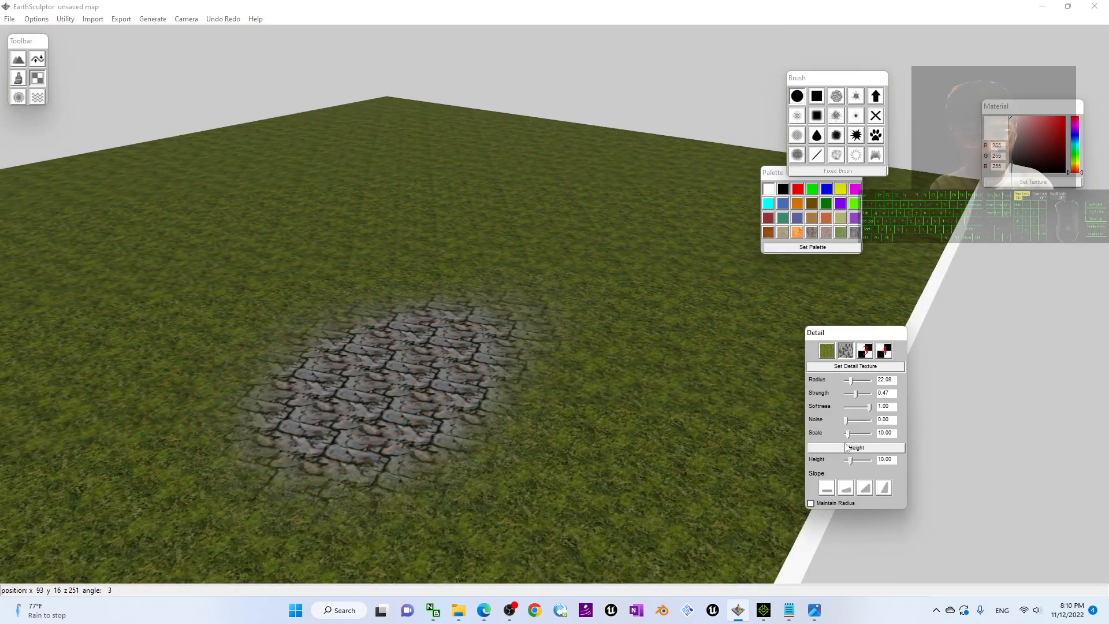
left_click_drag(847, 434, 852, 434)
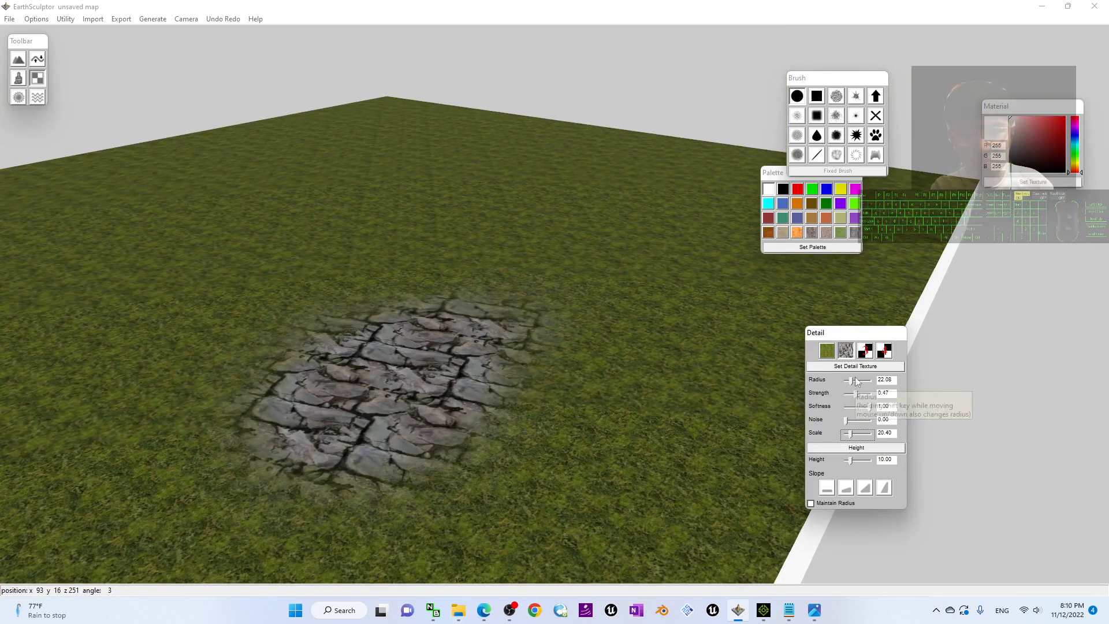
- Browse the Textures folder and load mntn_gray_d.png as the second detail texture in place of the cracked rock image
left_click(854, 369)
scroll(483, 279, "down", 10)
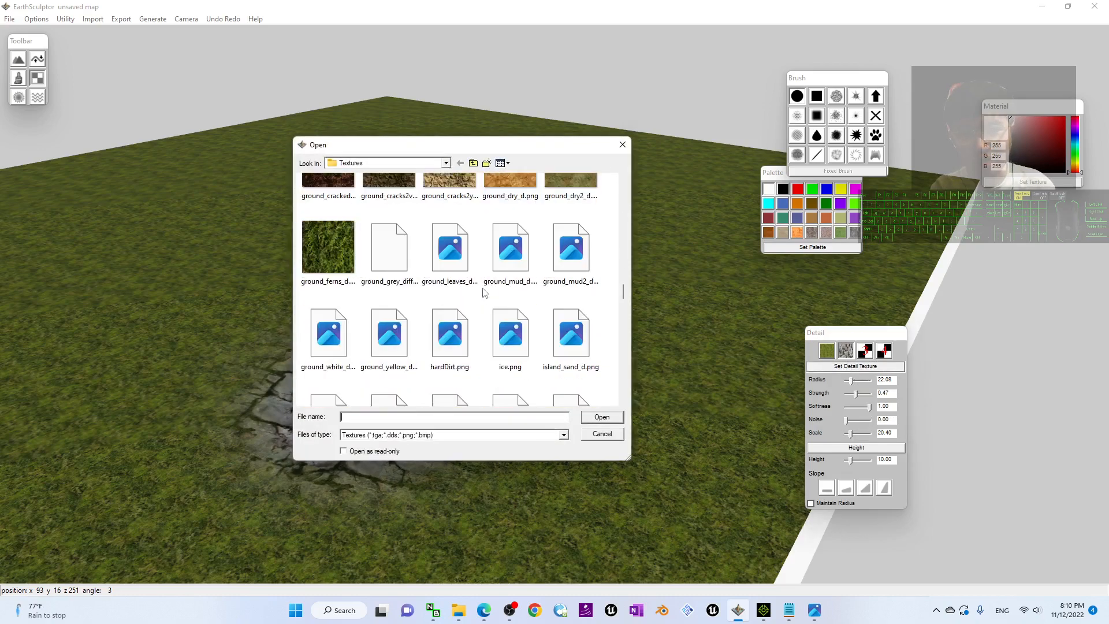
scroll(484, 292, "down", 10)
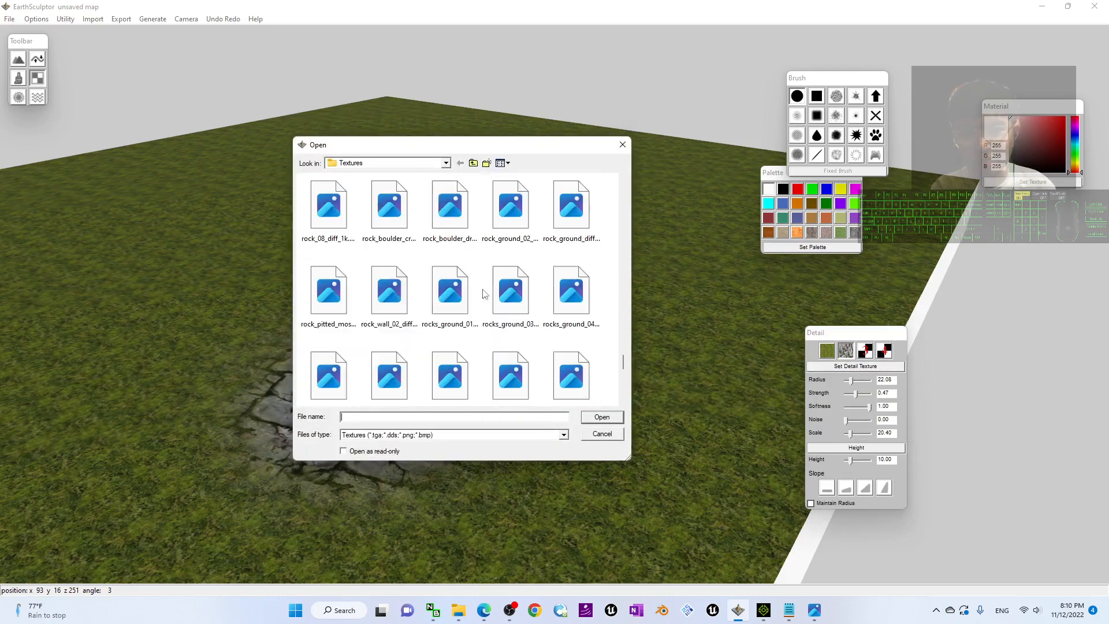
scroll(484, 294, "down", 3)
scroll(485, 294, "up", 3)
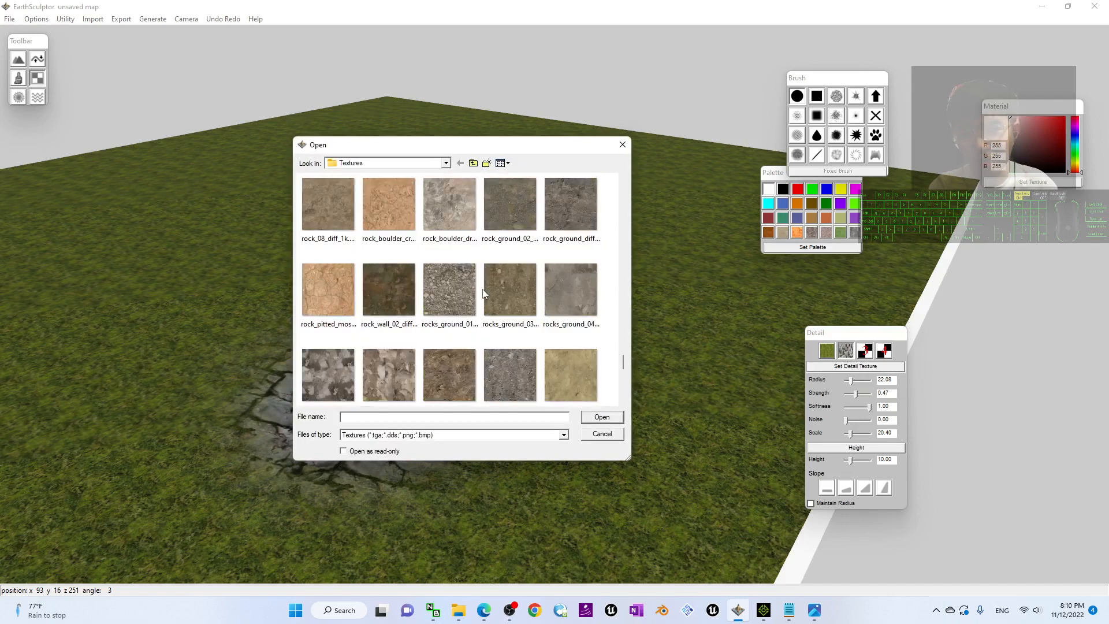
scroll(493, 296, "down", 1)
scroll(494, 296, "down", 4)
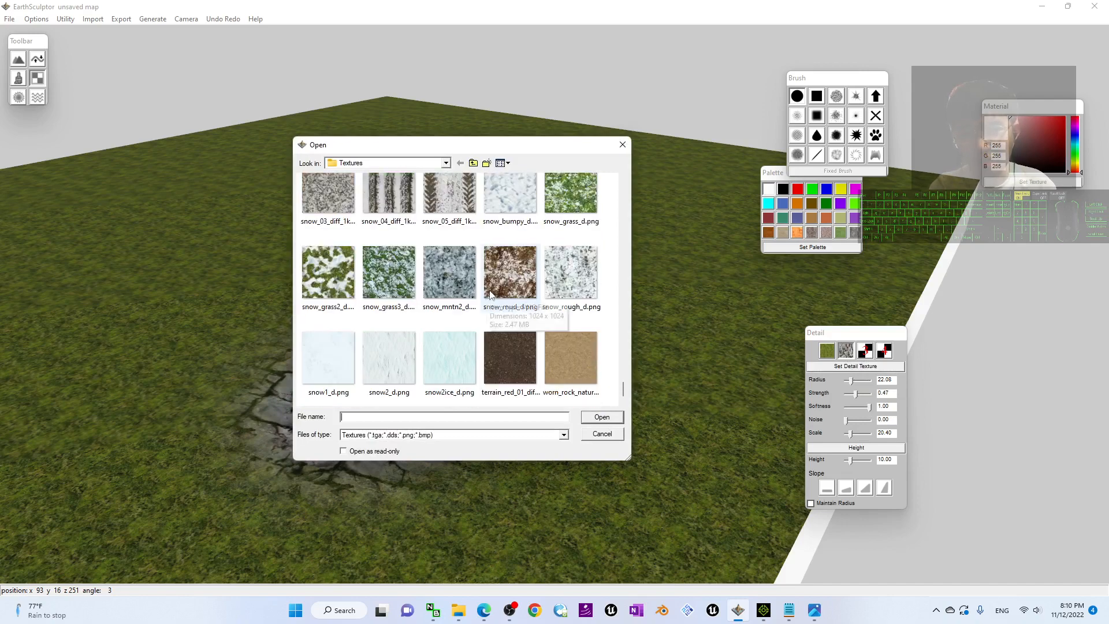
scroll(492, 295, "up", 6)
scroll(490, 291, "up", 5)
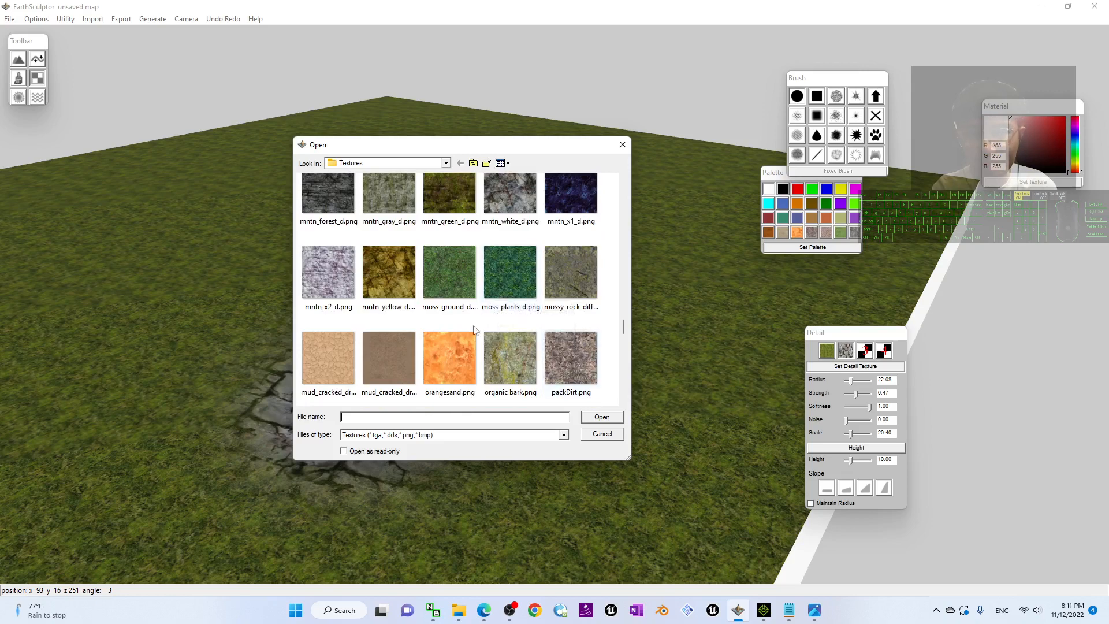
scroll(448, 315, "down", 3)
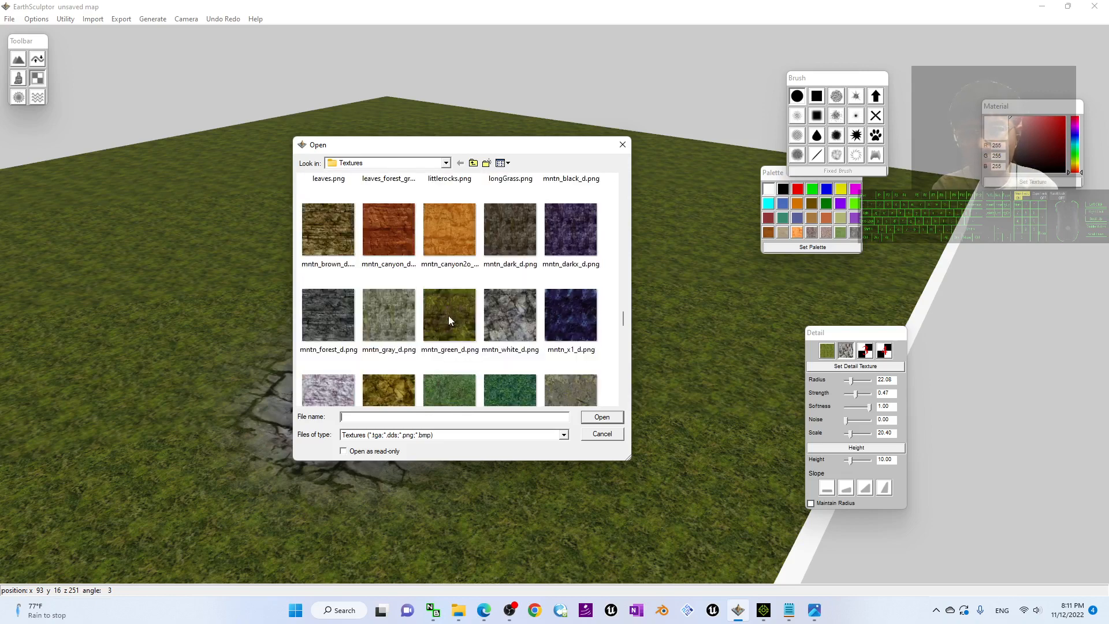
double_click(392, 311)
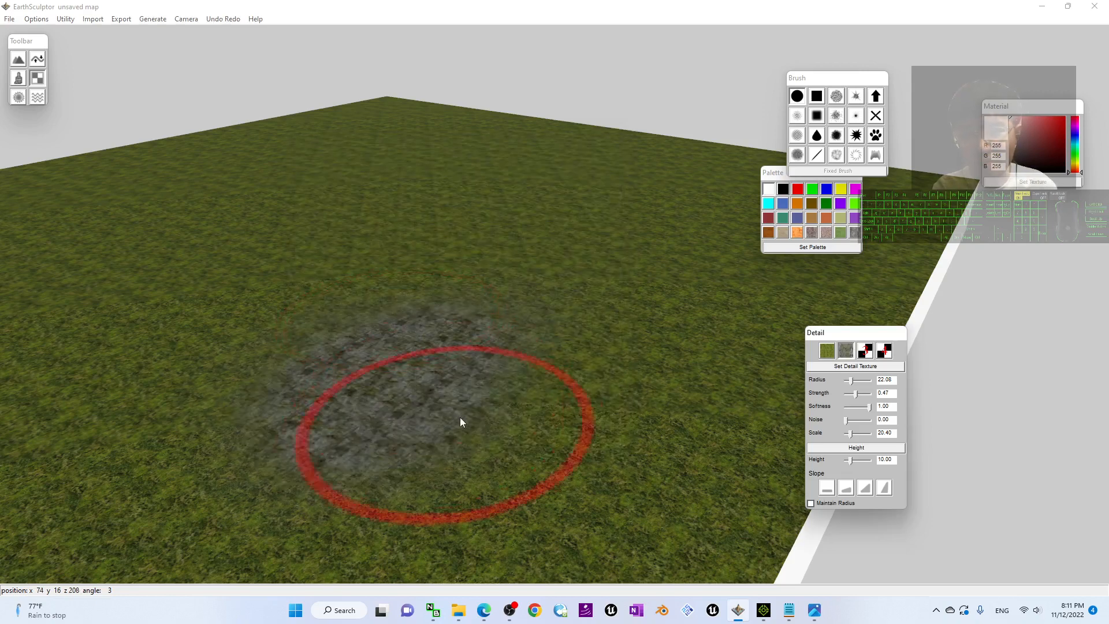
- Set the gray mountain texture's scale to 25.38 and check the patch from near and far
scroll(417, 374, "down", 4)
scroll(416, 374, "up", 5)
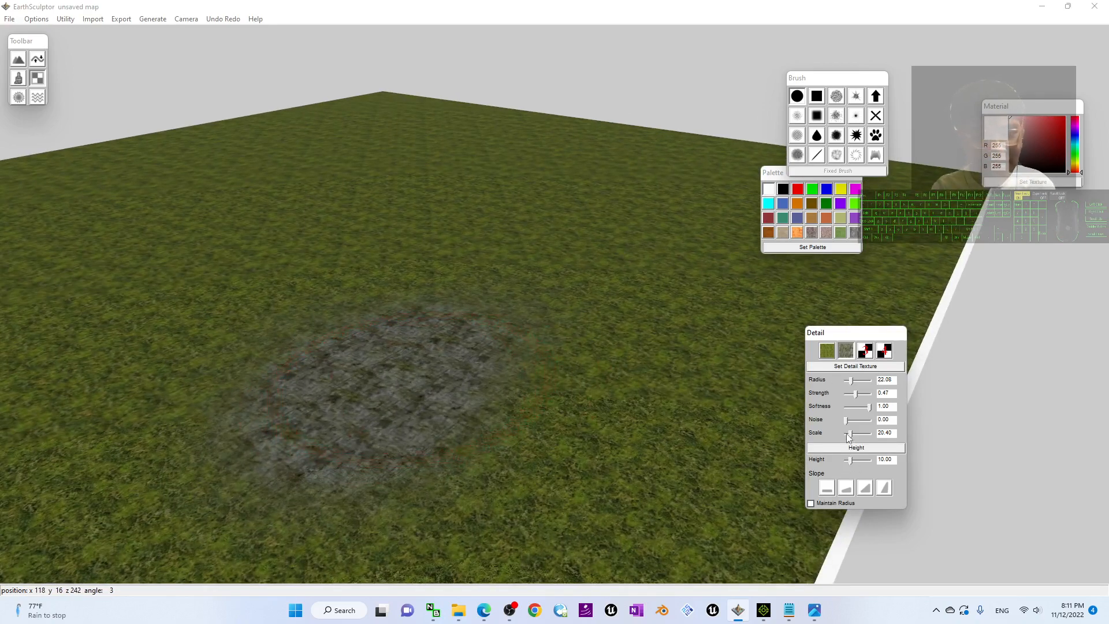
left_click_drag(852, 437, 852, 438)
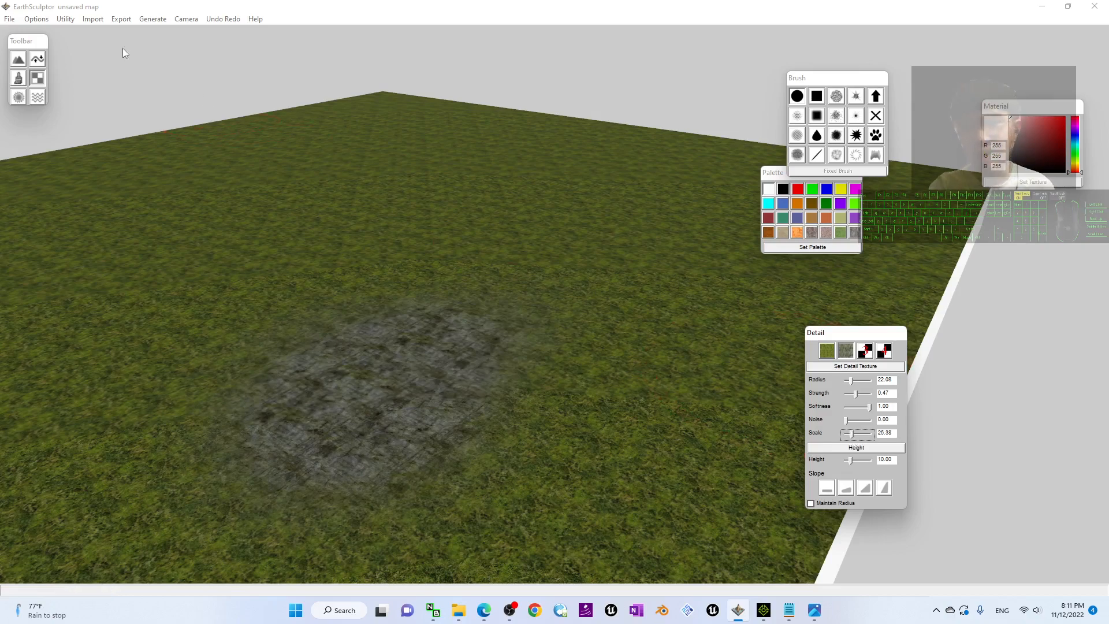
scroll(370, 235, "down", 1)
scroll(419, 261, "up", 2)
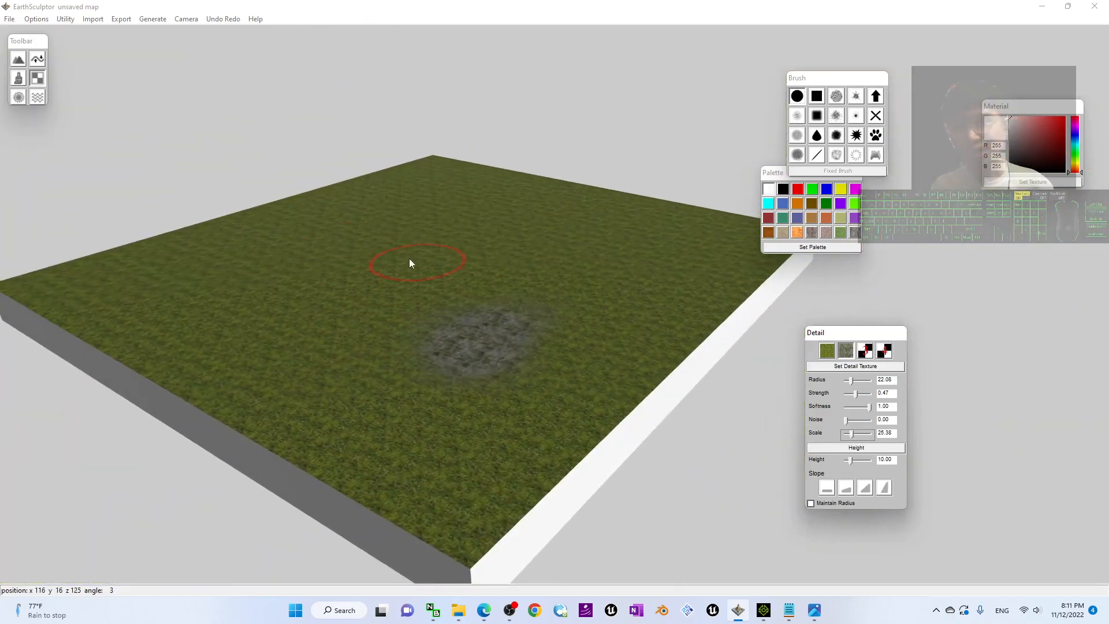
- Raise the rock patch into a low mound with the Terraform Raise tool at radius 12.88 and strength 0.25
left_click(37, 64)
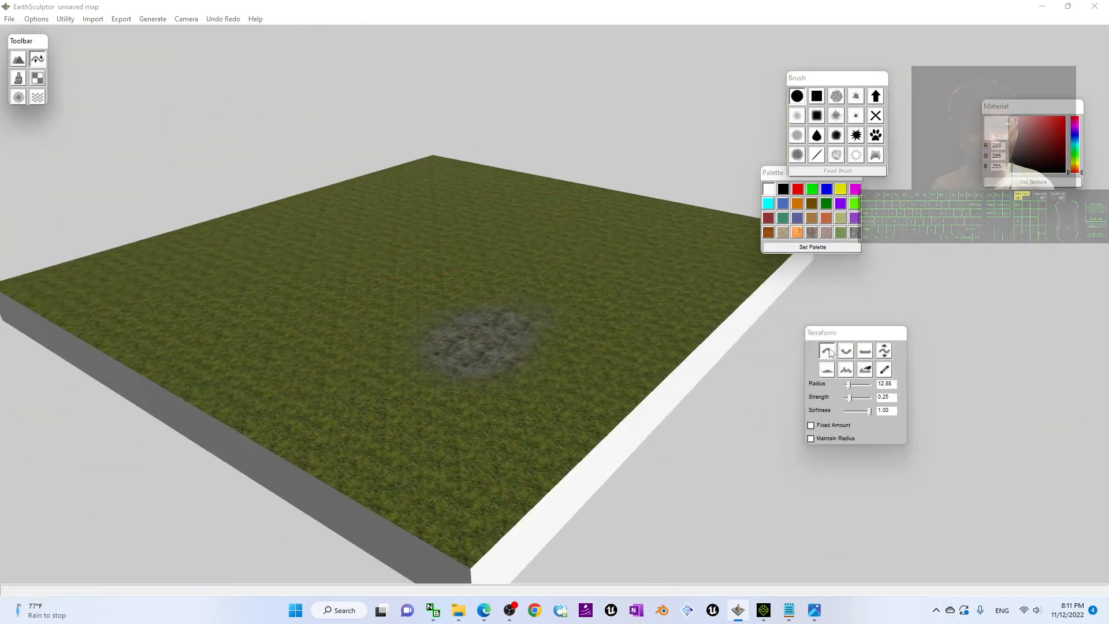
left_click(829, 352)
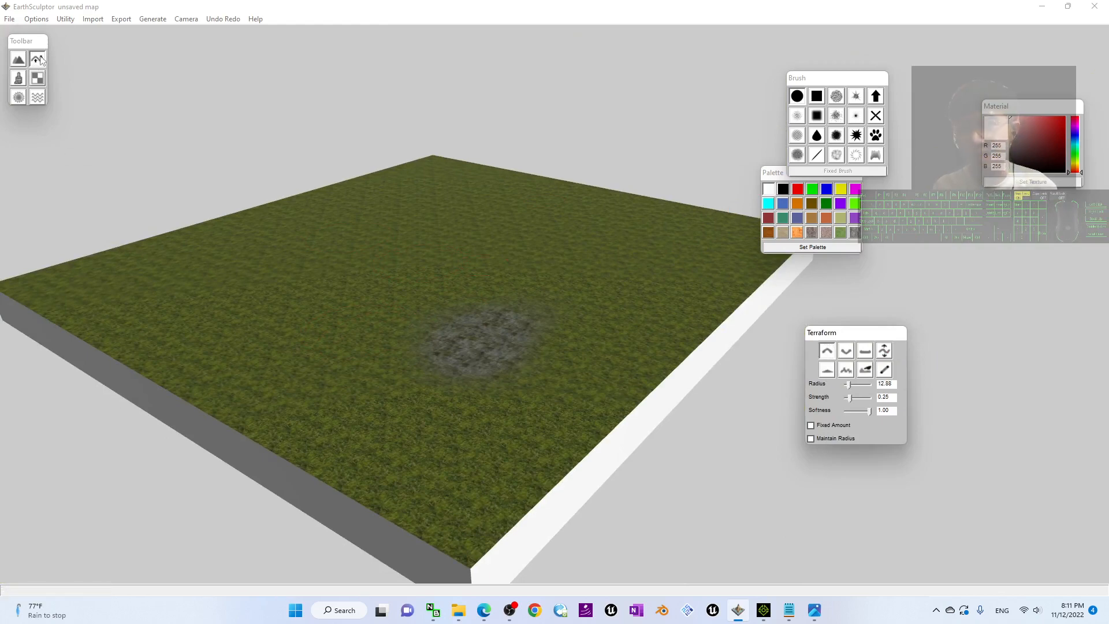
scroll(481, 351, "up", 2)
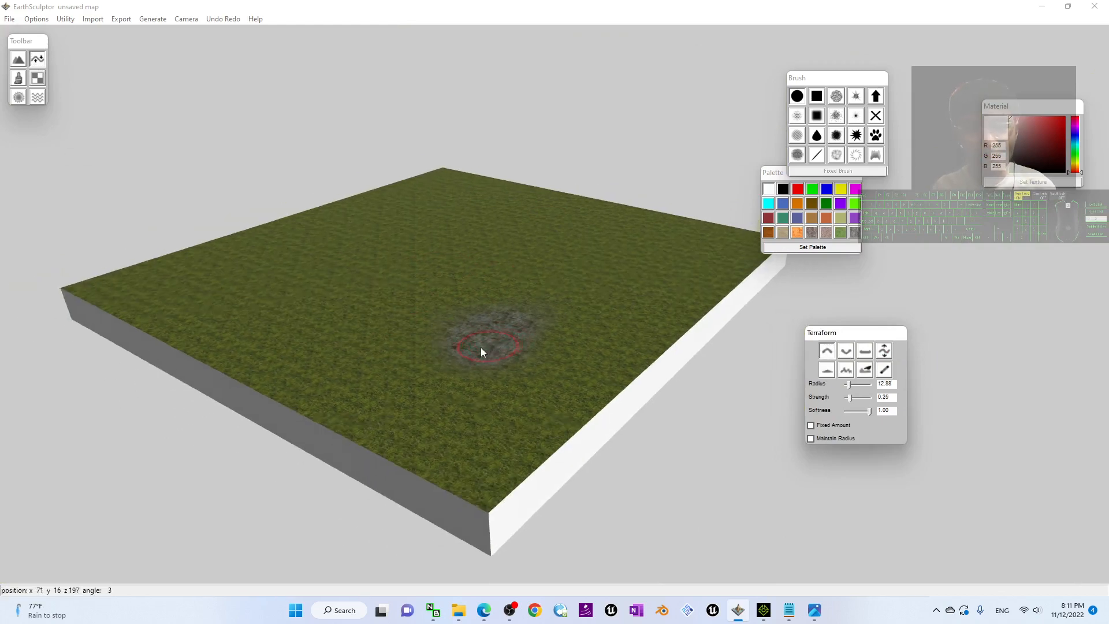
scroll(456, 351, "down", 4)
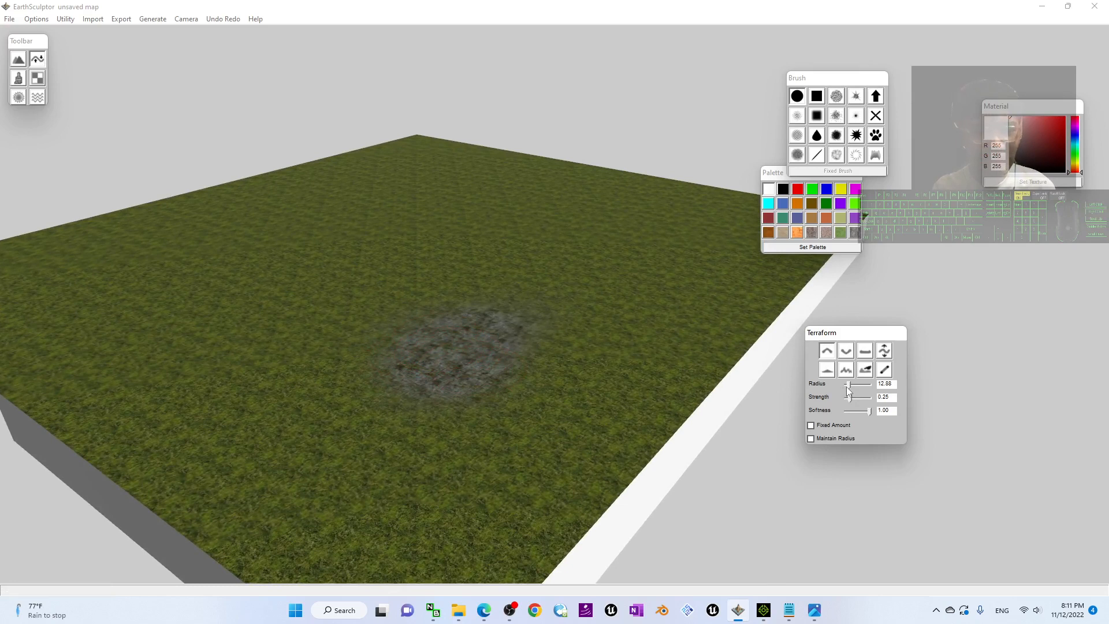
left_click_drag(848, 386, 857, 386)
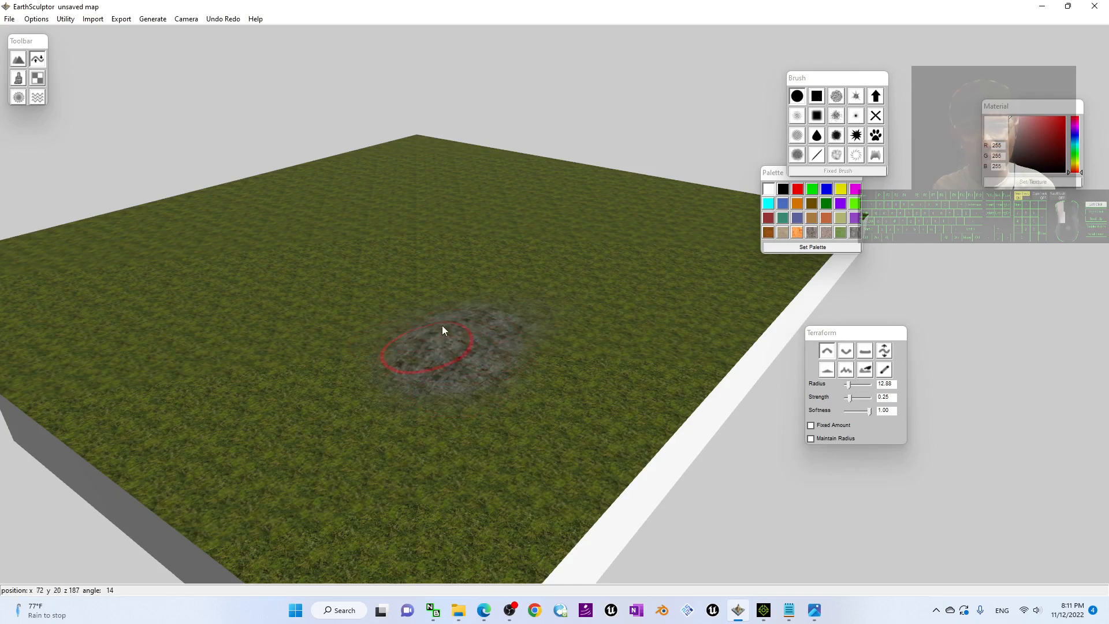
left_click(500, 311)
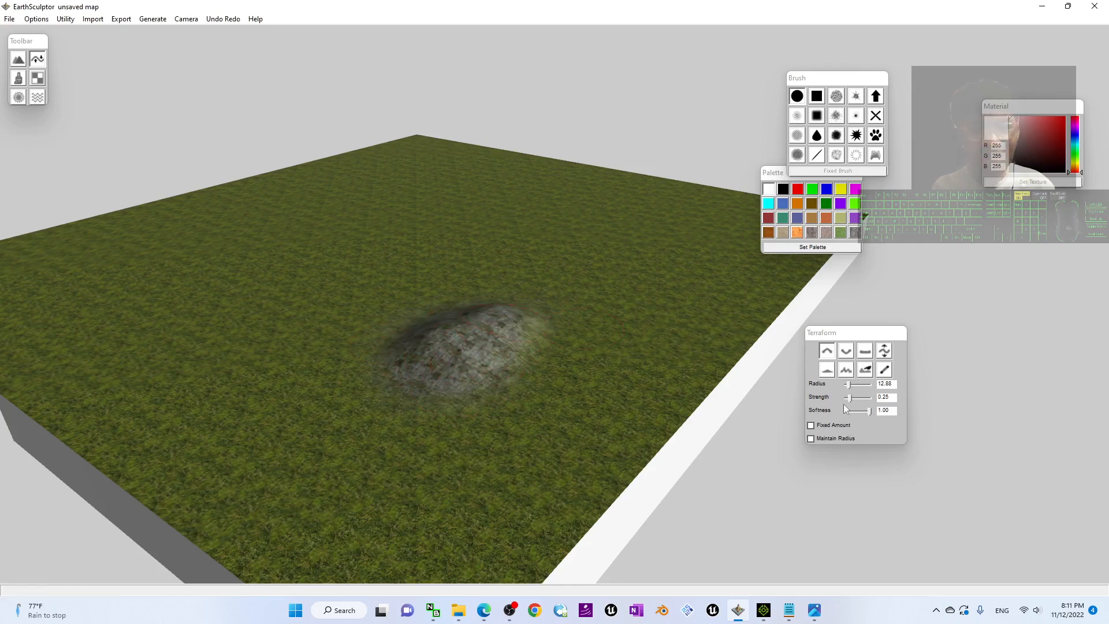
- Try raising a steep hill on the grass beside the rock mound at strength 0.71, and undo that raise
left_click_drag(850, 402, 856, 399)
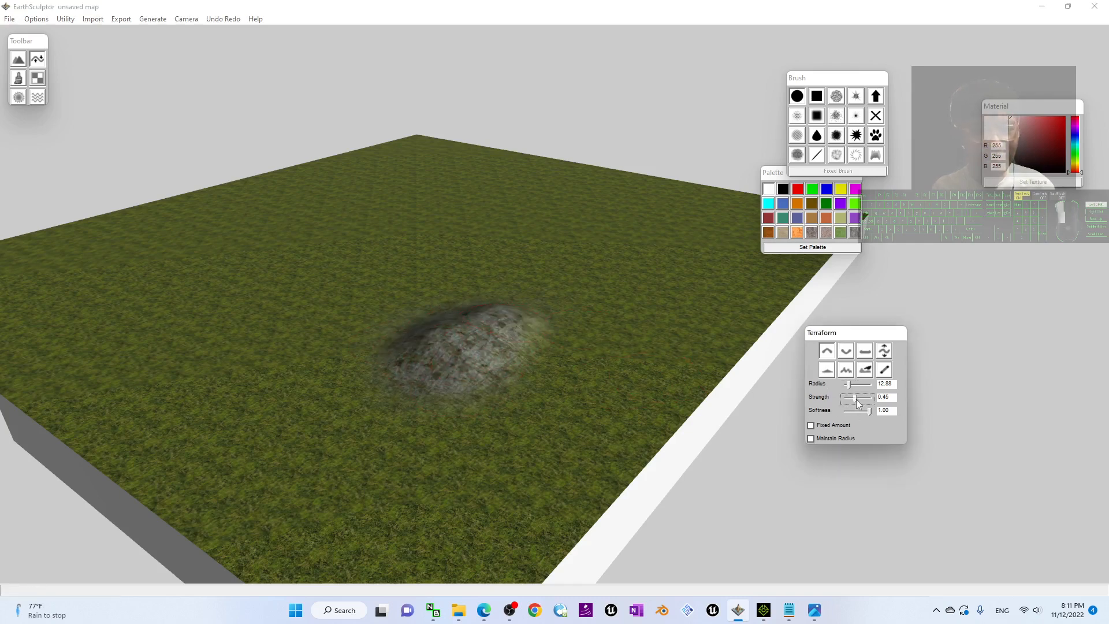
left_click(282, 330)
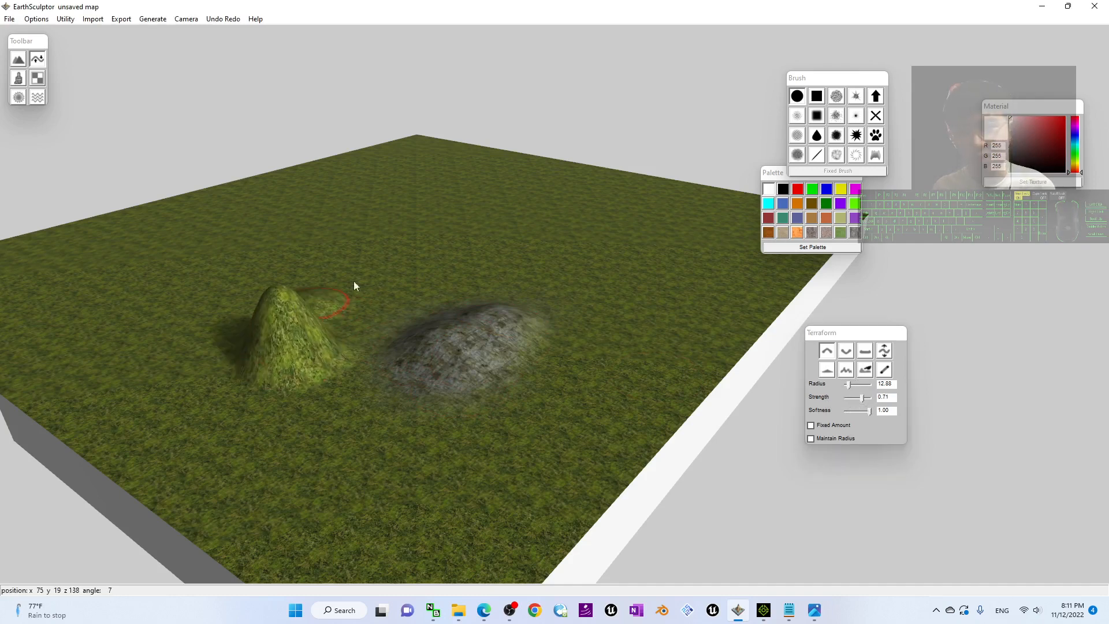
scroll(387, 338, "down", 3)
mouse_move(396, 339)
left_mouse_down("alt")
mouse_move(496, 393)
mouse_move(324, 342)
mouse_move(127, 366)
mouse_move(327, 372)
mouse_move(308, 354)
left_mouse_up("alt")
left_click(211, 19)
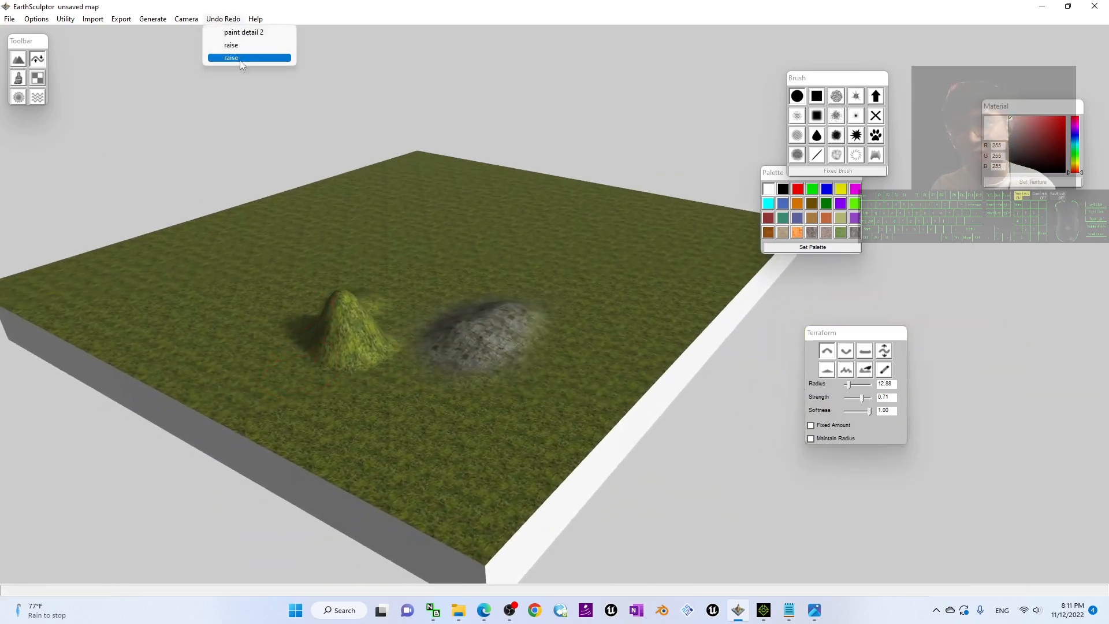
left_click(238, 58)
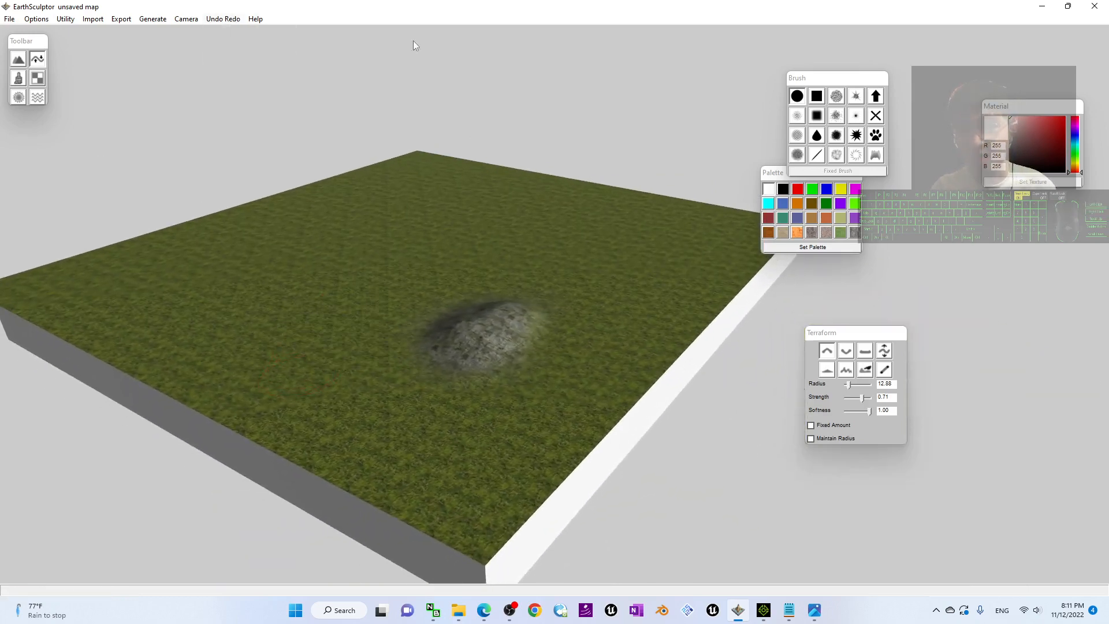
- Set the Raise strength to 0.43 and build the rock mound up into a steep, peaked ridge
scroll(530, 304, "up", 3)
scroll(530, 304, "down", 5)
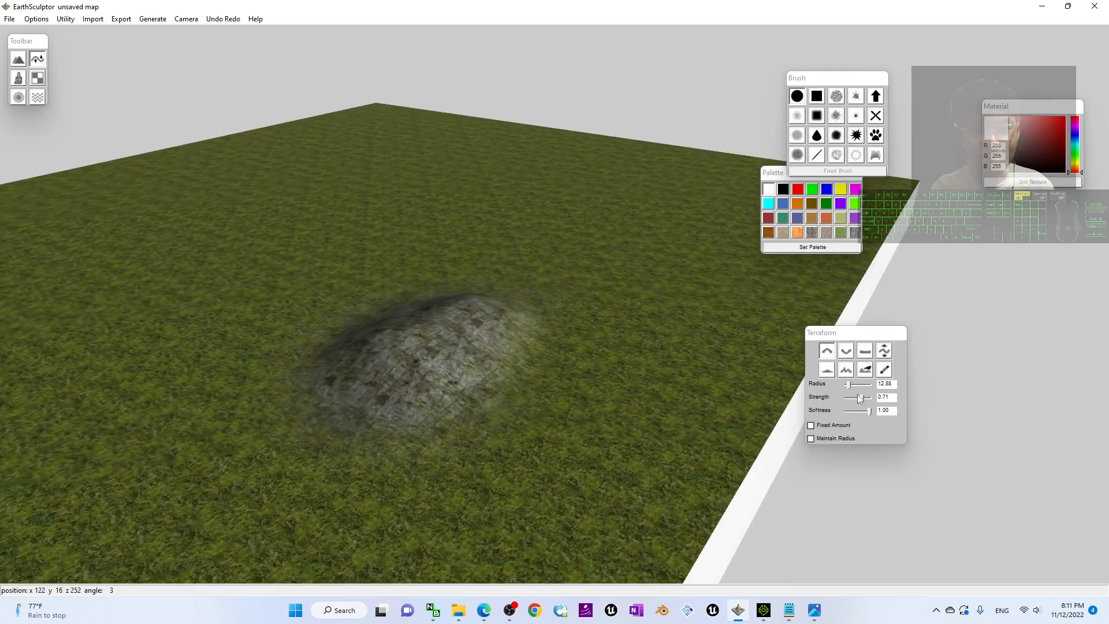
left_click_drag(863, 399, 855, 399)
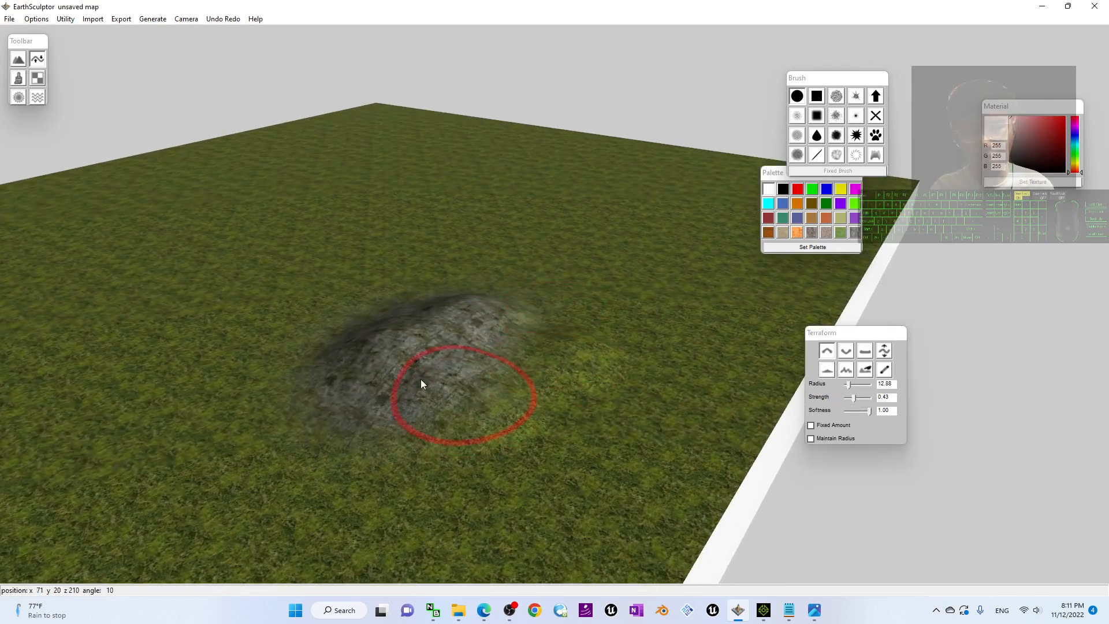
mouse_move(365, 336)
left_mouse_down()
mouse_move(303, 373)
mouse_move(407, 415)
mouse_move(424, 317)
mouse_move(399, 307)
mouse_move(425, 306)
mouse_move(447, 280)
left_mouse_up()
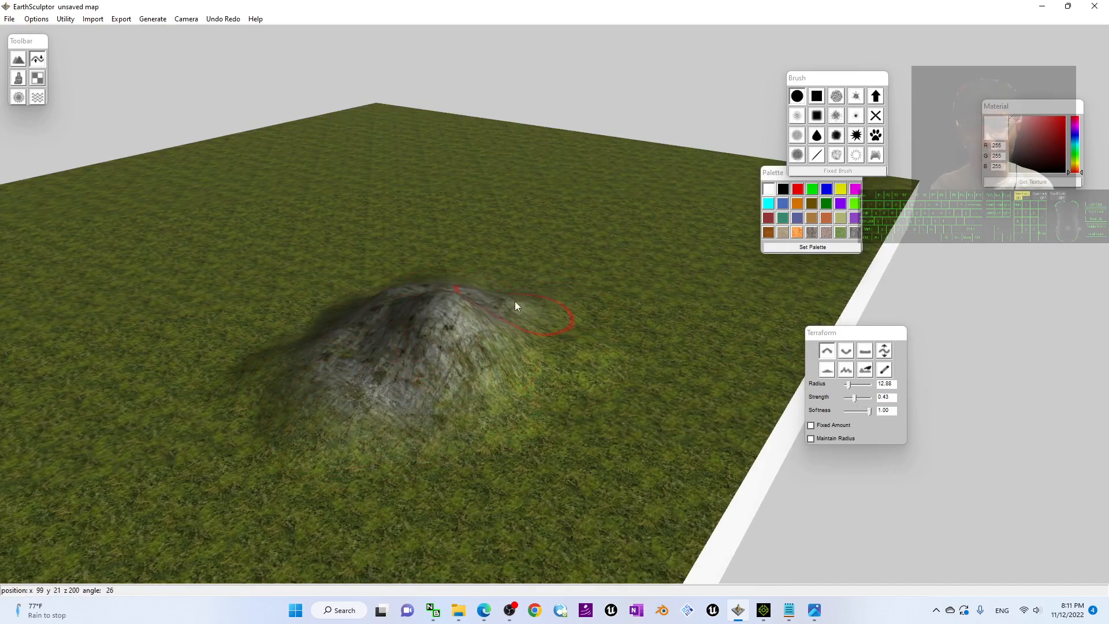
mouse_move(515, 301)
left_mouse_down("alt")
mouse_move(543, 302)
mouse_move(387, 320)
mouse_move(625, 357)
mouse_move(219, 346)
mouse_move(238, 307)
mouse_move(513, 373)
left_mouse_up("alt")
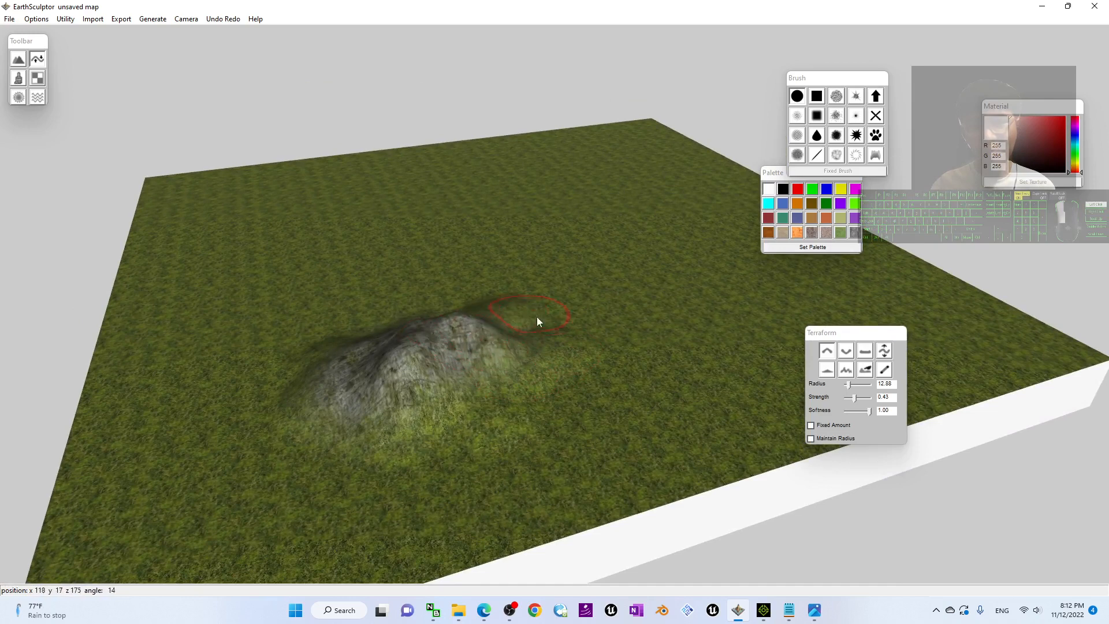
mouse_move(516, 312)
left_mouse_down()
mouse_move(483, 316)
mouse_move(515, 293)
mouse_move(405, 343)
mouse_move(465, 300)
left_mouse_up()
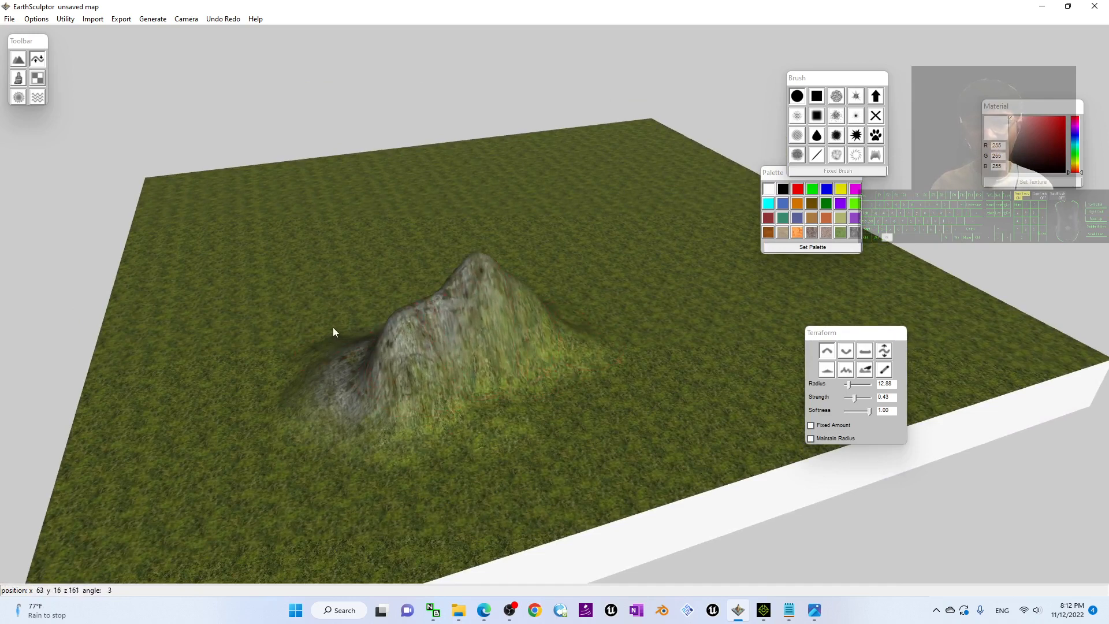
- Raise further peaks on the rocky mountain and inspect its shape from several sides
mouse_move(333, 327)
left_mouse_down("alt")
mouse_move(612, 311)
mouse_move(417, 254)
mouse_move(314, 268)
mouse_move(406, 272)
mouse_move(482, 227)
mouse_move(457, 209)
left_mouse_up("alt")
scroll(583, 211, "down", 2)
scroll(588, 210, "up", 3)
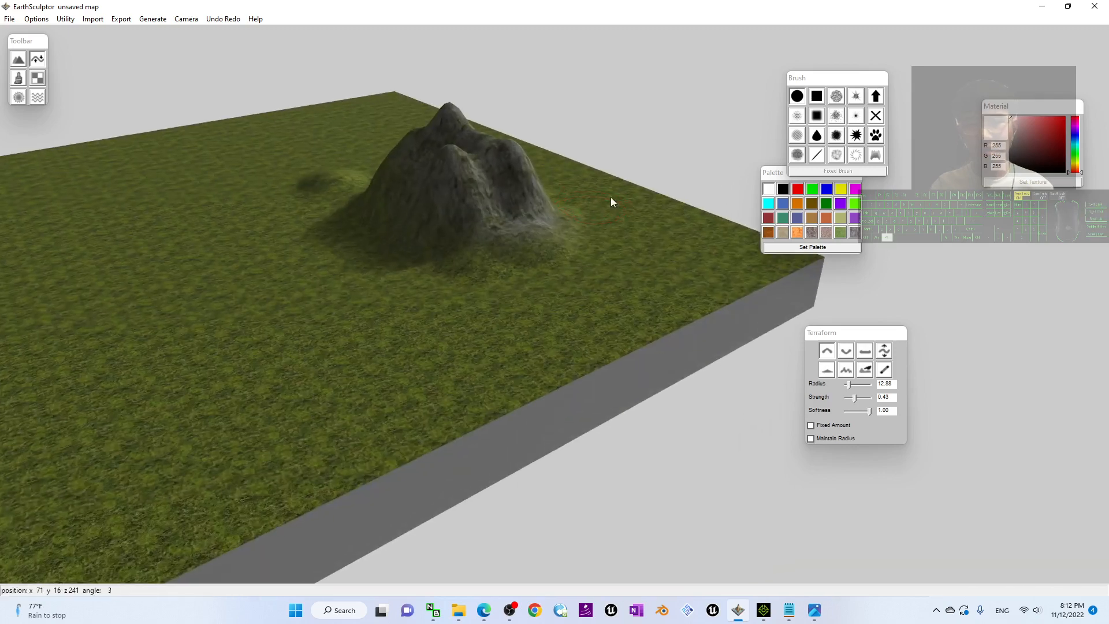
left_click_drag(611, 196, 396, 248, "alt")
mouse_move(487, 149)
left_mouse_down("alt")
mouse_move(539, 413)
mouse_move(430, 381)
mouse_move(454, 384)
left_mouse_up("alt")
scroll(605, 413, "down", 3)
scroll(605, 413, "up", 5)
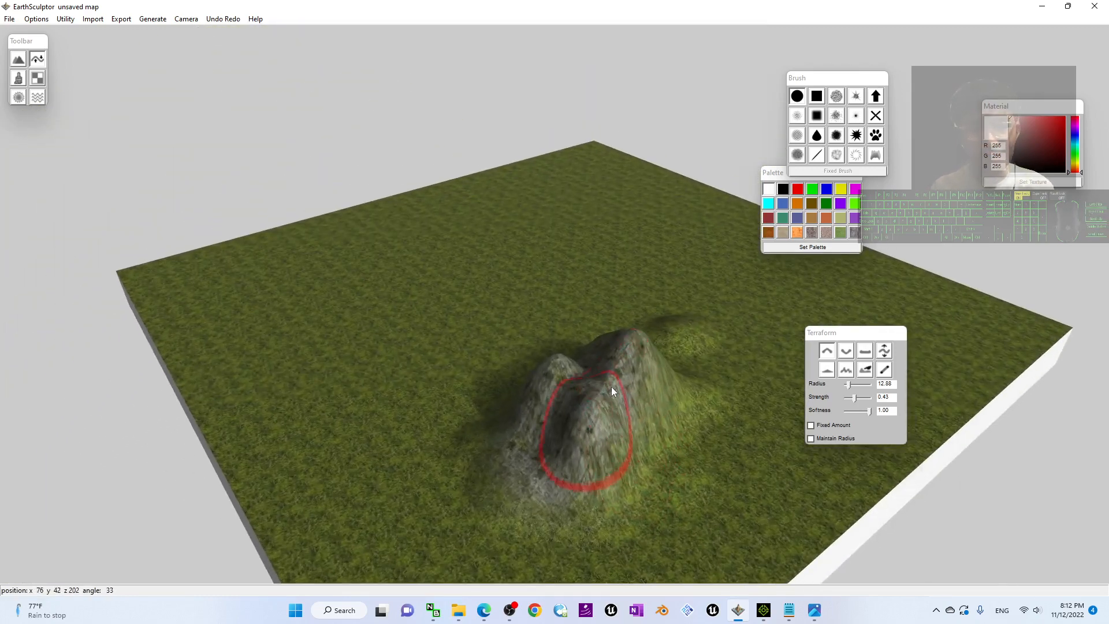
- Toggle the steepest slope limit for the rock detail brush, reduce its radius to 7.09, and paint rock over the mountain's grassy flank
mouse_move(734, 424)
left_mouse_down("alt")
mouse_move(587, 355)
mouse_move(494, 340)
left_mouse_up("alt")
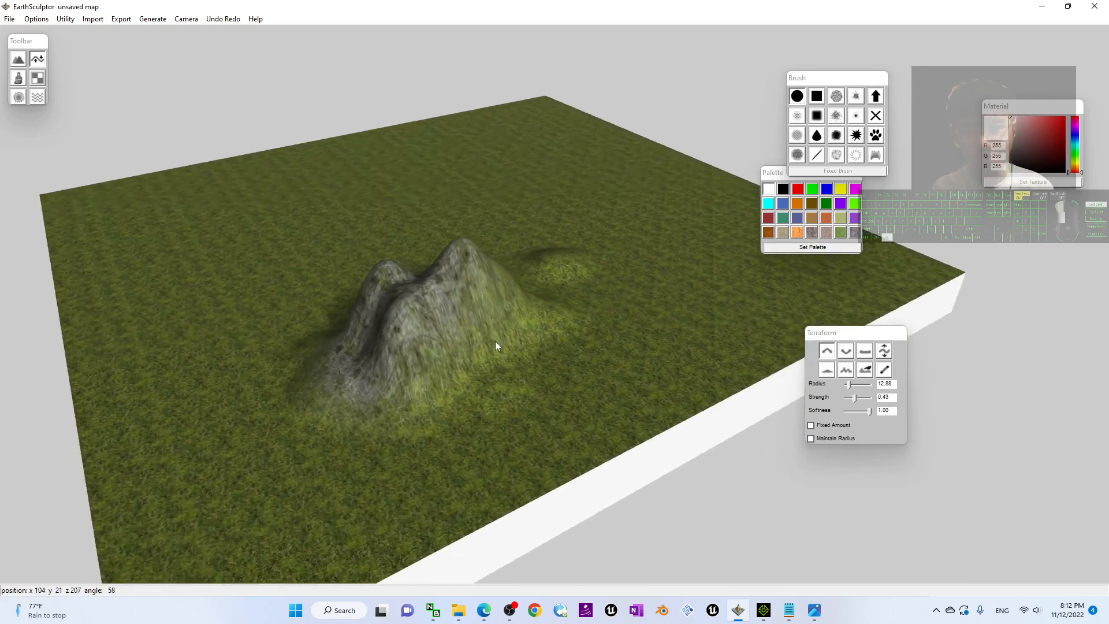
left_click(38, 78)
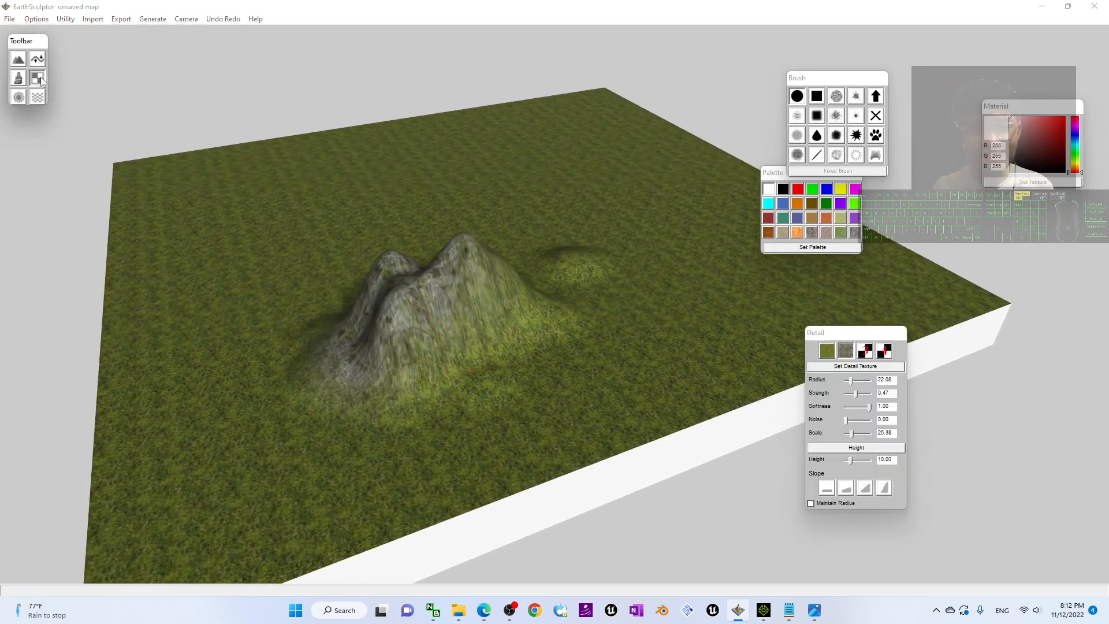
left_click(823, 347)
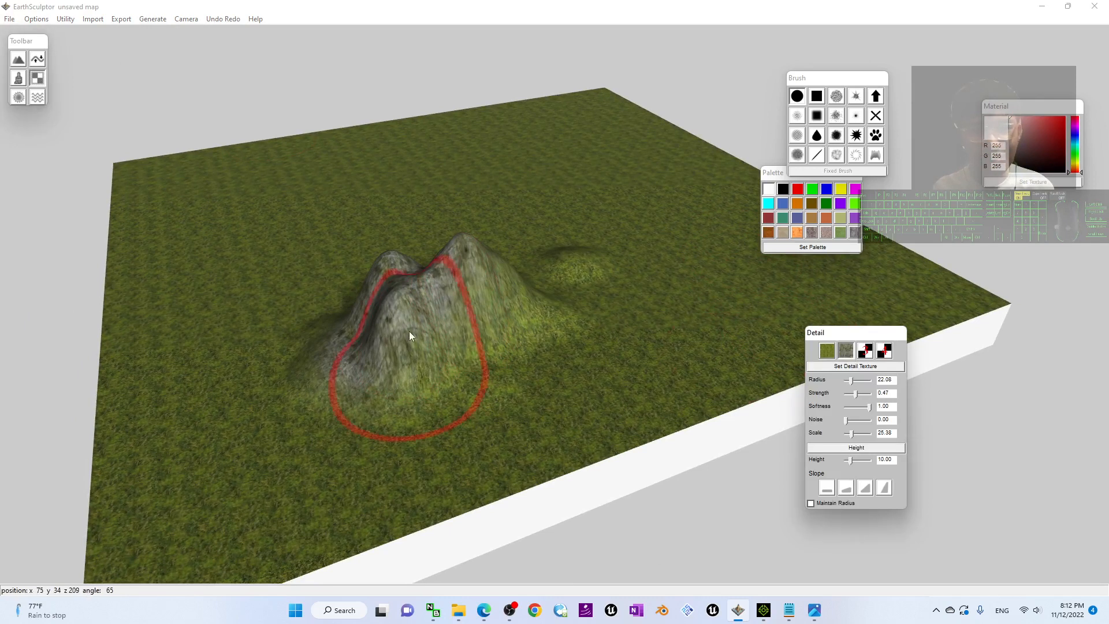
left_click(884, 488)
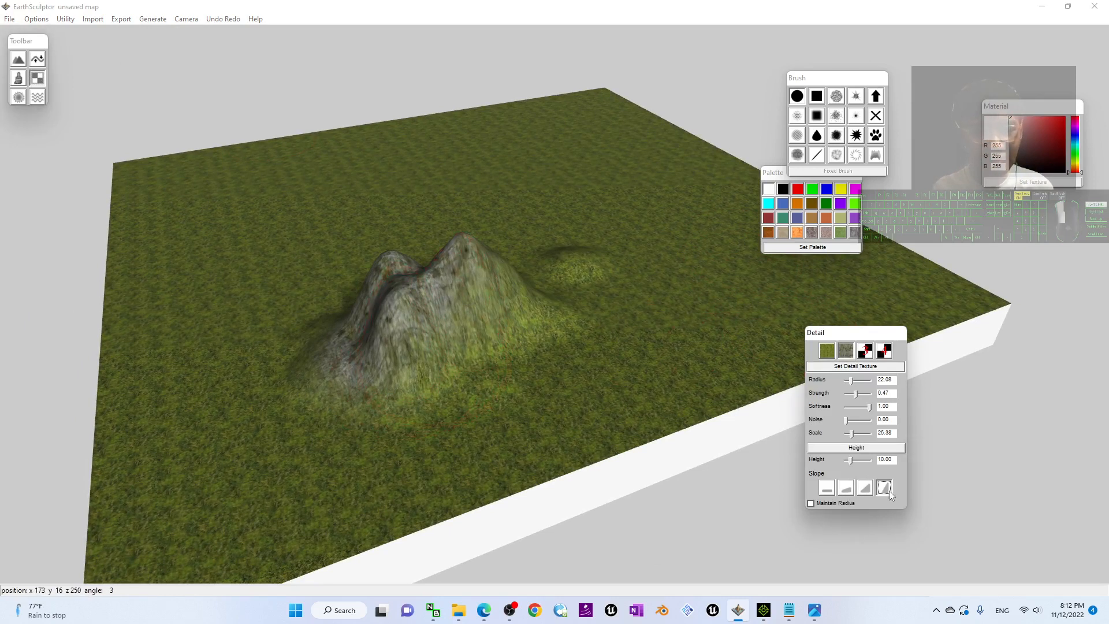
left_click(485, 339)
left_click_drag(855, 382, 847, 380)
left_click(463, 337)
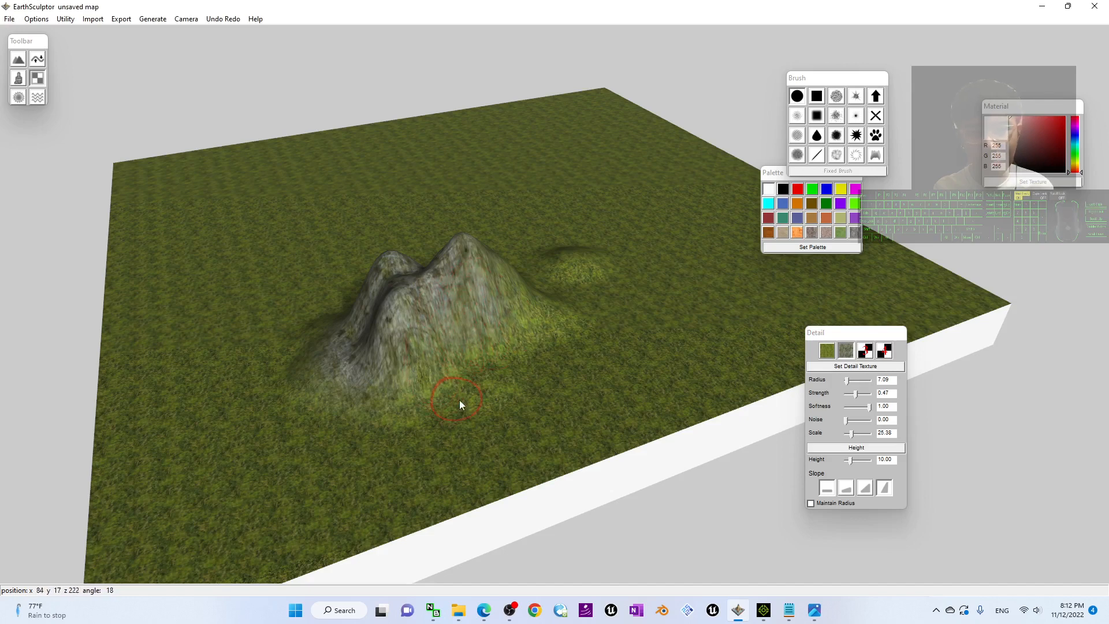
left_click_drag(460, 404, 793, 338)
- Set the rock detail brush to radius 10.09 and strength 0.76 and paint rock on the flat ground at the mountain's foot
left_click(849, 354)
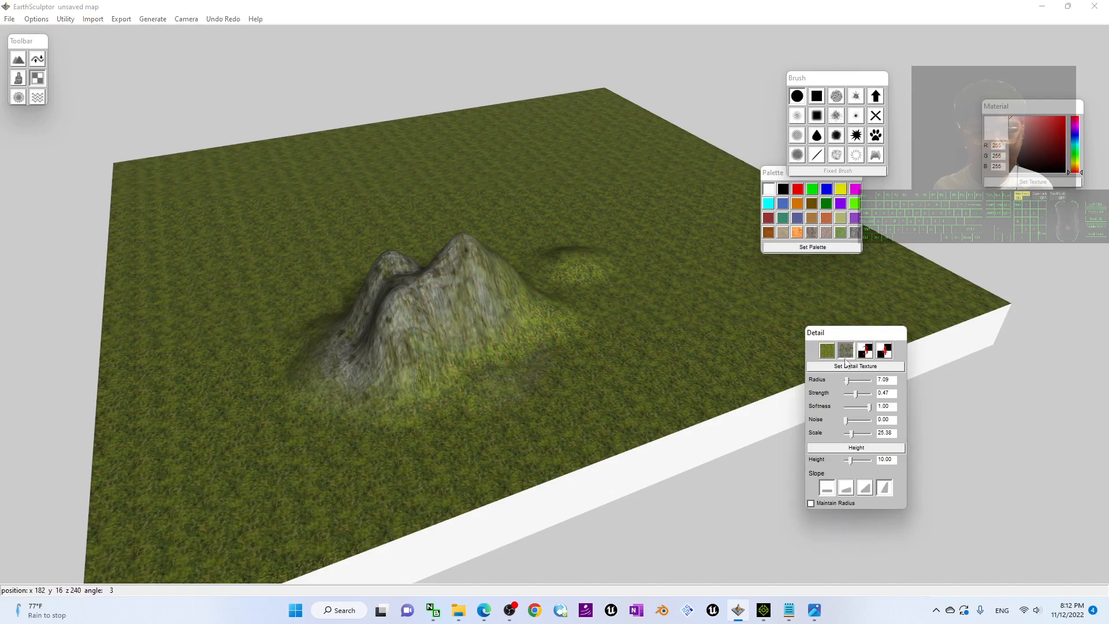
left_click_drag(847, 380, 862, 394)
mouse_move(559, 372)
left_mouse_down()
mouse_move(569, 374)
mouse_move(504, 341)
mouse_move(467, 359)
mouse_move(465, 375)
left_mouse_up()
mouse_move(465, 375)
right_mouse_down()
mouse_move(526, 359)
mouse_move(594, 376)
right_mouse_up()
- Change the slope limits and cover the mountain's remaining grassy front and the small mound beside it with rock
left_click(831, 488)
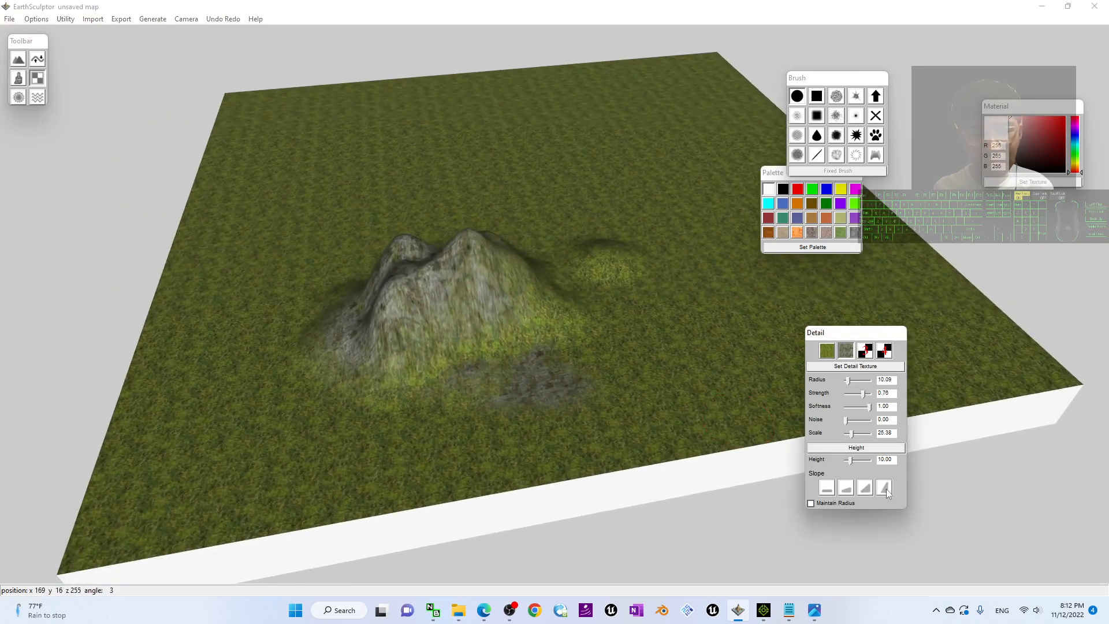
left_click(829, 488)
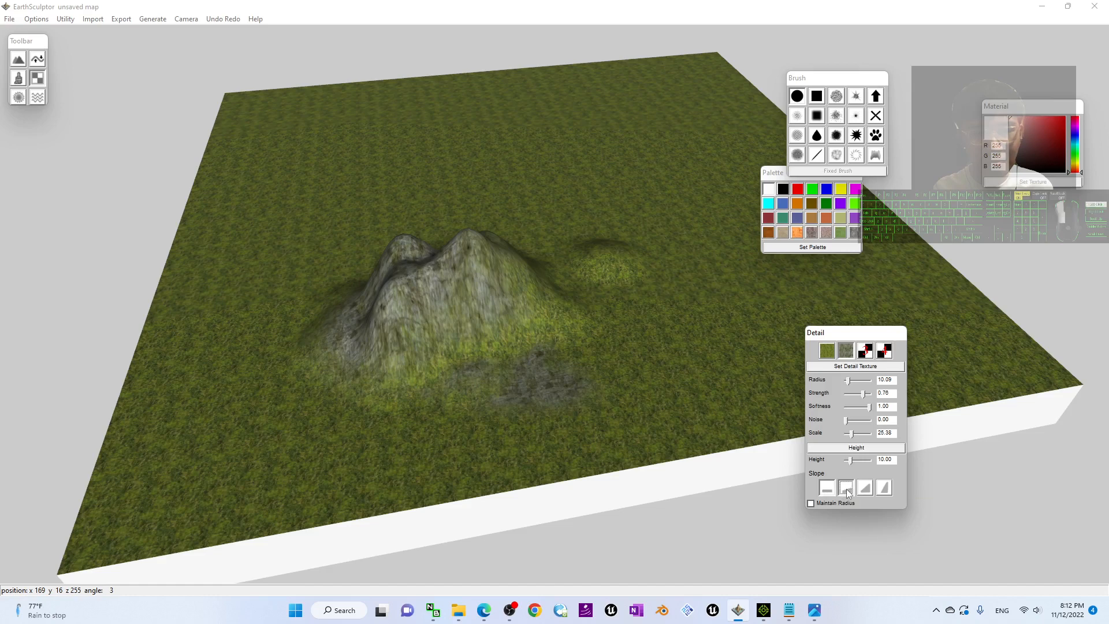
left_click(885, 488)
mouse_move(517, 362)
left_mouse_down()
mouse_move(493, 351)
mouse_move(391, 365)
mouse_move(528, 317)
mouse_move(455, 300)
mouse_move(366, 314)
mouse_move(403, 333)
mouse_move(609, 297)
mouse_move(613, 261)
left_mouse_up()
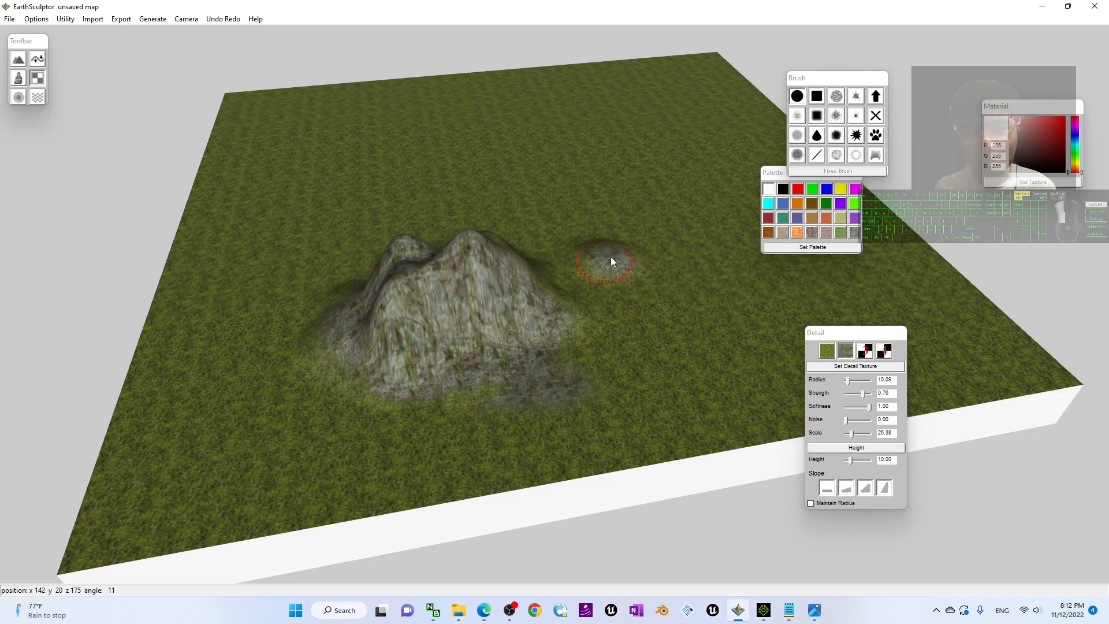
- Turn off Lighting in the terrain display settings
right_click_drag(448, 297, 642, 319)
left_click_drag(491, 335, 559, 329, "alt")
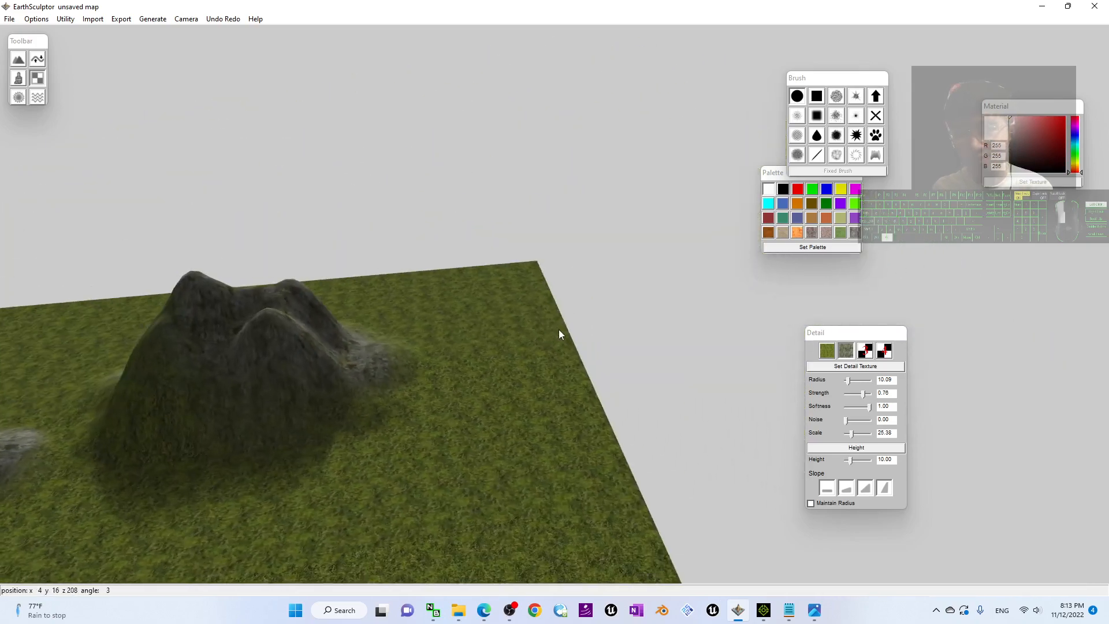
scroll(408, 391, "down", 1)
right_click_drag(407, 396, 657, 351)
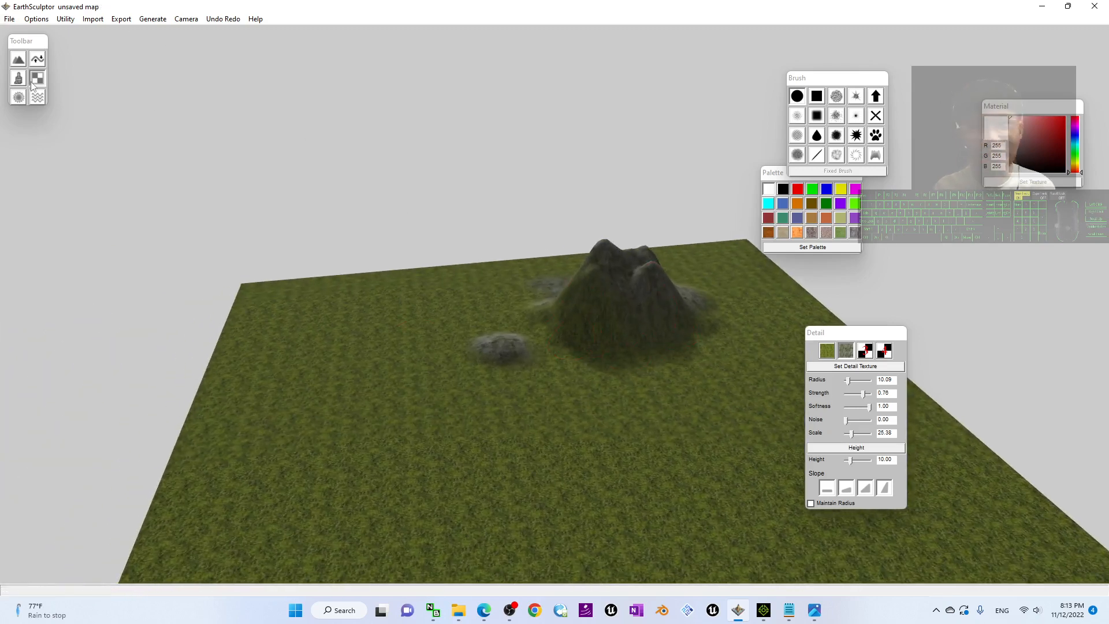
left_click(19, 60)
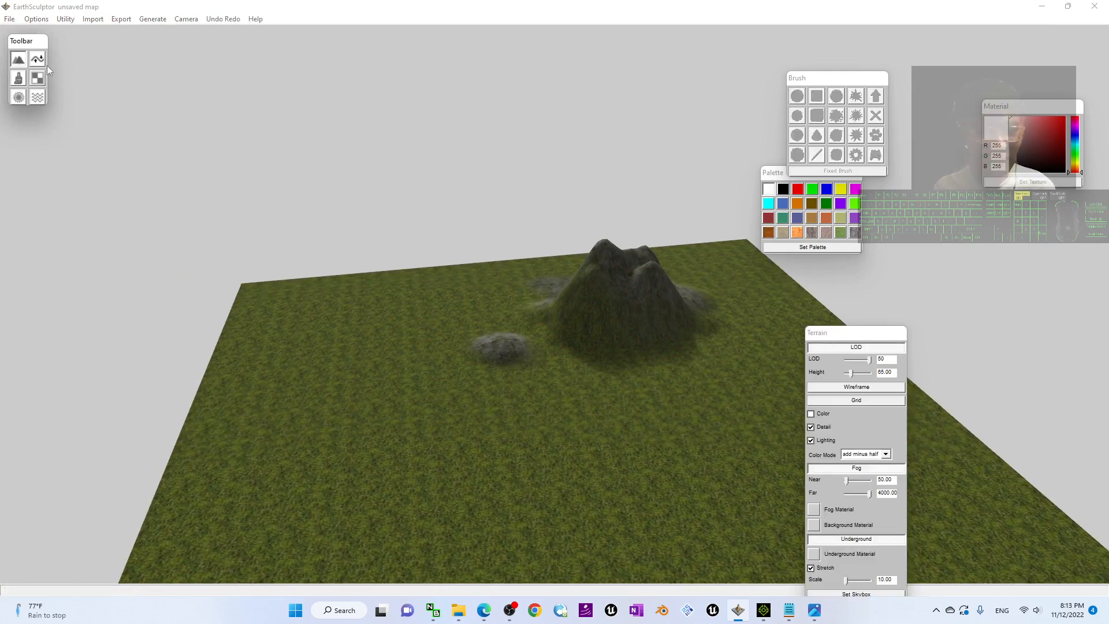
left_click_drag(822, 330, 950, 263)
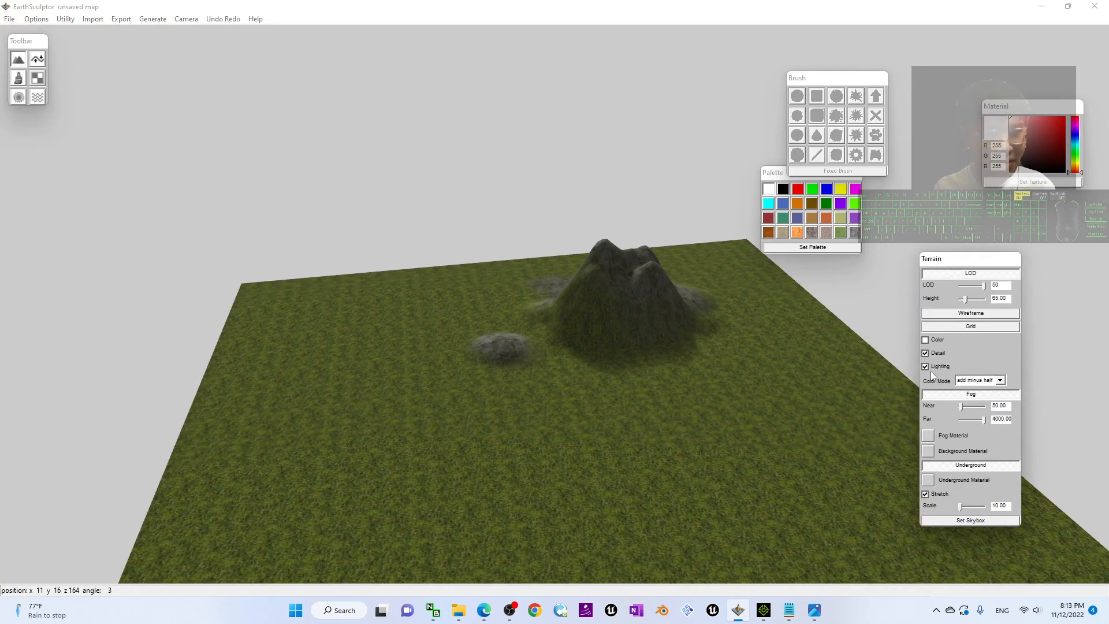
left_click(925, 366)
scroll(664, 268, "down", 5)
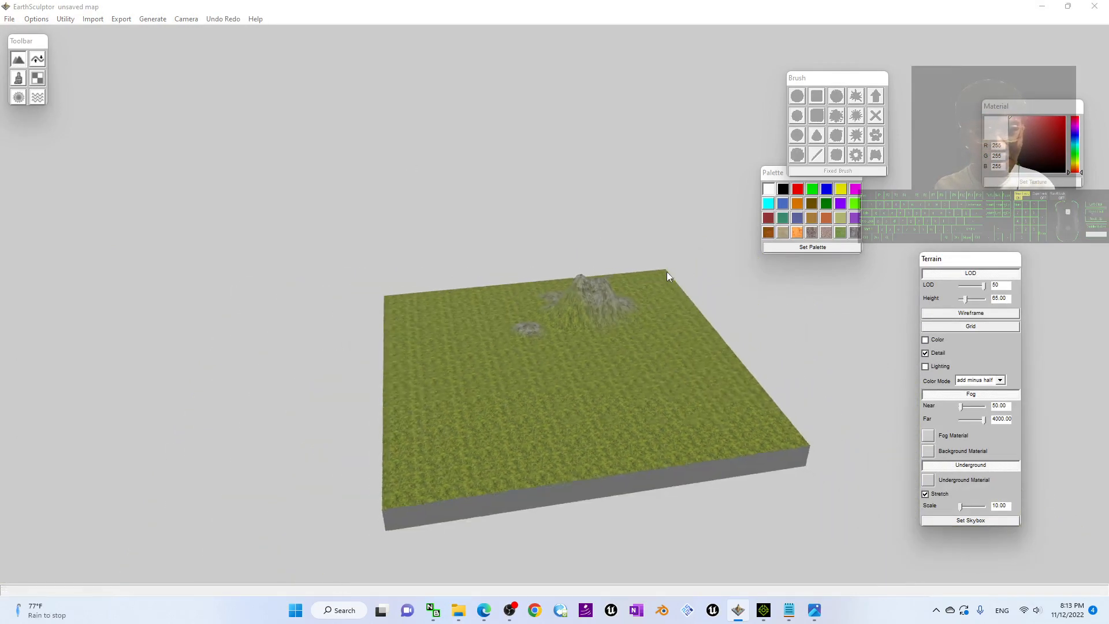
- Paint rock detail over the mountain's grassy back side
scroll(666, 271, "up", 6)
left_click_drag(666, 272, 685, 289, "alt")
scroll(708, 292, "down", 3)
mouse_move(782, 318)
left_mouse_down("alt")
mouse_move(676, 336)
mouse_move(706, 338)
mouse_move(428, 428)
mouse_move(419, 411)
mouse_move(515, 404)
left_mouse_up("alt")
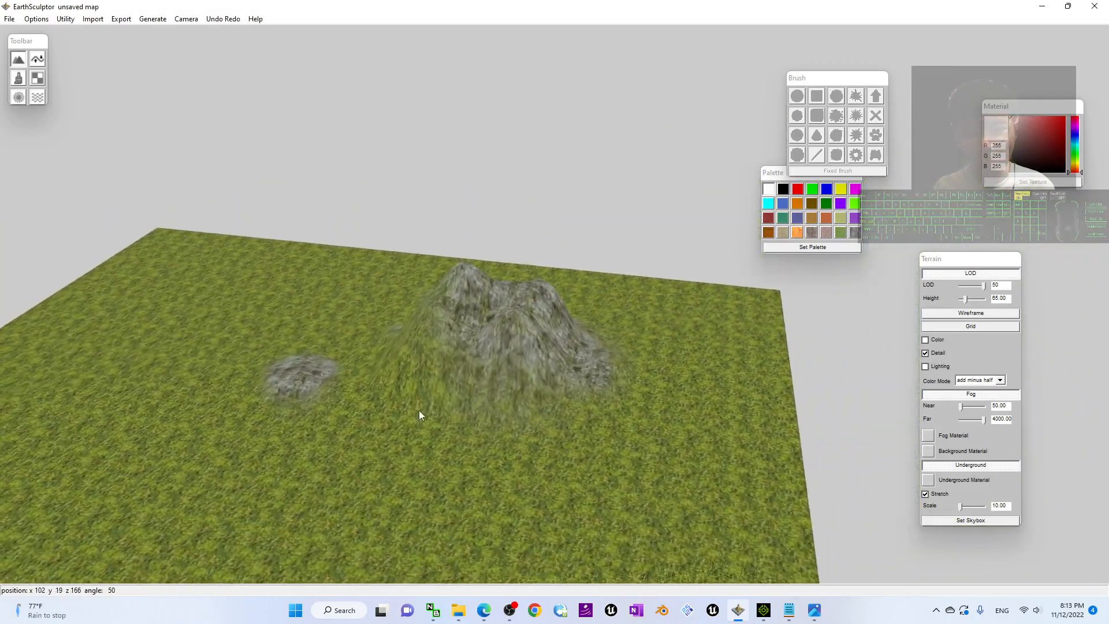
left_click(37, 77)
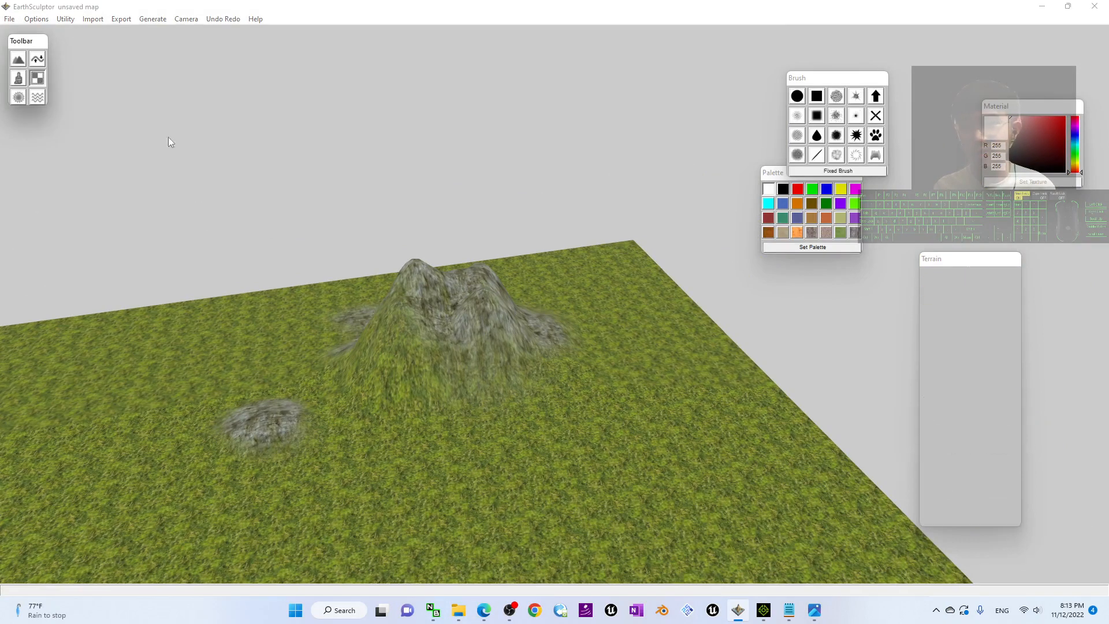
mouse_move(427, 329)
left_mouse_down()
mouse_move(367, 334)
mouse_move(435, 358)
mouse_move(502, 345)
mouse_move(410, 356)
mouse_move(361, 320)
mouse_move(500, 334)
mouse_move(540, 322)
mouse_move(503, 338)
left_mouse_up()
- Examine the rock coverage of the mountain and the whole terrain from near and far
scroll(504, 339, "down", 3)
scroll(502, 337, "up", 7)
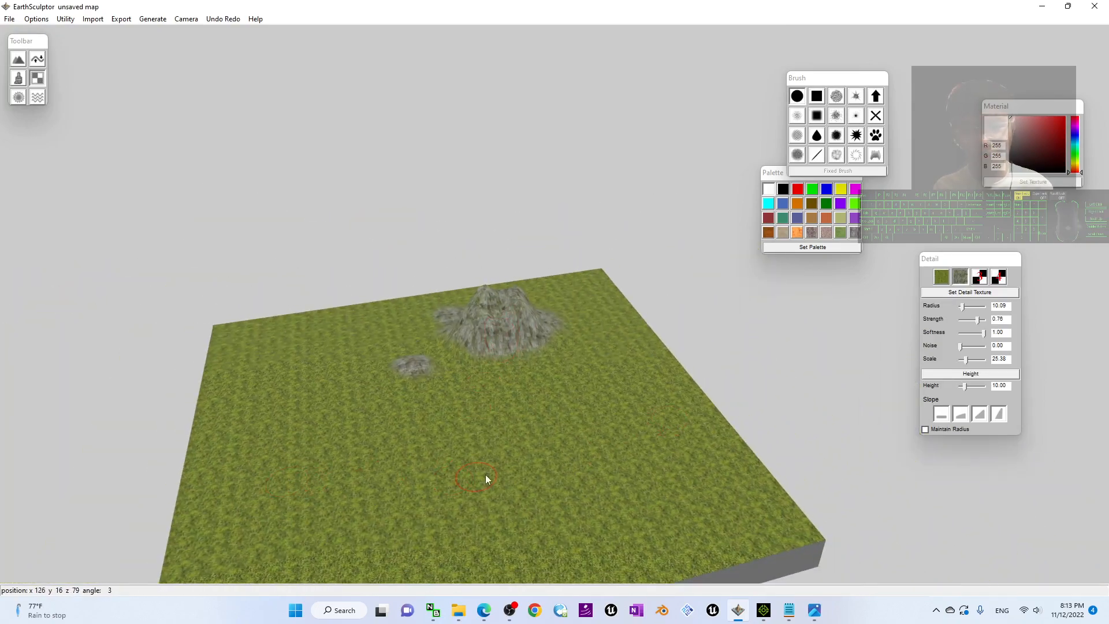
scroll(497, 476, "up", 4)
scroll(511, 473, "down", 2)
middle_click_drag(513, 466, 506, 387, "alt")
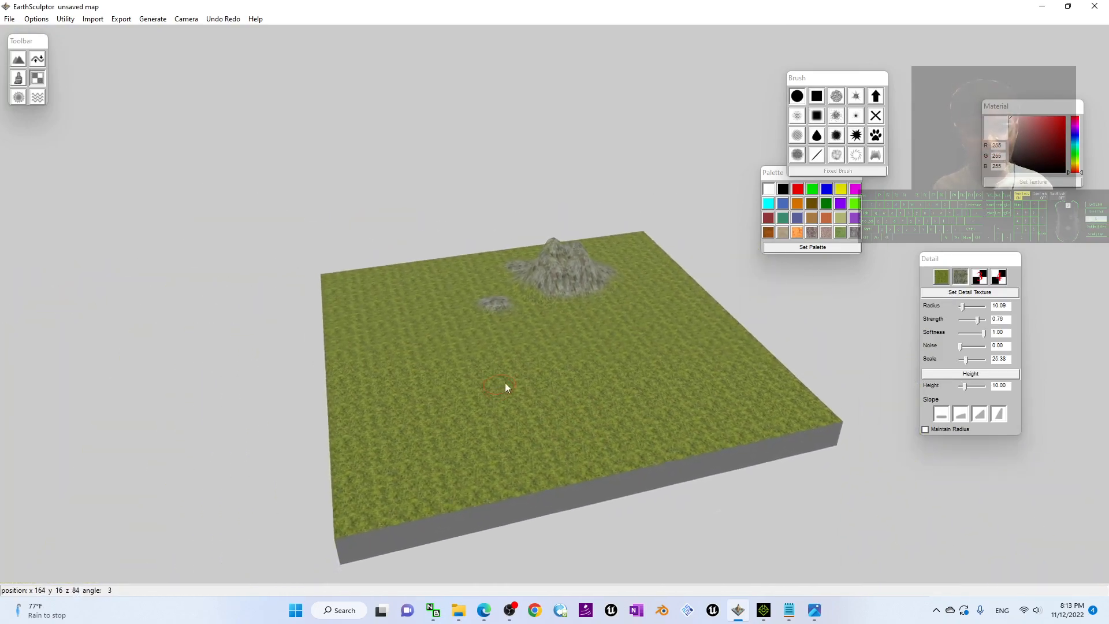
scroll(505, 386, "up", 3)
scroll(524, 375, "down", 5)
scroll(510, 439, "down", 2)
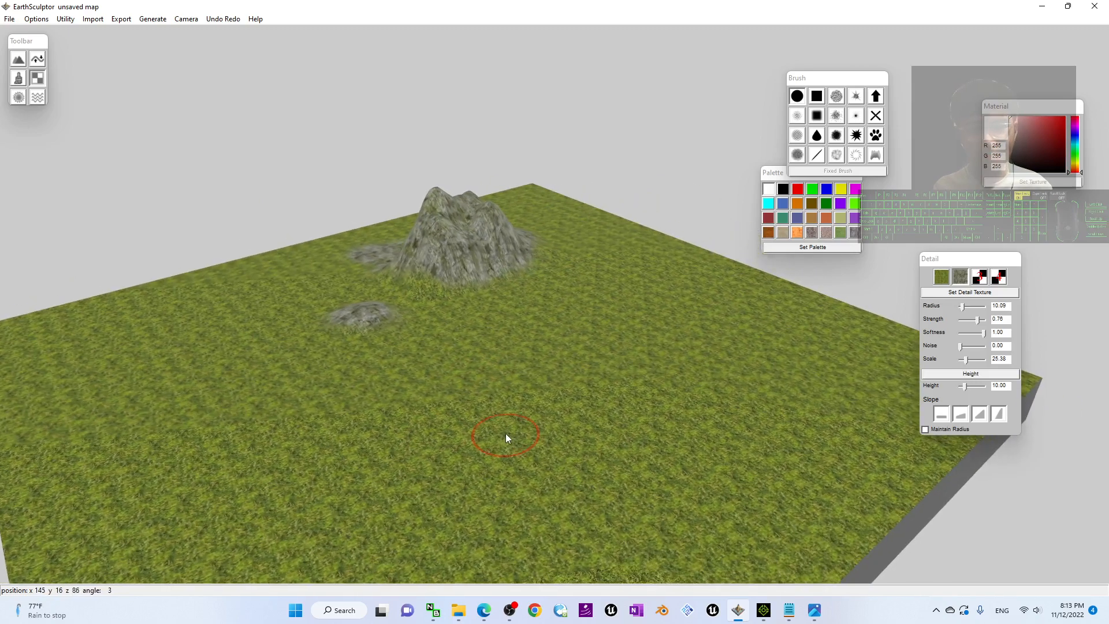
scroll(505, 433, "up", 3)
- Load the floor_pebbles_01 texture into the third detail texture slot
left_click(980, 277)
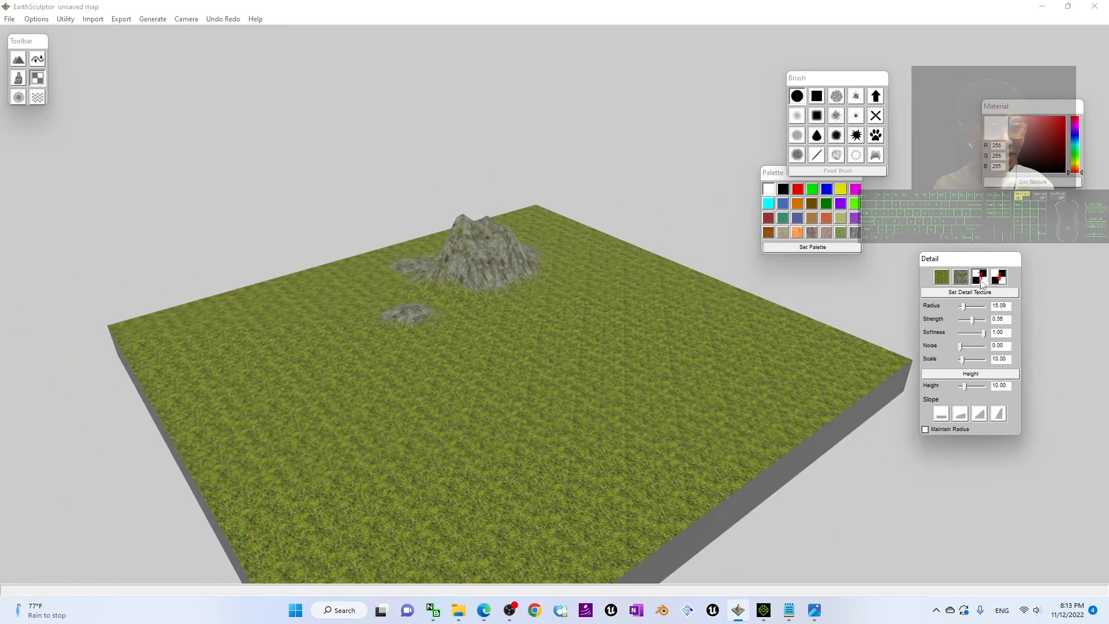
left_click(972, 293)
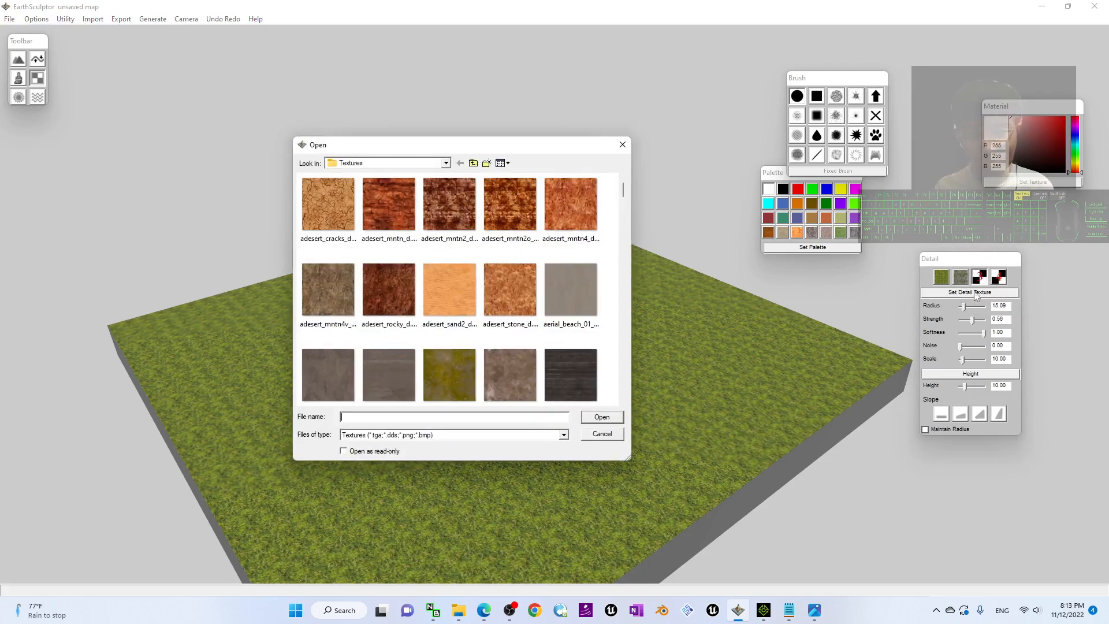
scroll(453, 255, "down", 5)
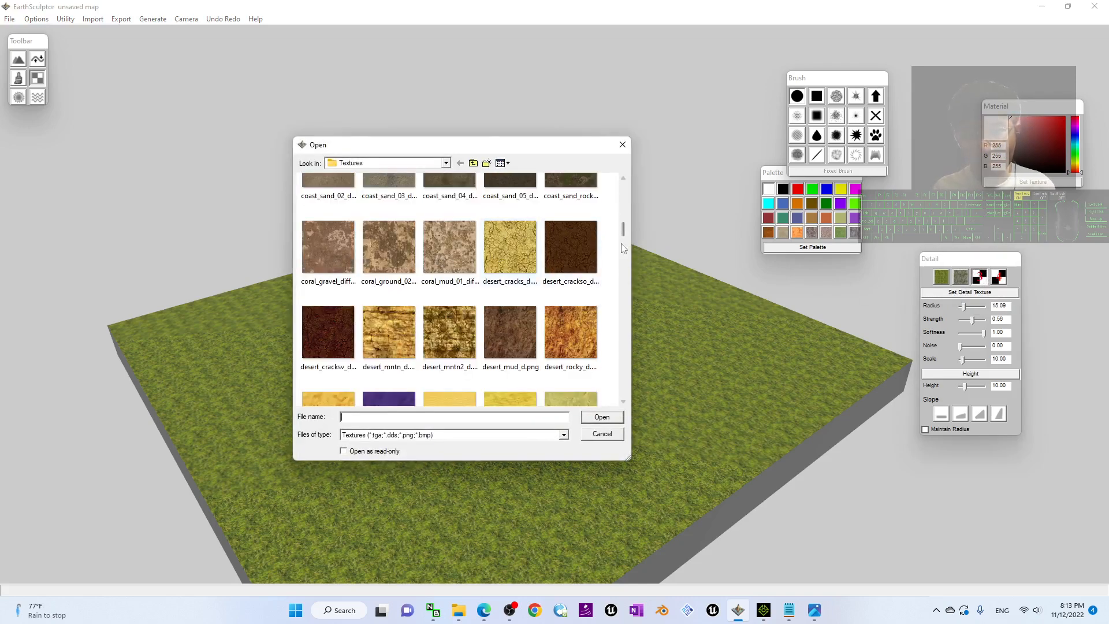
scroll(624, 242, "down", 3)
mouse_move(624, 242)
left_mouse_down()
mouse_move(629, 280)
mouse_move(633, 250)
left_mouse_up()
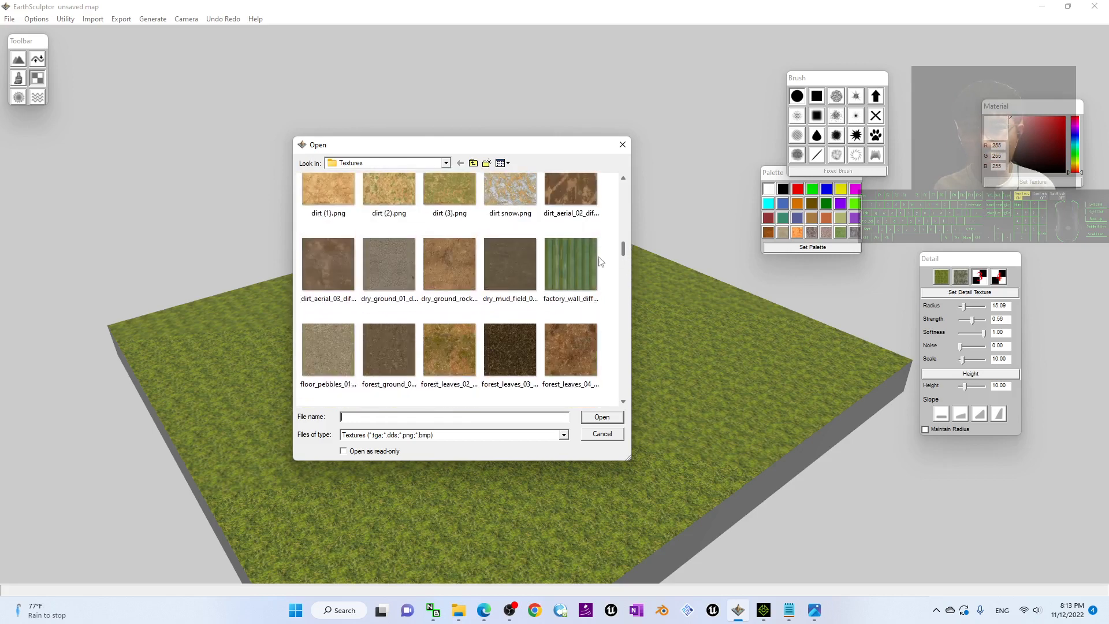
left_click(328, 347)
left_click(601, 417)
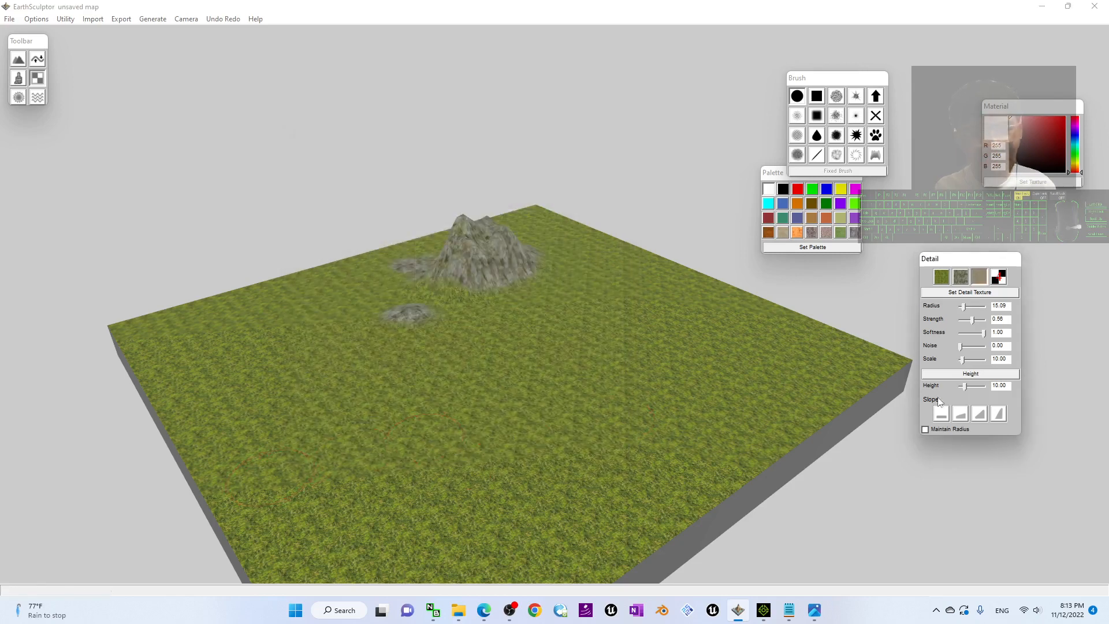
- Set the pebble detail brush to radius 7.09 and strength 1.00
left_click_drag(964, 310, 962, 310)
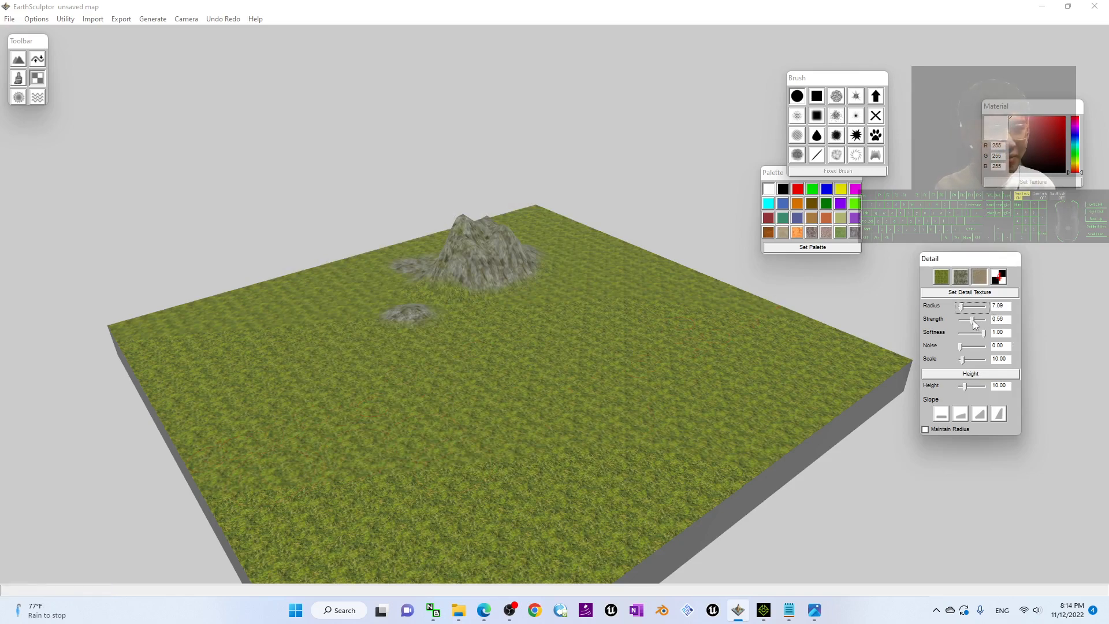
left_click_drag(972, 320, 986, 321)
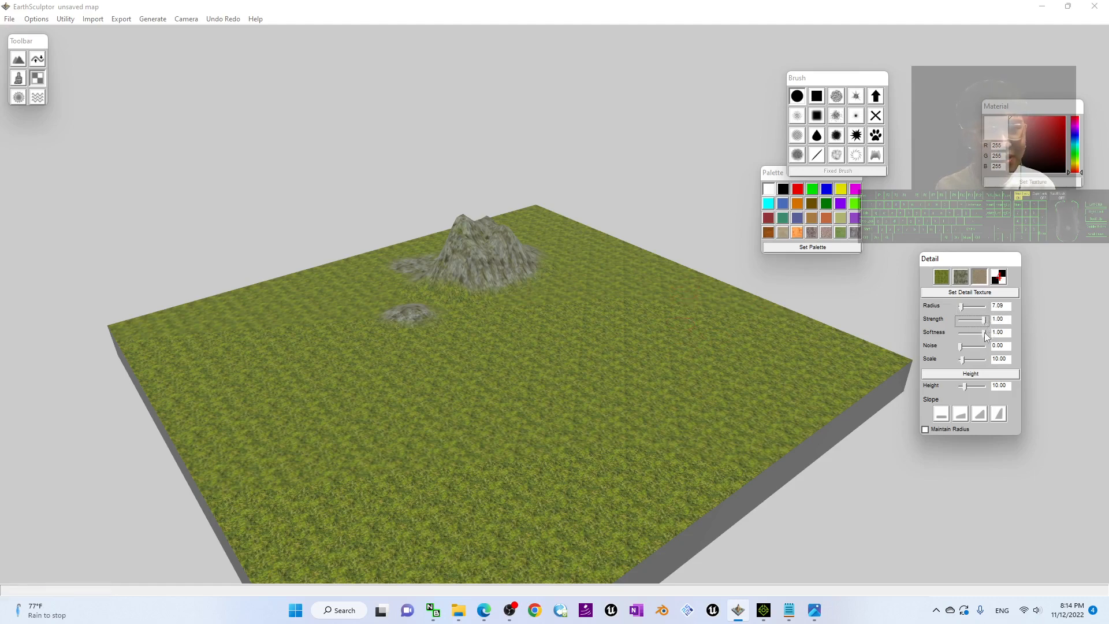
- Try a soft-edged pebble stroke on the grass in front of the mountain, and undo it
scroll(496, 390, "up", 2)
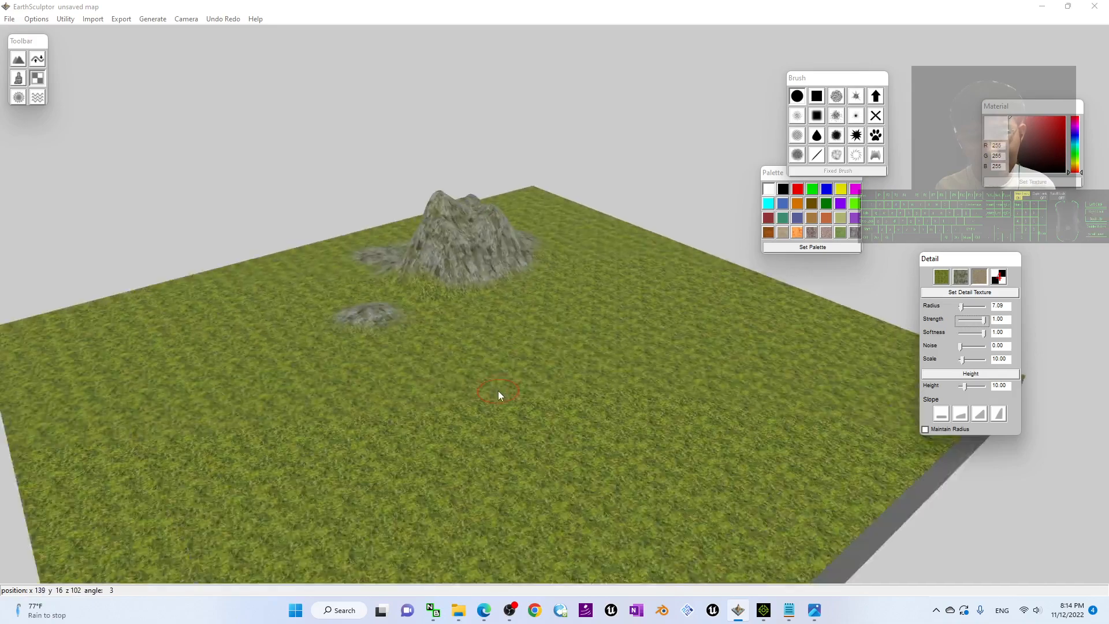
scroll(498, 390, "up", 3)
left_click_drag(497, 419, 797, 392)
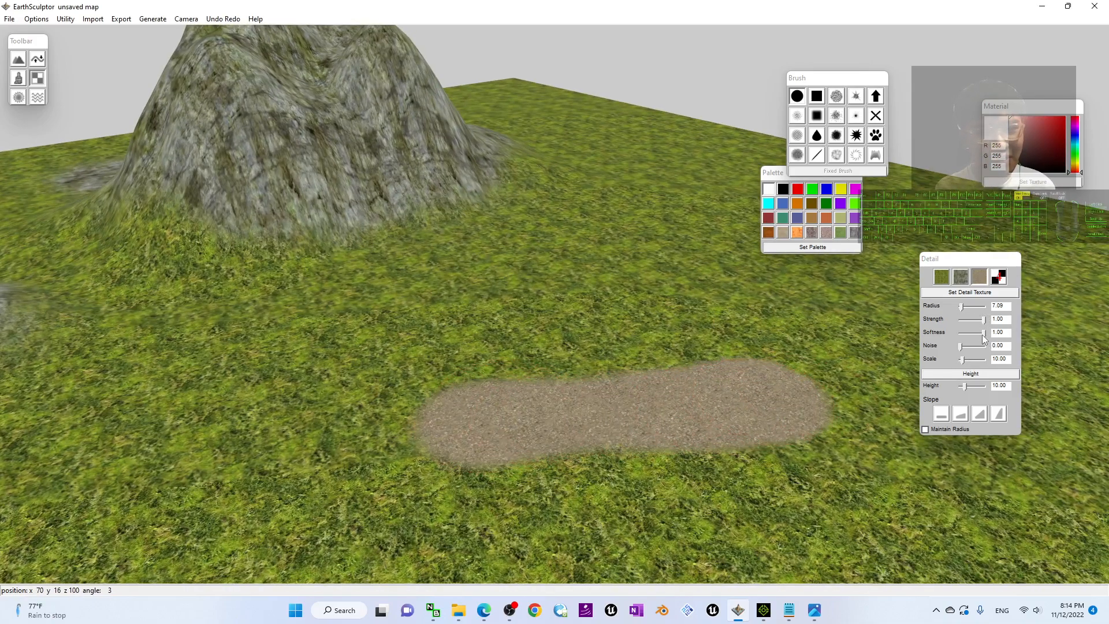
left_click(223, 18)
left_click(244, 400)
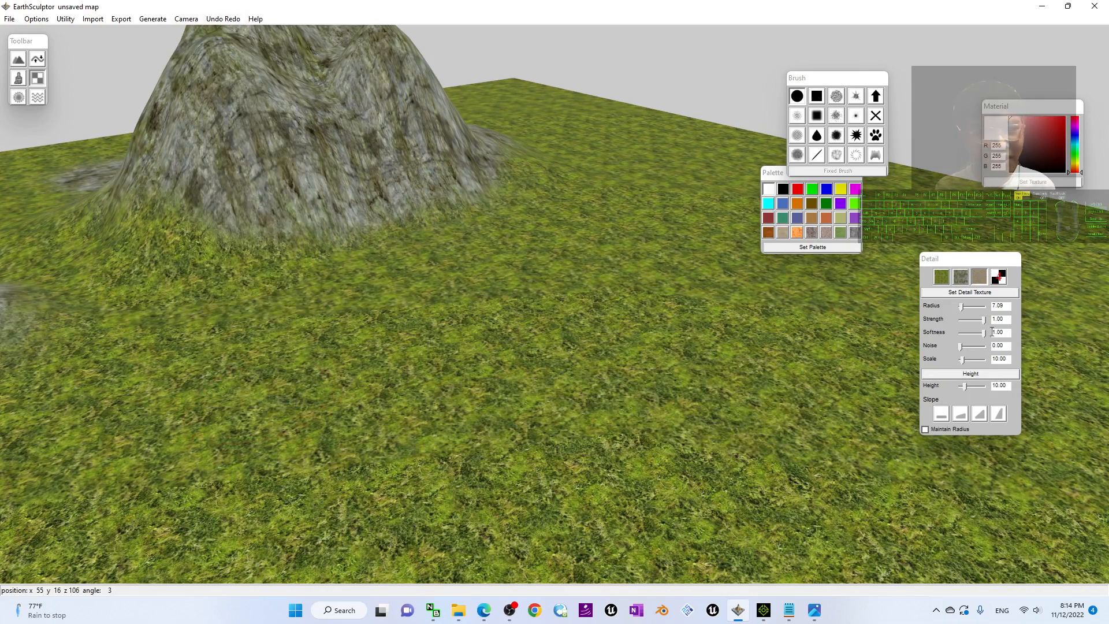
- Set the pebble brush softness to 0.00, test a stroke on the grass, and undo that stroke
left_click_drag(984, 338, 924, 332)
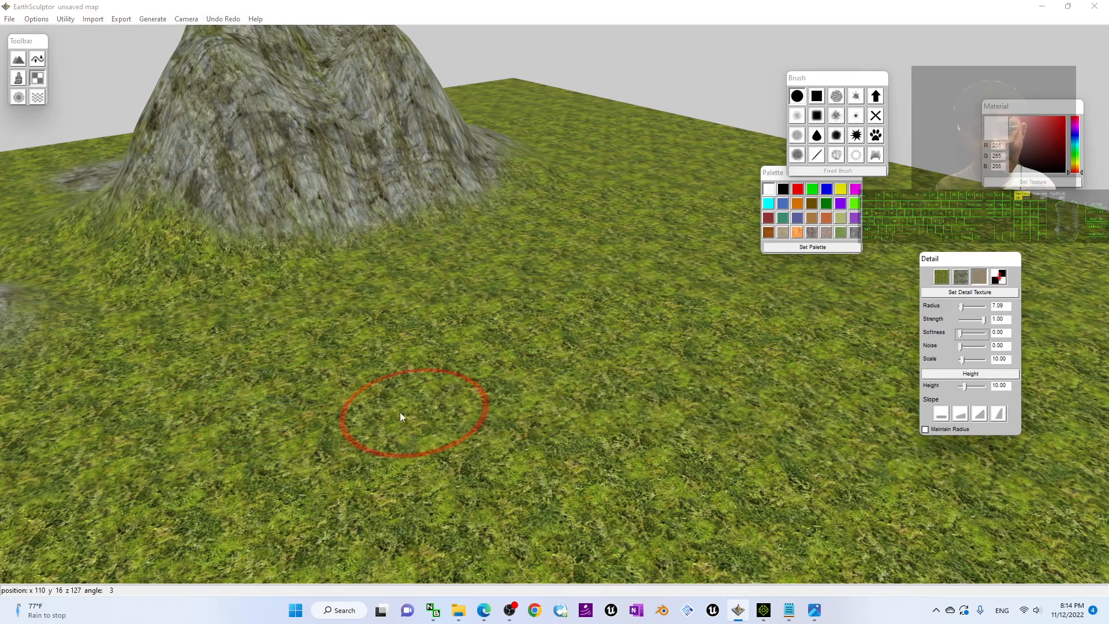
mouse_move(359, 424)
left_mouse_down()
mouse_move(723, 321)
mouse_move(705, 327)
left_mouse_up()
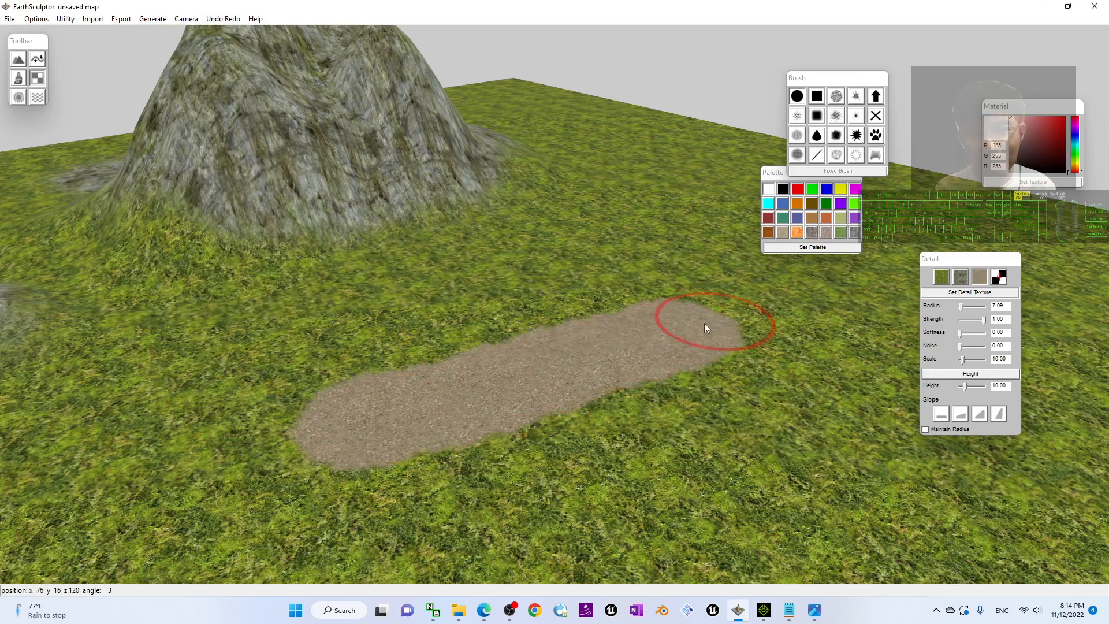
left_click(223, 18)
left_click(238, 400)
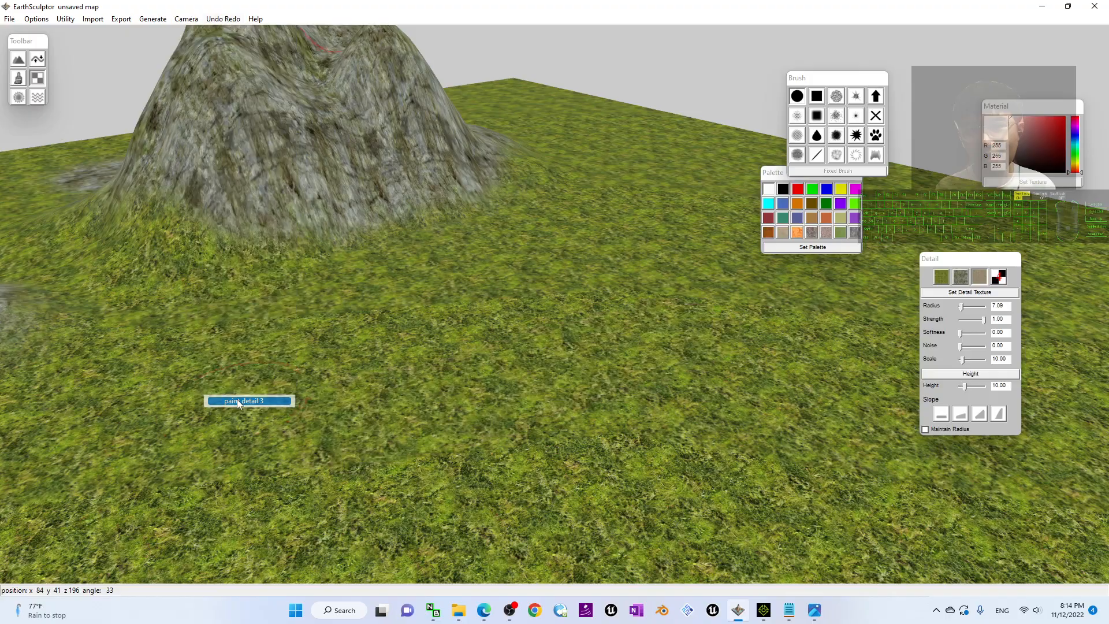
- Paint a gently curving pebble path across the grass in front of the mountain, from one terrain edge to the other
scroll(428, 331, "up", 3)
scroll(428, 329, "down", 8)
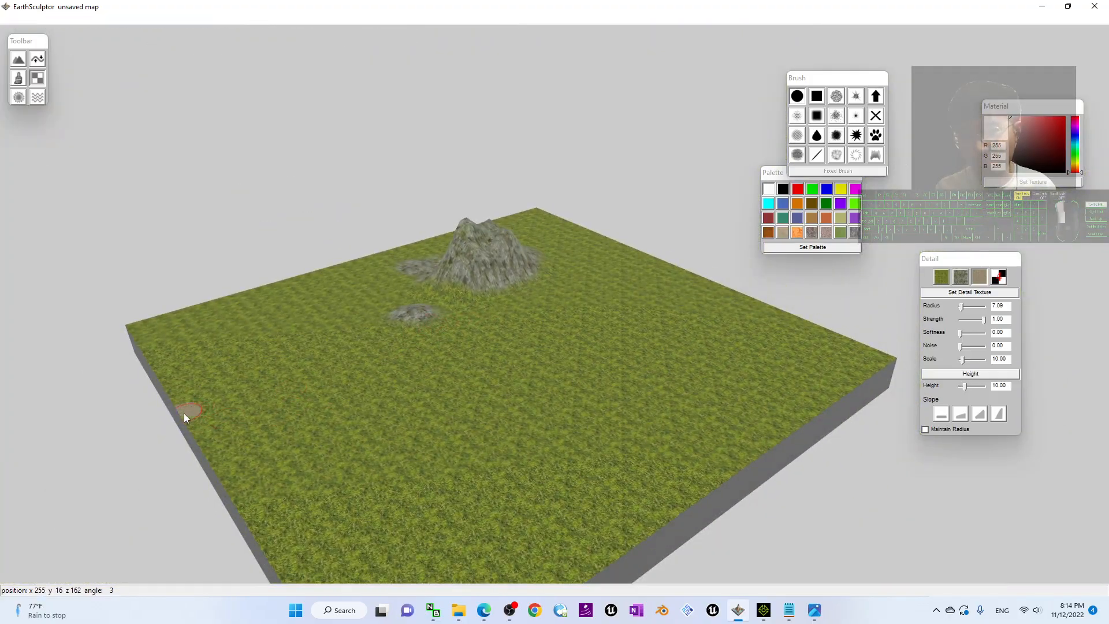
left_click_drag(185, 414, 241, 414)
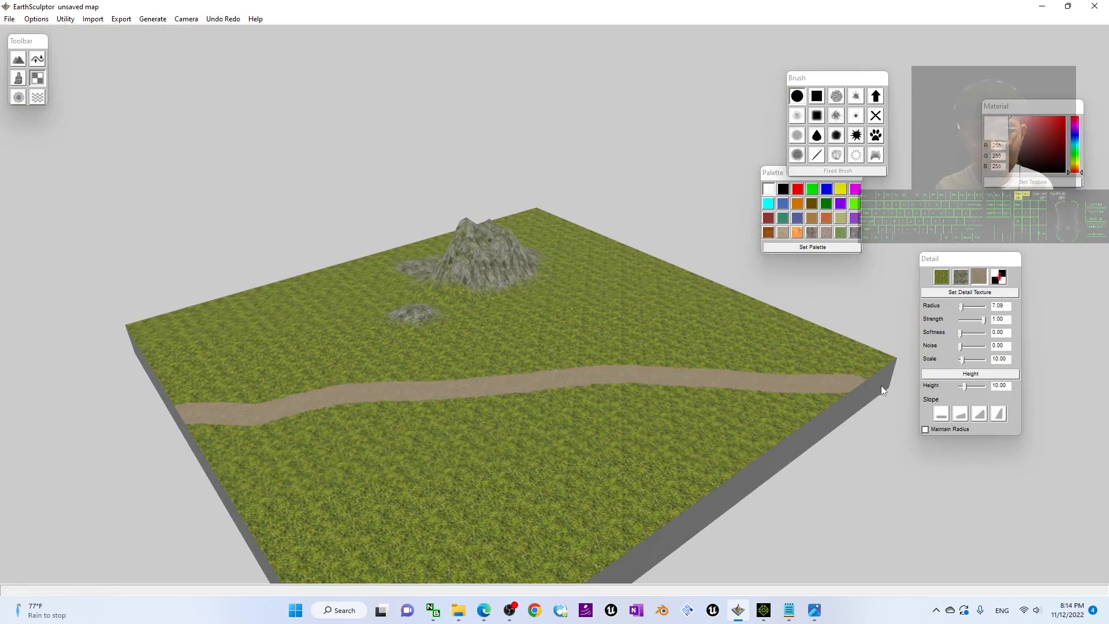
scroll(602, 373, "down", 2)
scroll(564, 387, "up", 6)
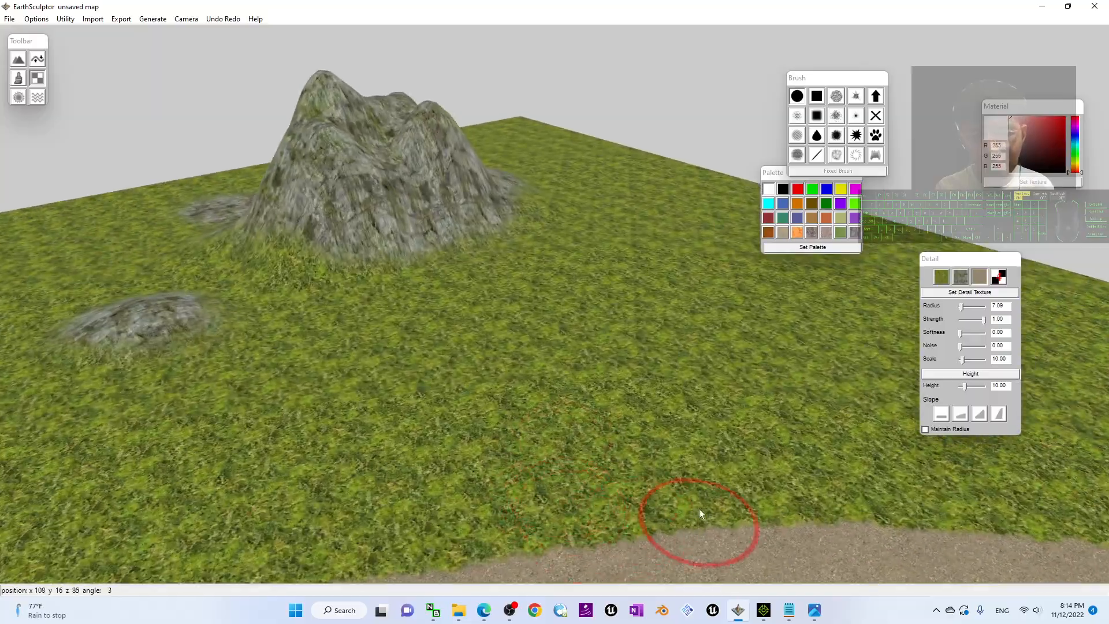
- Inspect the painted pebble path's edge up close and the path's overall course across the terrain
mouse_move(699, 508)
middle_mouse_down()
mouse_move(641, 315)
mouse_move(655, 355)
middle_mouse_up()
scroll(577, 312, "down", 2)
scroll(536, 298, "up", 8)
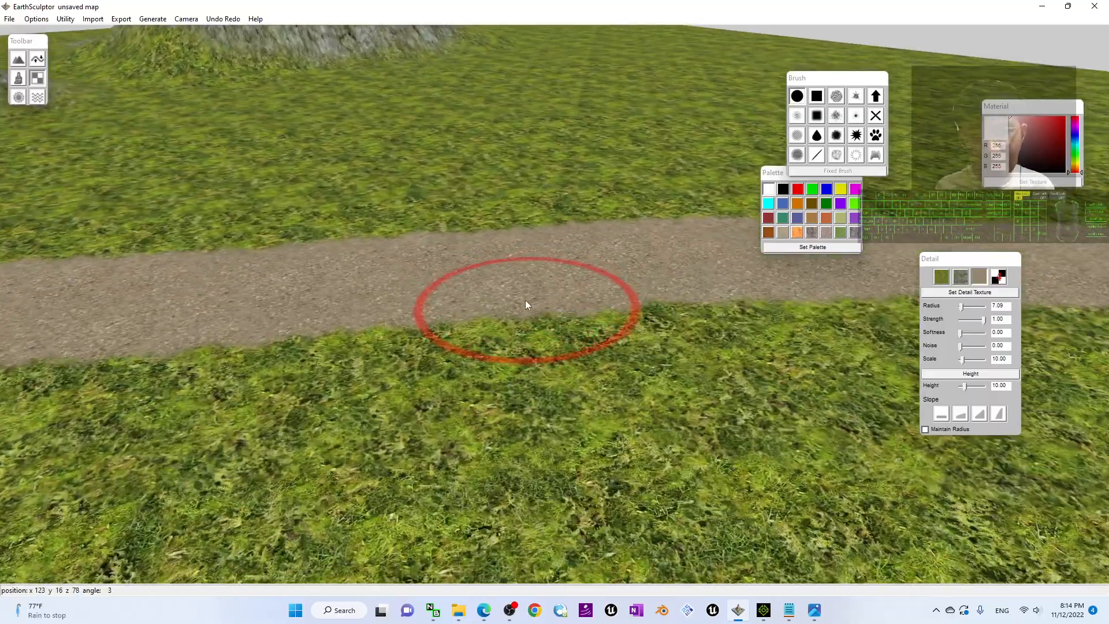
scroll(427, 237, "up", 2)
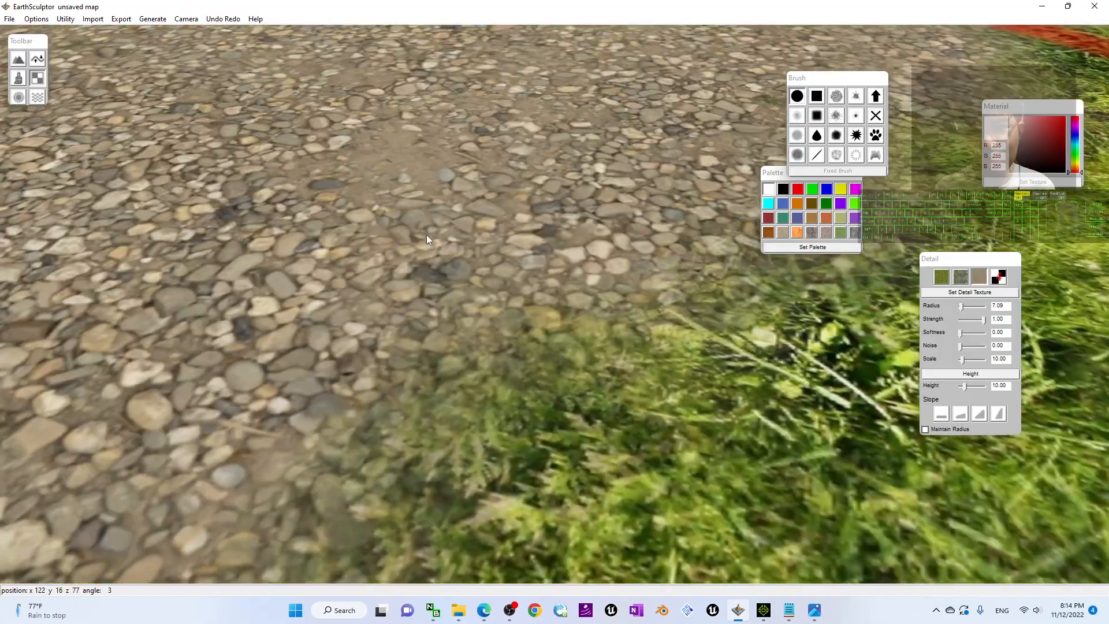
scroll(425, 243, "down", 12)
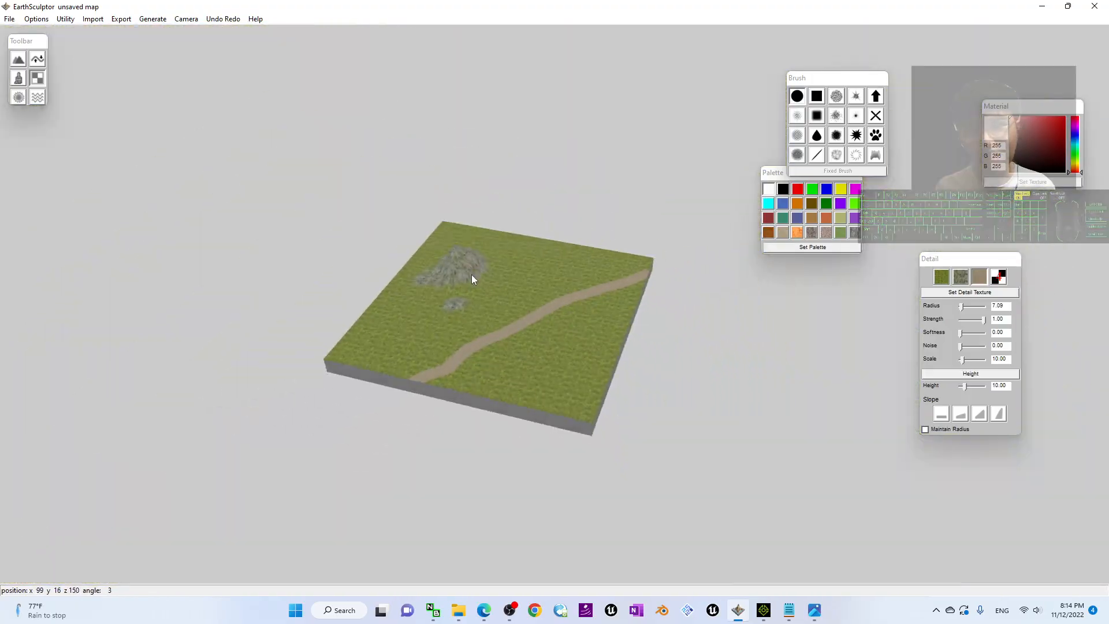
scroll(472, 276, "up", 6)
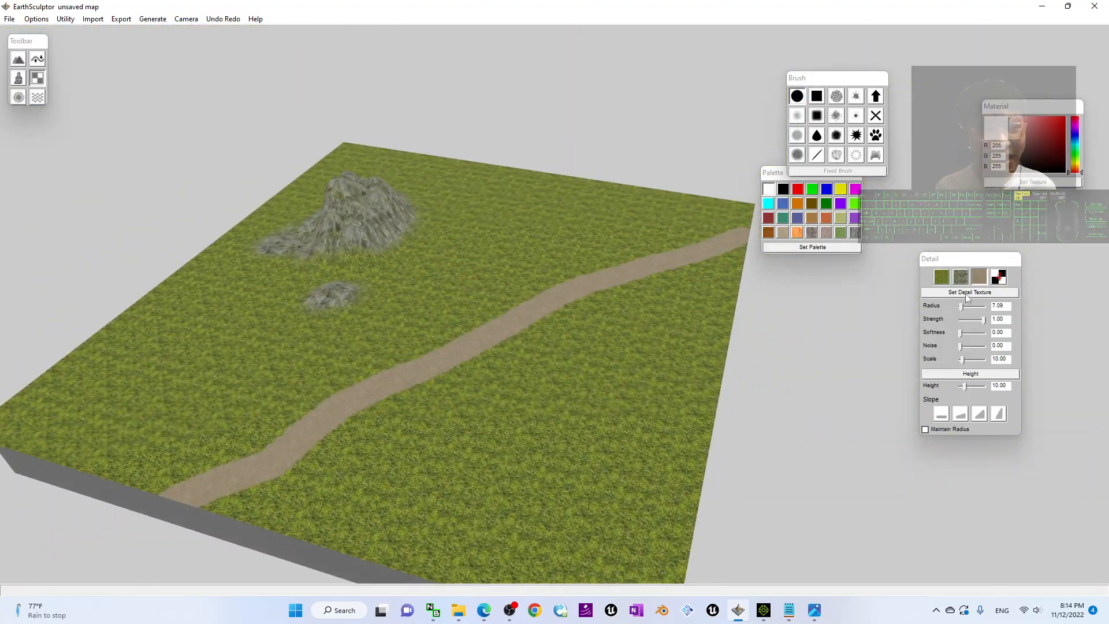
- Select the unused fourth detail texture slot
left_click(995, 278)
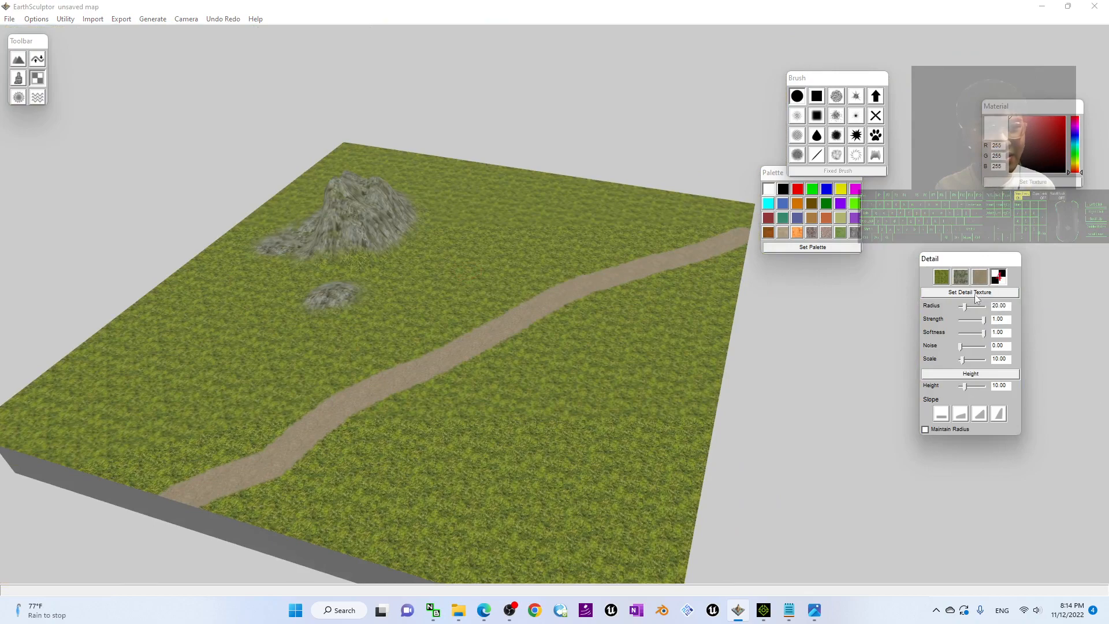
left_click(1000, 279)
left_click(1001, 279)
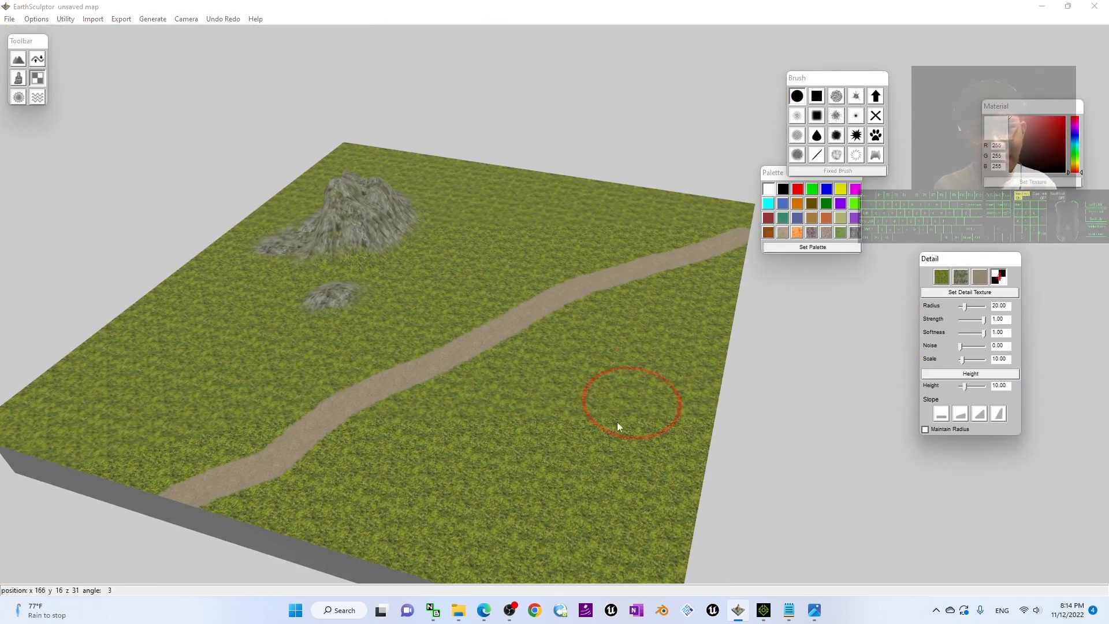
scroll(614, 425, "down", 4)
scroll(612, 434, "up", 6)
mouse_move(611, 441)
middle_mouse_down()
mouse_move(568, 345)
mouse_move(505, 359)
middle_mouse_up()
scroll(563, 347, "up", 3)
scroll(552, 355, "down", 5)
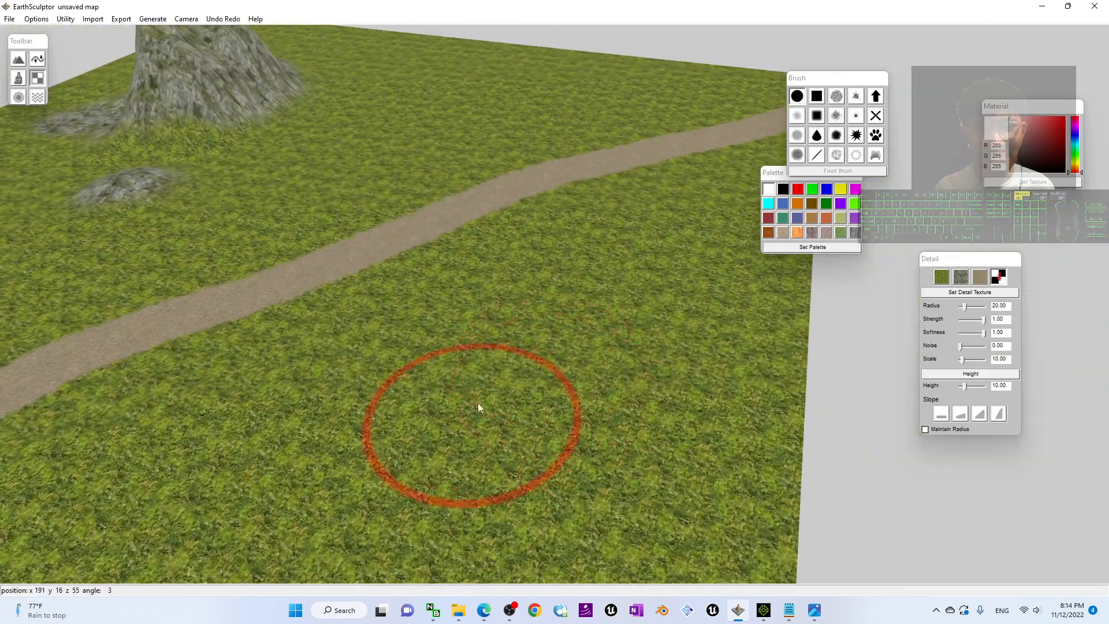
scroll(515, 428, "up", 2)
scroll(511, 413, "down", 3)
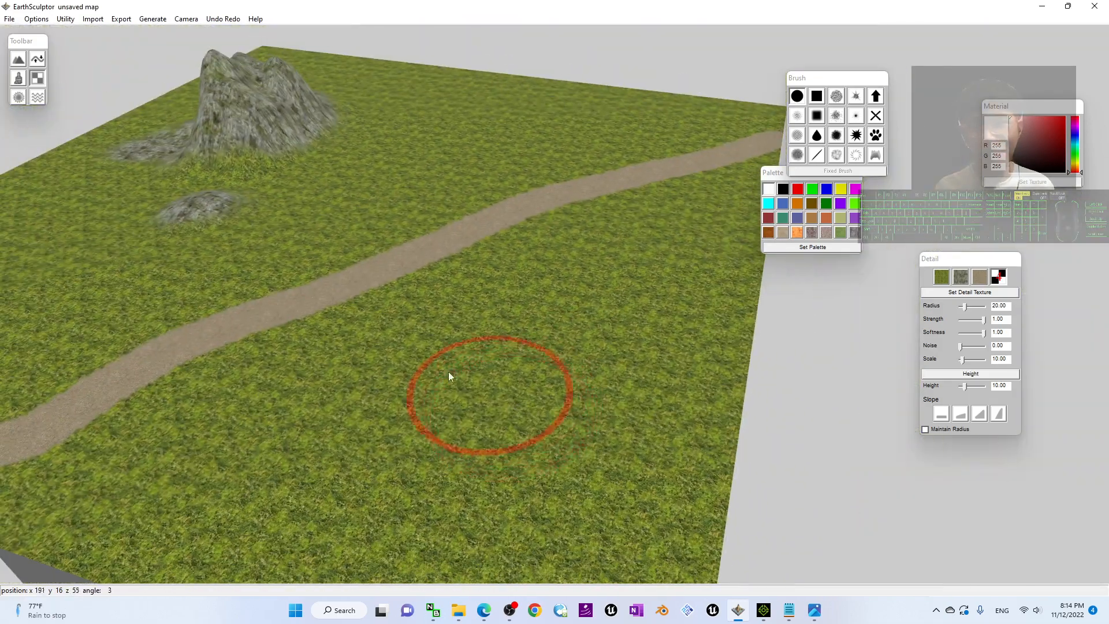
- Carve a channel across the grass on the path's near side with the terraform lowering brush at radius 12.88 and strength 0.30
left_click(40, 60)
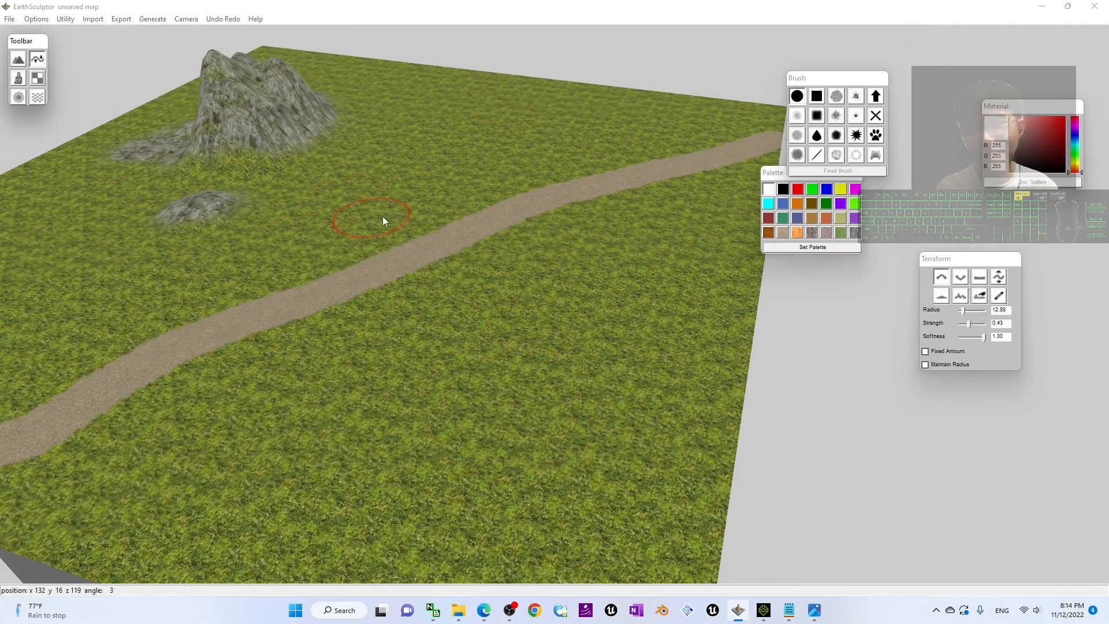
scroll(436, 258, "down", 3)
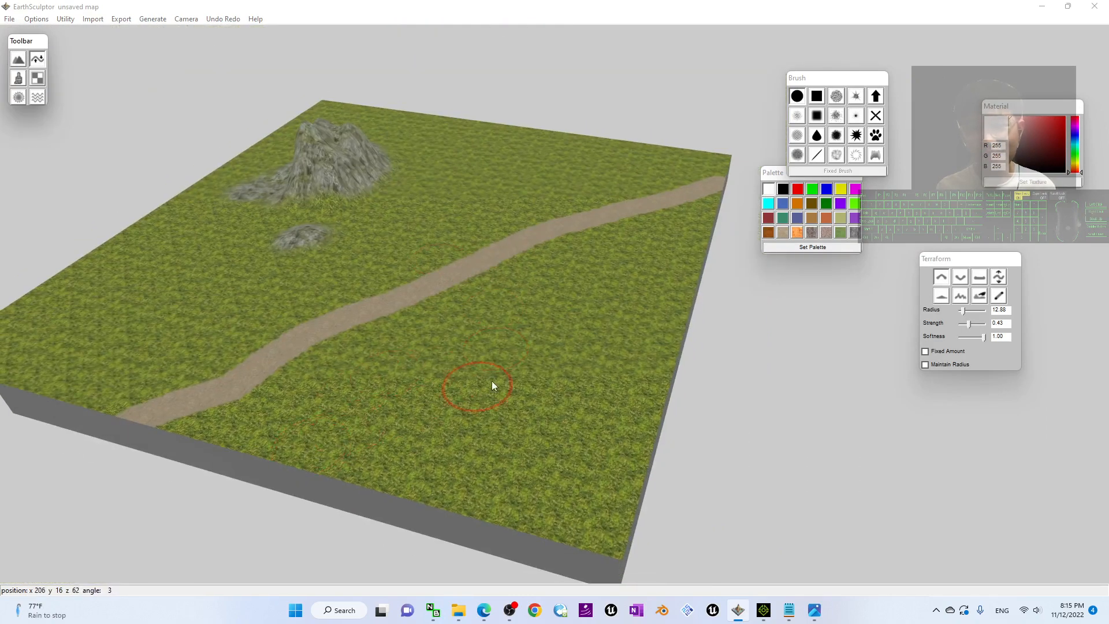
left_click(961, 279)
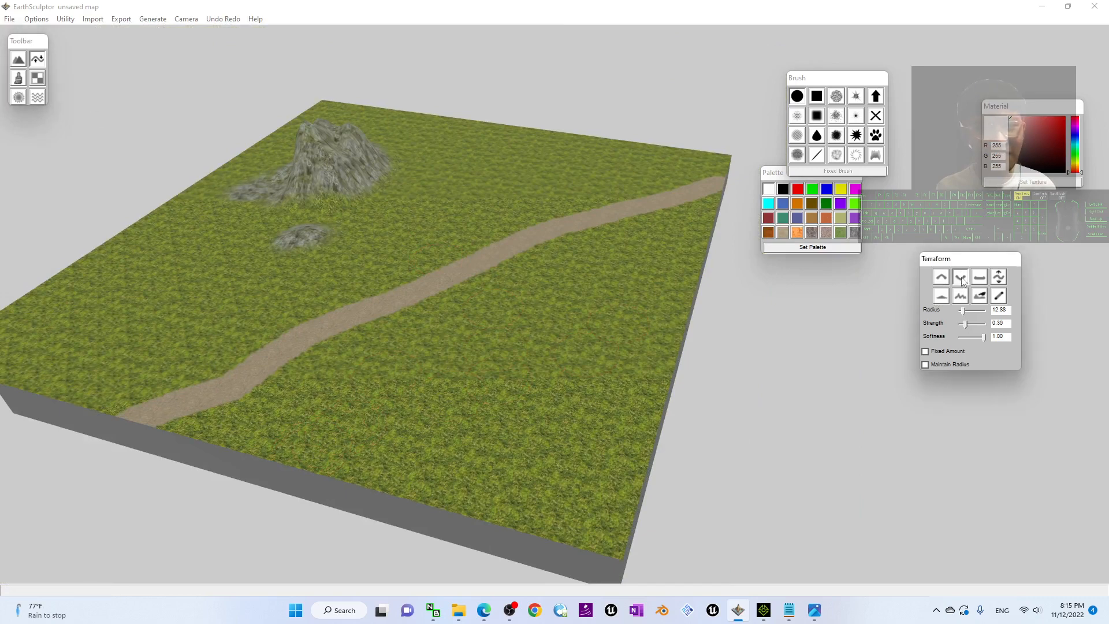
left_click_drag(963, 310, 980, 311)
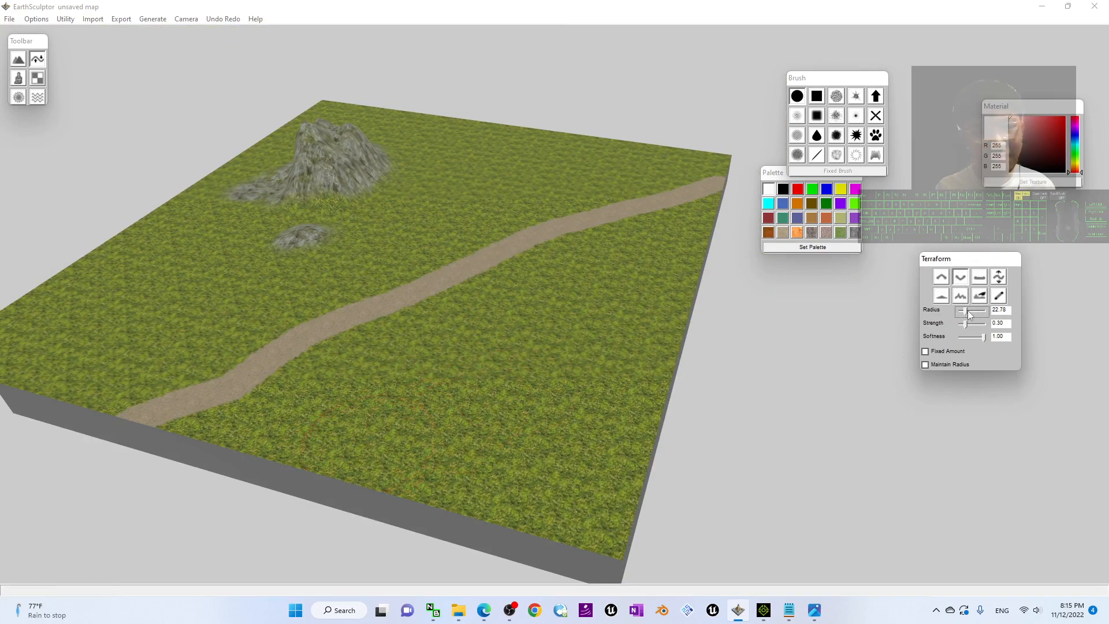
left_click_drag(969, 313, 957, 318)
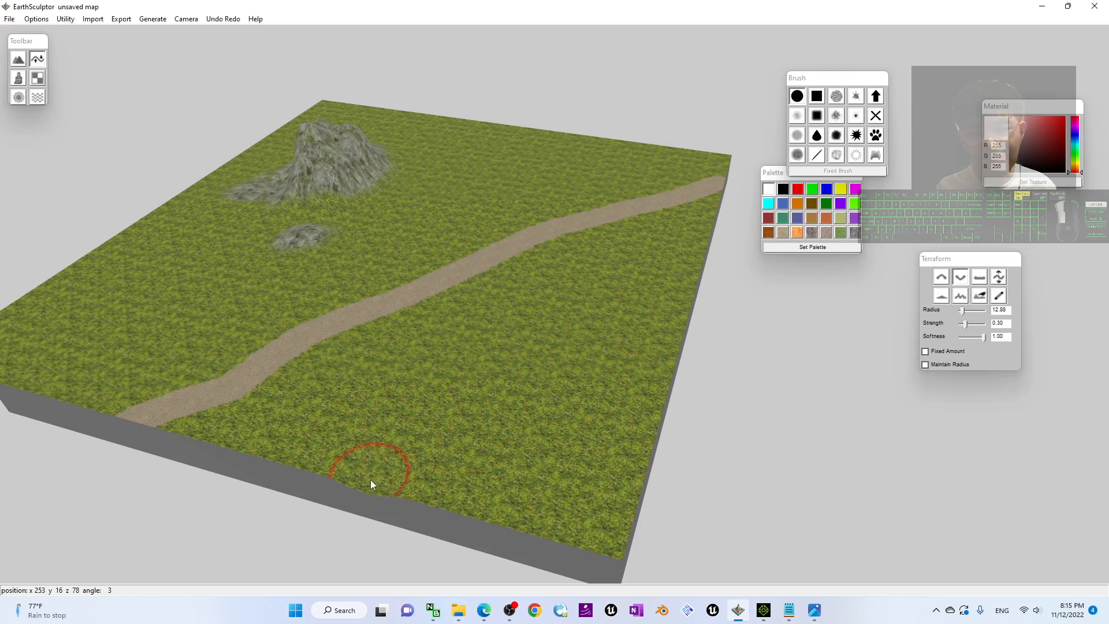
left_click_drag(370, 479, 449, 441)
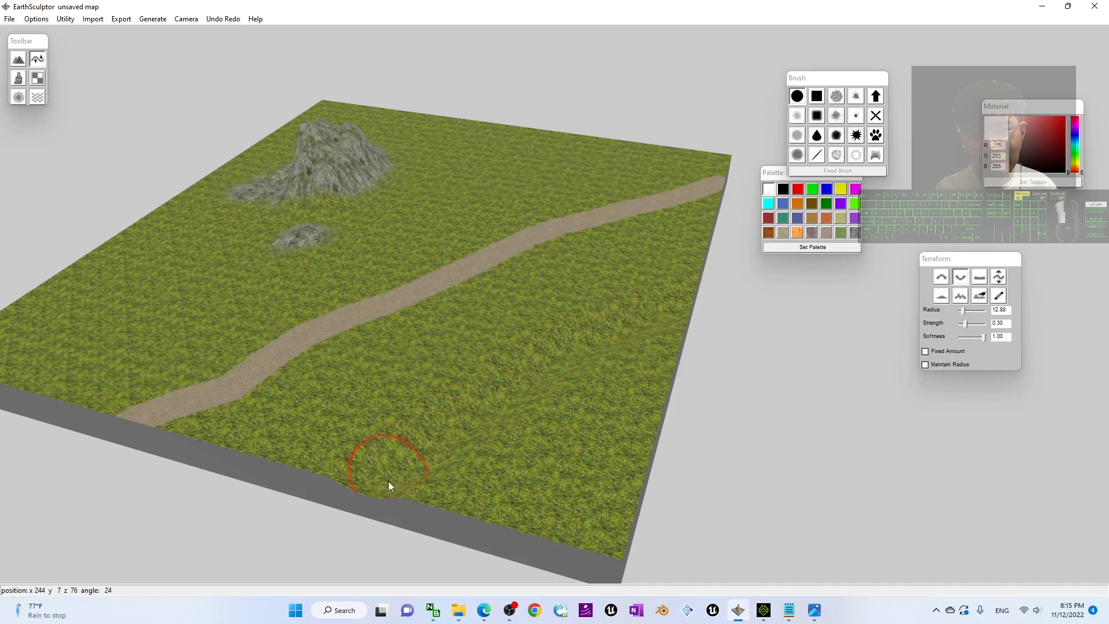
- Inspect the carved channel from its end and turn on terrain lighting to shade the relief
scroll(484, 430, "up", 5)
mouse_move(543, 409)
left_mouse_down("alt")
mouse_move(636, 328)
mouse_move(658, 261)
mouse_move(644, 238)
left_mouse_up("alt")
scroll(563, 411, "up", 2)
scroll(564, 410, "down", 3)
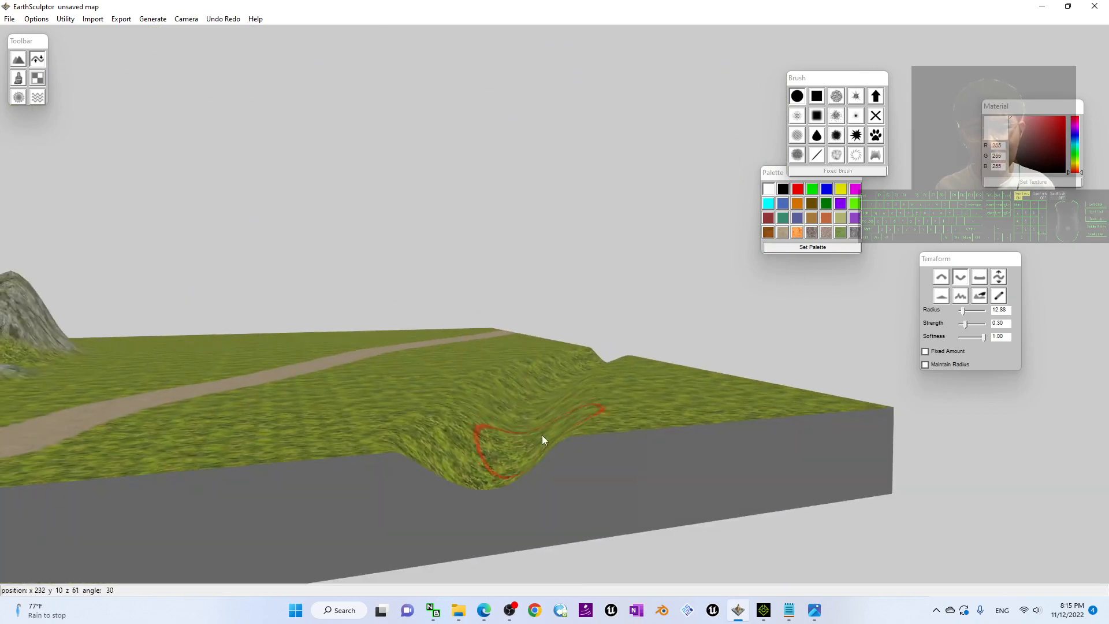
left_click(18, 60)
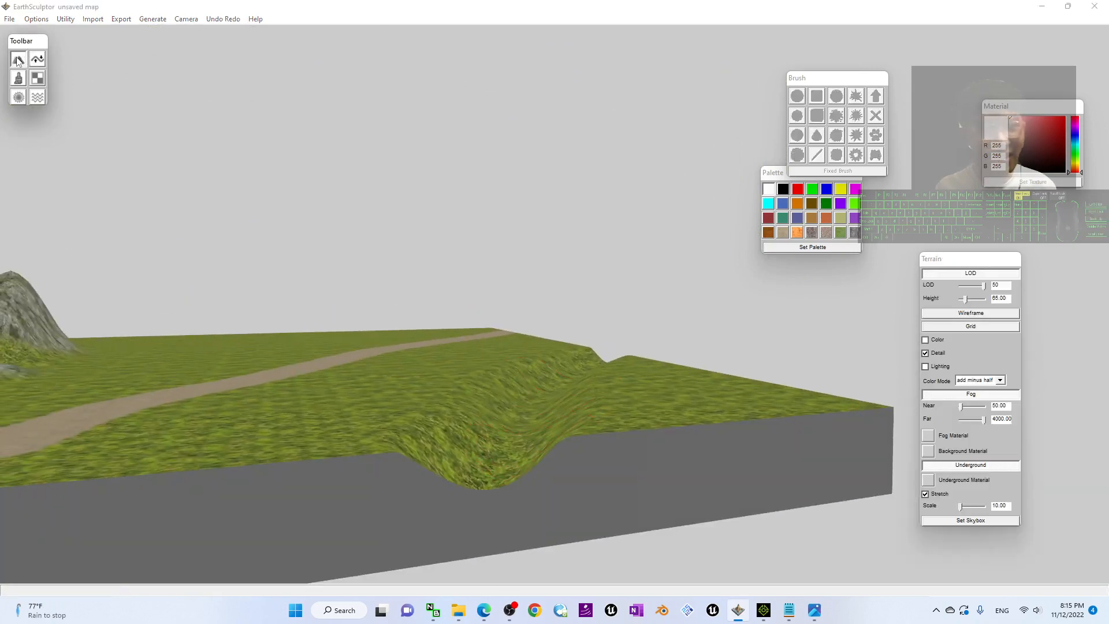
left_click(925, 366)
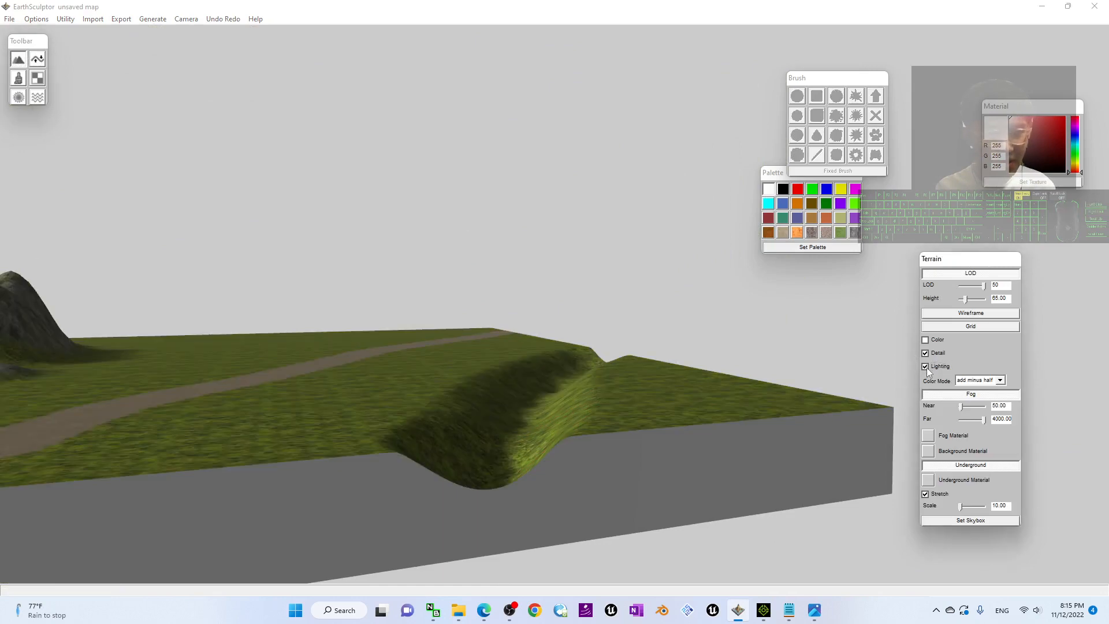
mouse_move(668, 300)
right_mouse_down()
mouse_move(501, 442)
mouse_move(468, 441)
right_mouse_up()
scroll(467, 441, "down", 8)
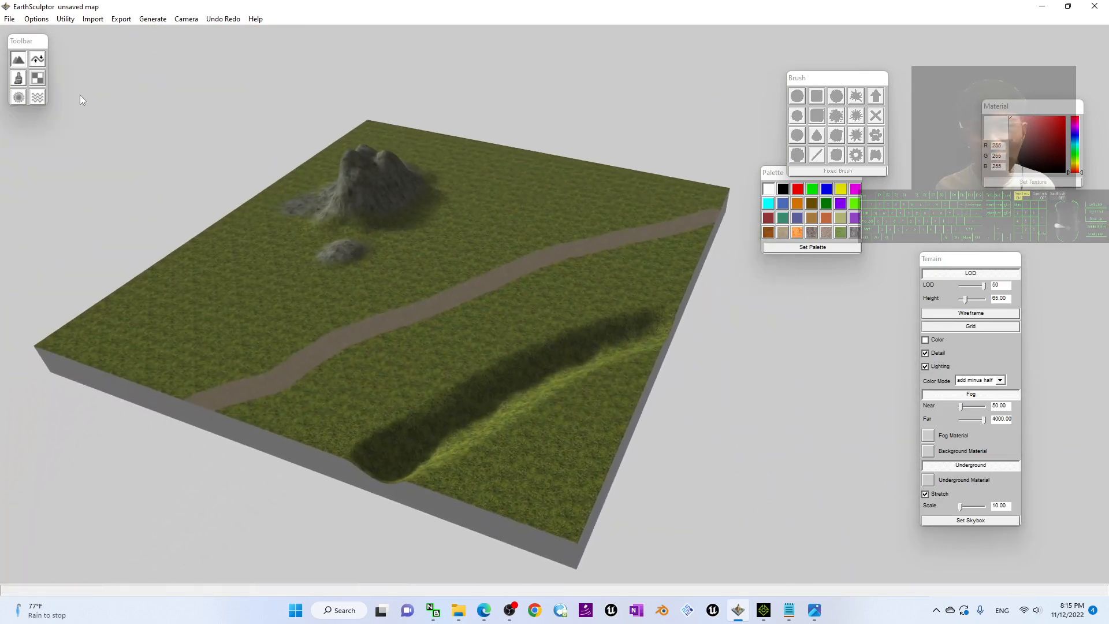
- Widen and deepen the channel irregularly along its whole length with more lowering strokes
left_click(37, 61)
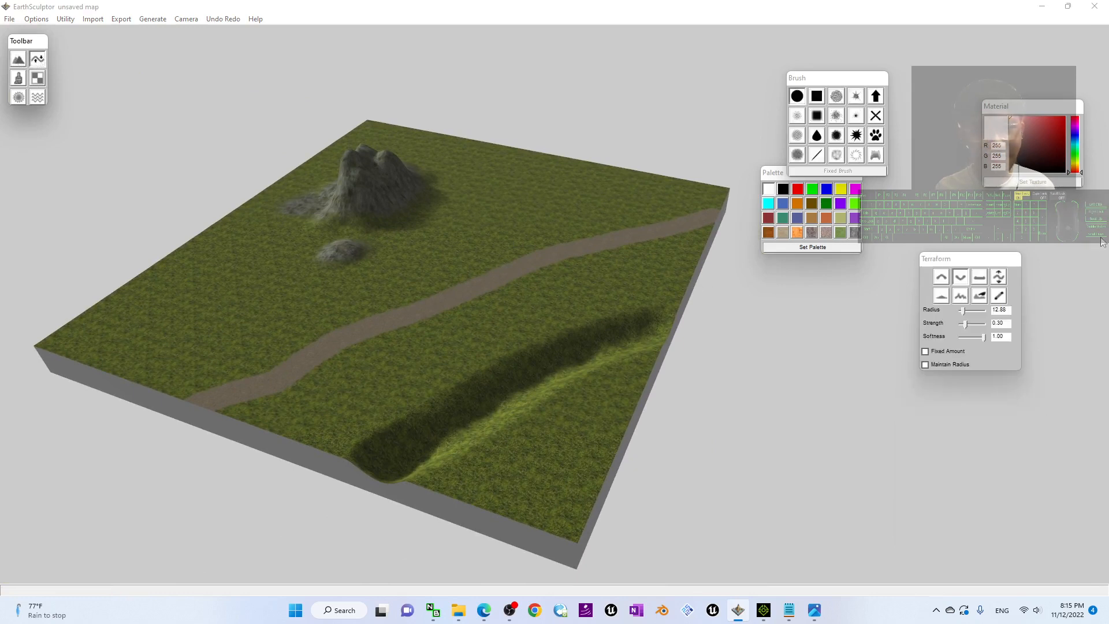
left_click(995, 261)
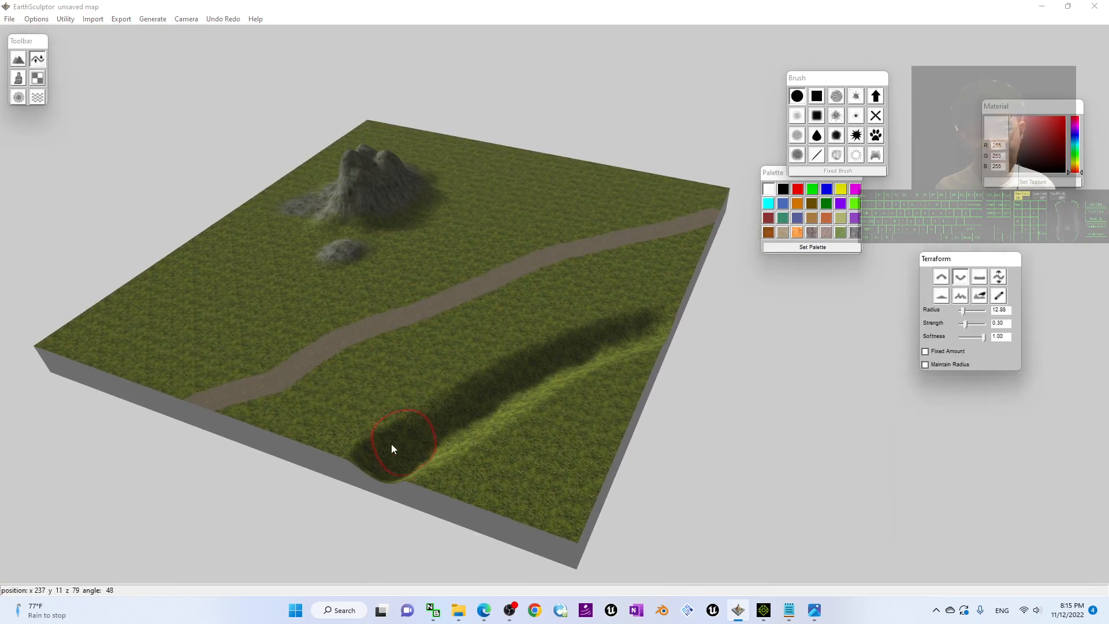
left_click_drag(384, 436, 470, 409)
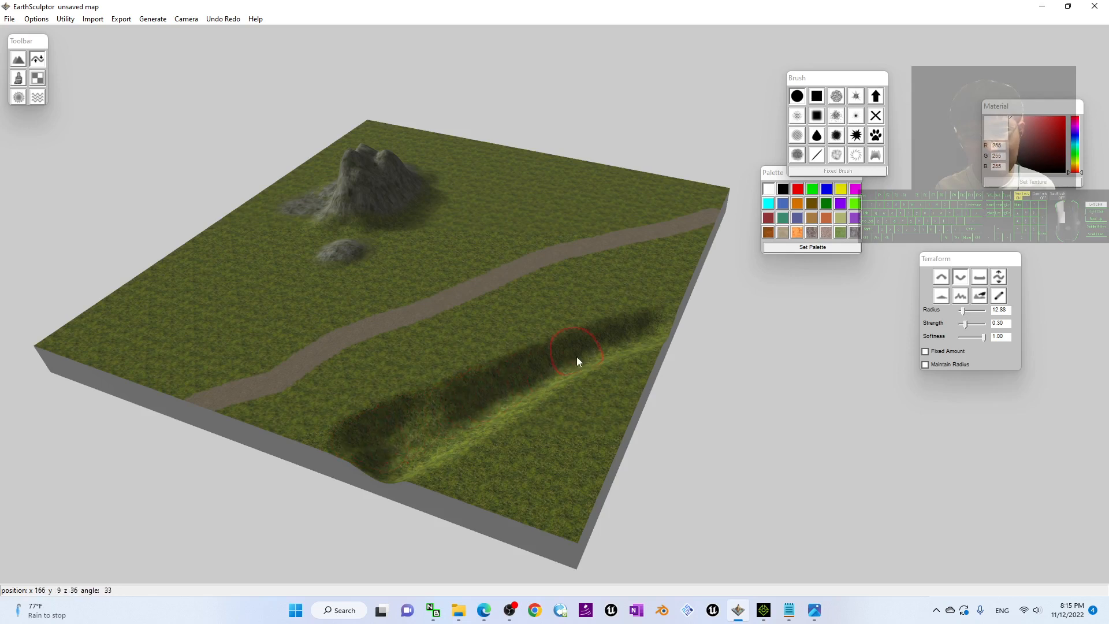
left_click_drag(577, 358, 649, 328)
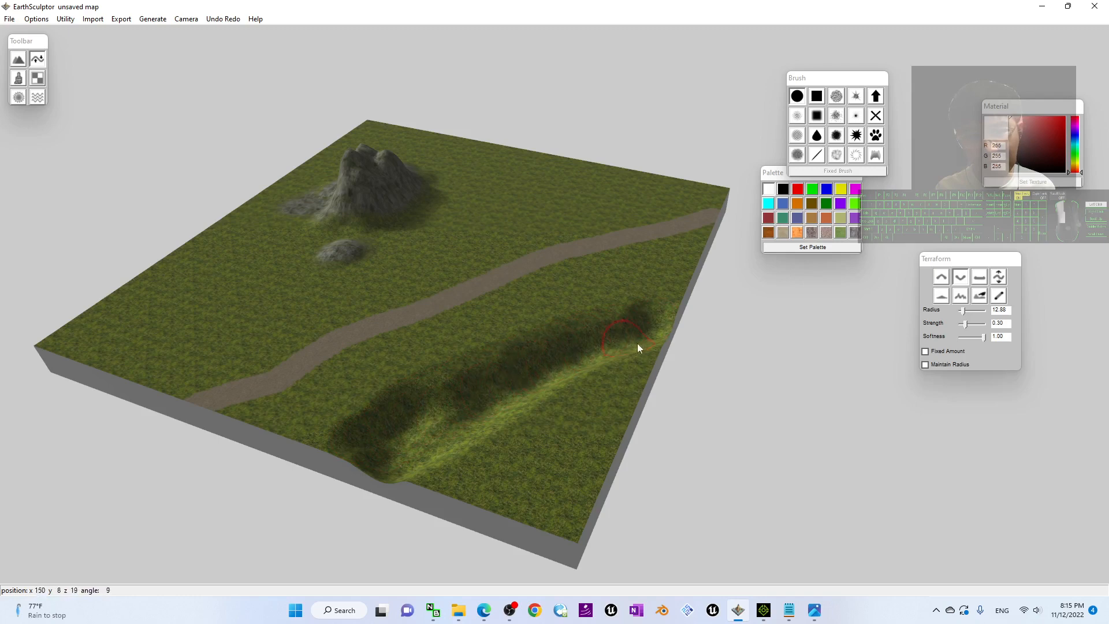
left_click_drag(672, 314, 694, 296)
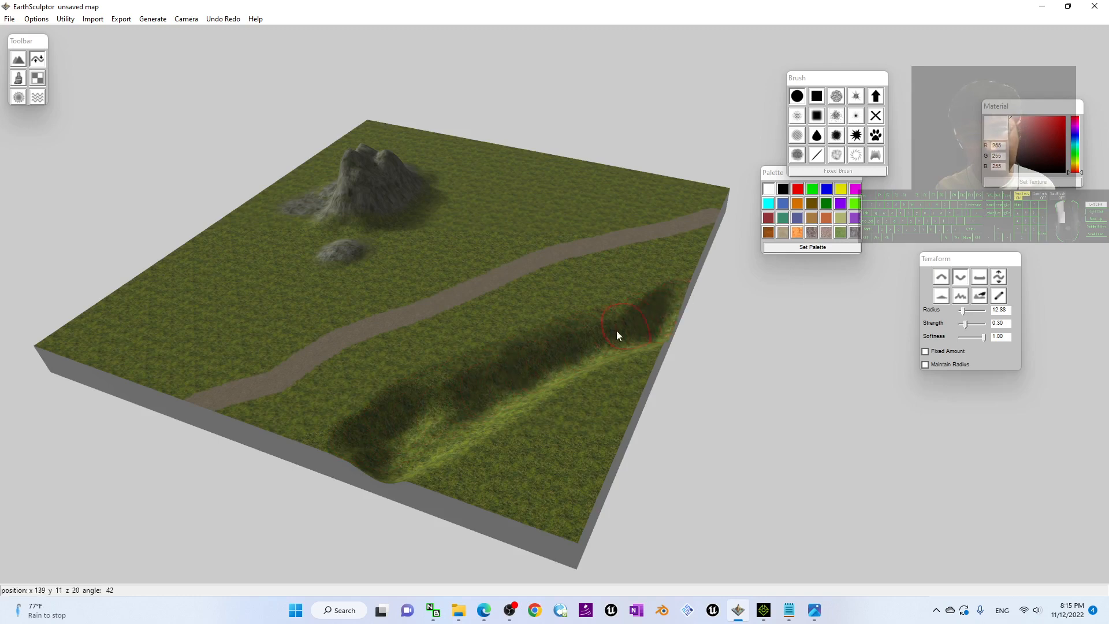
mouse_move(405, 434)
left_mouse_down()
mouse_move(425, 457)
mouse_move(587, 380)
left_mouse_up()
scroll(428, 456, "down", 5)
scroll(437, 448, "up", 7)
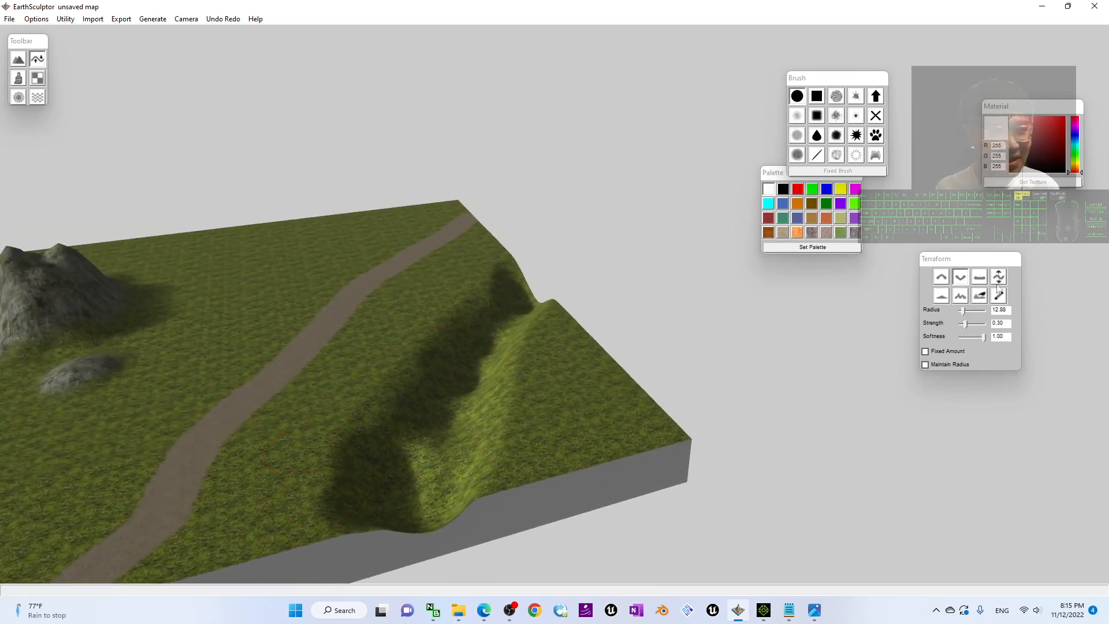
- Load the sand texture g_pal_00_color.png into the fourth detail texture slot
left_click(38, 81)
left_click(969, 292)
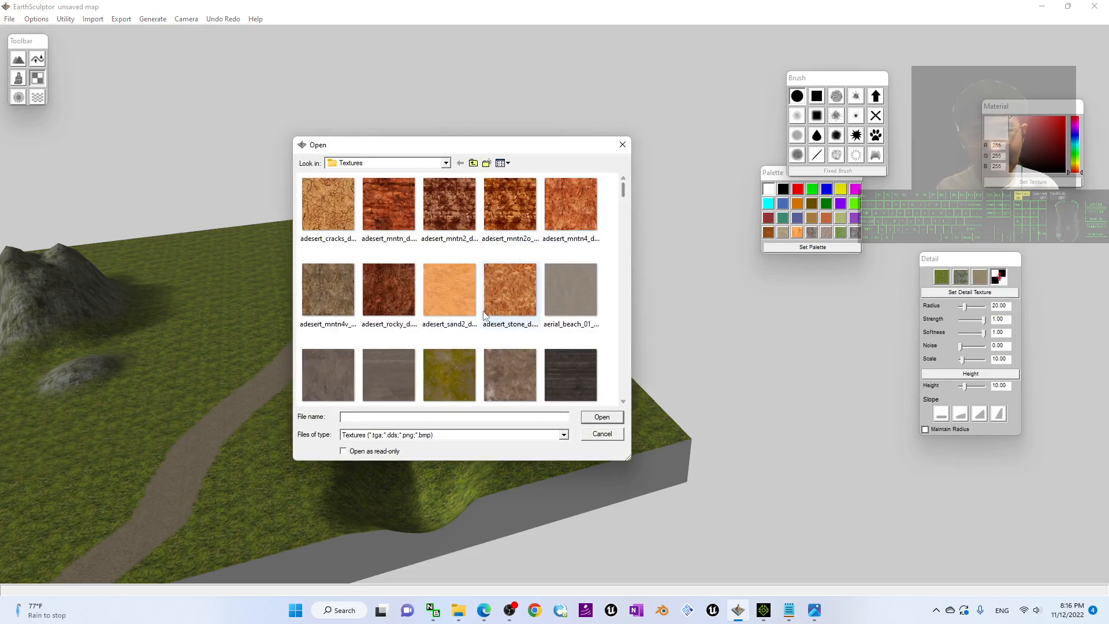
left_click(445, 309)
scroll(624, 198, "down", 1)
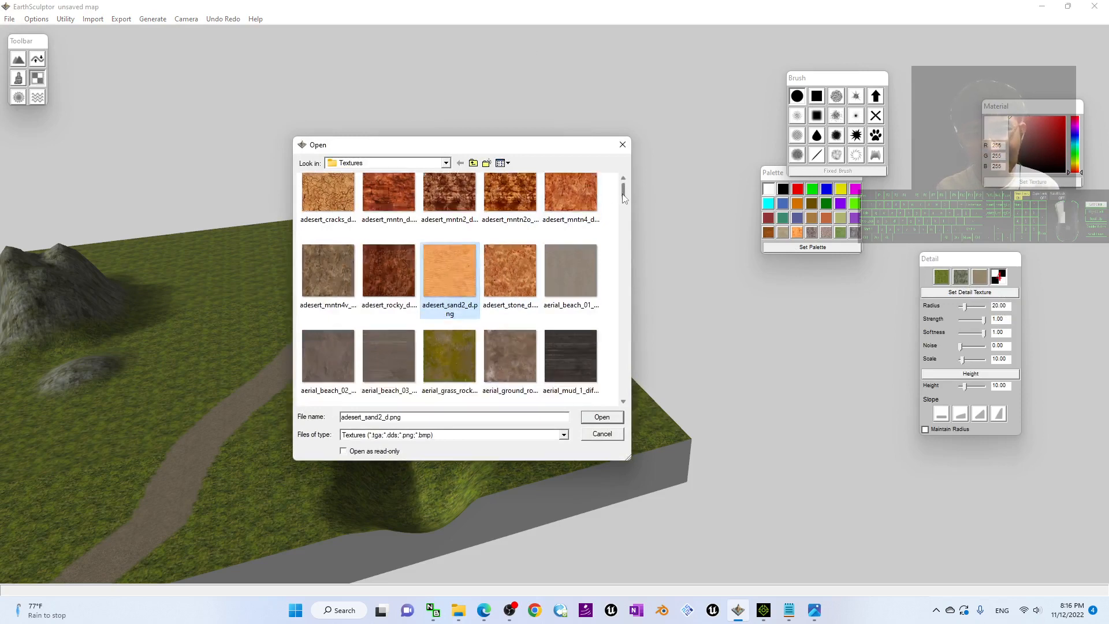
left_click_drag(623, 198, 628, 236)
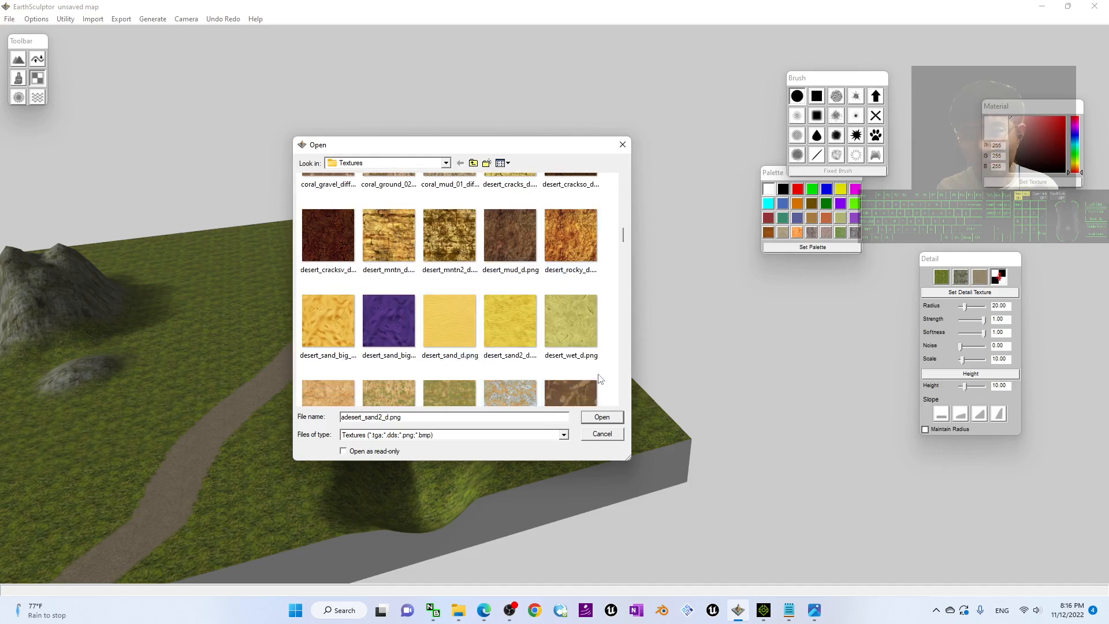
scroll(543, 353, "down", 3)
scroll(557, 341, "up", 3)
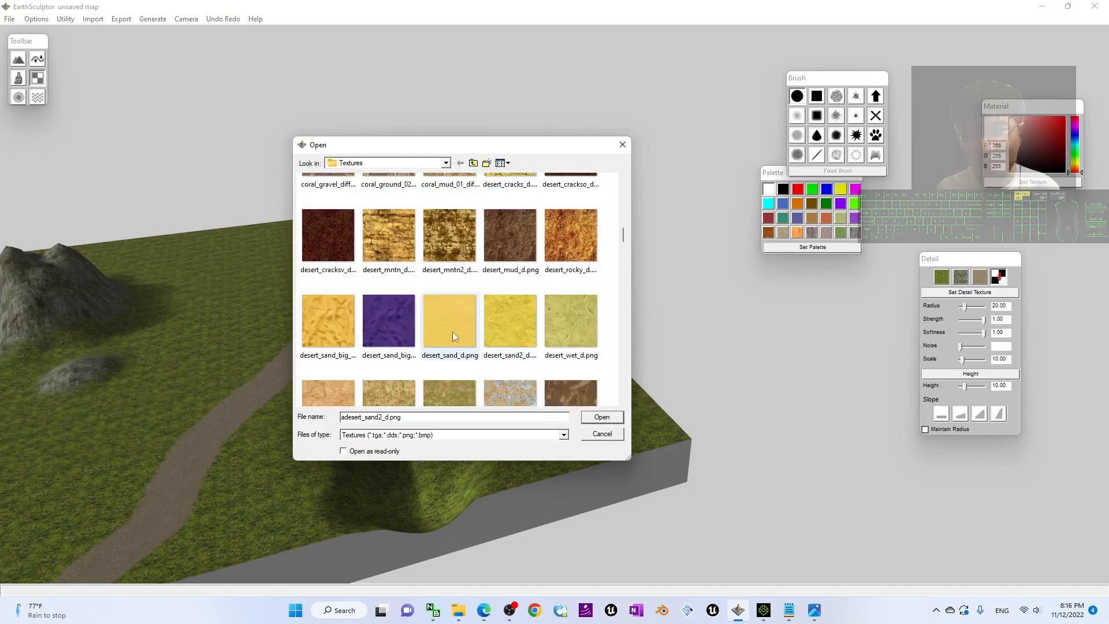
scroll(445, 308, "down", 5)
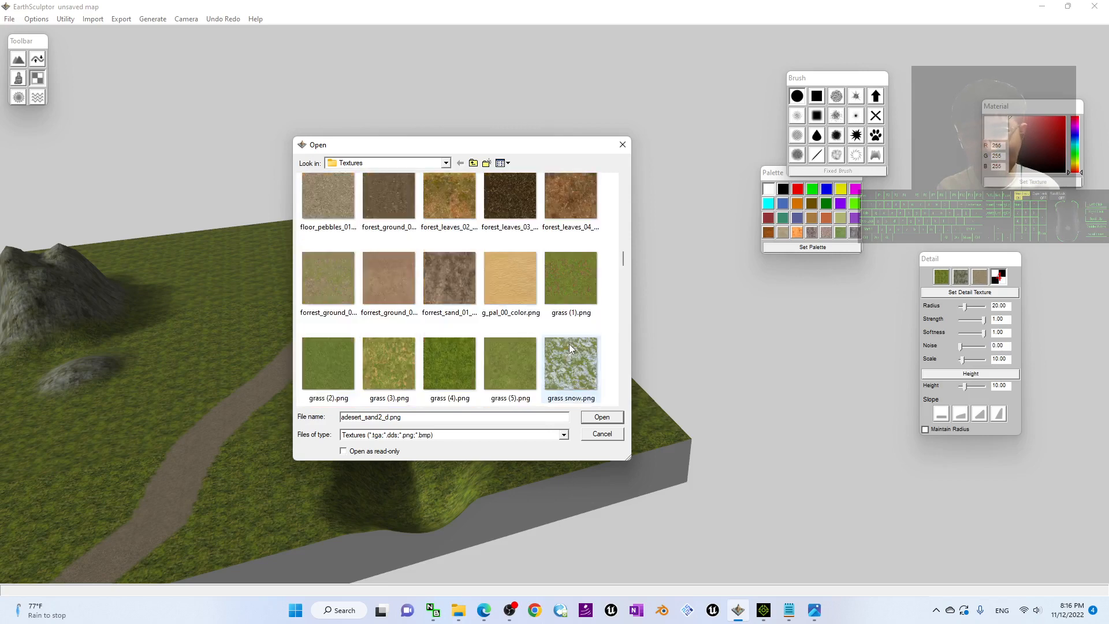
left_click(512, 291)
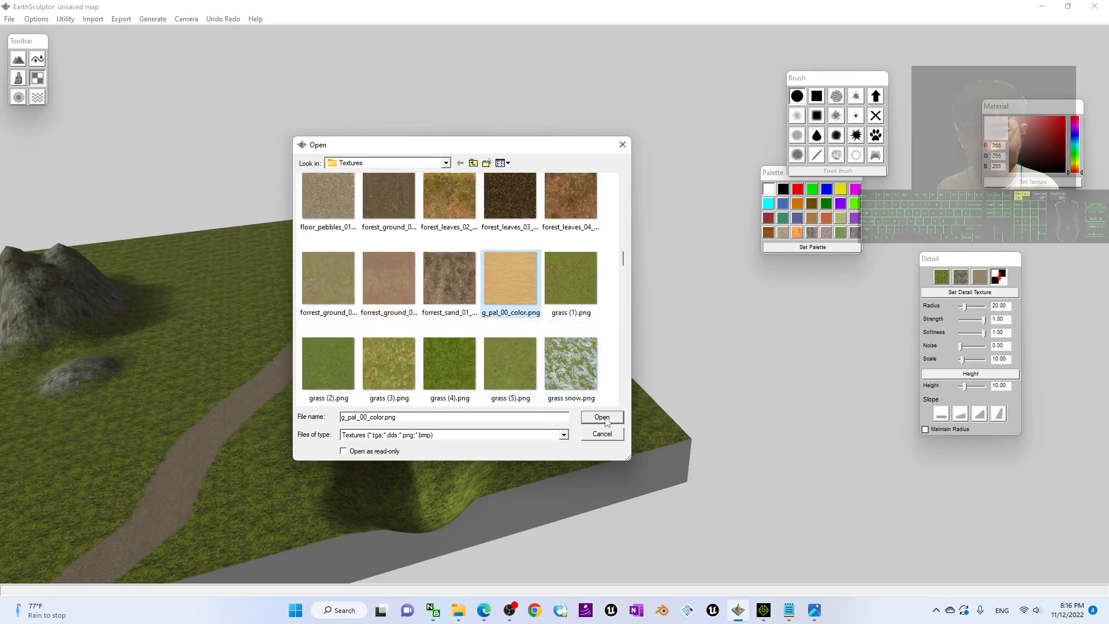
double_click(518, 294)
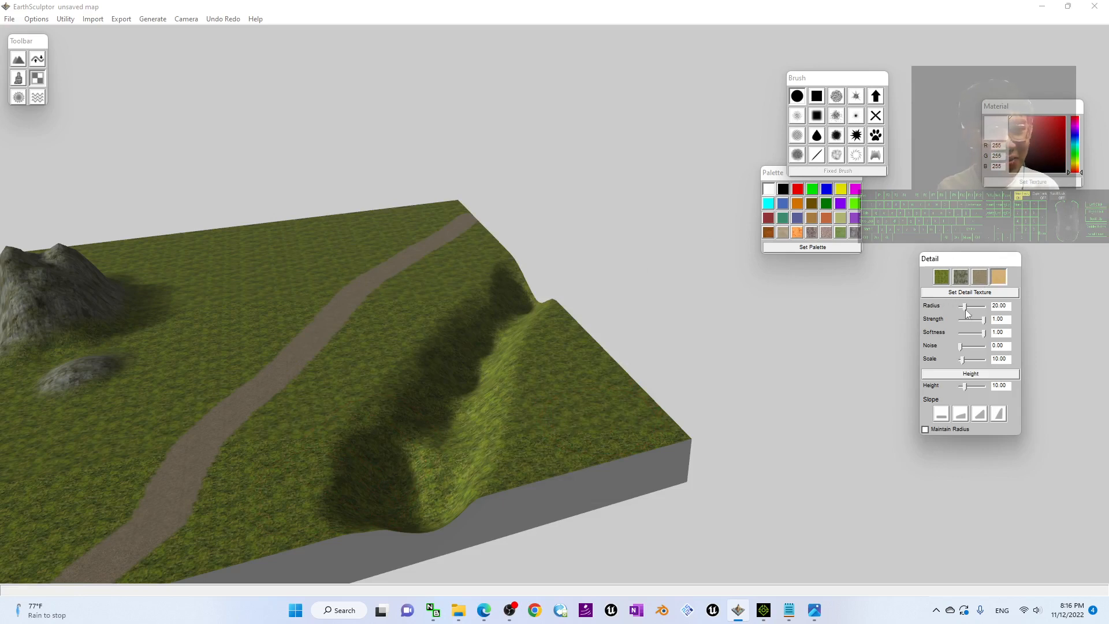
- Set the detail brush radius to 12.09 and paint sand along both banks of the channel
left_click_drag(964, 307, 961, 307)
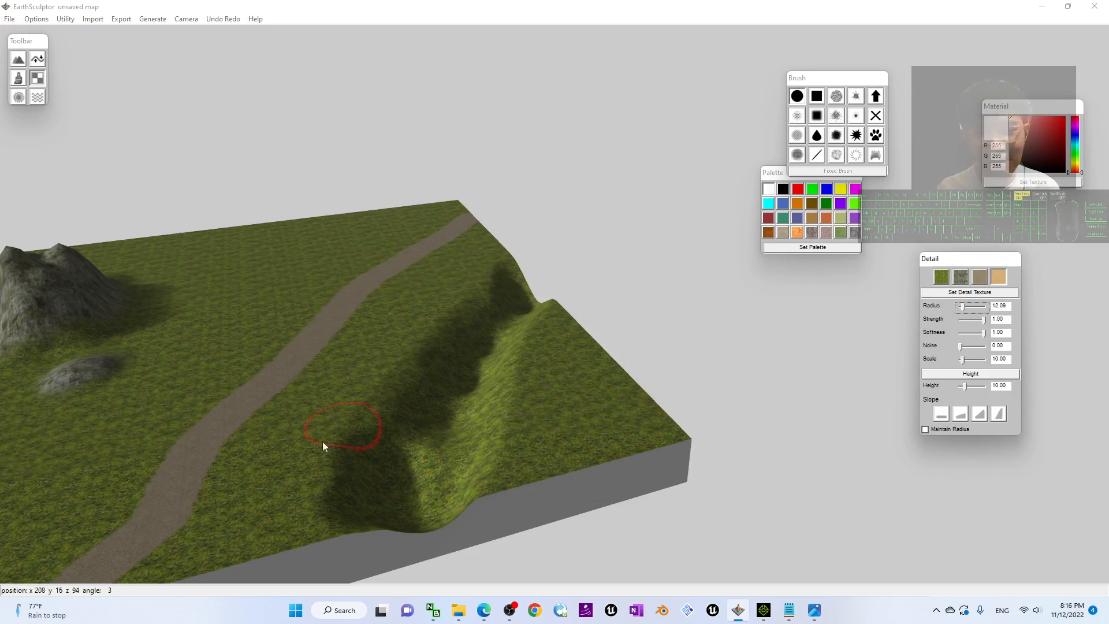
left_click_drag(302, 519, 384, 377)
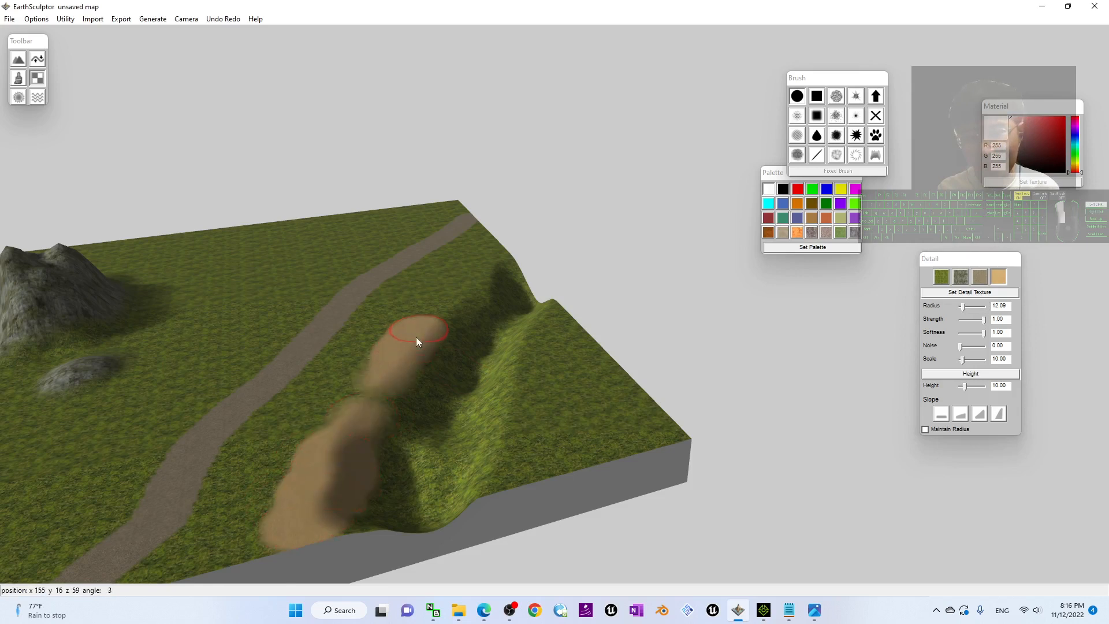
mouse_move(416, 338)
left_mouse_down()
mouse_move(354, 423)
mouse_move(439, 319)
left_mouse_up()
left_click_drag(493, 258, 495, 247)
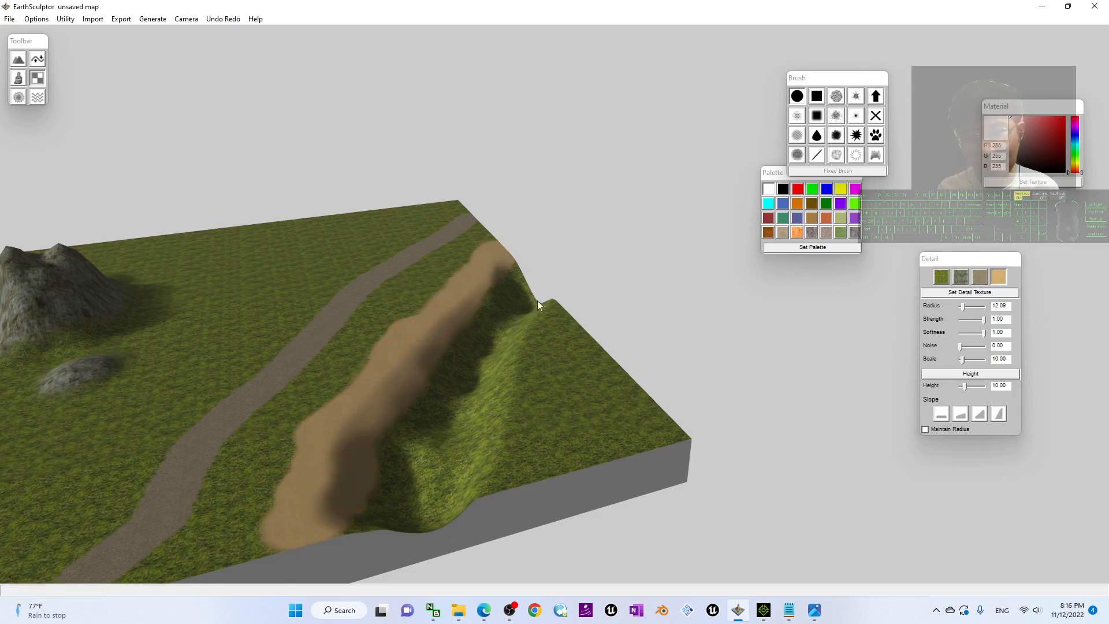
left_click_drag(557, 307, 514, 406)
left_click_drag(493, 479, 475, 540)
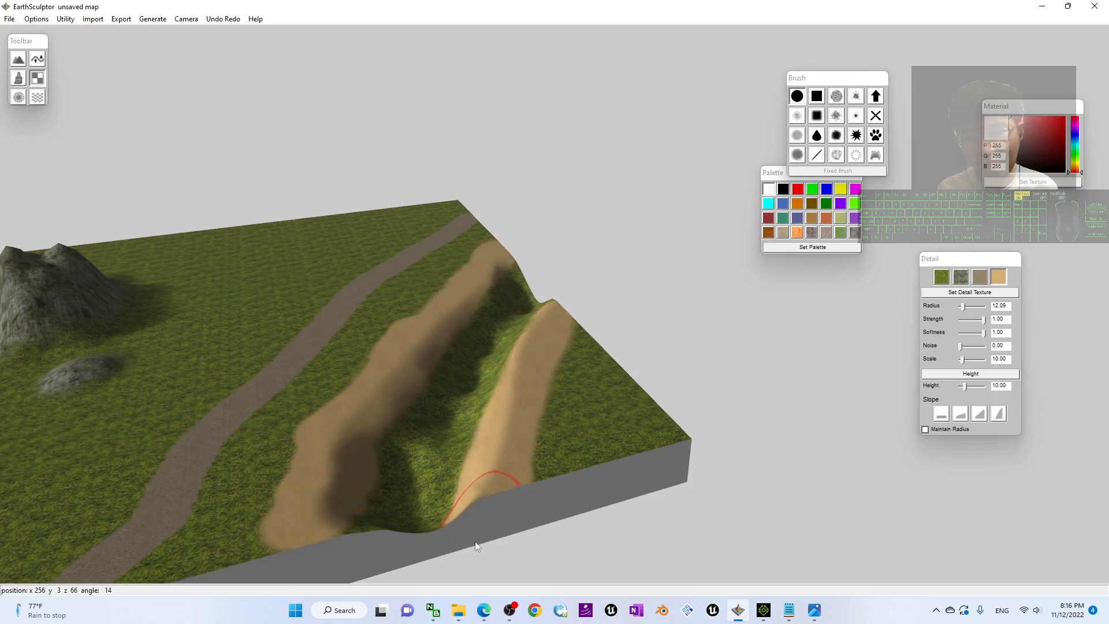
- Set up color painting with the dark brown palette color (RGB 110, 80, 0), radius 10.09 and strength 1.00
scroll(547, 396, "down", 5)
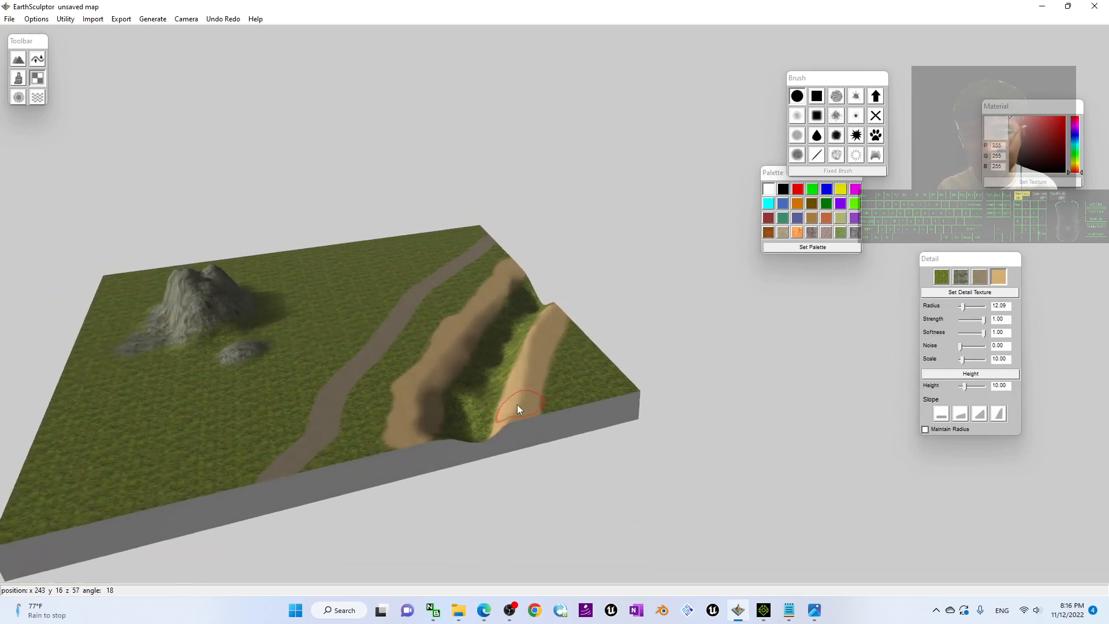
scroll(518, 404, "up", 4)
scroll(390, 464, "down", 1)
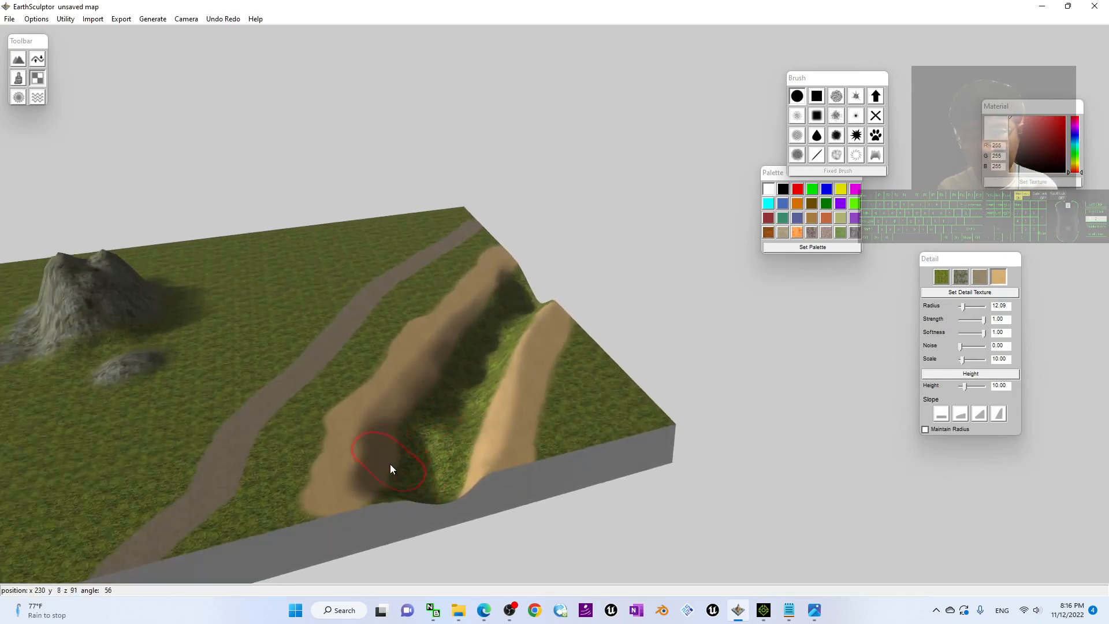
scroll(404, 464, "up", 4)
left_click_drag(410, 463, 444, 348, "alt")
middle_click_drag(443, 348, 442, 352, "alt")
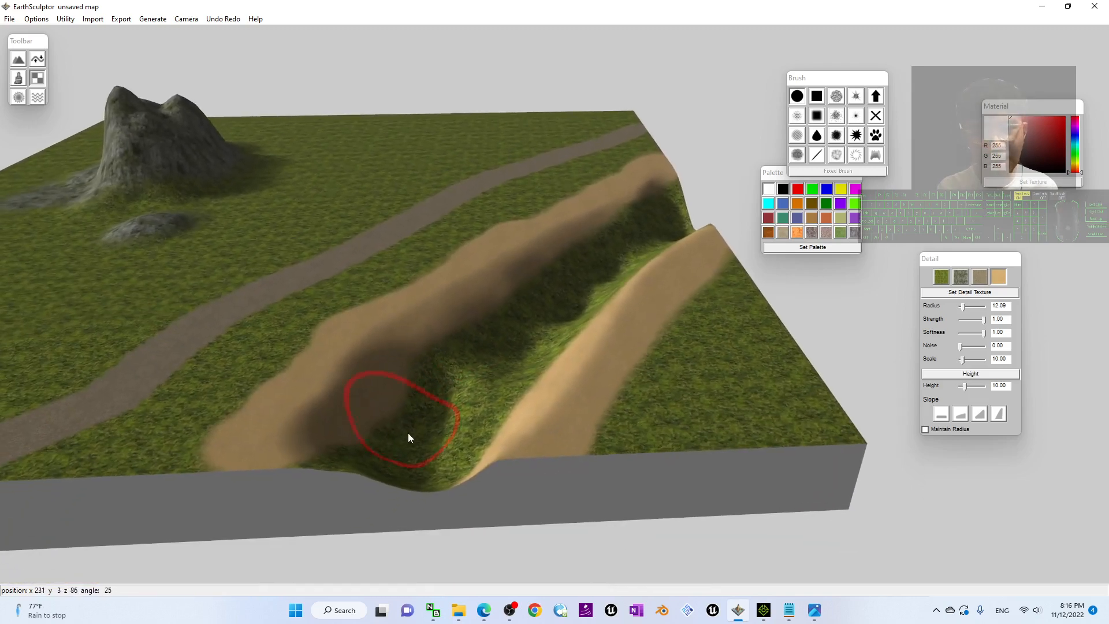
left_click(18, 78)
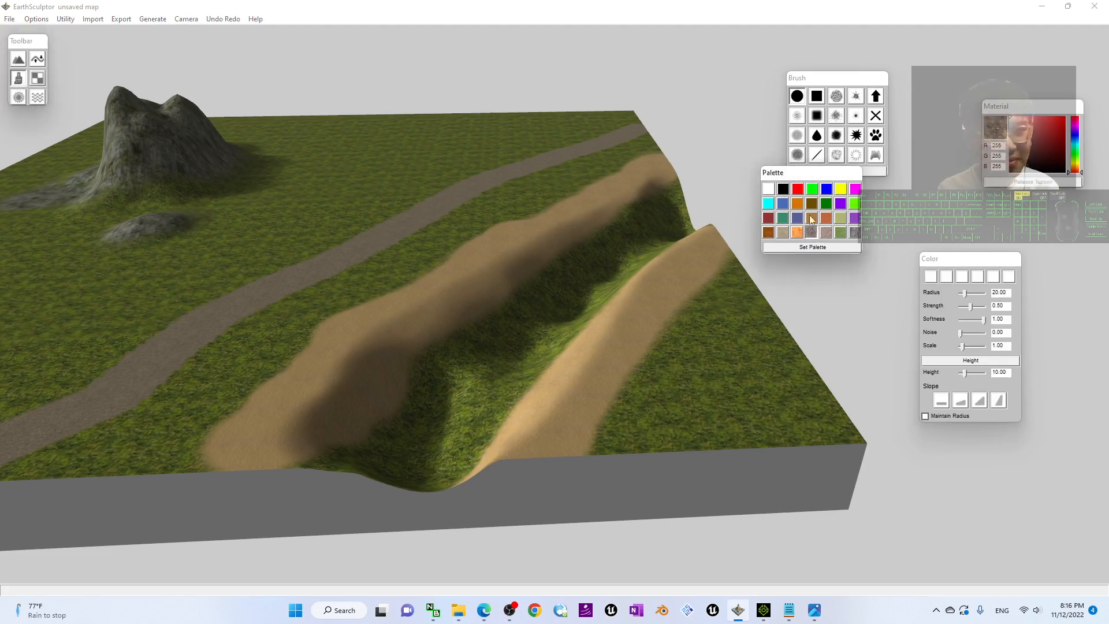
left_click(810, 238)
left_click(811, 203)
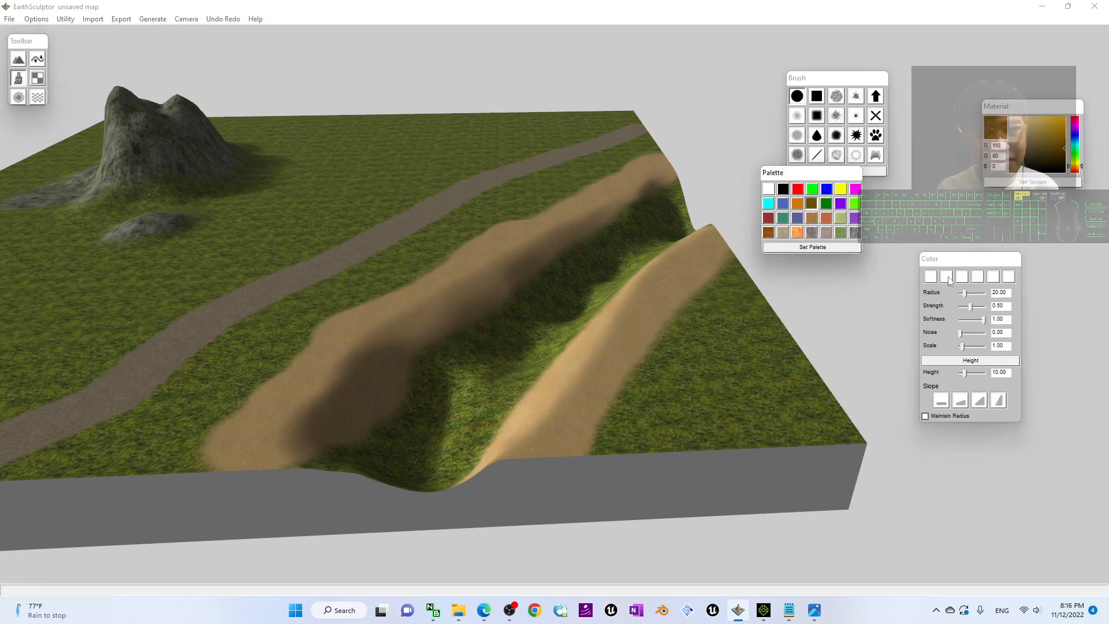
left_click_drag(965, 293, 962, 294)
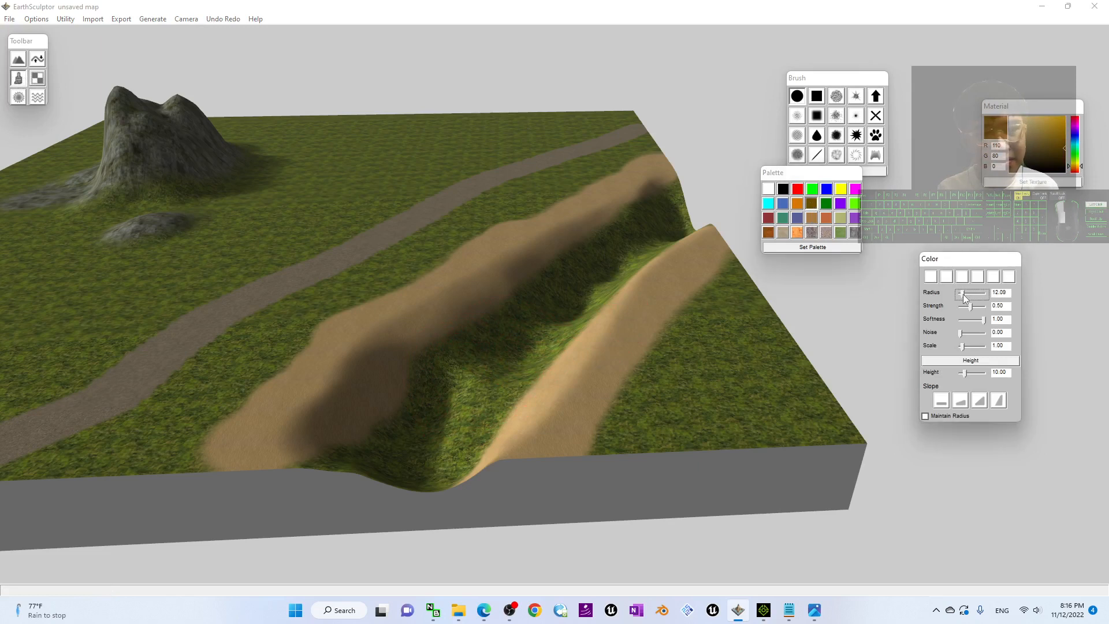
left_click(23, 80)
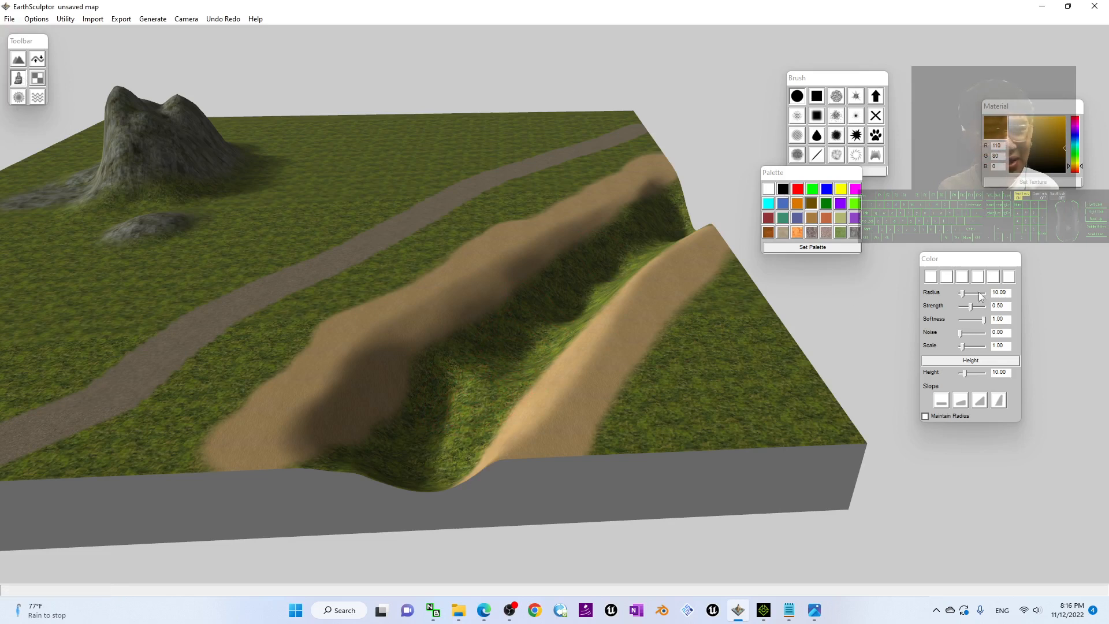
left_click_drag(970, 307, 984, 306)
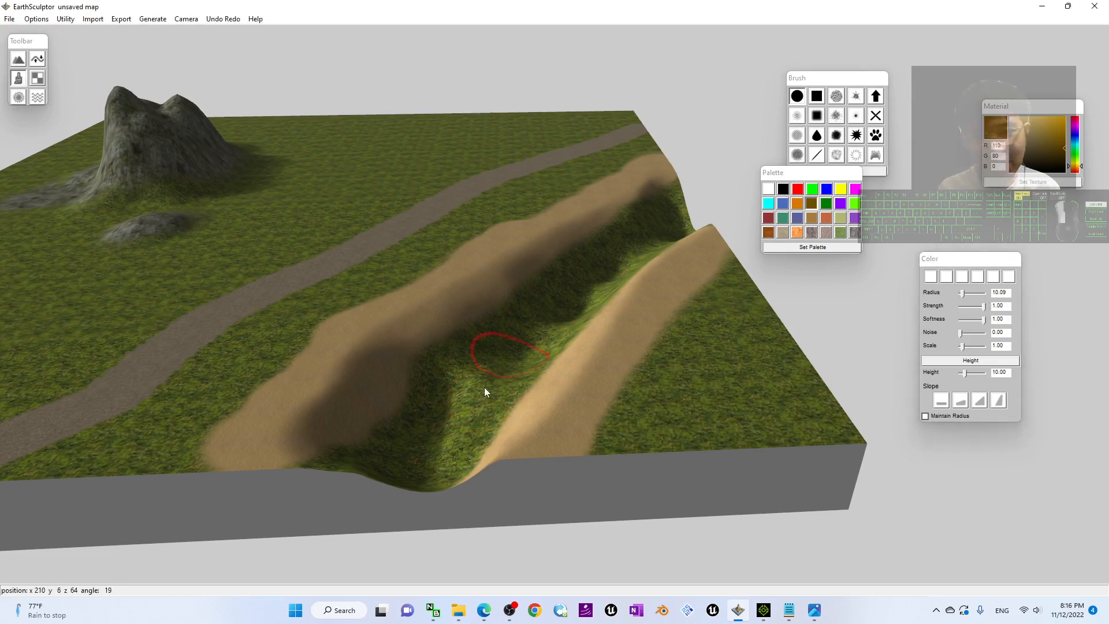
- Reselect the dark brown palette color (RGB 110, 80, 0) and try to paint the grassy bed of the channel
left_click(832, 231)
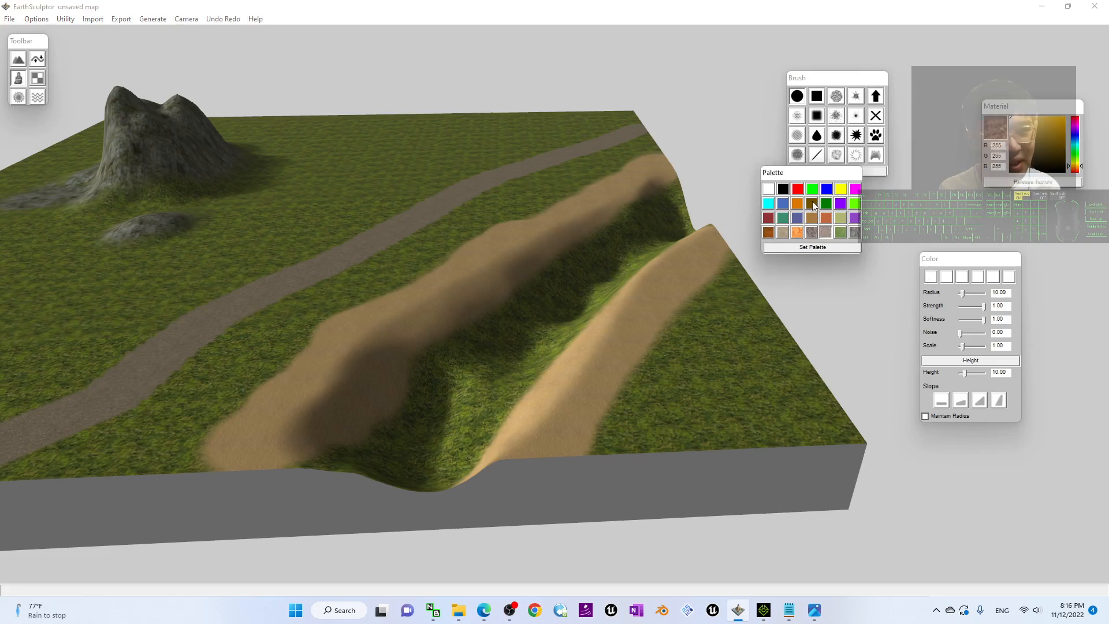
left_click(812, 204)
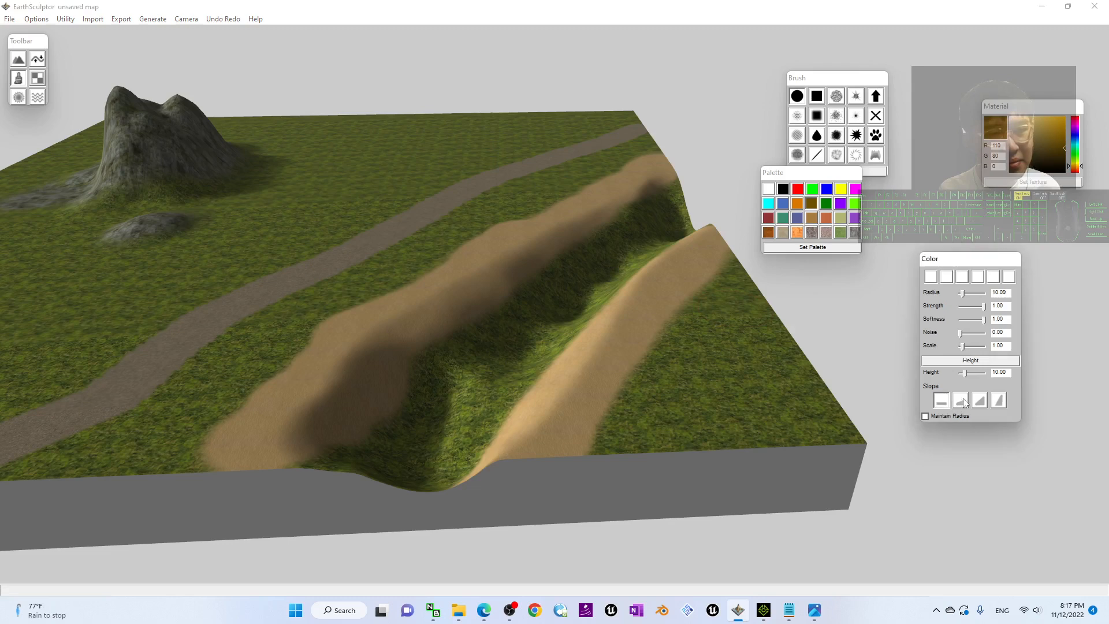
left_click_drag(470, 402, 469, 400)
scroll(469, 399, "up", 3)
scroll(508, 389, "down", 5)
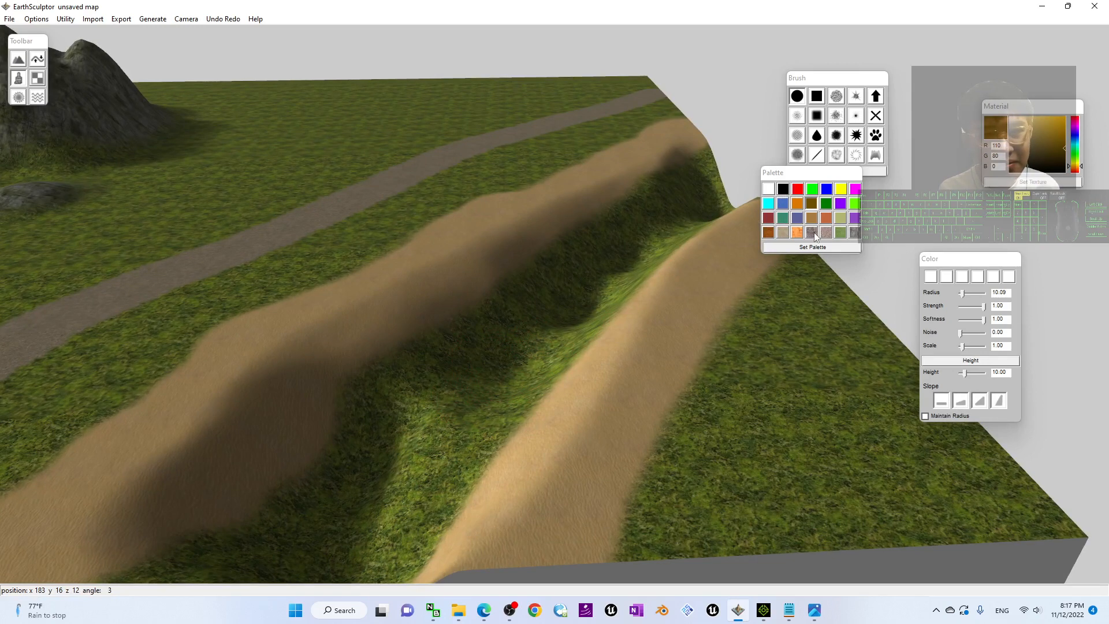
- Group the Material and Palette windows together, choose the grey-brown texture swatch, and switch to detail texture painting
left_click_drag(1005, 106, 797, 283)
left_click_drag(804, 171, 817, 187)
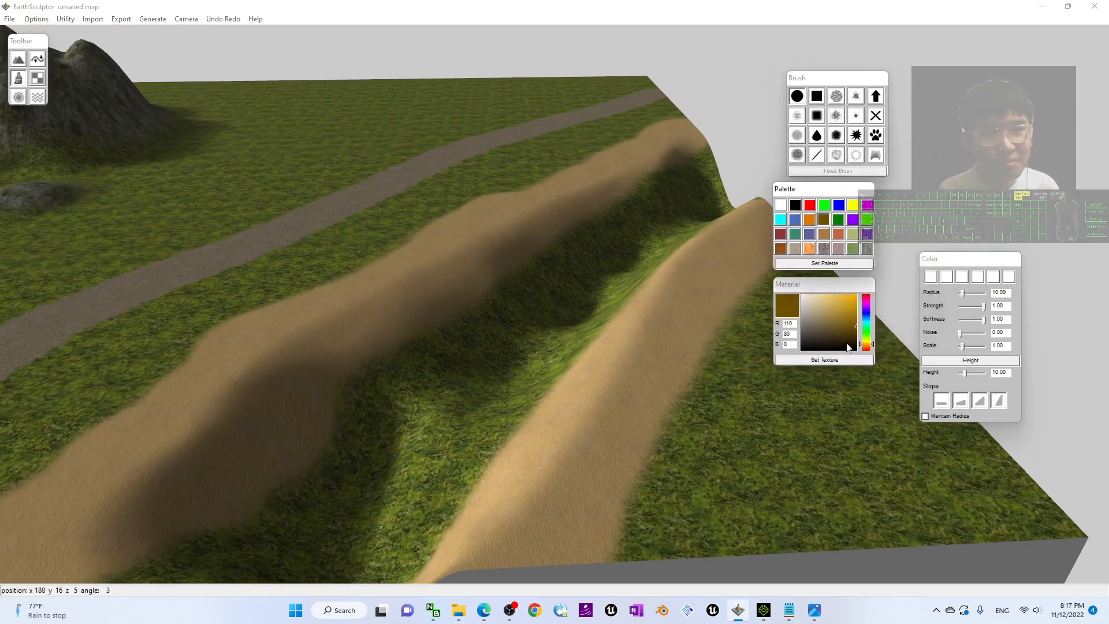
left_click(825, 249)
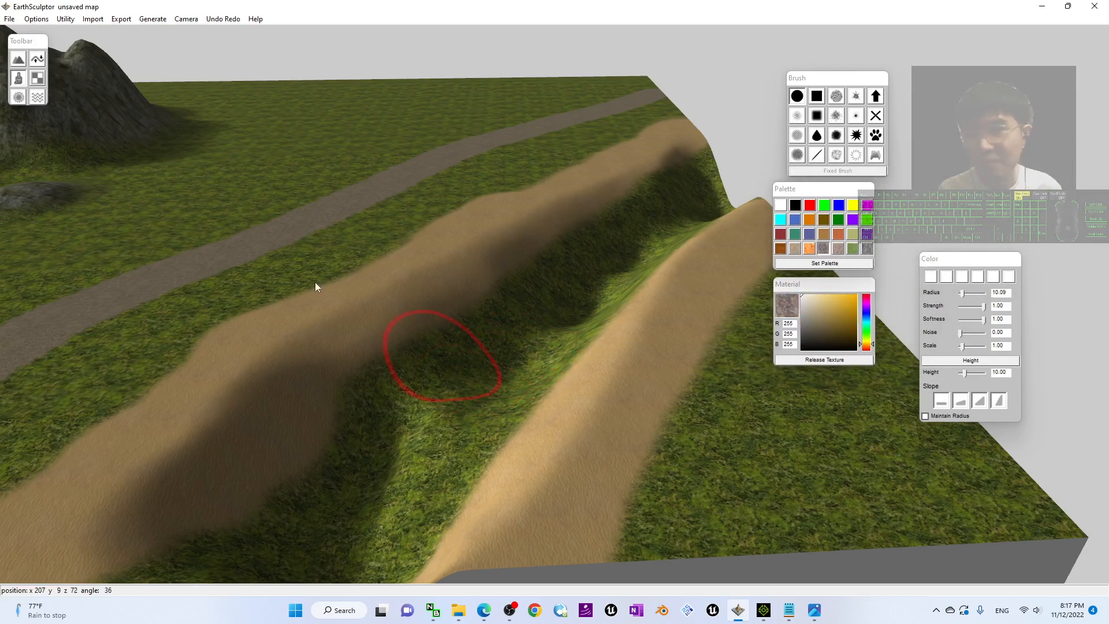
left_click(37, 78)
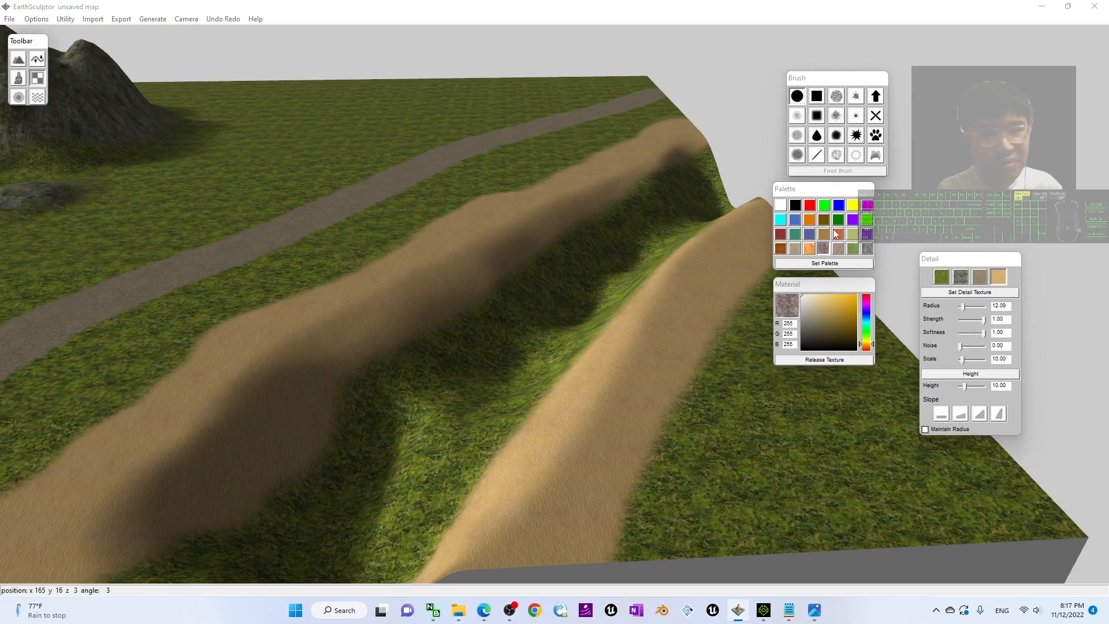
left_click(987, 278)
mouse_move(523, 359)
left_mouse_down()
mouse_move(419, 422)
mouse_move(397, 403)
mouse_move(420, 445)
mouse_move(448, 442)
left_mouse_up()
left_click(222, 19)
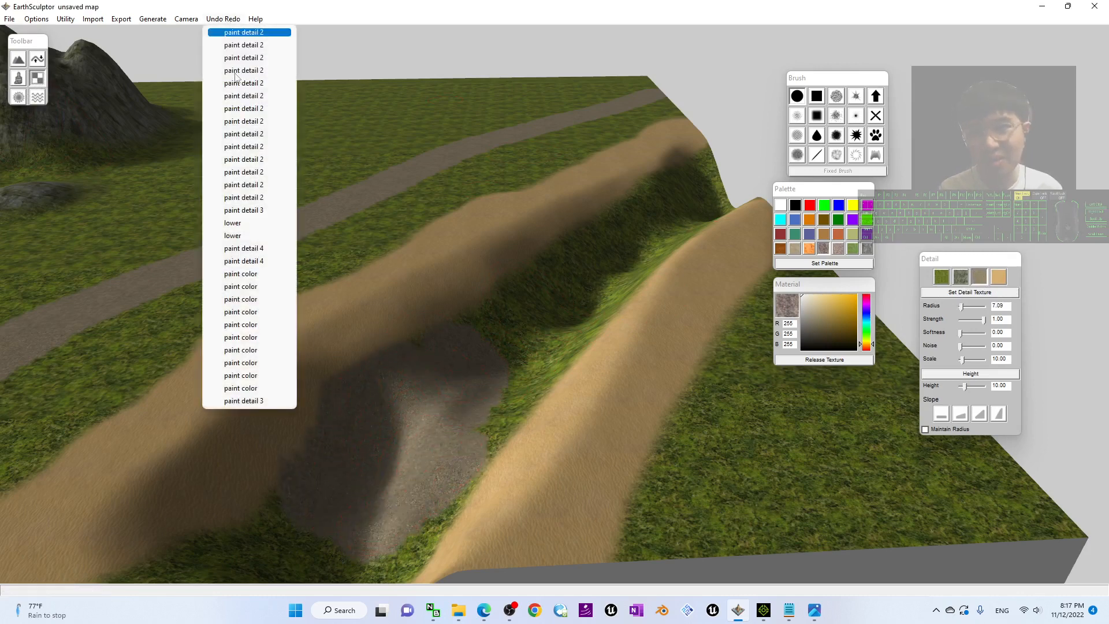
left_click(252, 401)
- Paint the inside slopes and floor of the trench with the sand detail texture, covering the grass along its whole length
left_click(998, 276)
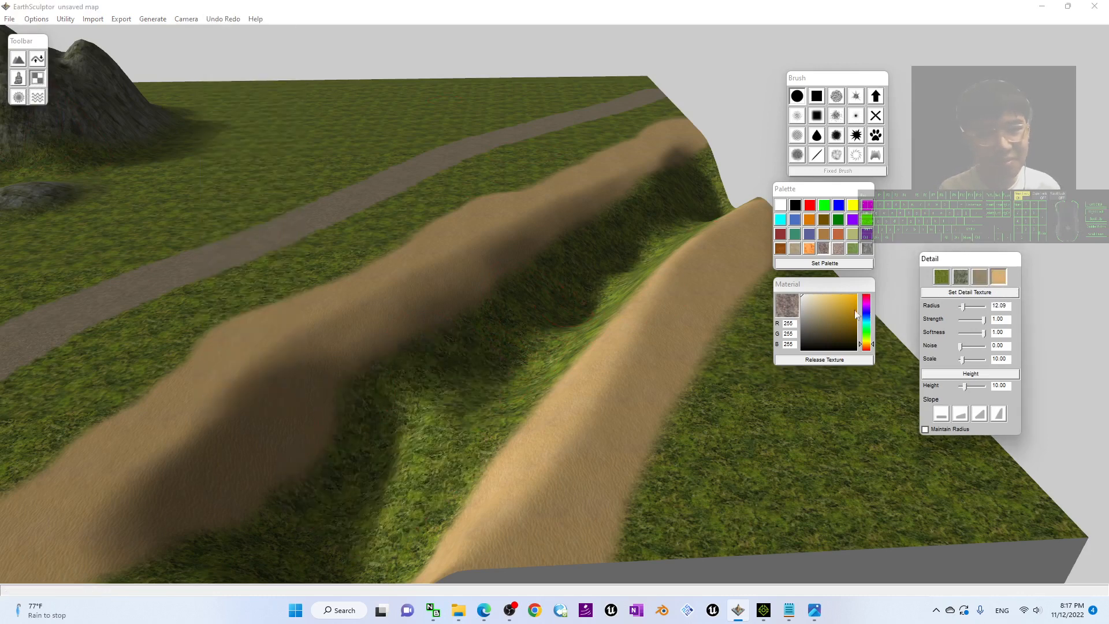
mouse_move(439, 404)
left_mouse_down()
mouse_move(409, 439)
mouse_move(711, 190)
left_mouse_up()
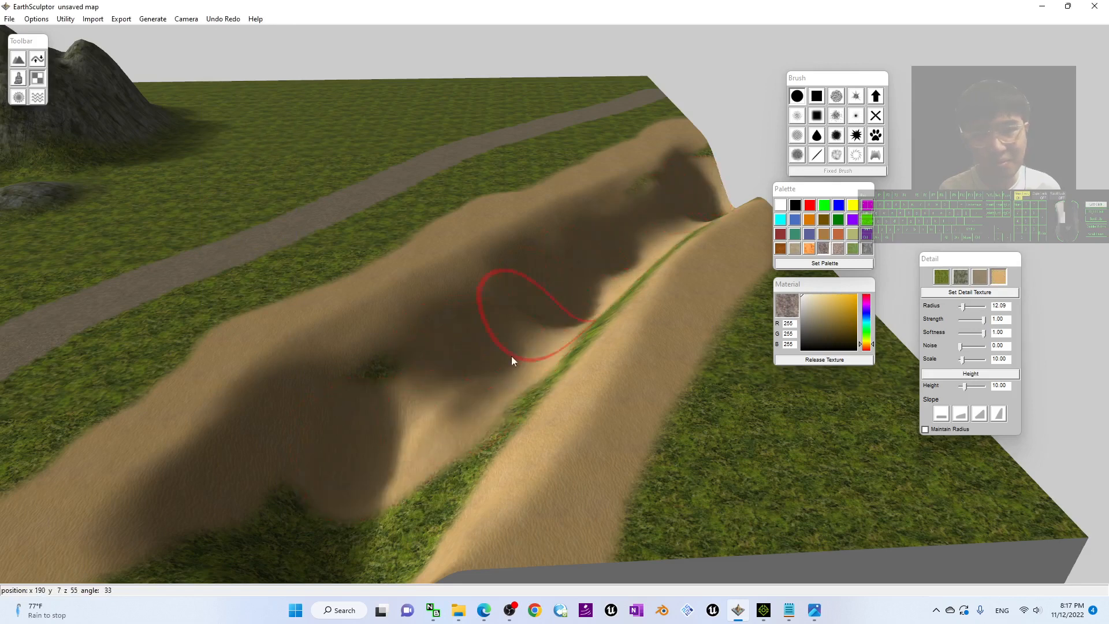
mouse_move(511, 358)
left_mouse_down()
mouse_move(431, 508)
mouse_move(602, 275)
mouse_move(435, 393)
mouse_move(645, 274)
mouse_move(499, 434)
mouse_move(674, 243)
left_mouse_up()
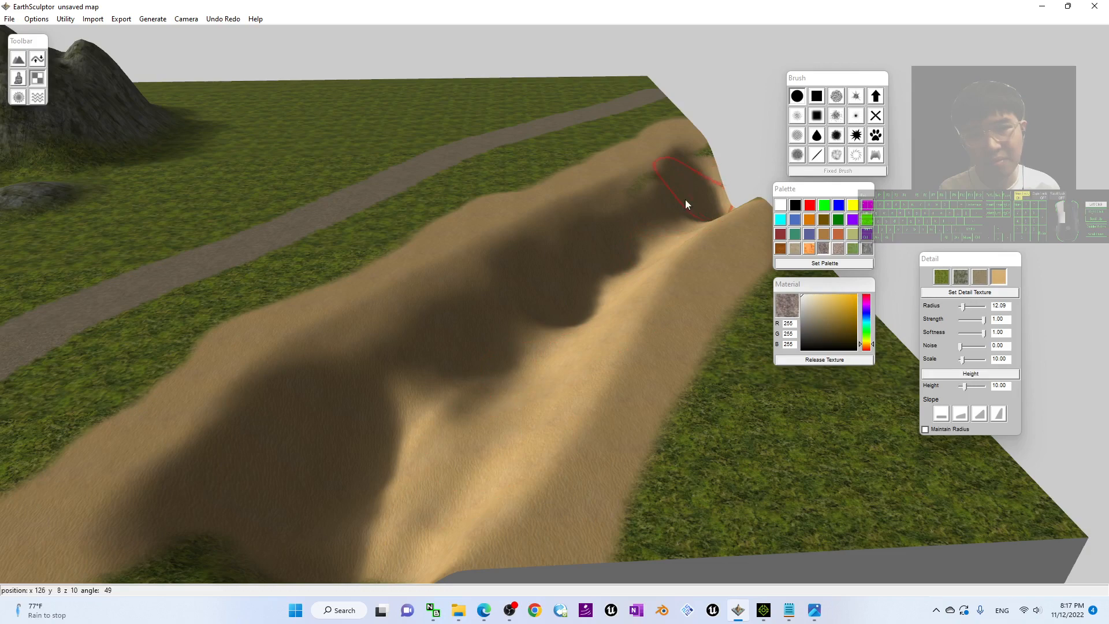
left_click_drag(685, 199, 665, 217)
scroll(465, 399, "down", 8)
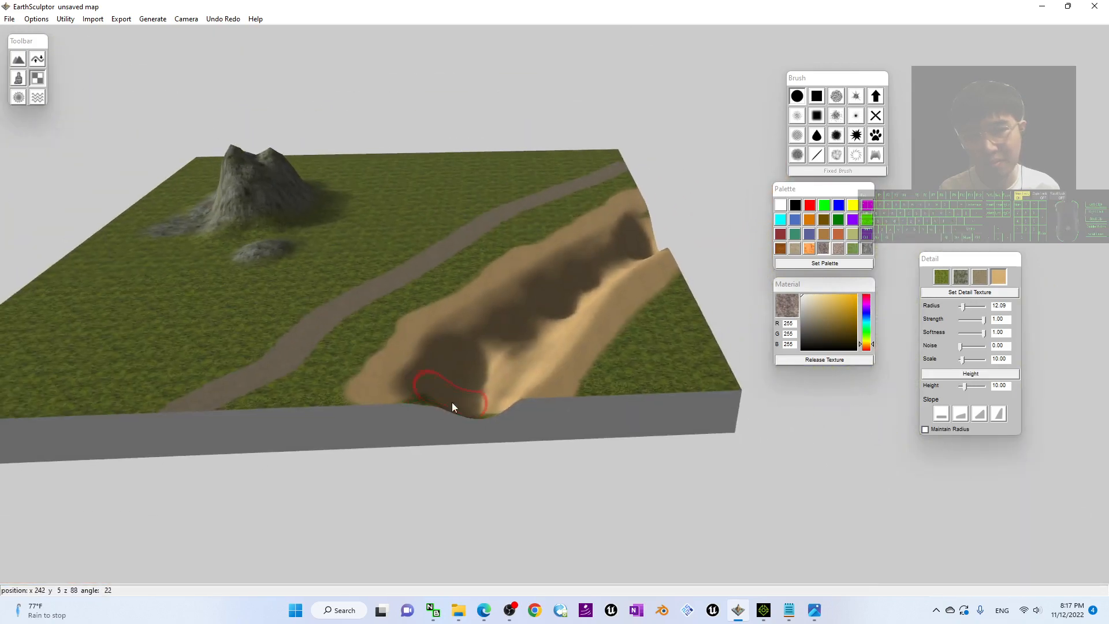
left_click_drag(451, 403, 459, 409)
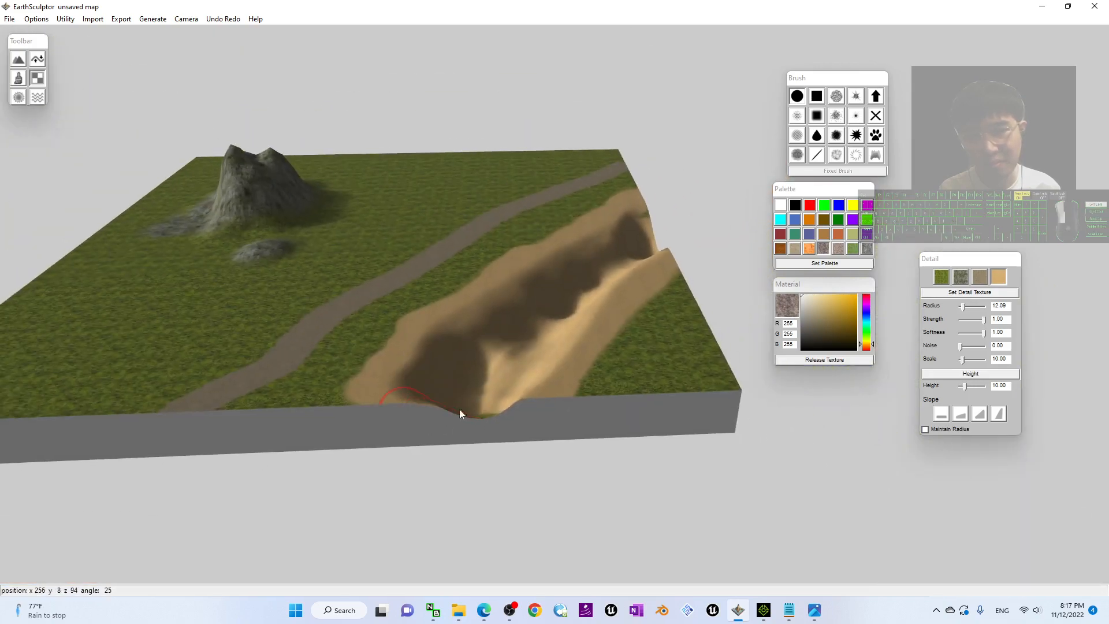
left_click(647, 217)
- Paint the rock detail texture onto the trench floor at its near end, up to the terrain edge
scroll(577, 289, "down", 5)
scroll(563, 301, "up", 6)
scroll(529, 328, "down", 4)
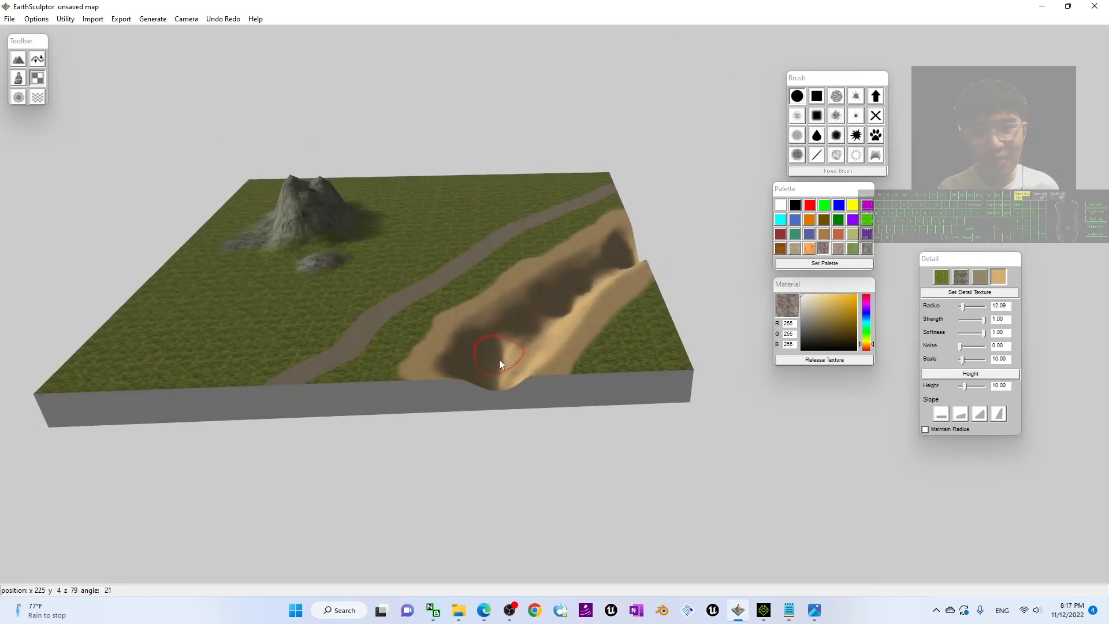
scroll(450, 329, "up", 4)
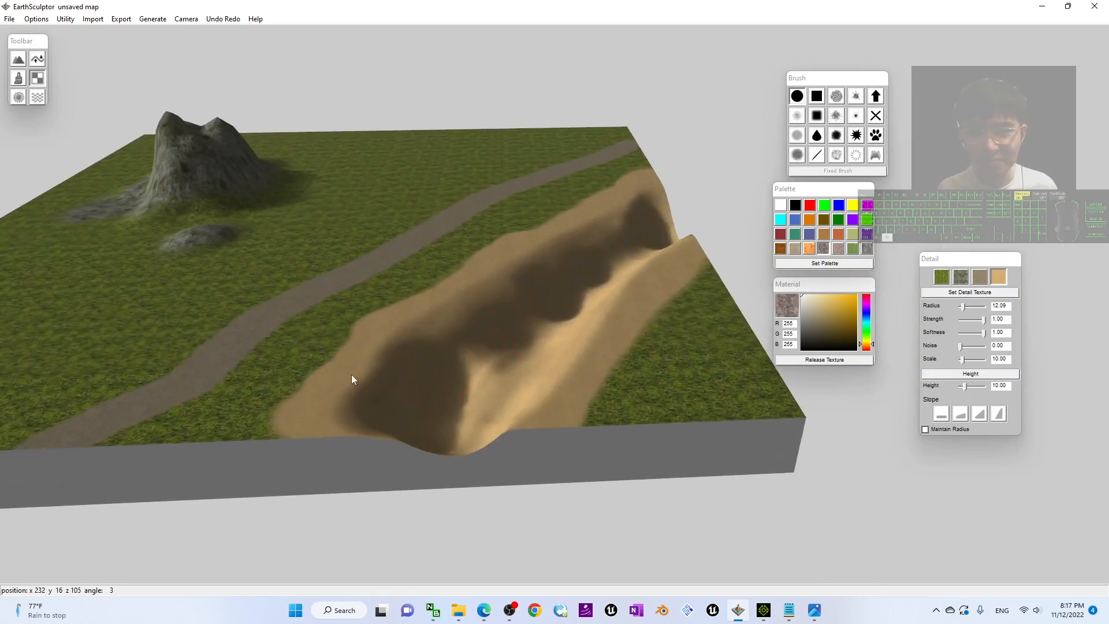
mouse_move(436, 391)
left_mouse_down("alt")
mouse_move(519, 366)
mouse_move(451, 333)
mouse_move(220, 339)
mouse_move(572, 345)
mouse_move(447, 342)
mouse_move(388, 360)
left_mouse_up("alt")
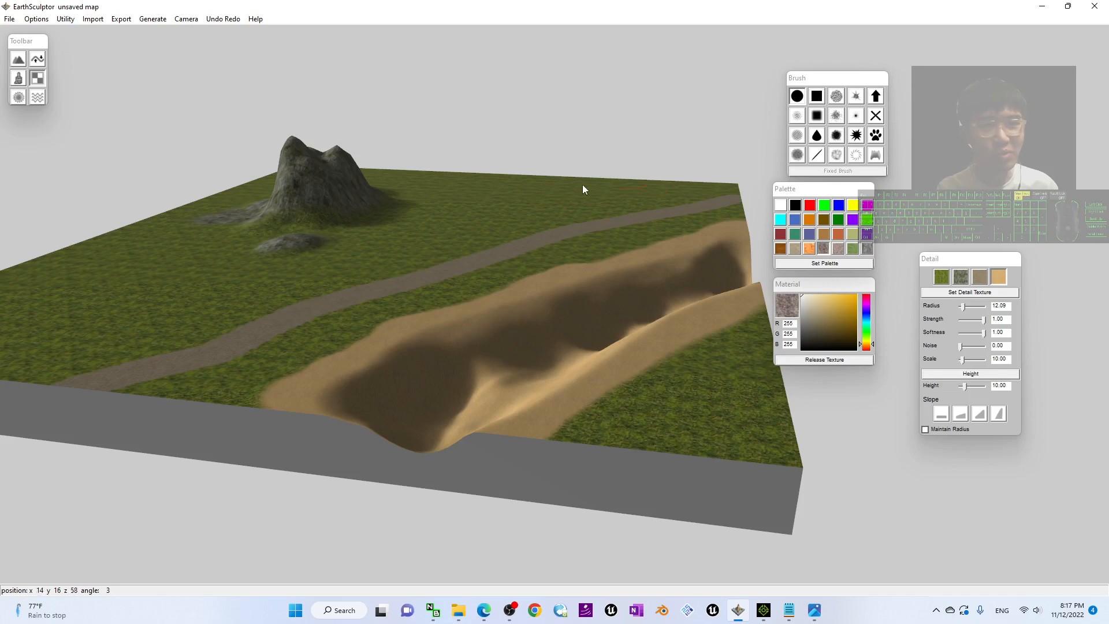
scroll(538, 192, "down", 5)
scroll(538, 192, "up", 5)
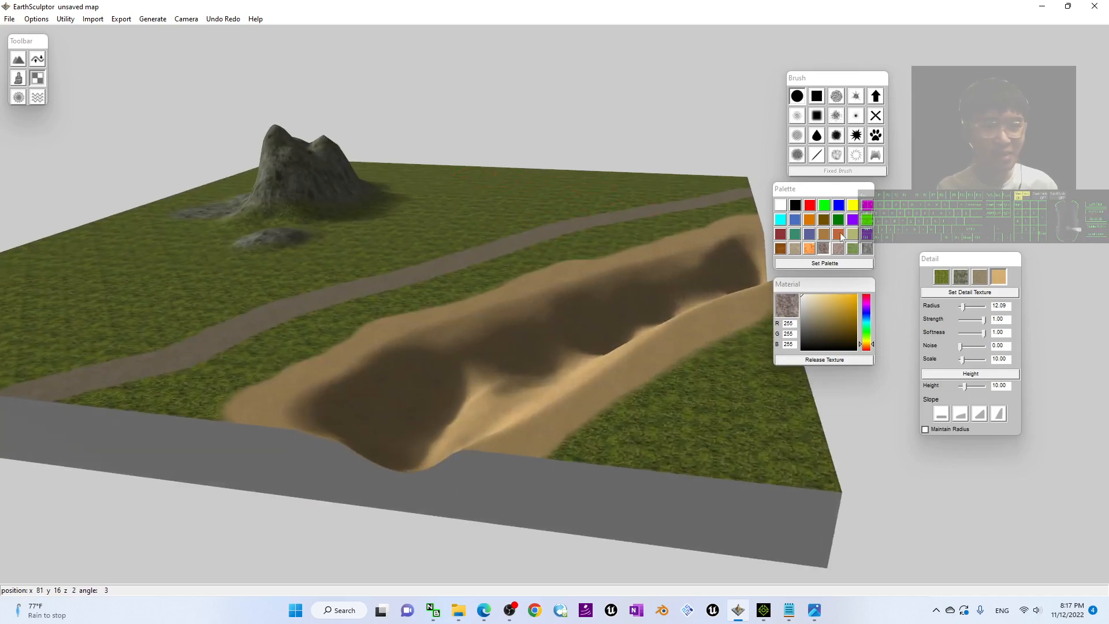
left_click(960, 277)
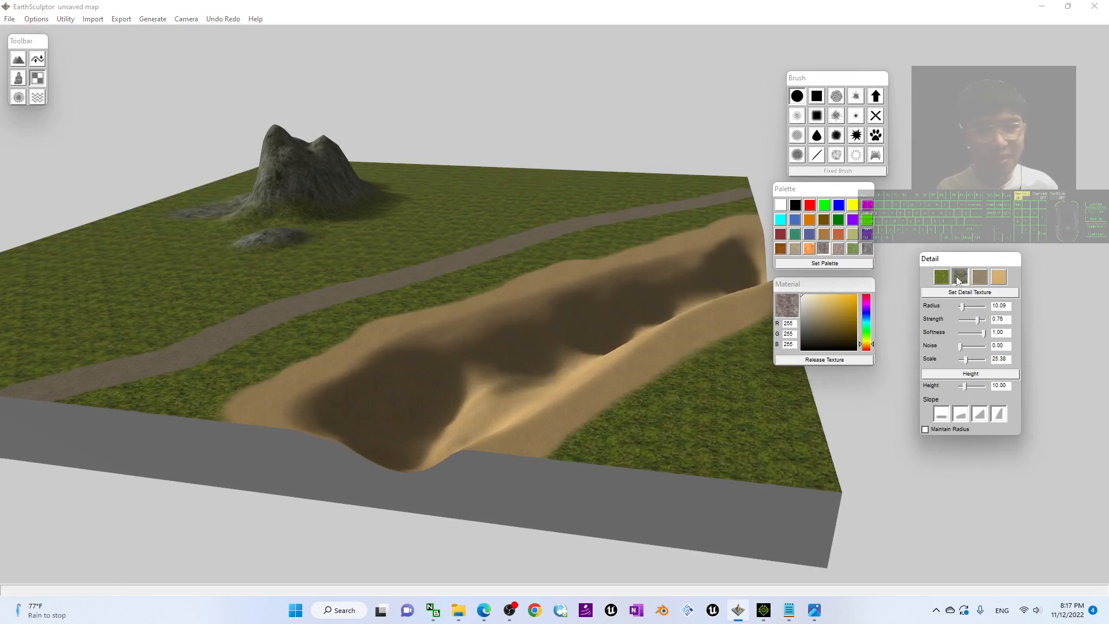
mouse_move(430, 438)
left_mouse_down()
mouse_move(493, 401)
mouse_move(418, 427)
mouse_move(490, 404)
mouse_move(459, 421)
left_mouse_up()
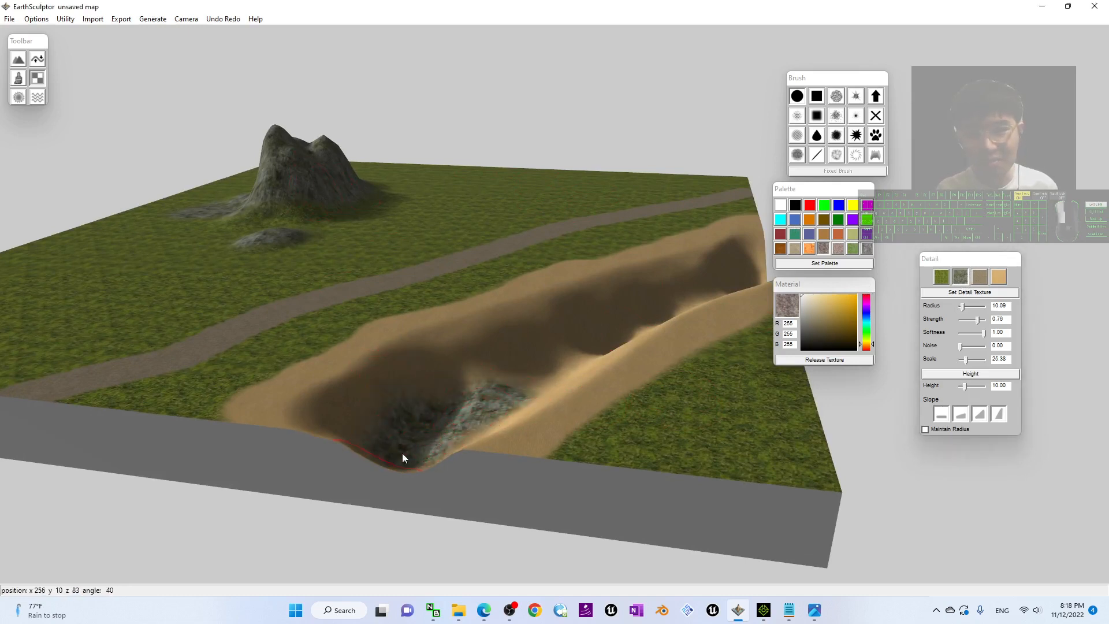
left_click_drag(401, 453, 430, 428)
- Extend the rock detail texture along the trench floor to its far end, keeping the banks sandy
scroll(482, 383, "down", 3)
left_click_drag(456, 392, 443, 396)
mouse_move(443, 397)
right_mouse_down()
mouse_move(543, 473)
mouse_move(548, 508)
right_mouse_up()
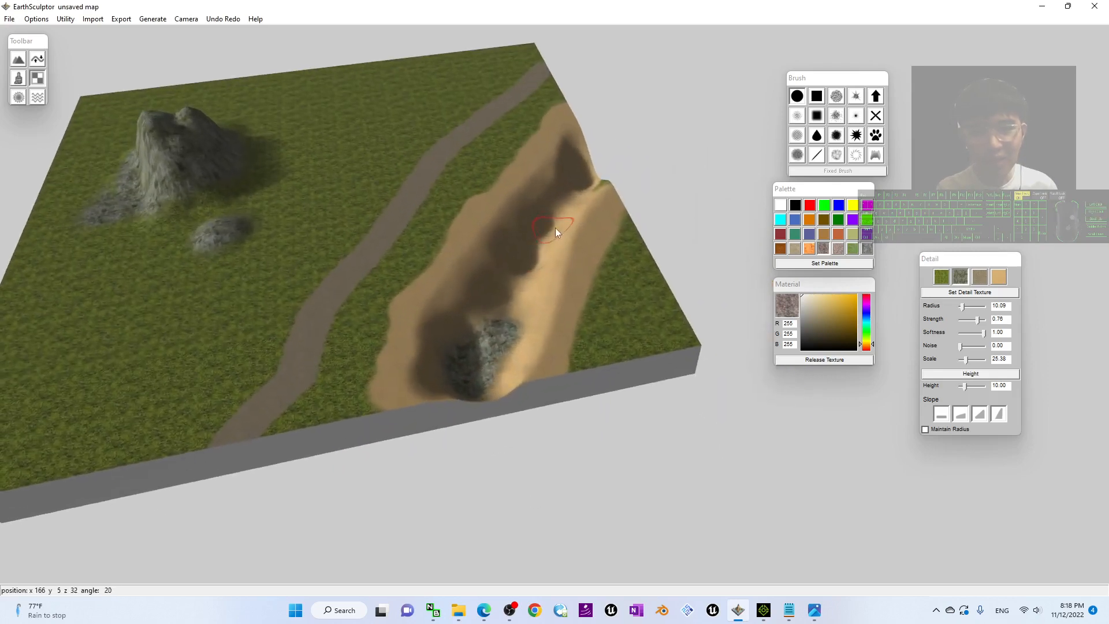
mouse_move(488, 316)
left_mouse_down()
mouse_move(476, 338)
mouse_move(536, 260)
left_mouse_up()
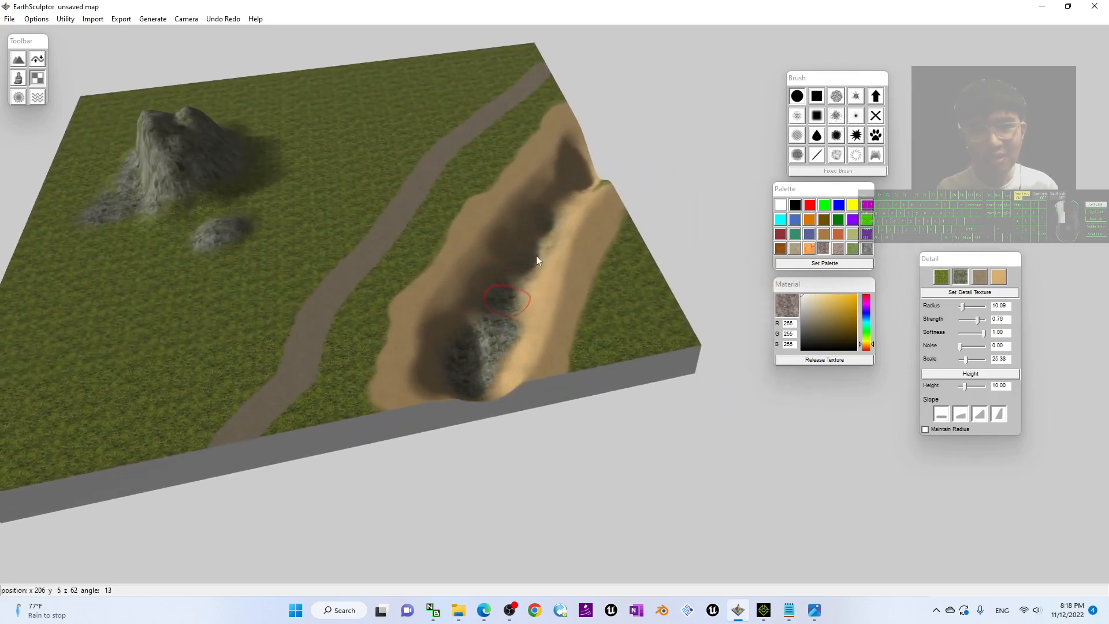
mouse_move(590, 175)
left_mouse_down()
mouse_move(502, 348)
mouse_move(505, 328)
left_mouse_up()
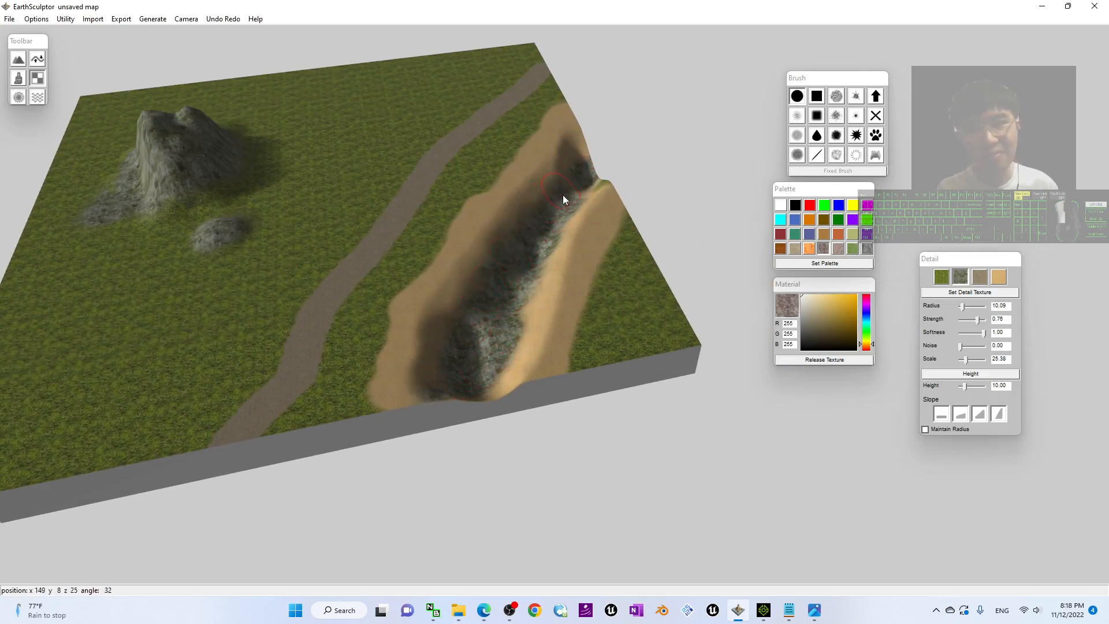
left_click_drag(562, 195, 583, 167)
- Examine the painted trench, path and mountain up close, from a low angle and in an overview of the terrain
scroll(361, 268, "up", 2)
scroll(347, 275, "down", 5)
scroll(359, 297, "up", 1)
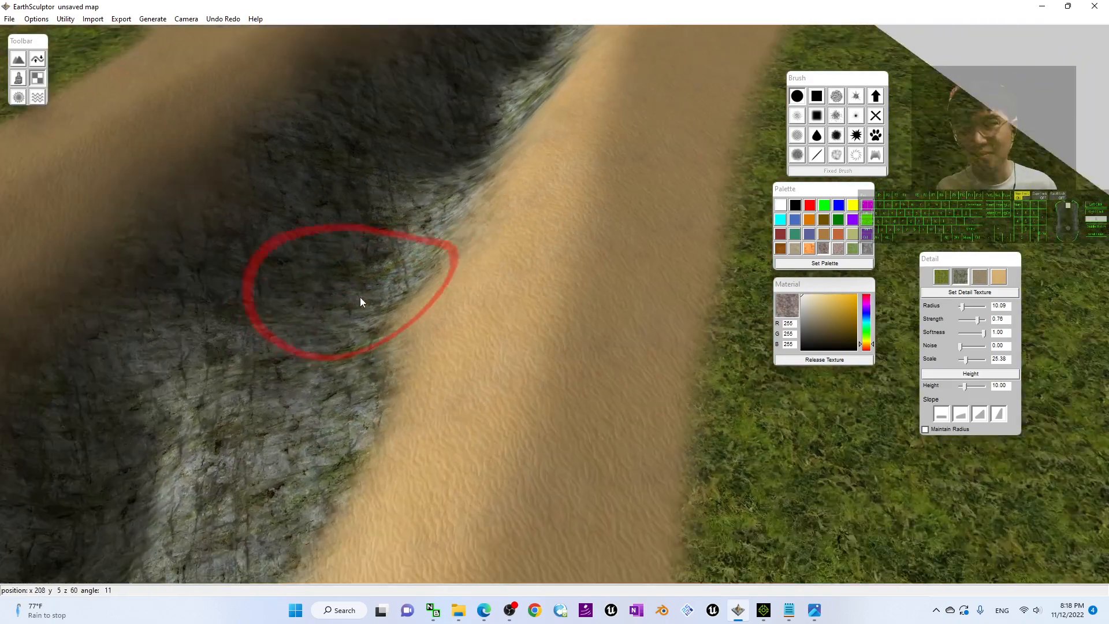
scroll(359, 297, "up", 3)
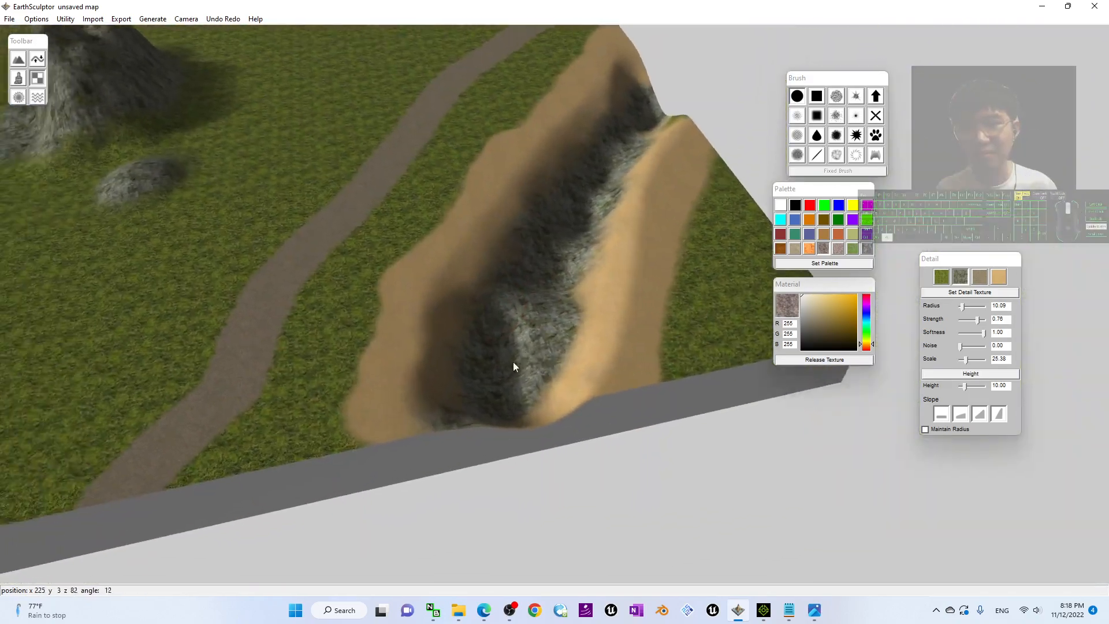
middle_click_drag(513, 361, 528, 358, "alt")
mouse_move(528, 358)
left_mouse_down("alt")
mouse_move(508, 272)
mouse_move(604, 276)
mouse_move(602, 252)
mouse_move(331, 313)
mouse_move(447, 245)
left_mouse_up("alt")
scroll(495, 244, "up", 3)
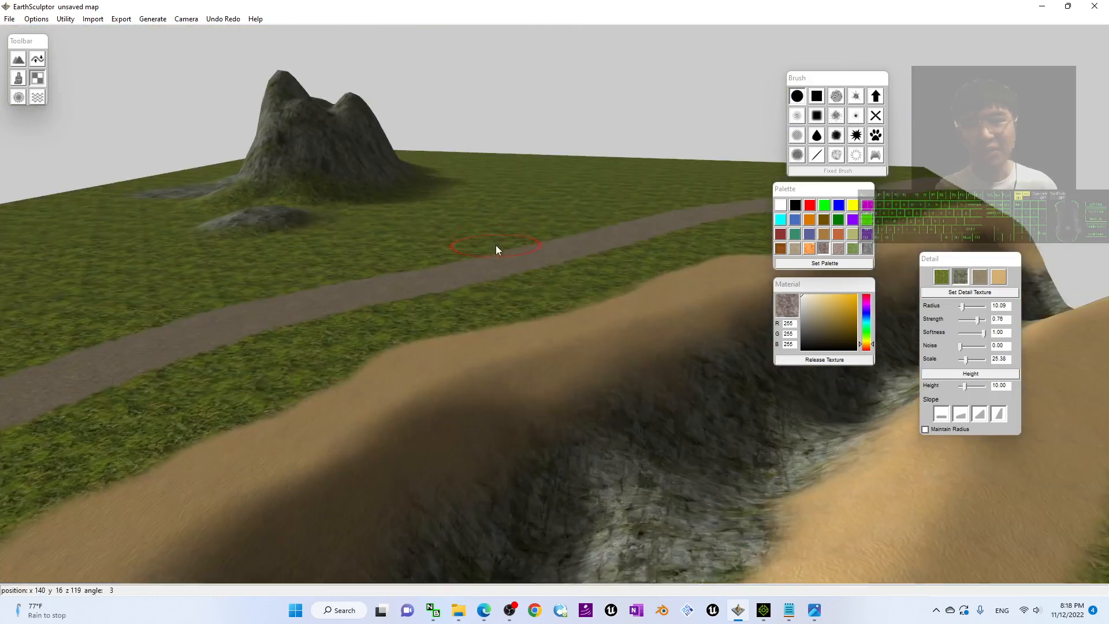
scroll(526, 239, "down", 5)
scroll(521, 241, "up", 2)
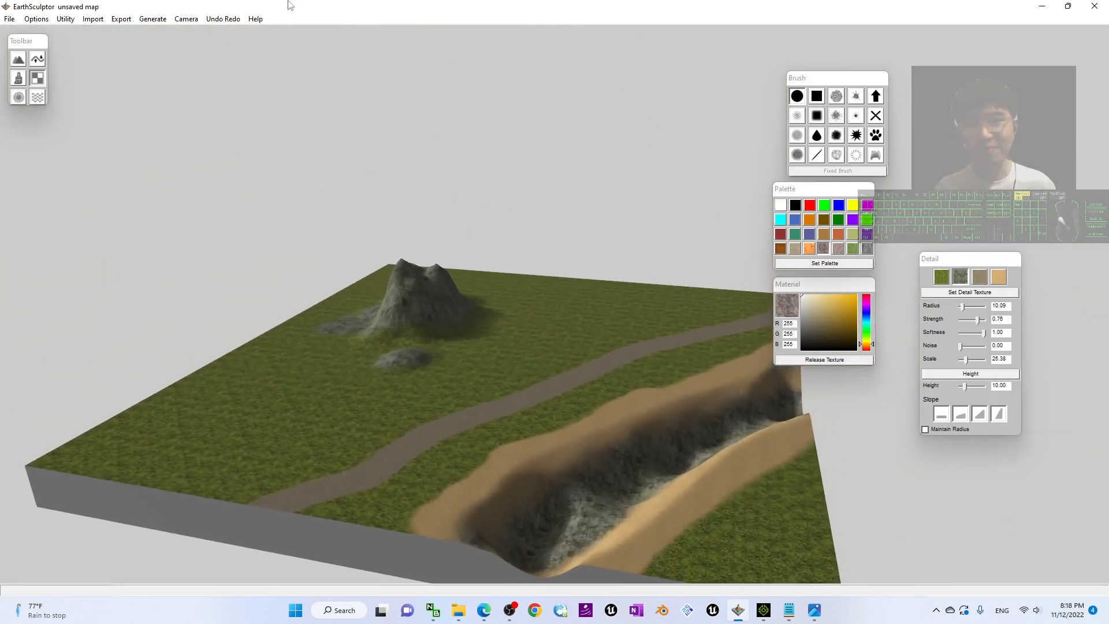
- Restore the maximized terrain window to a smaller size and create a folder named Terrain01 on the desktop
double_click(317, 7)
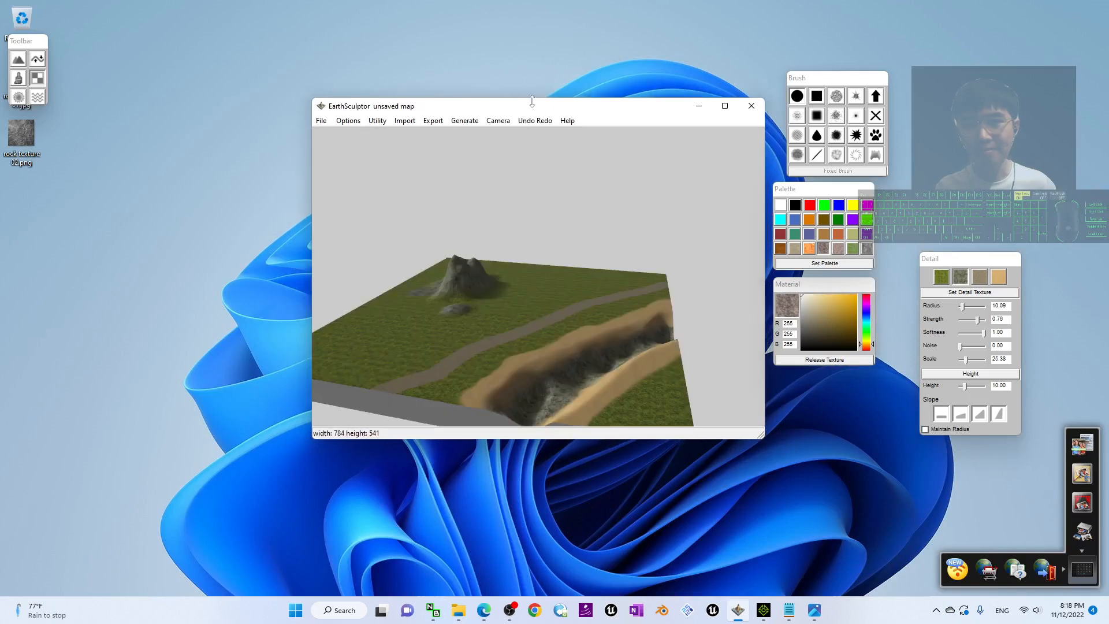
left_click(321, 122)
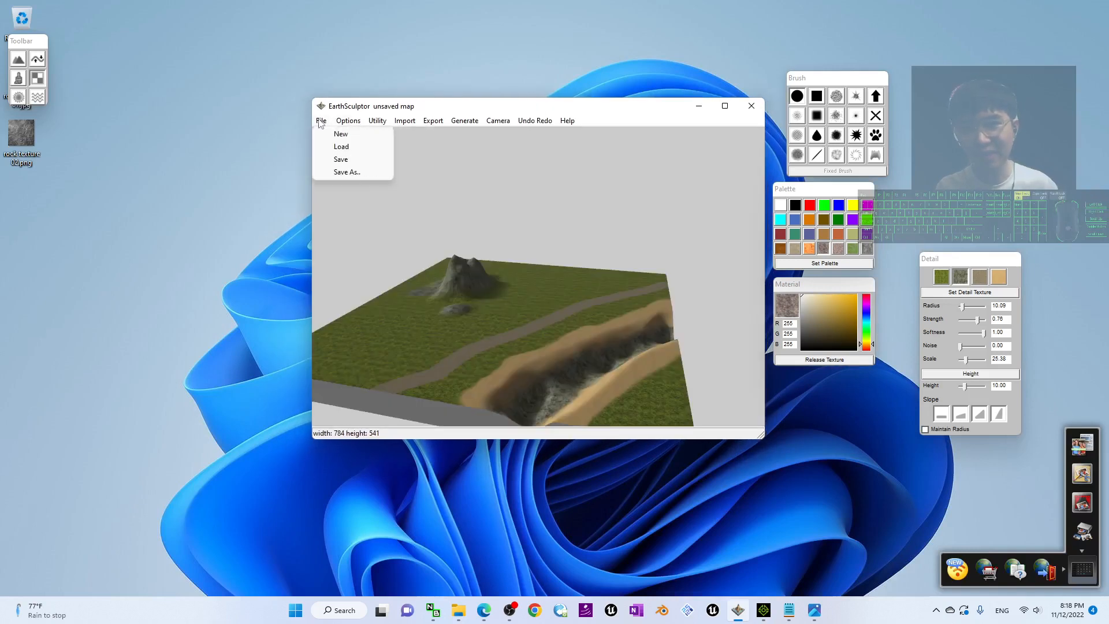
left_click(321, 123)
left_click(319, 122)
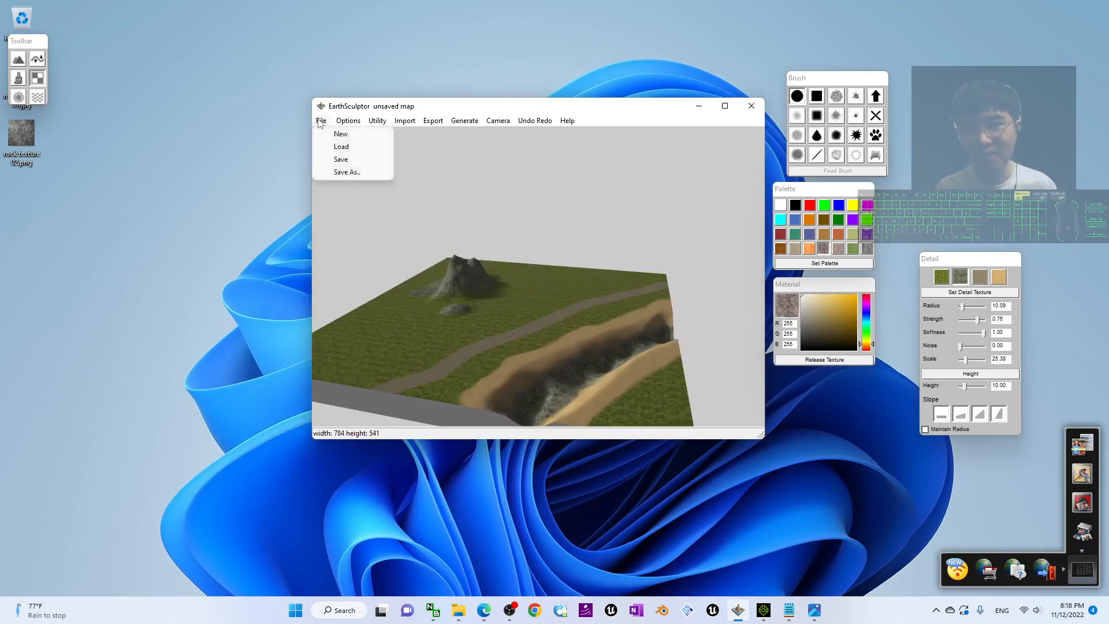
left_click(69, 301)
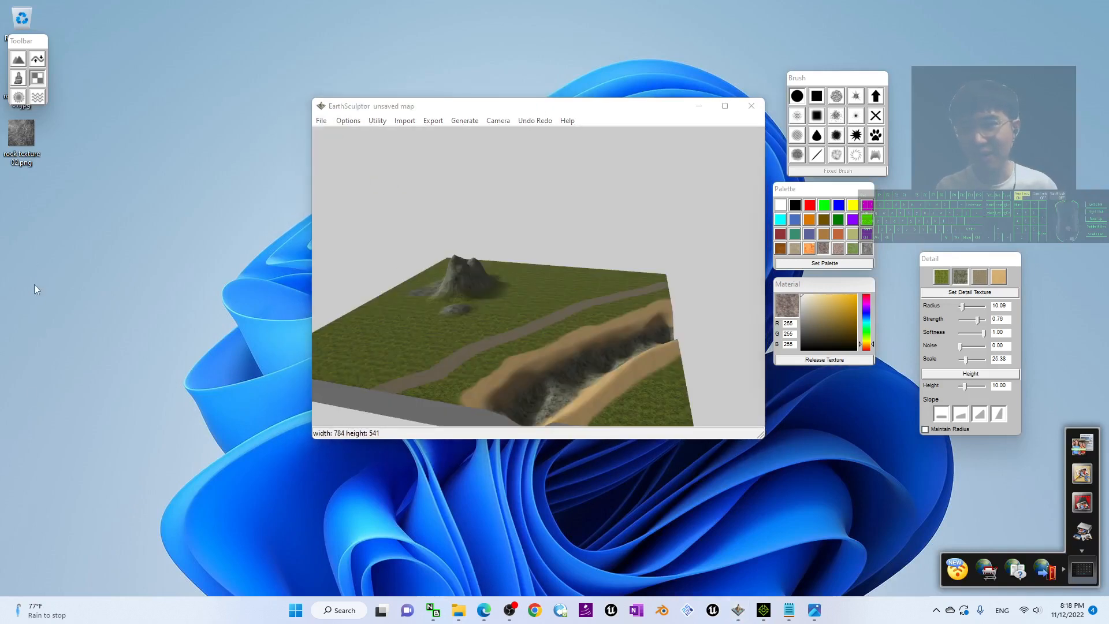
right_click(50, 256)
mouse_move(114, 330)
left_click(286, 332)
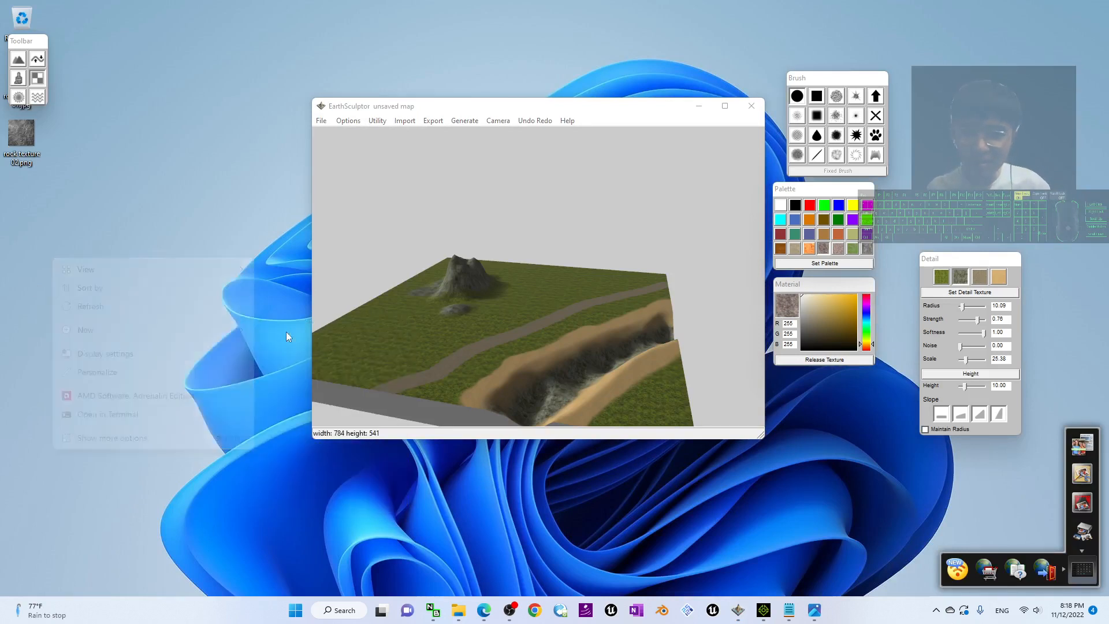
type("Ter")
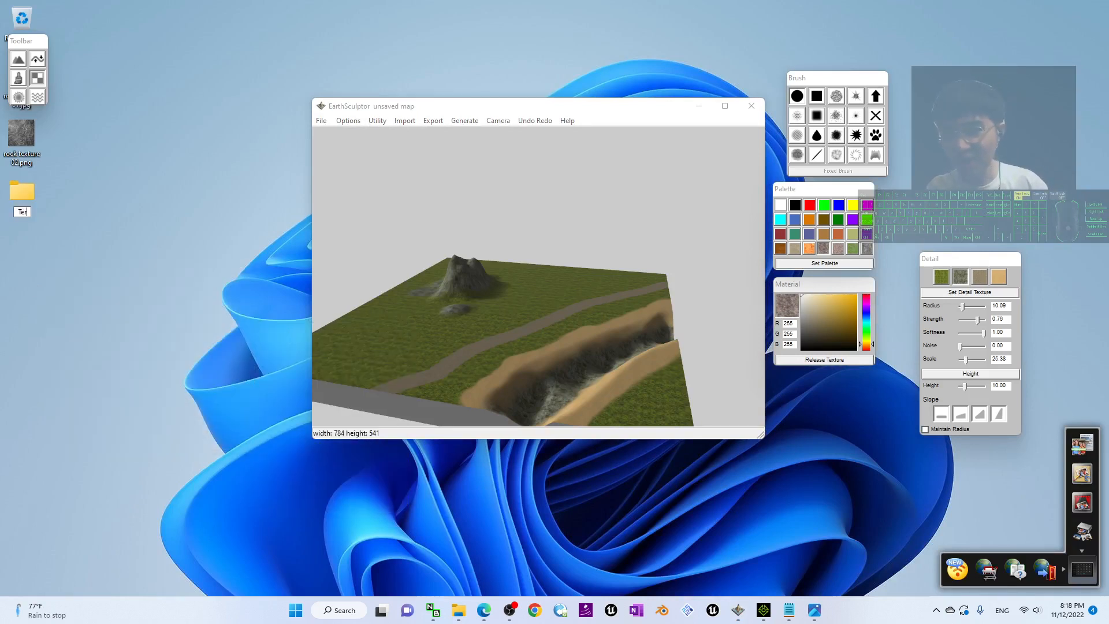
type("rain01")
key("Return")
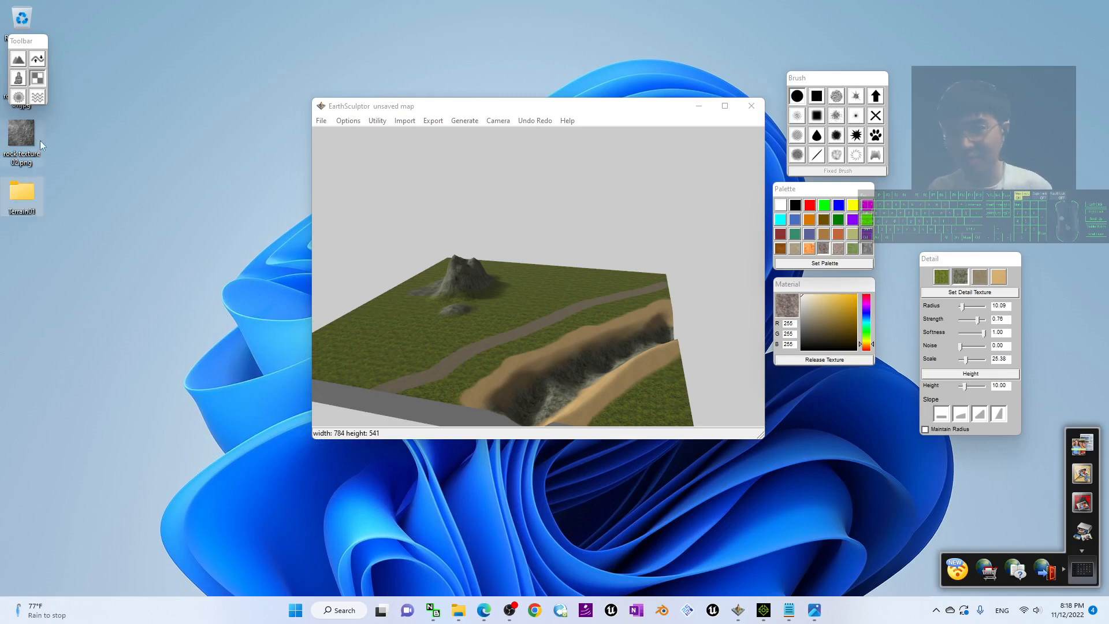
- Open the Terrain01 folder beside the terrain window and save the map into it as terrain01
double_click(26, 192)
left_click_drag(613, 109, 725, 123)
left_click(434, 134)
left_click(462, 182)
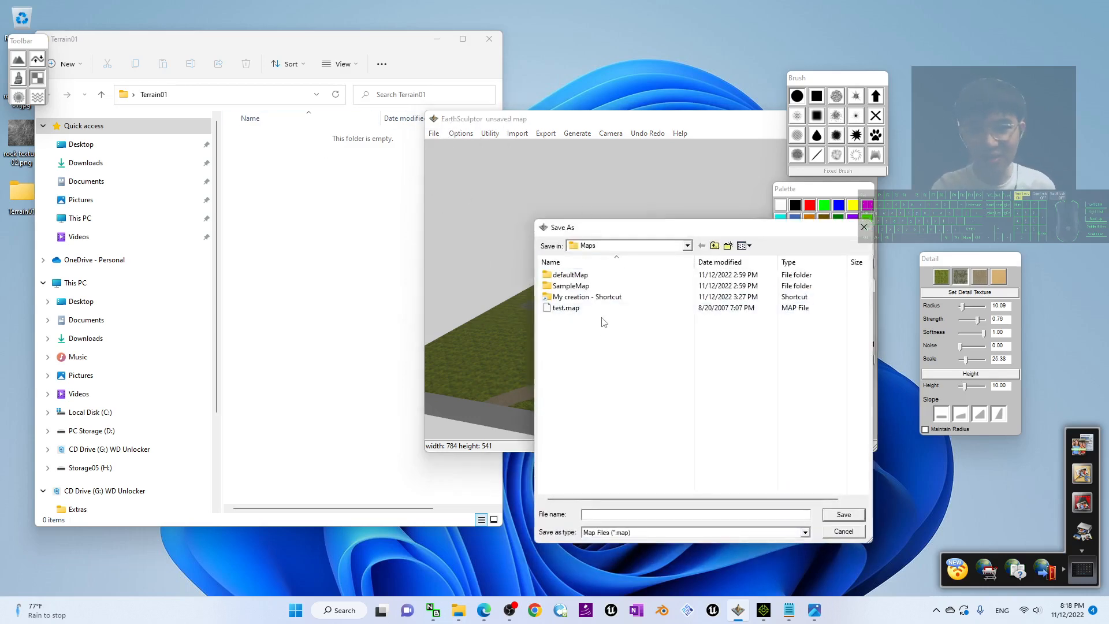
left_click(687, 246)
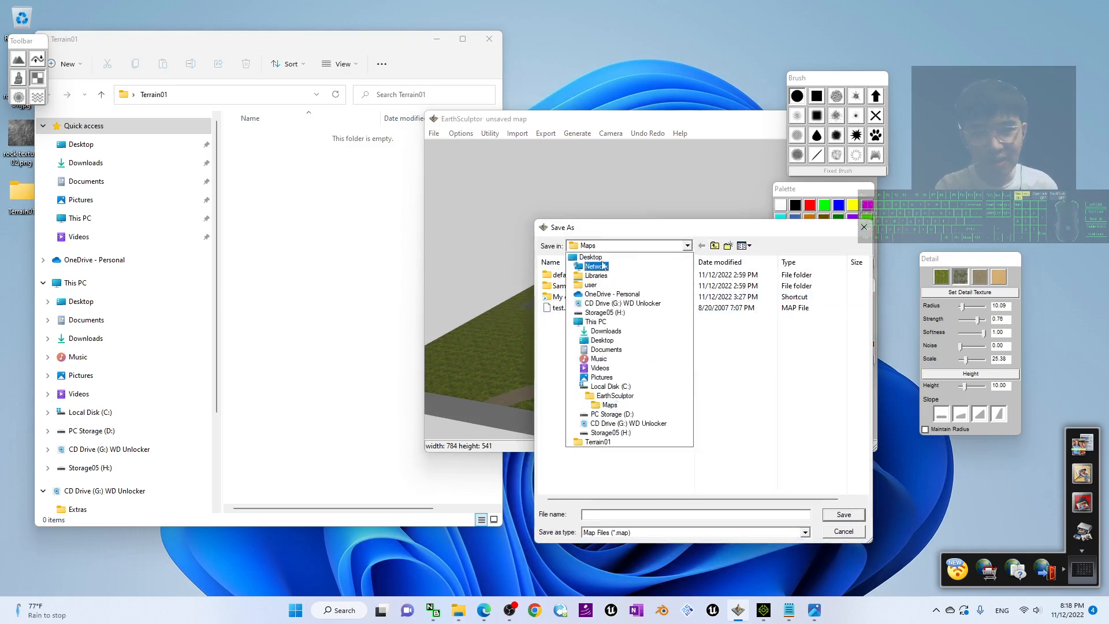
left_click(590, 257)
double_click(705, 370)
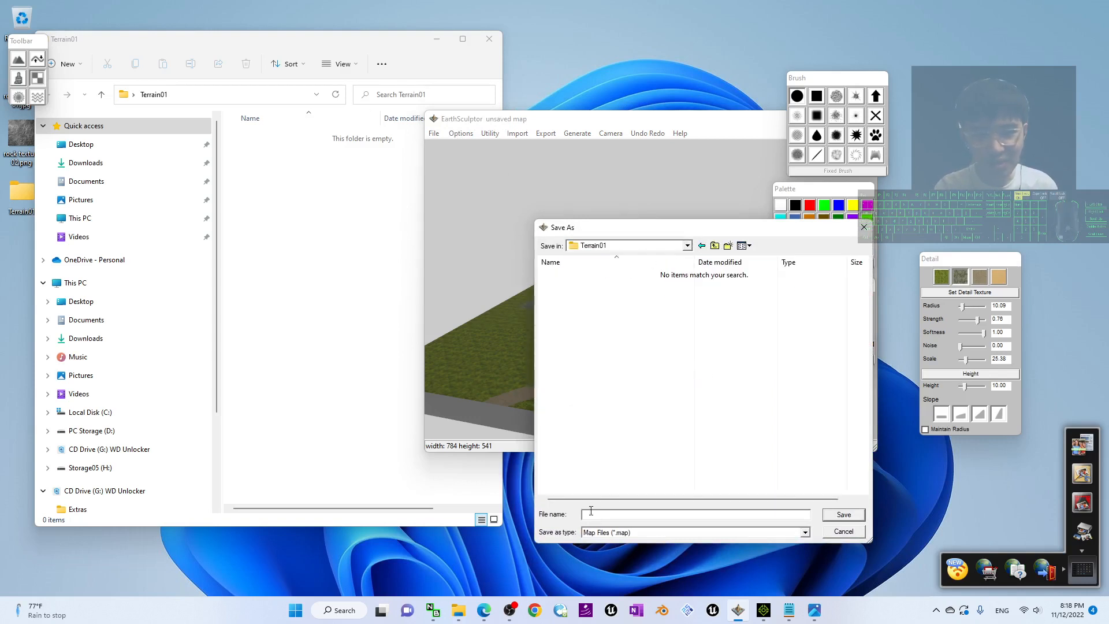
type("te")
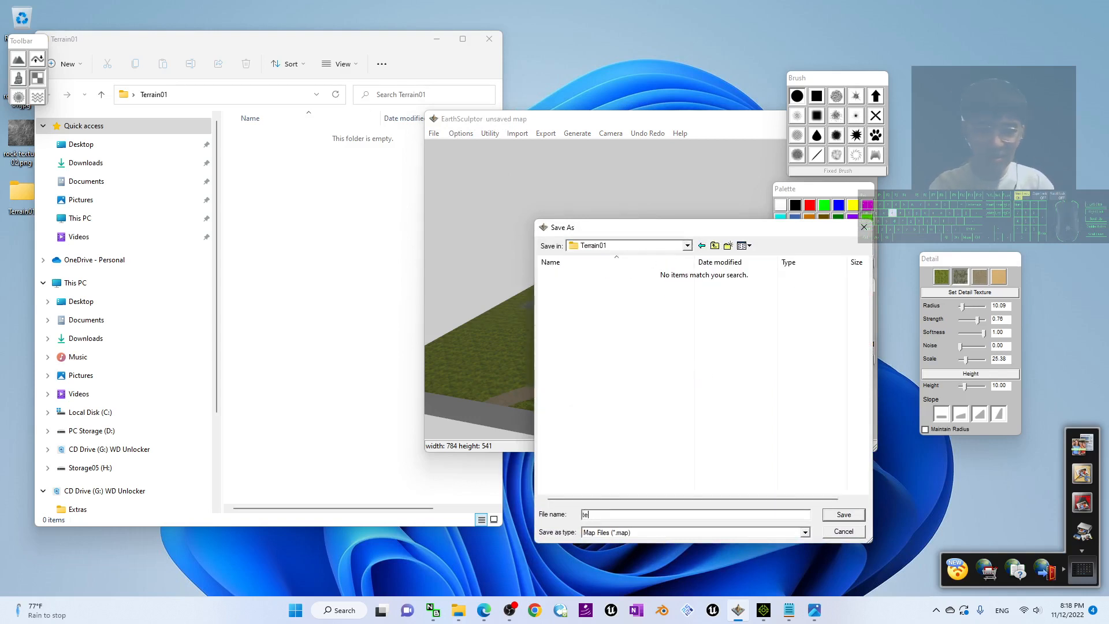
type("rrain01")
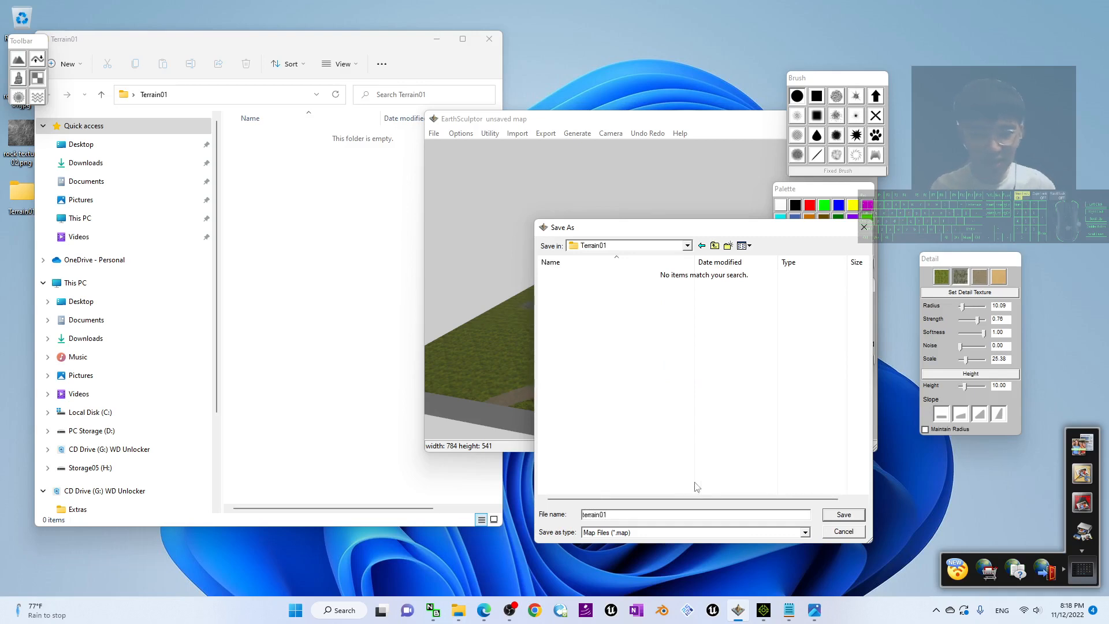
left_click(832, 516)
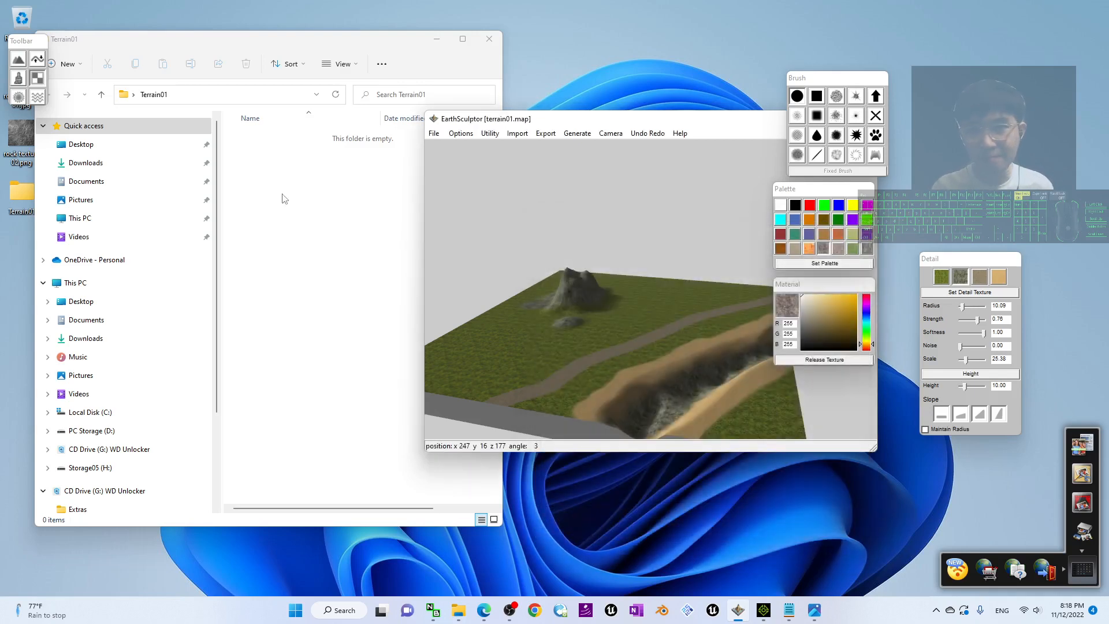
- Refresh the Terrain01 folder and check the map files saved in it
left_click(285, 277)
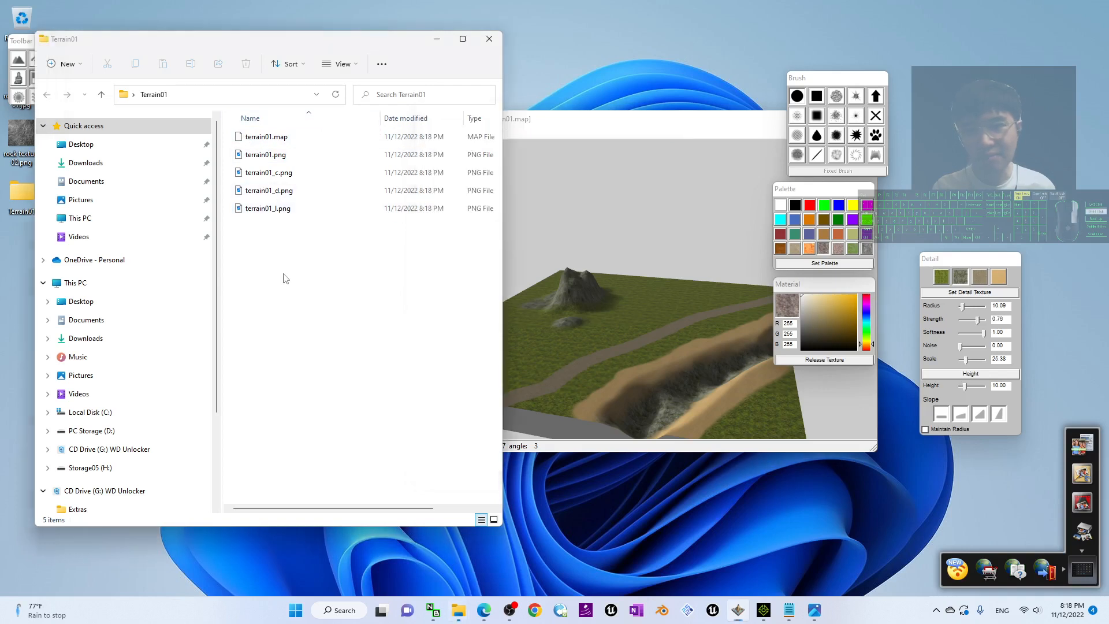
right_click(287, 277)
left_click(283, 247)
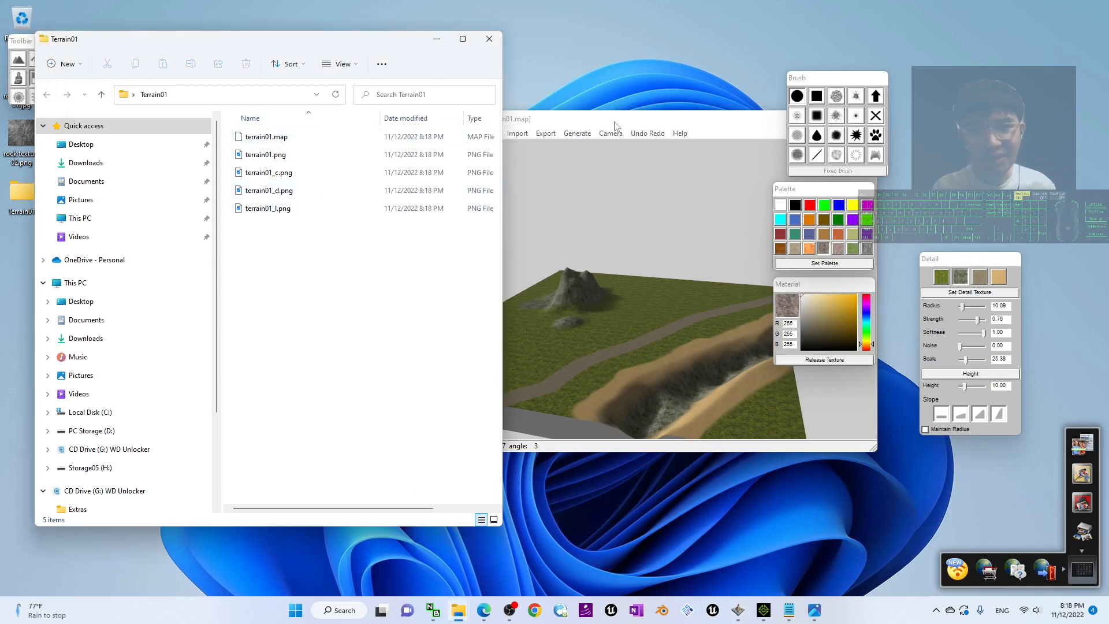
- Set up a terrain textures export at 2048 x 2048 with only detail enabled, turning off hardware render, color and light
left_click_drag(616, 114, 638, 118)
left_click(546, 137)
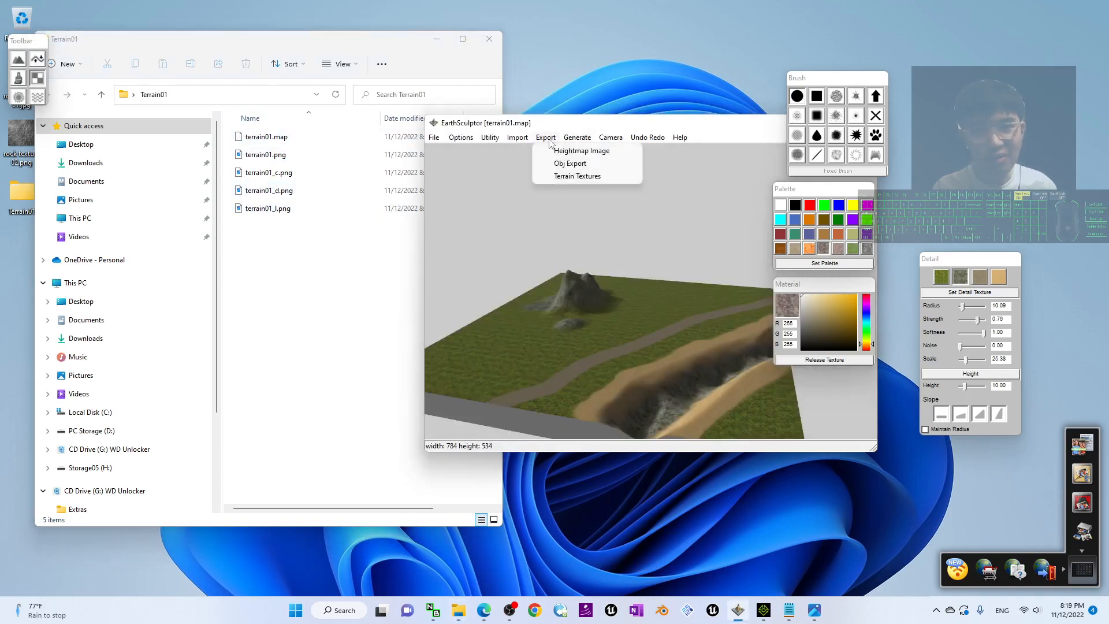
left_click(557, 139)
left_click(550, 138)
left_click(543, 139)
left_click(543, 140)
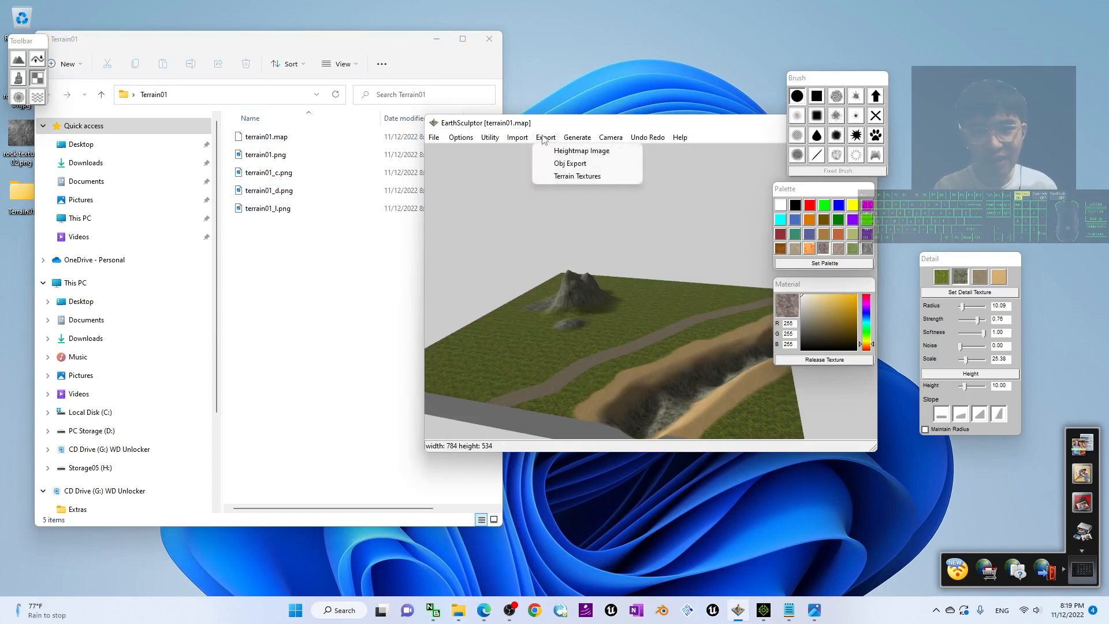
left_click(569, 176)
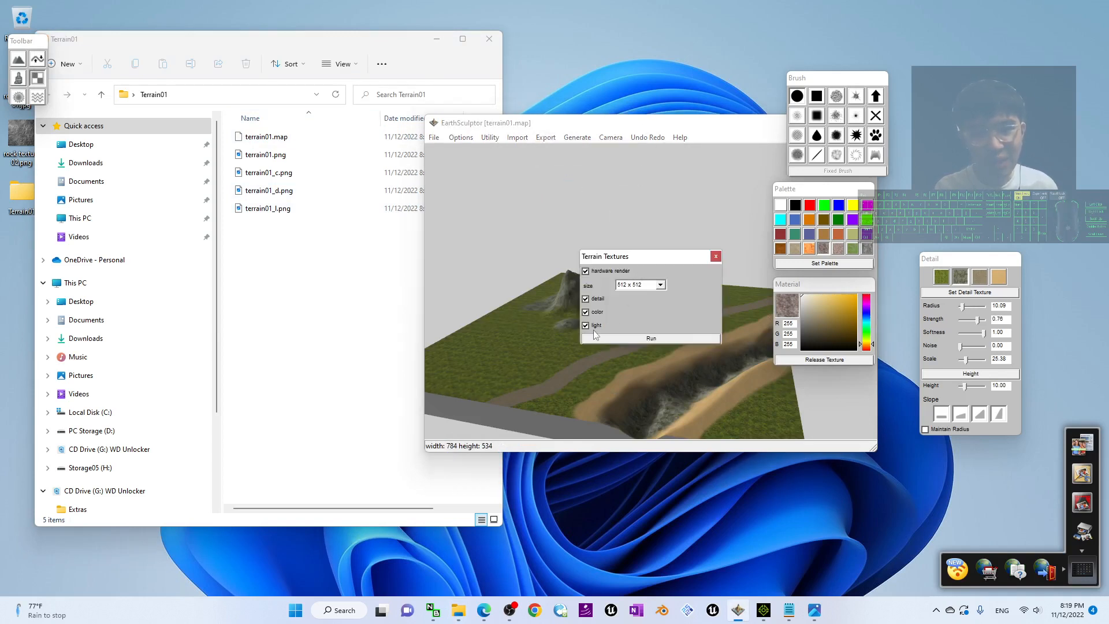
left_click(586, 270)
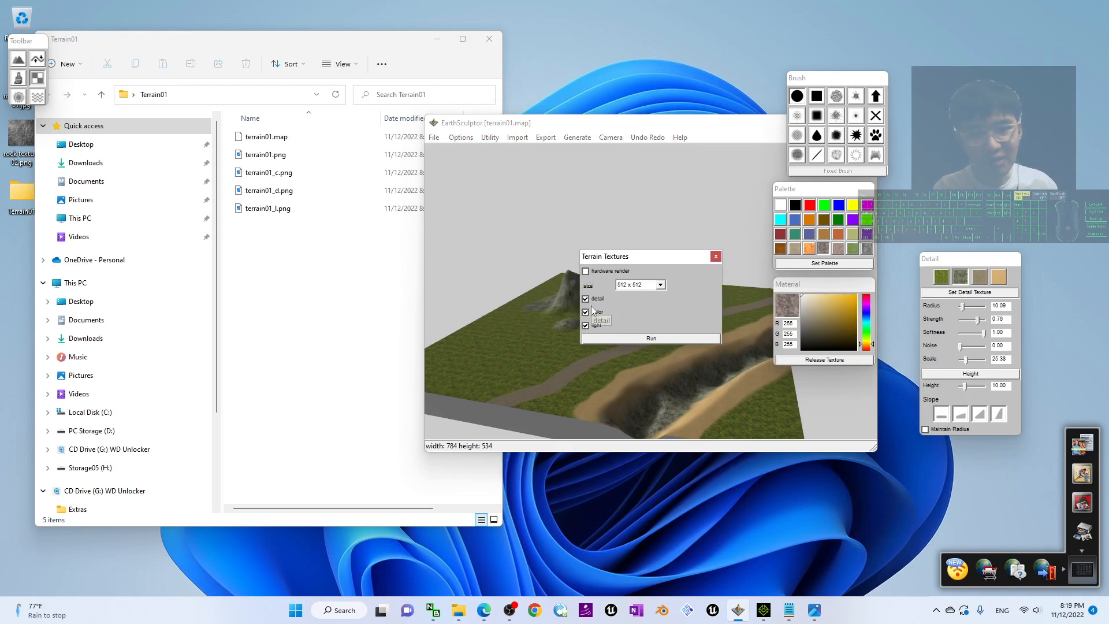
left_click(586, 312)
left_click(586, 326)
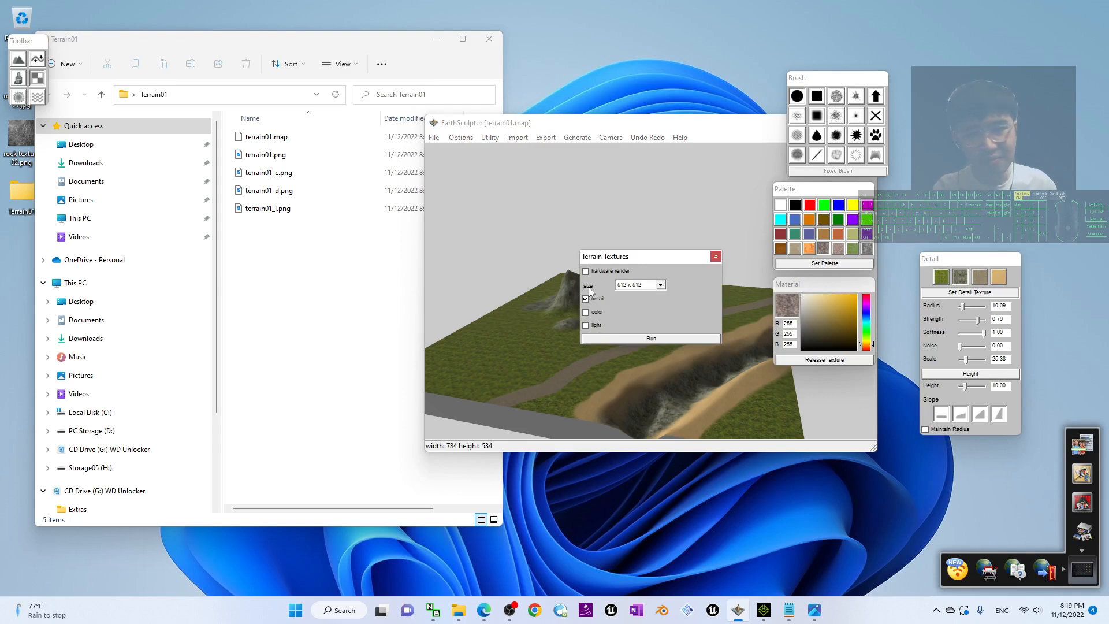
left_click(660, 285)
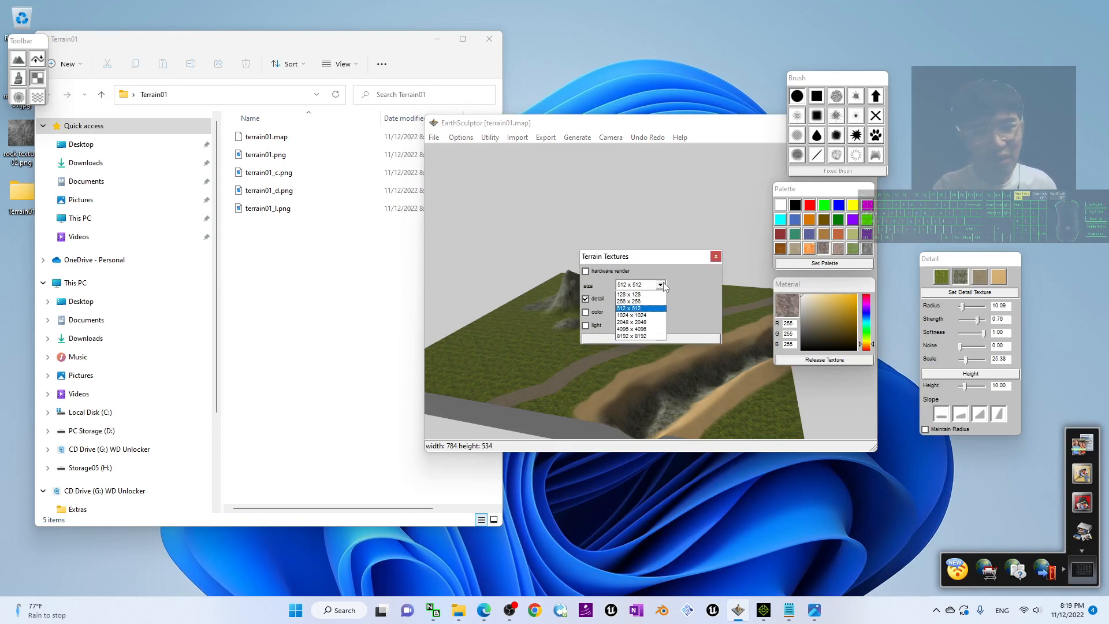
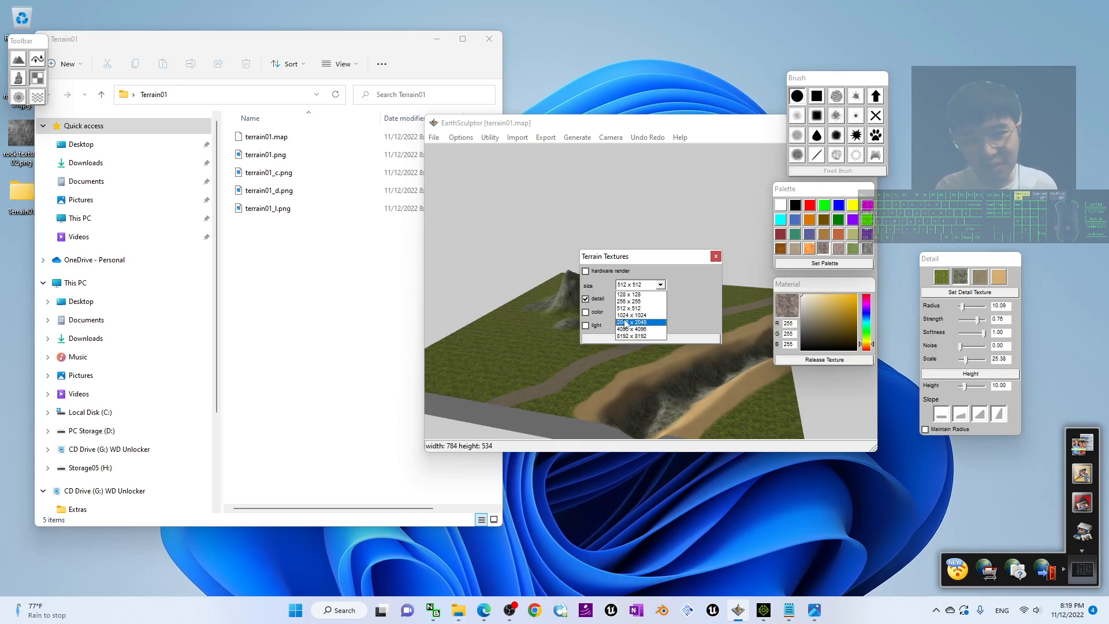
left_click(644, 322)
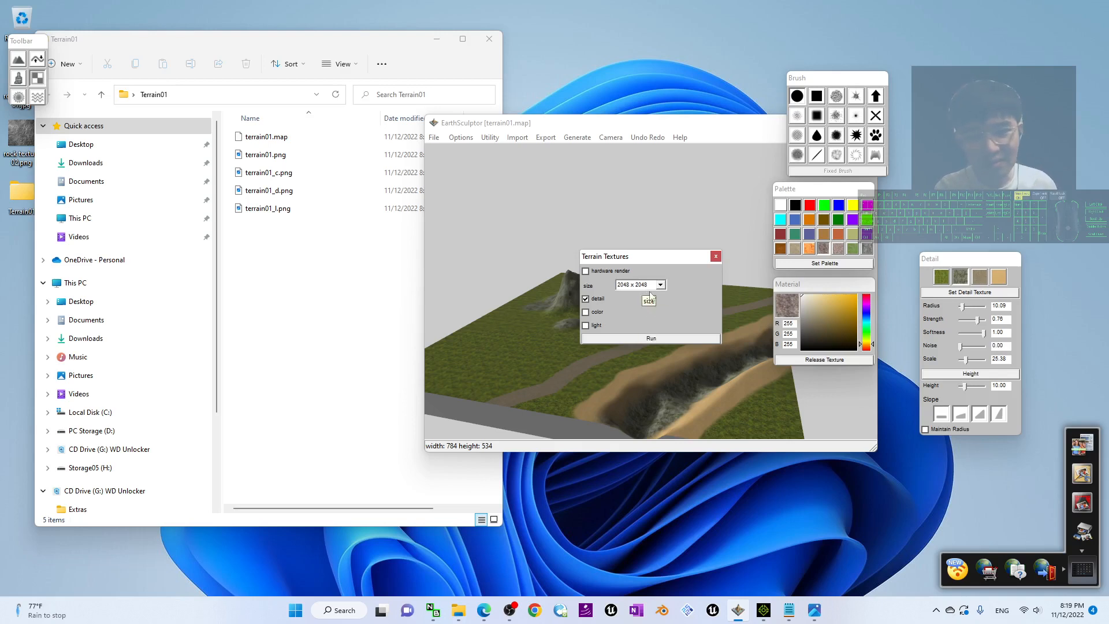
- Run the texture export and save it as a PNG named texture in the desktop's Terrain01 folder
left_click(653, 342)
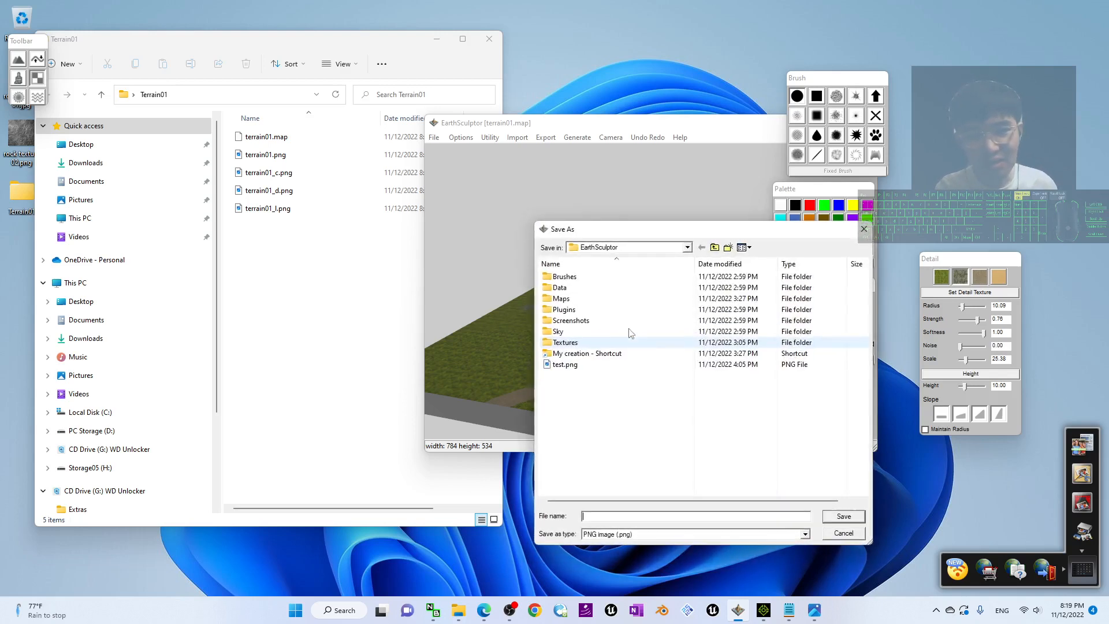
left_click_drag(638, 227, 572, 206)
left_click(614, 223)
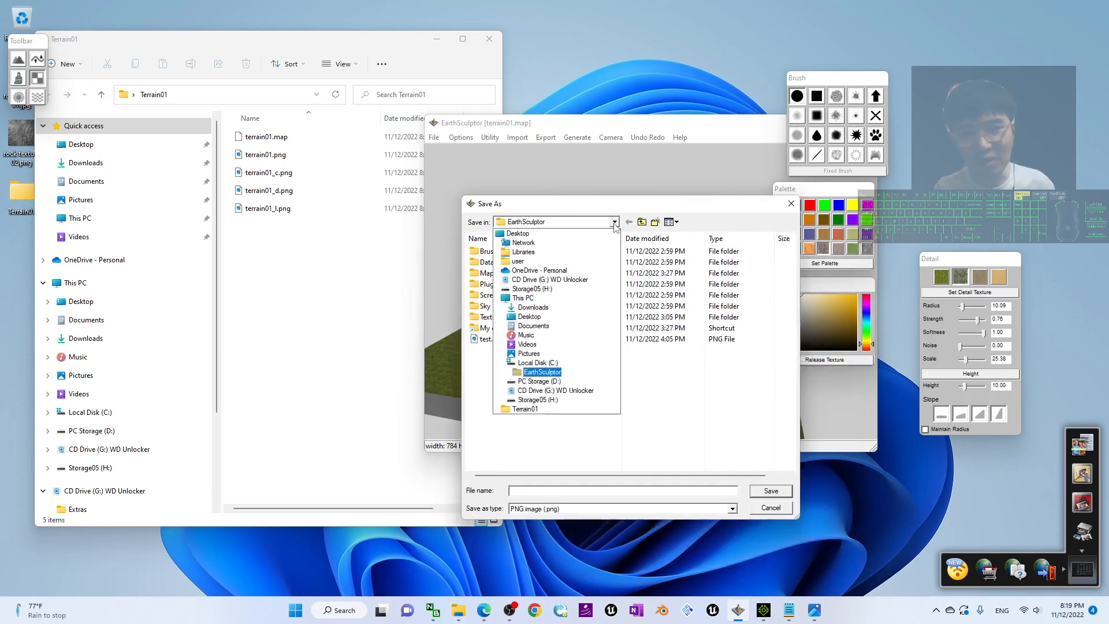
left_click(522, 234)
double_click(616, 350)
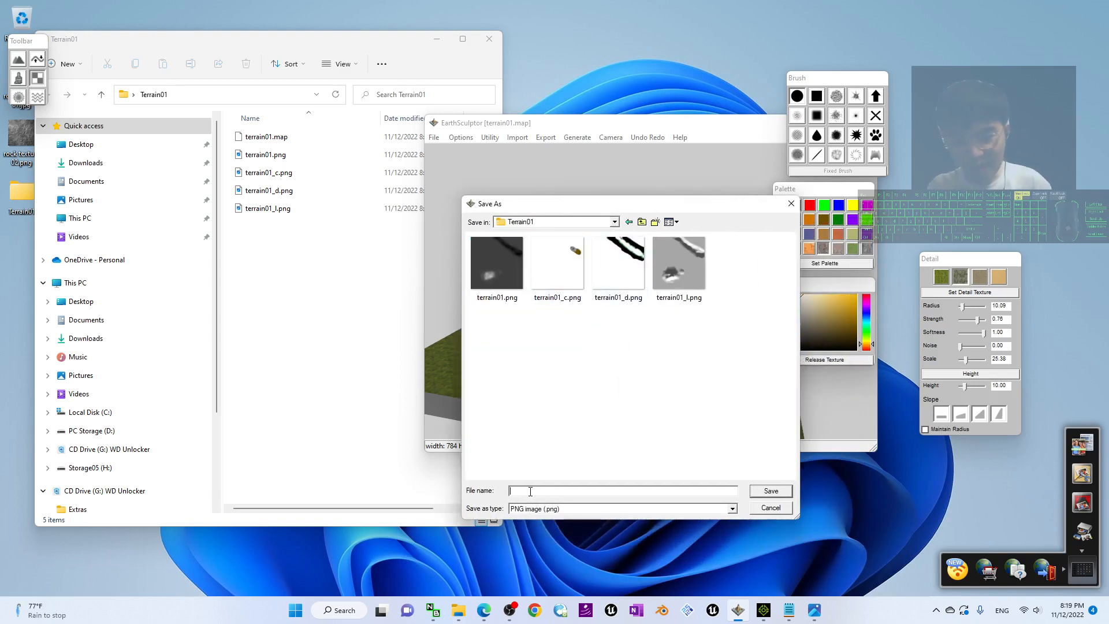
type("texture")
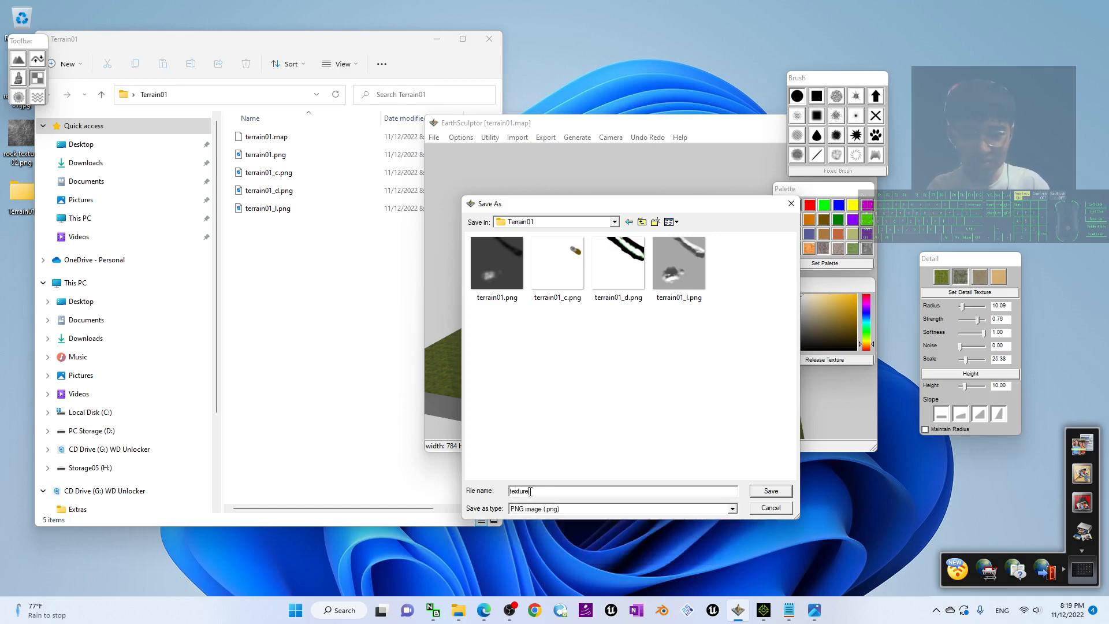
key("Return")
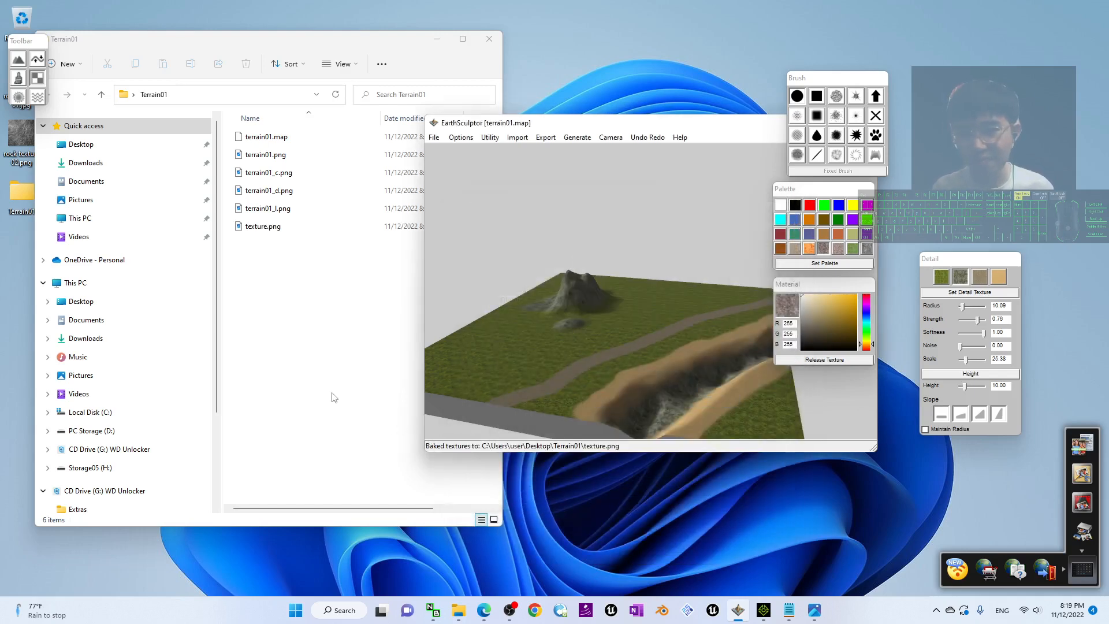
- Refresh the Terrain01 folder, inspect the baked texture.png at full window size, and close the image
left_click(284, 284)
right_click(284, 285)
left_click(257, 248)
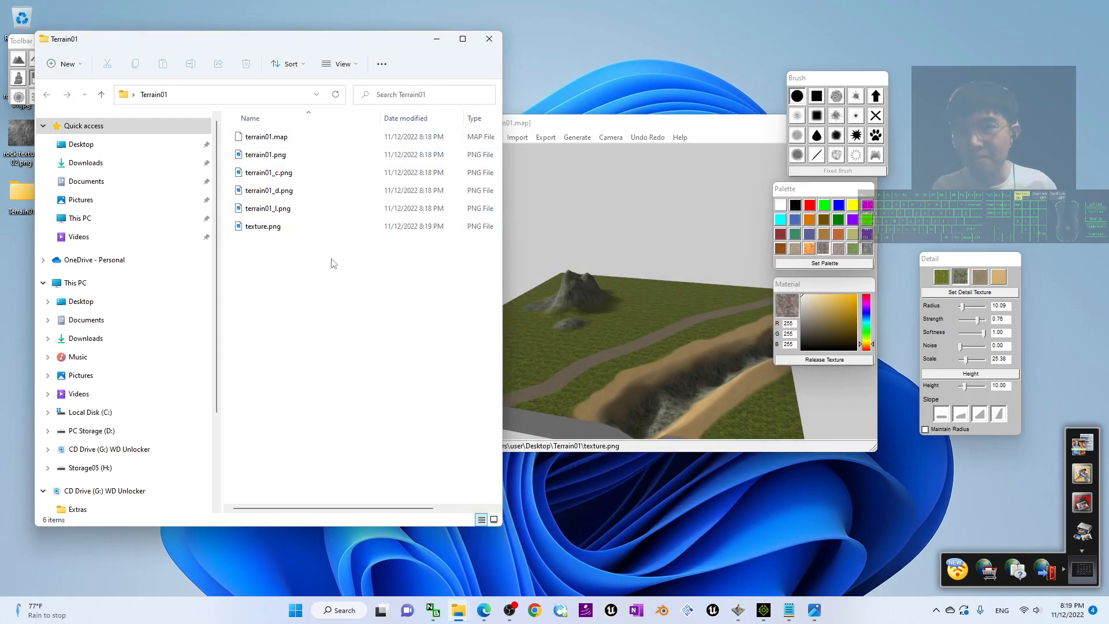
left_click(290, 230)
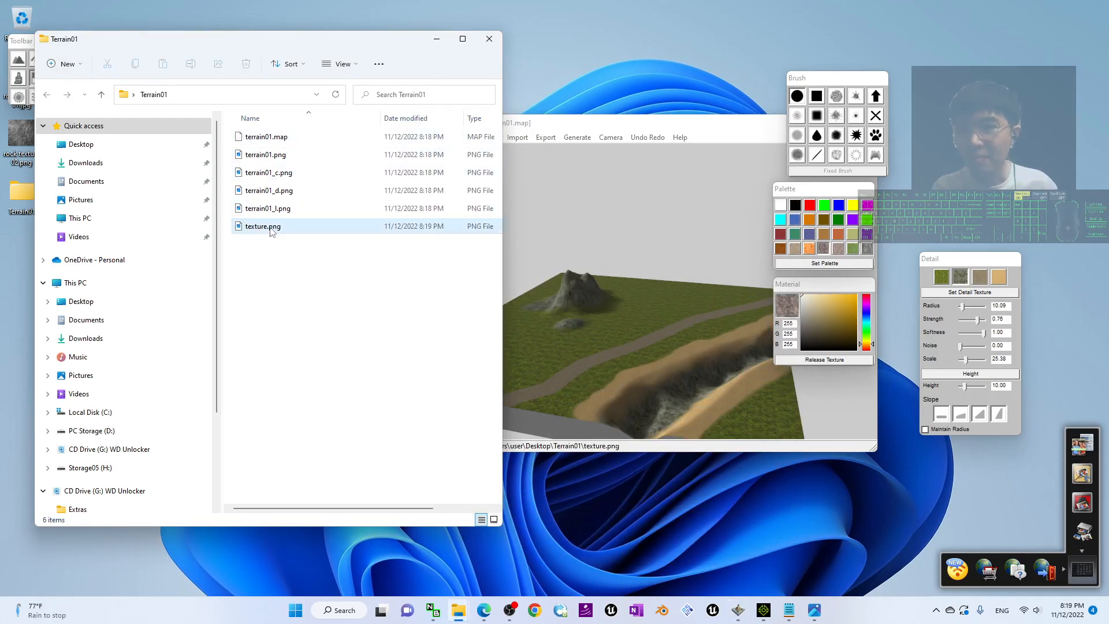
double_click(269, 227)
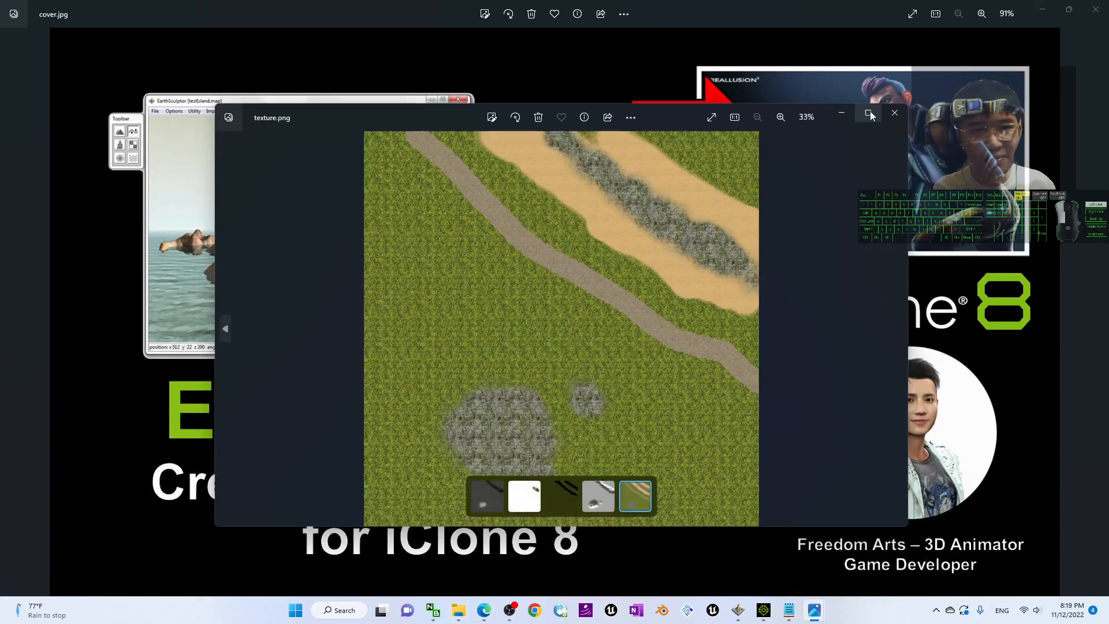
double_click(769, 120)
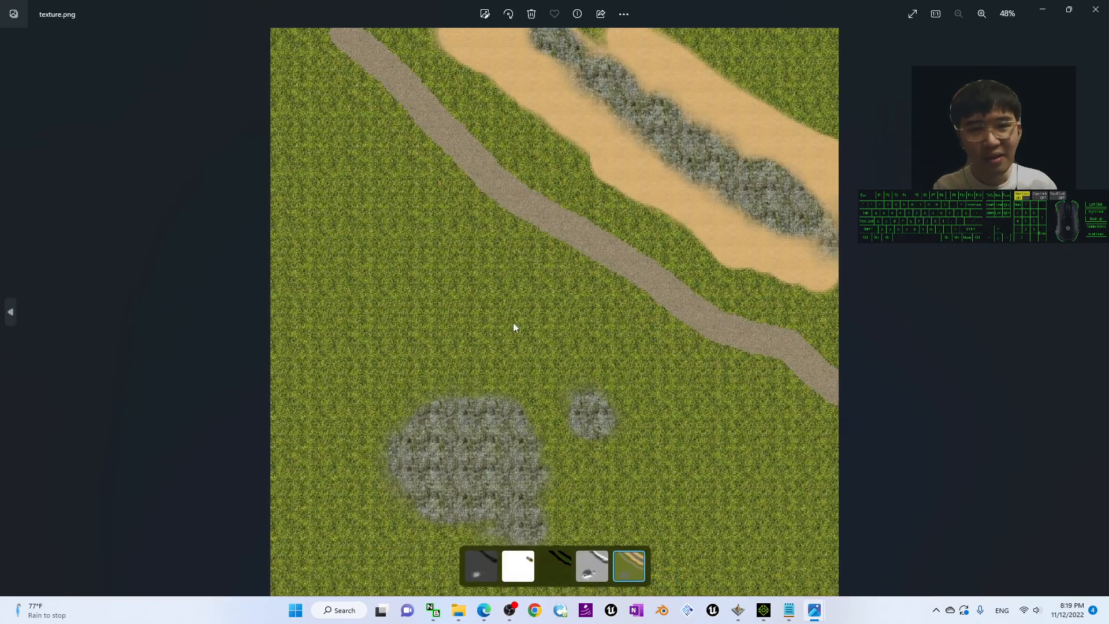
left_click(1095, 10)
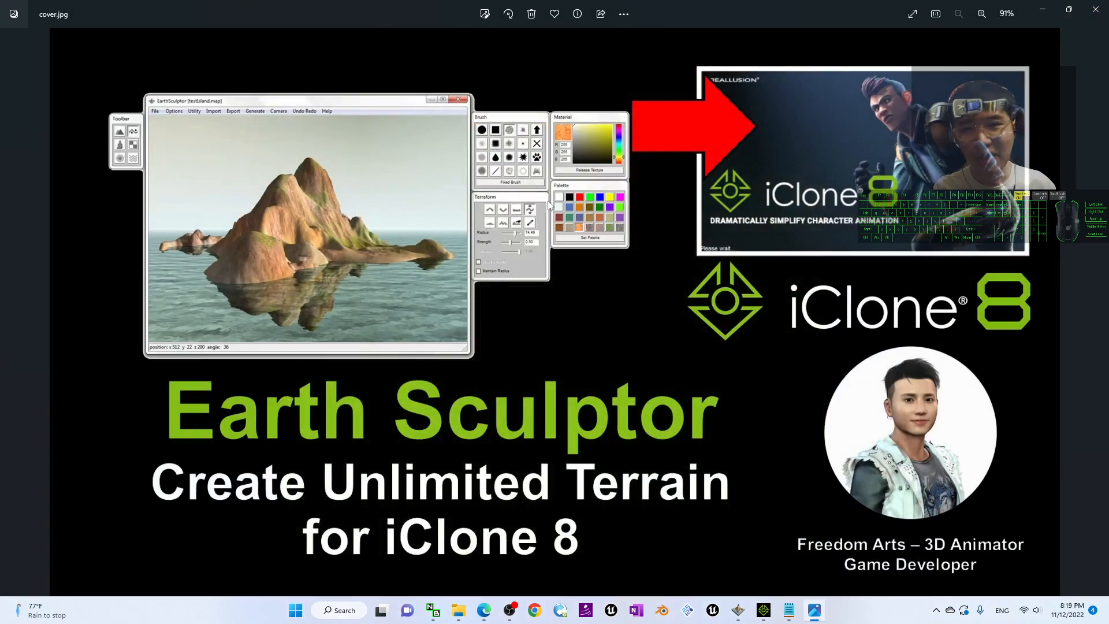
left_click(1042, 9)
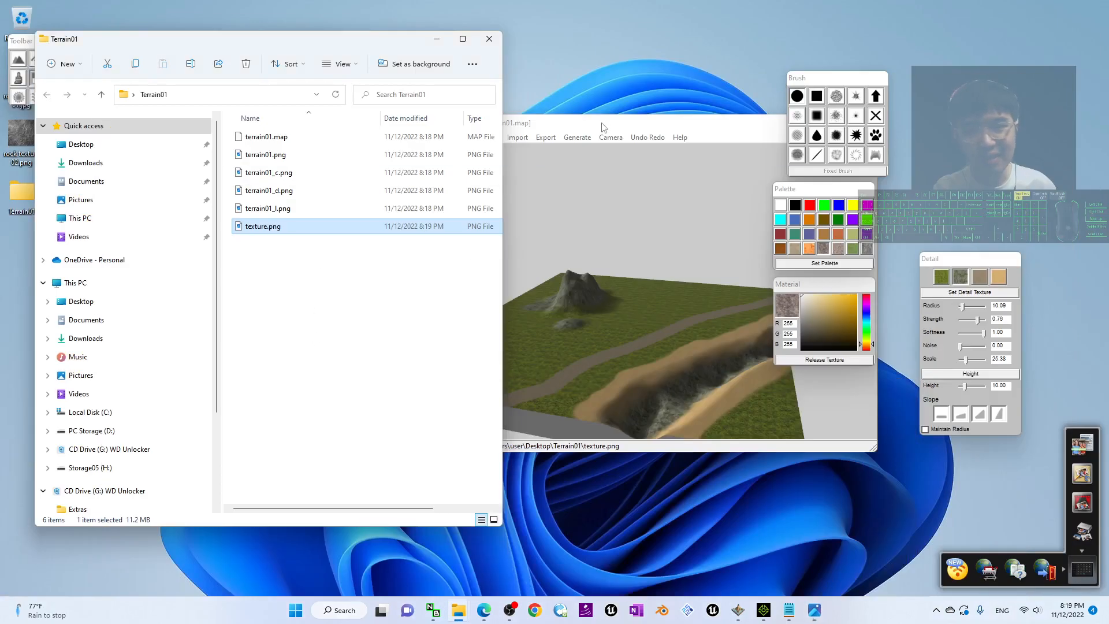
- Export the terrain mesh as an OBJ named terrain01 into the desktop's Terrain01 folder, with the optimized mesh's LOD slightly lowered
left_click_drag(602, 127, 619, 128)
left_click(561, 138)
left_click(580, 163)
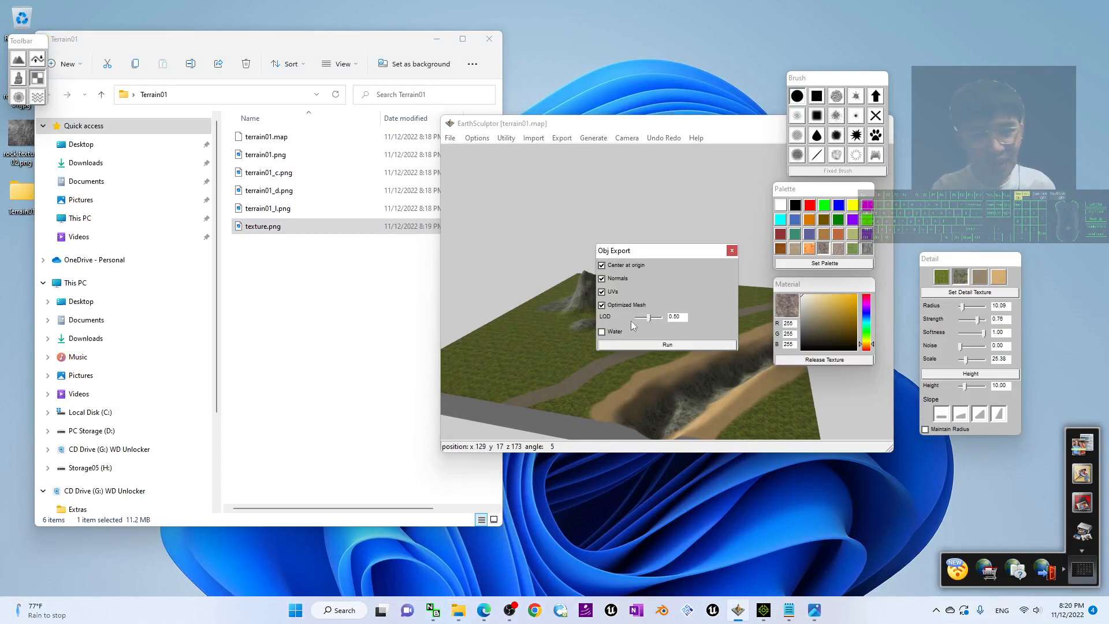
left_click_drag(648, 319, 644, 318)
left_click(667, 345)
left_click(703, 248)
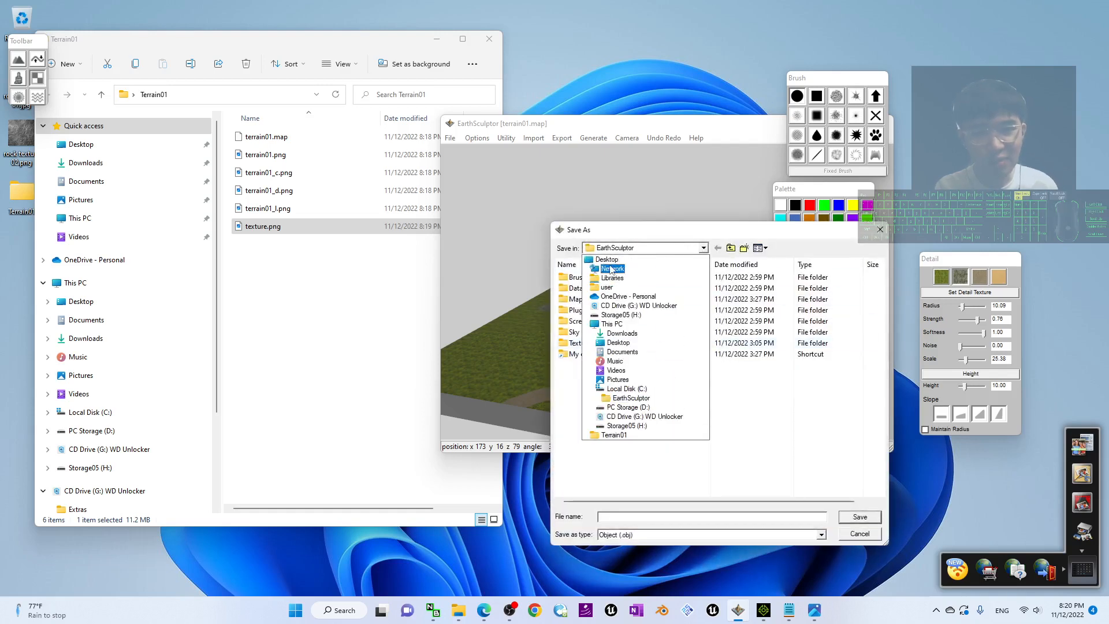
left_click(607, 259)
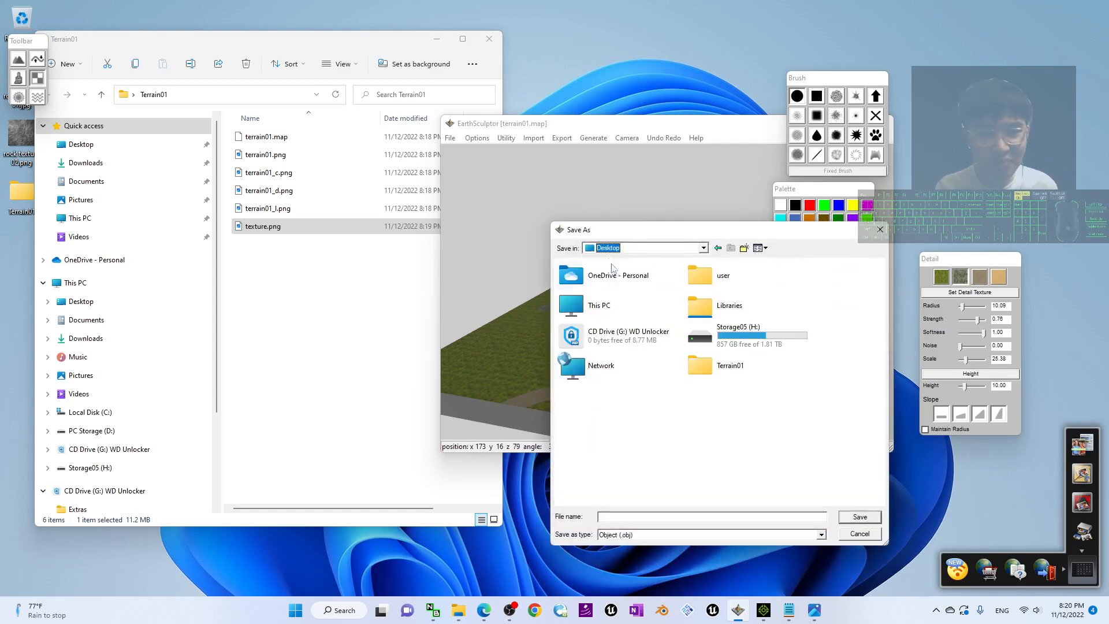
double_click(722, 370)
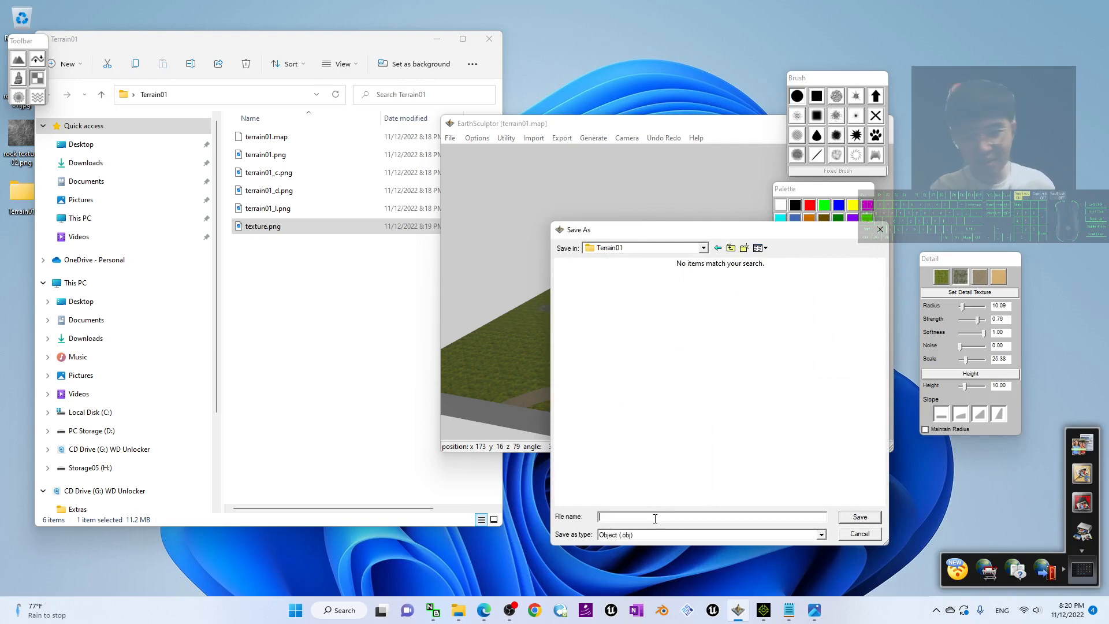
type("terrain01")
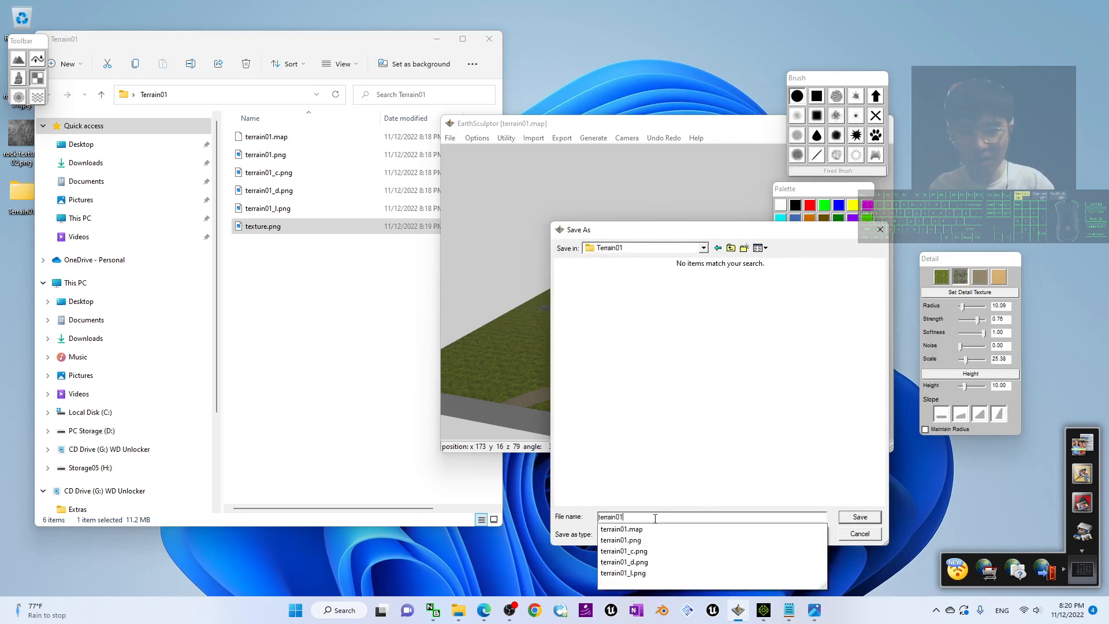
key("Return")
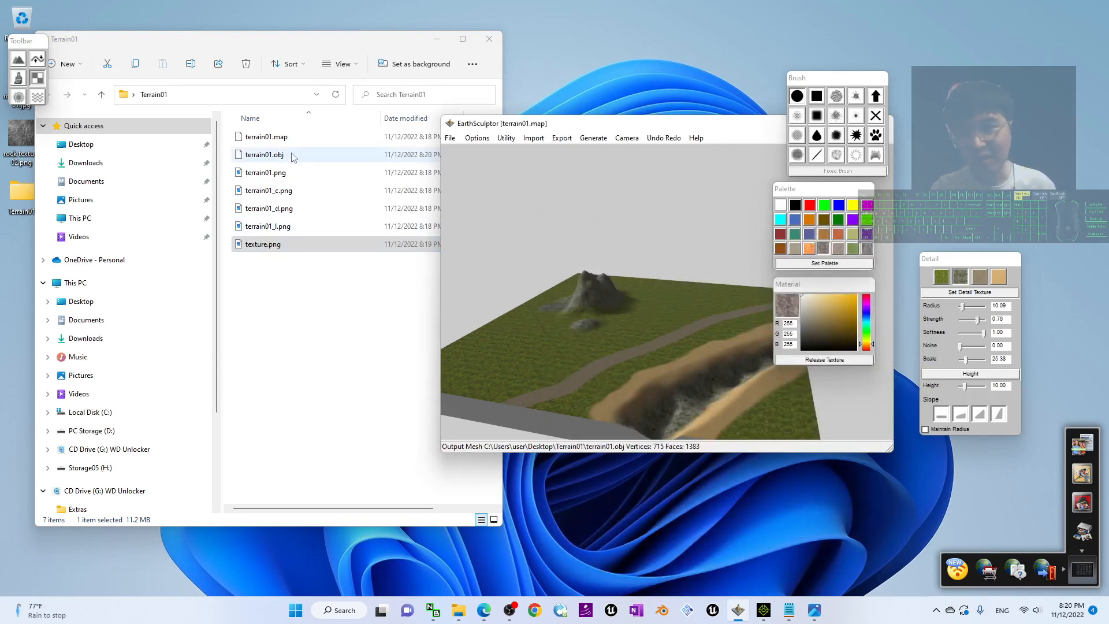
- Select terrain01.obj in the Terrain01 folder and briefly view the cover.jpg image
left_click(292, 156)
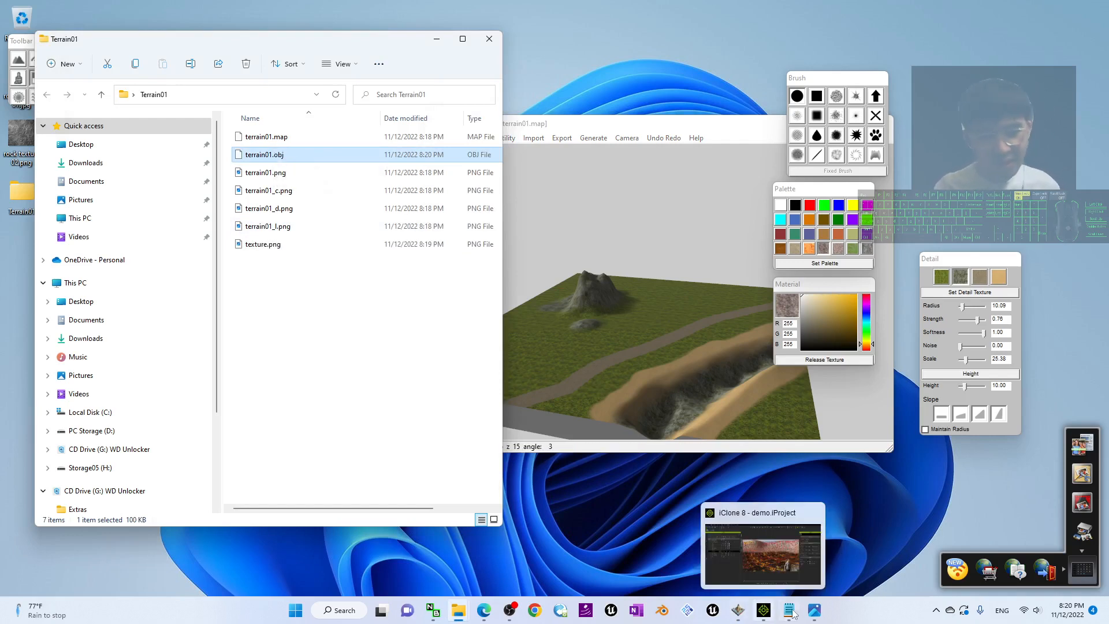
left_click(814, 610)
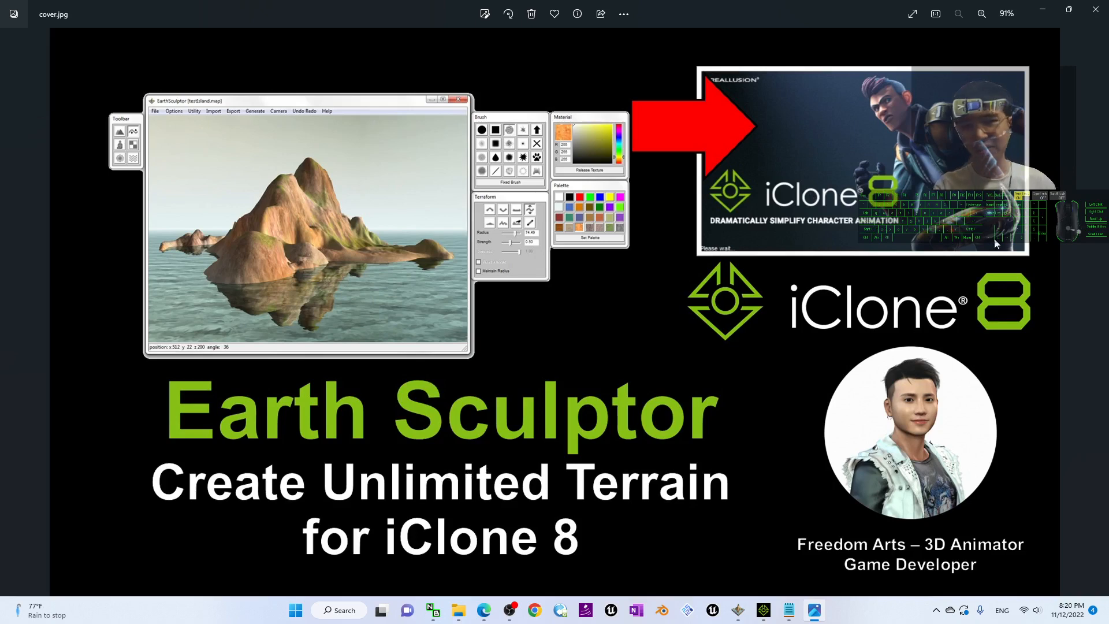
left_click(1045, 13)
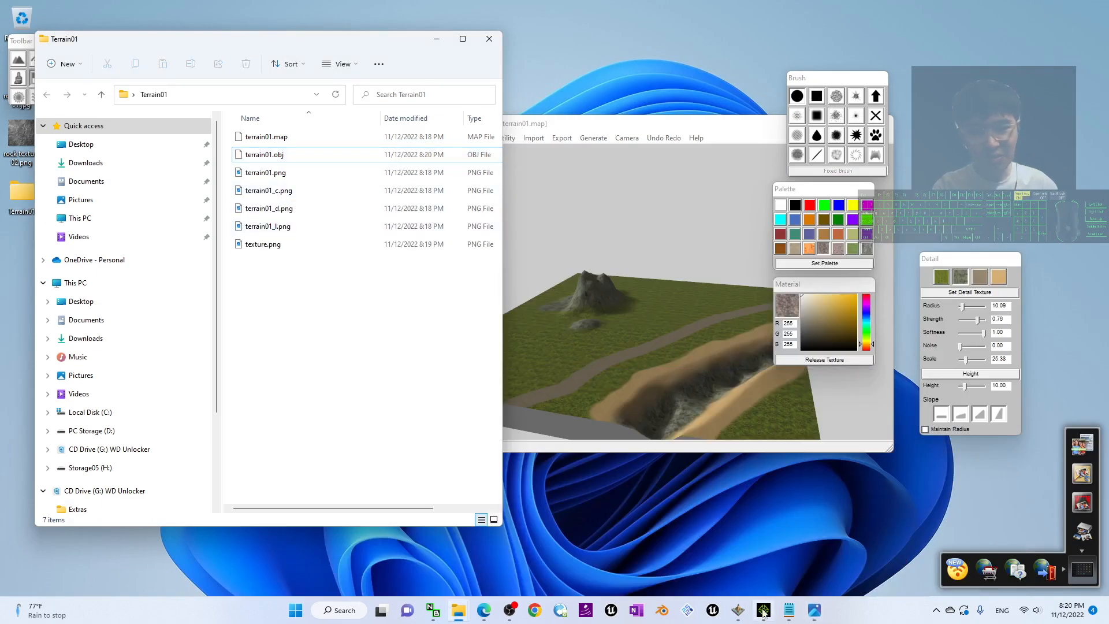
- Switch to iClone 8, look over the demo terrain scene, and start a new empty project
left_click(762, 610)
scroll(741, 312, "down", 5)
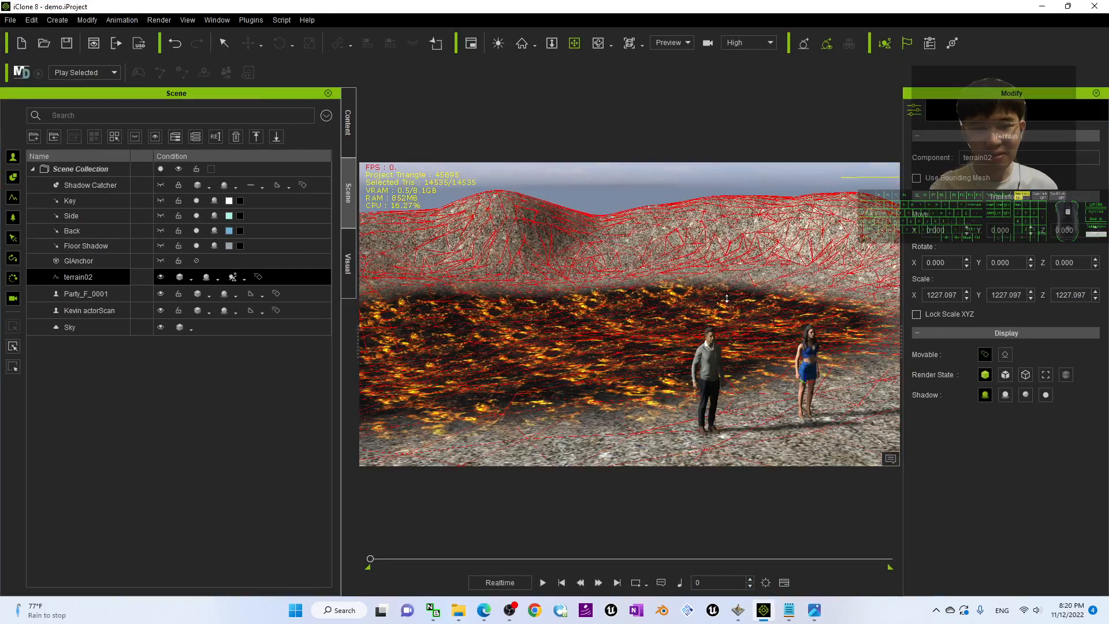
middle_click_drag(726, 333, 661, 309)
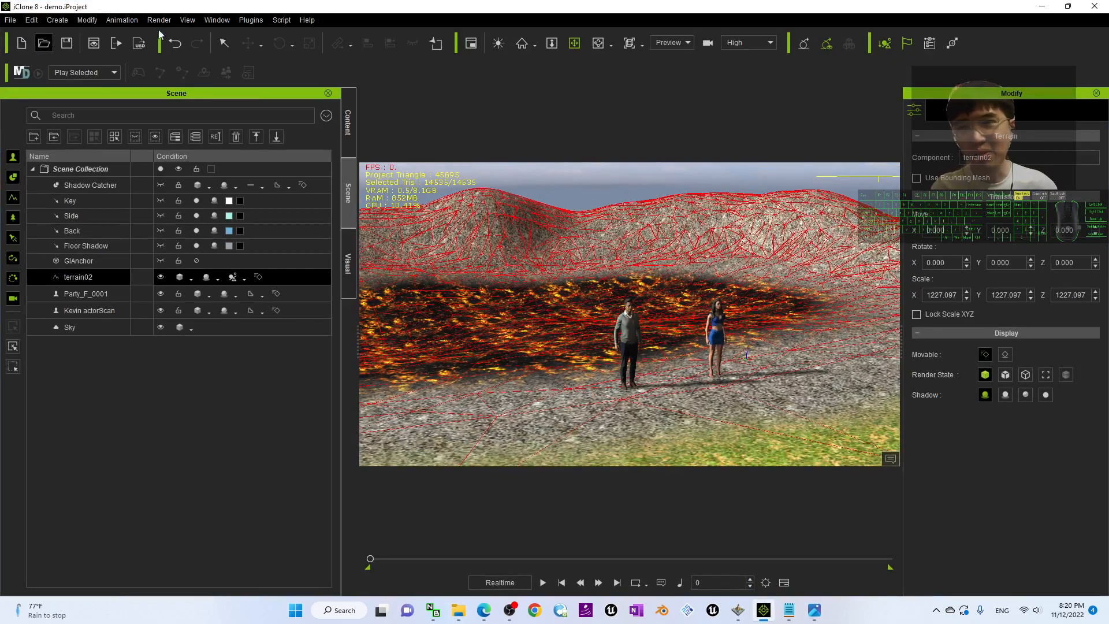
left_click(217, 21)
left_click(21, 43)
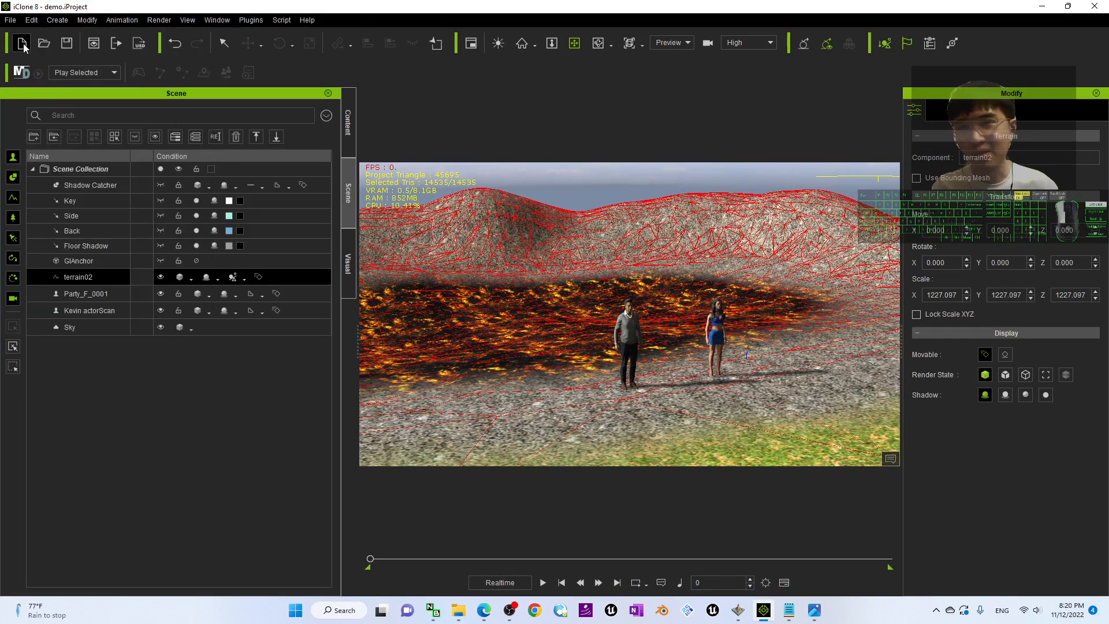
left_click(21, 43)
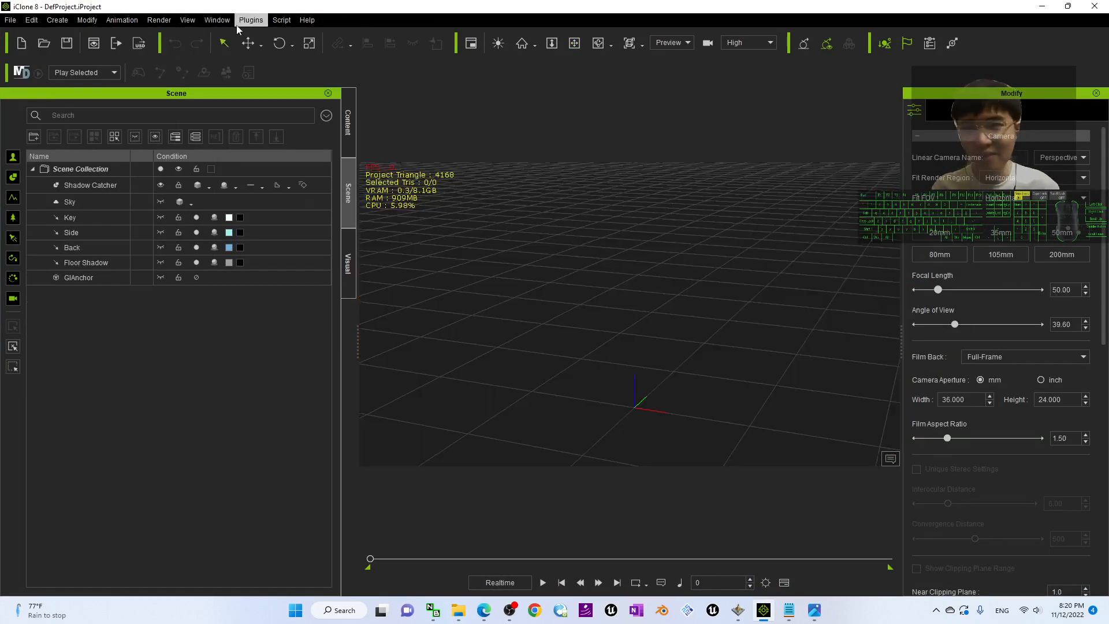
- Switch the workspace to the Standard layout and show the Project category of the content library
left_click(217, 20)
mouse_move(245, 40)
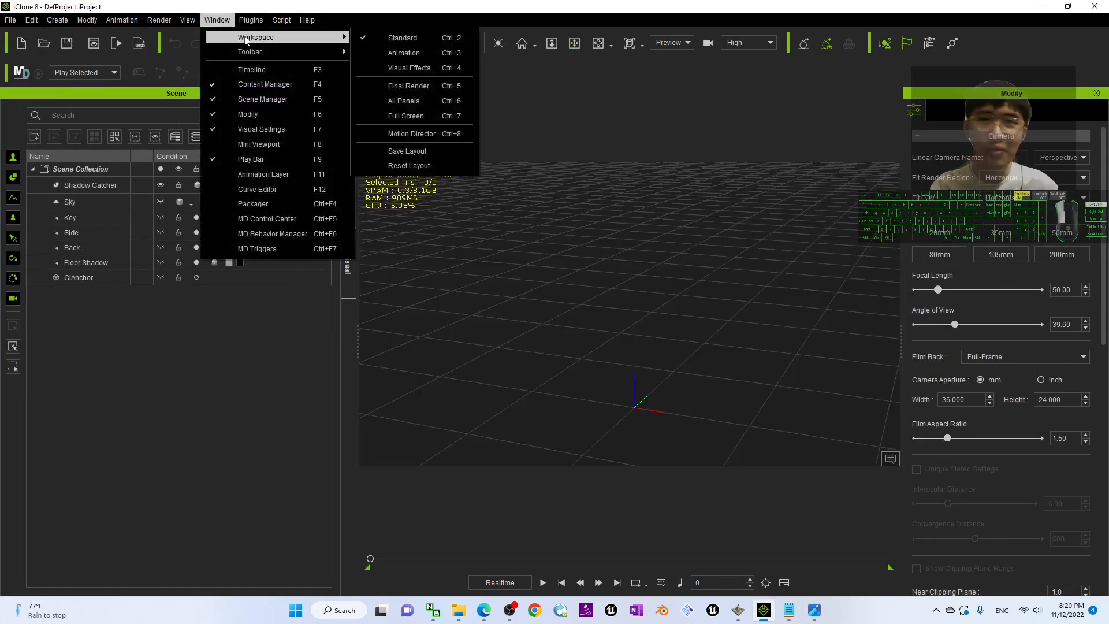
left_click(402, 37)
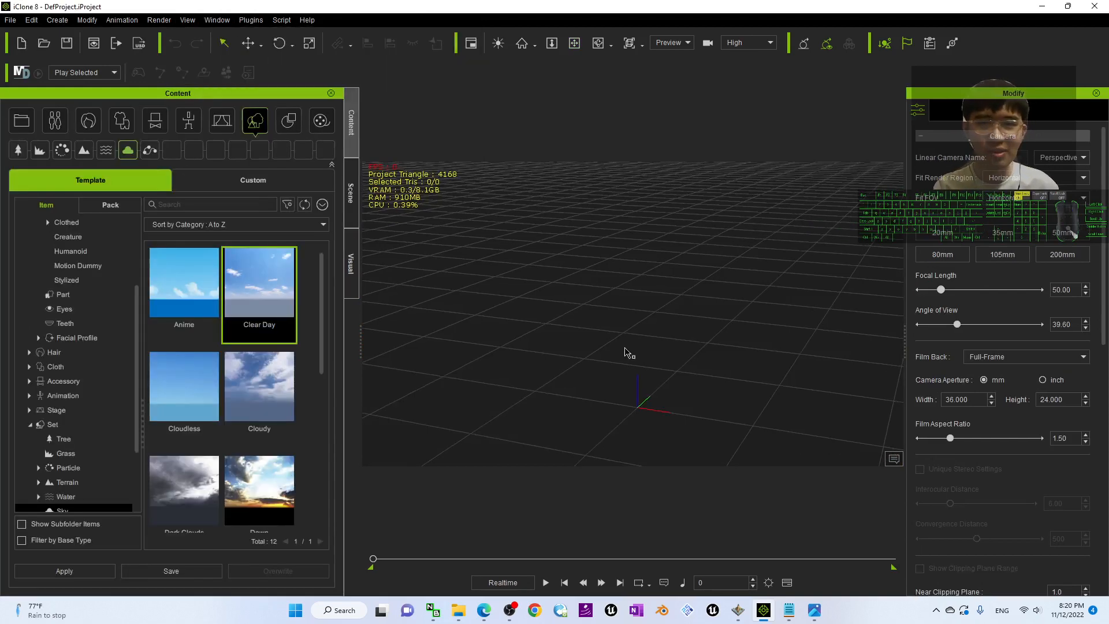
left_click(21, 121)
- Import terrain01.obj from the Terrain01 folder into the empty iClone scene
left_click_drag(594, 4, 665, 33)
left_click(265, 304)
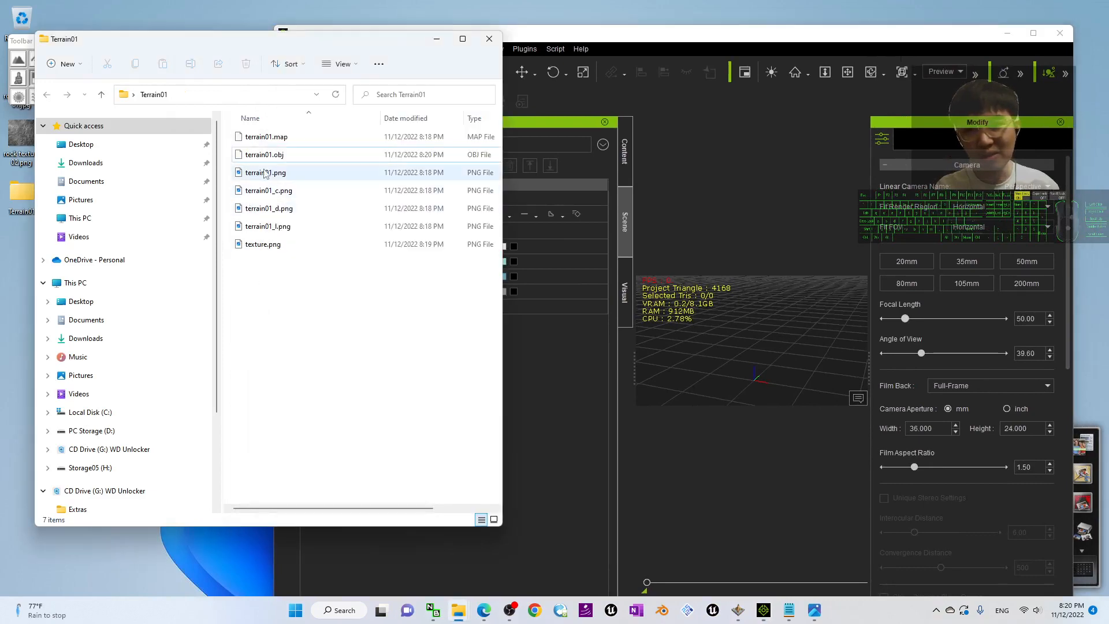
left_click_drag(268, 160, 755, 383)
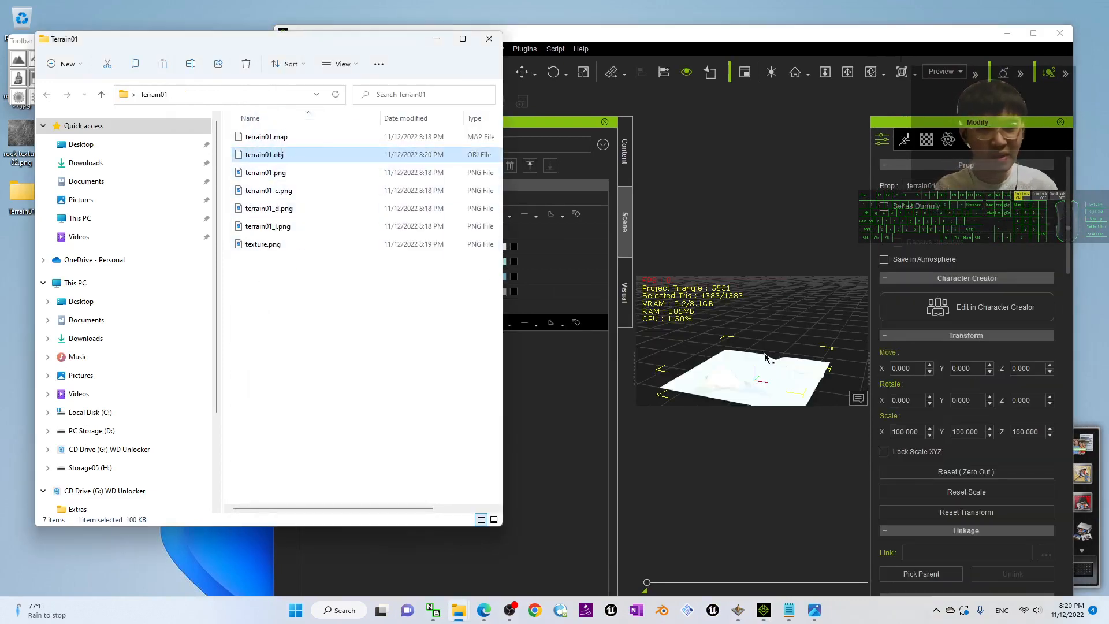
- Apply texture.png from the Terrain01 folder as the terrain's Base Color map and maximize the iClone window
left_click(926, 139)
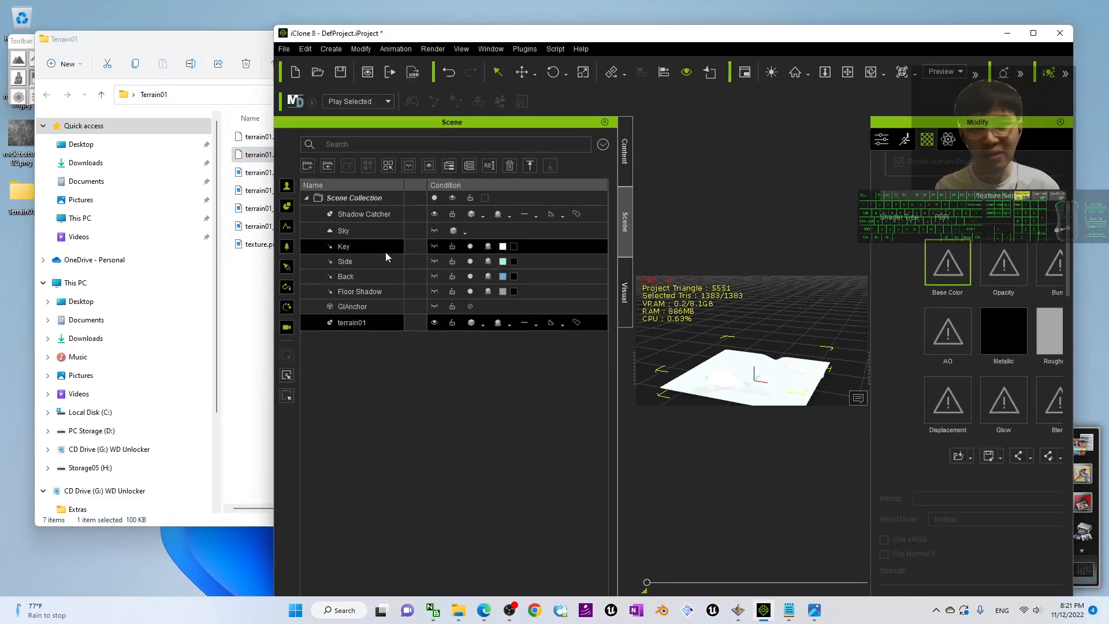
left_click(261, 298)
left_click_drag(266, 248, 947, 266)
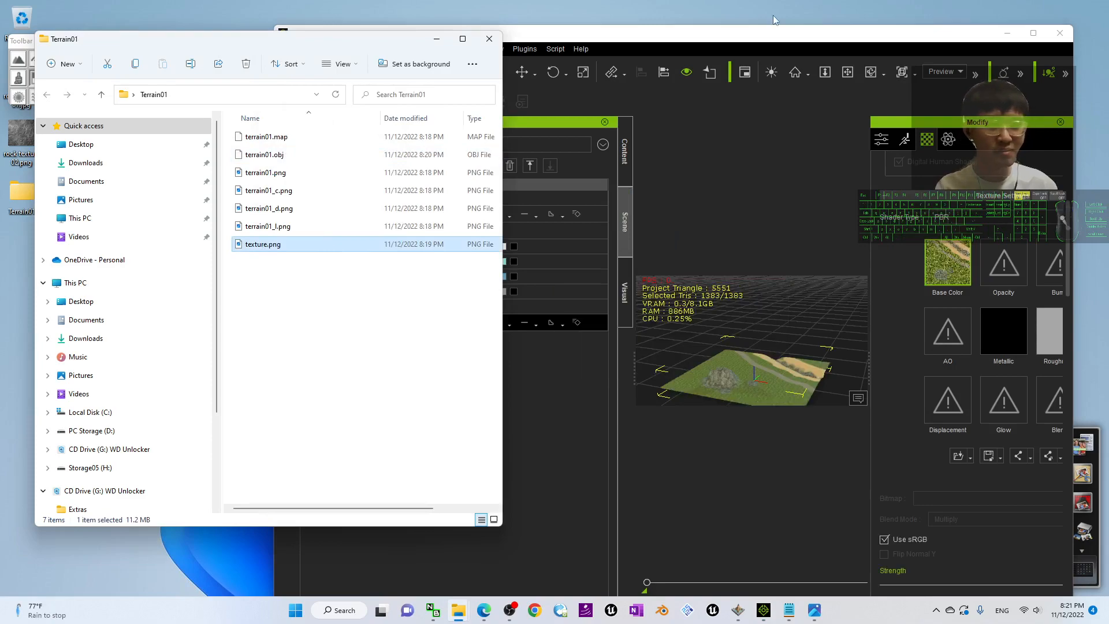
double_click(795, 40)
- Examine the textured terrain's hill, path and riverbed from several angles, with the Modify area widened to show all texture channels
scroll(641, 298, "up", 5)
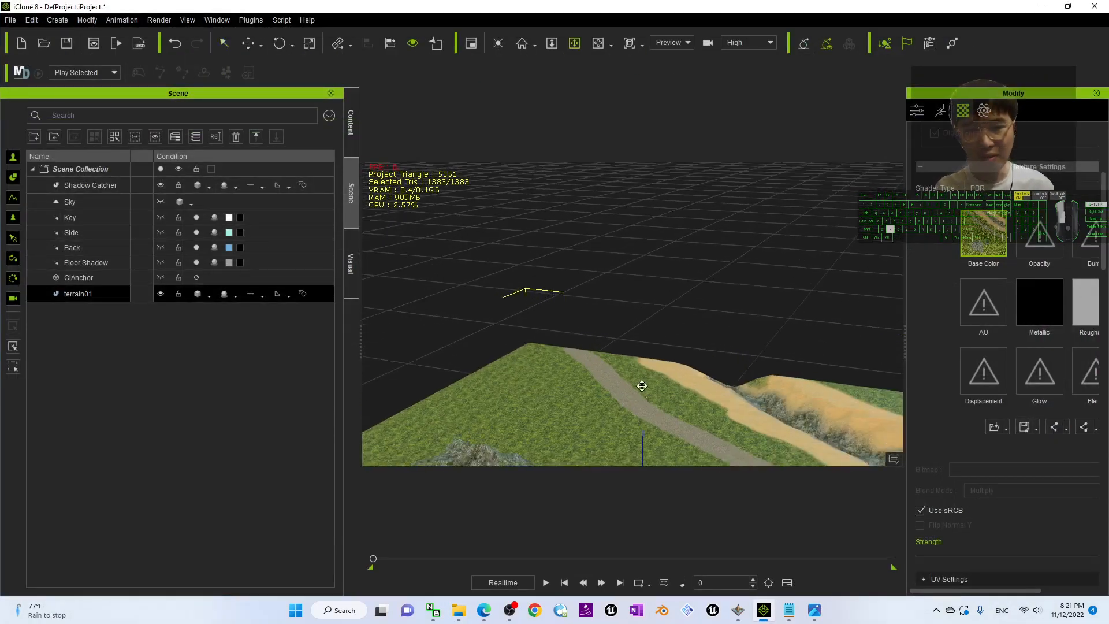
left_click_drag(641, 298, 314, 310)
left_click_drag(592, 312, 583, 344)
key("x")
left_click_drag(681, 356, 630, 318)
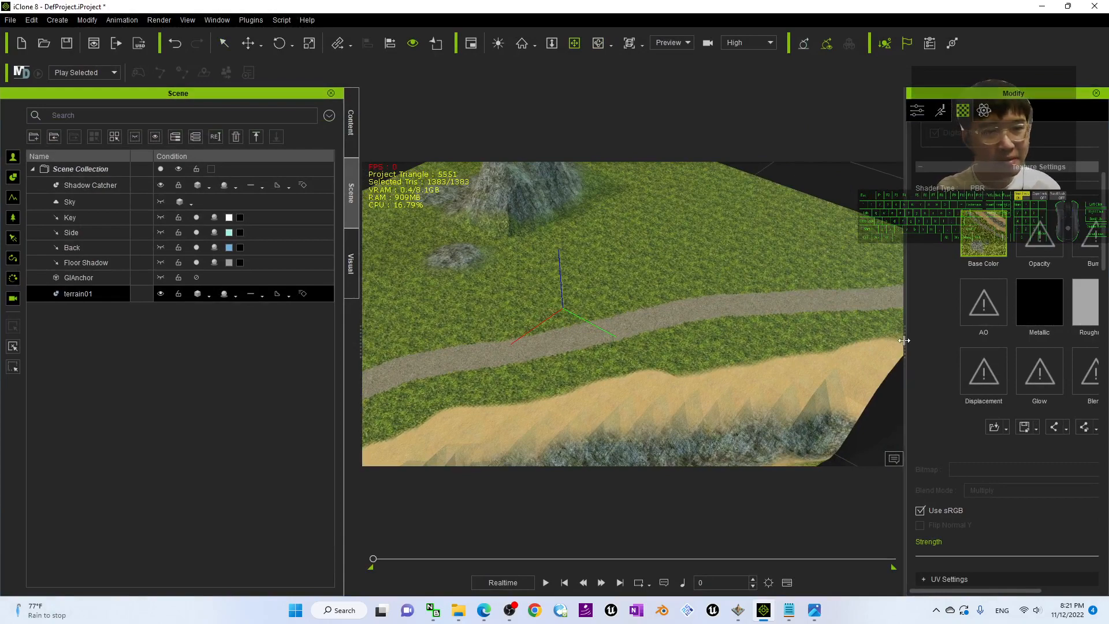
left_click_drag(904, 335, 850, 337)
scroll(685, 312, "down", 5)
key("c")
left_click_drag(604, 349, 604, 305)
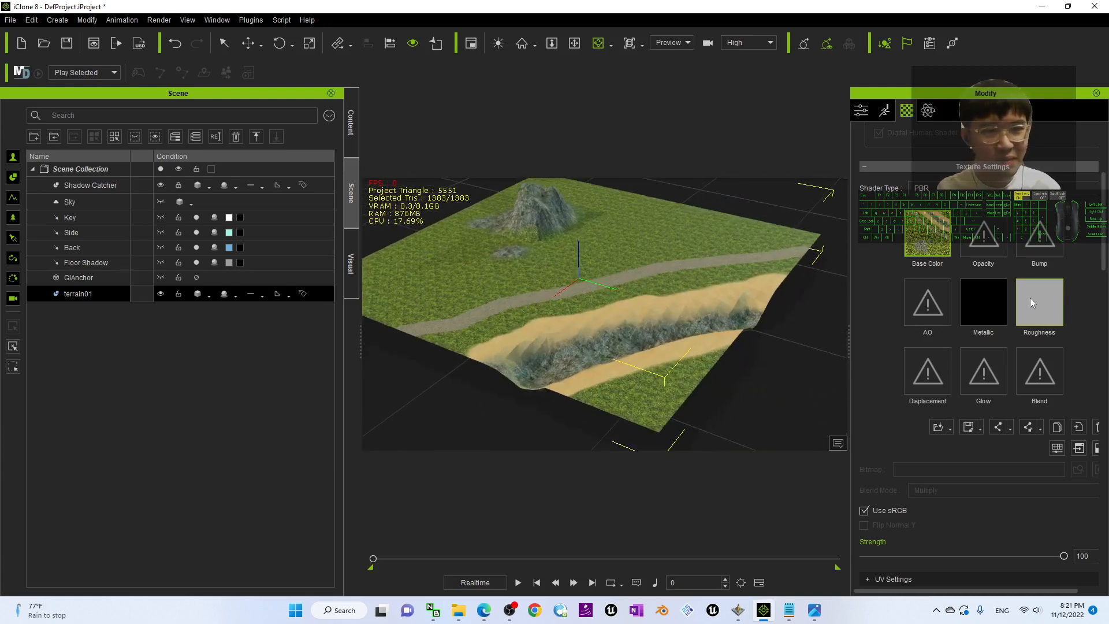
- Set the brightness of the terrain's Roughness map to -100 and check the surface's shine
right_click(1034, 297)
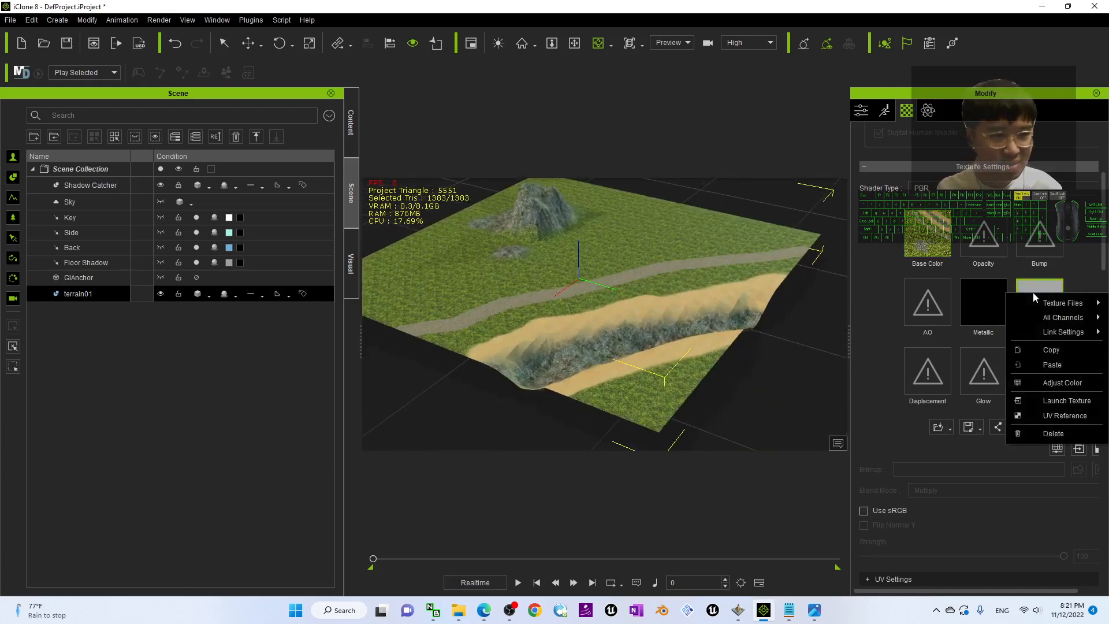
left_click(1062, 383)
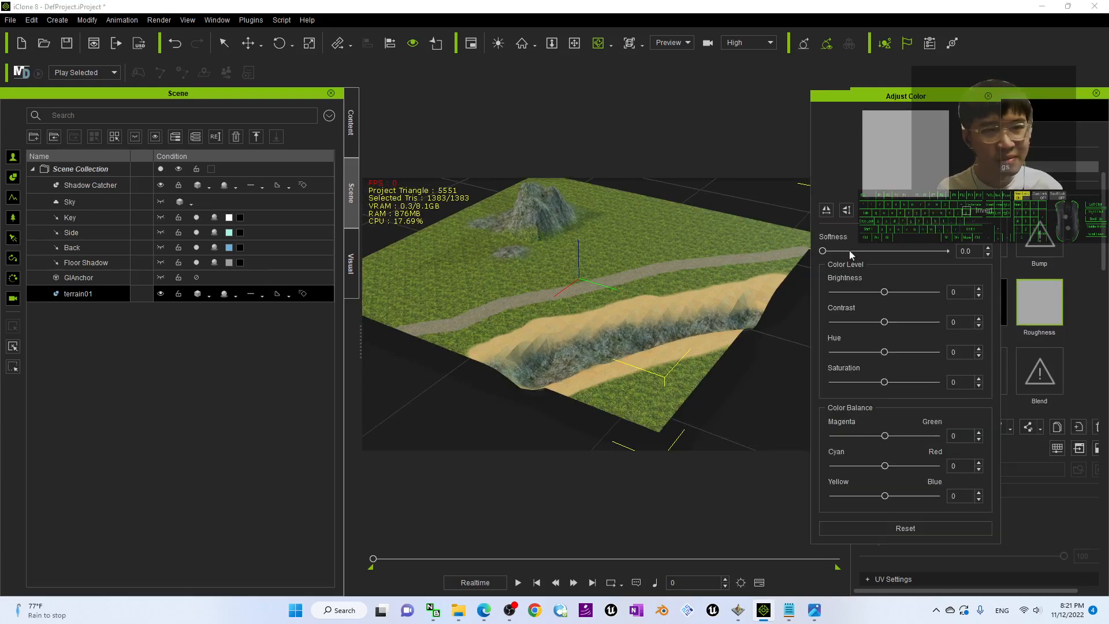
scroll(645, 277, "up", 5)
scroll(721, 298, "down", 3)
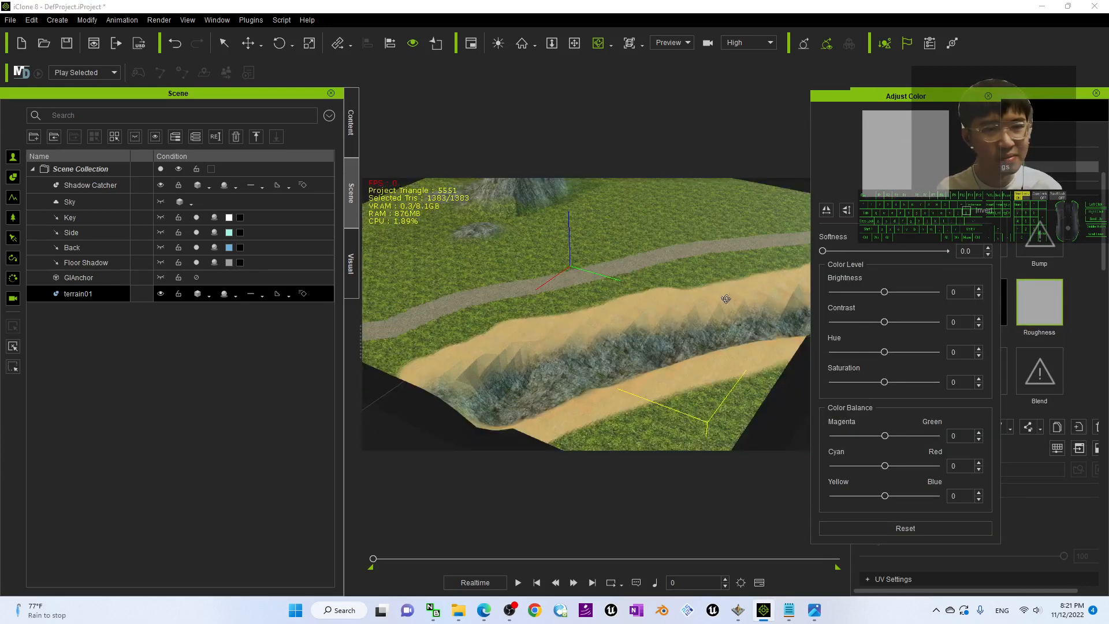
left_click_drag(885, 293, 830, 290)
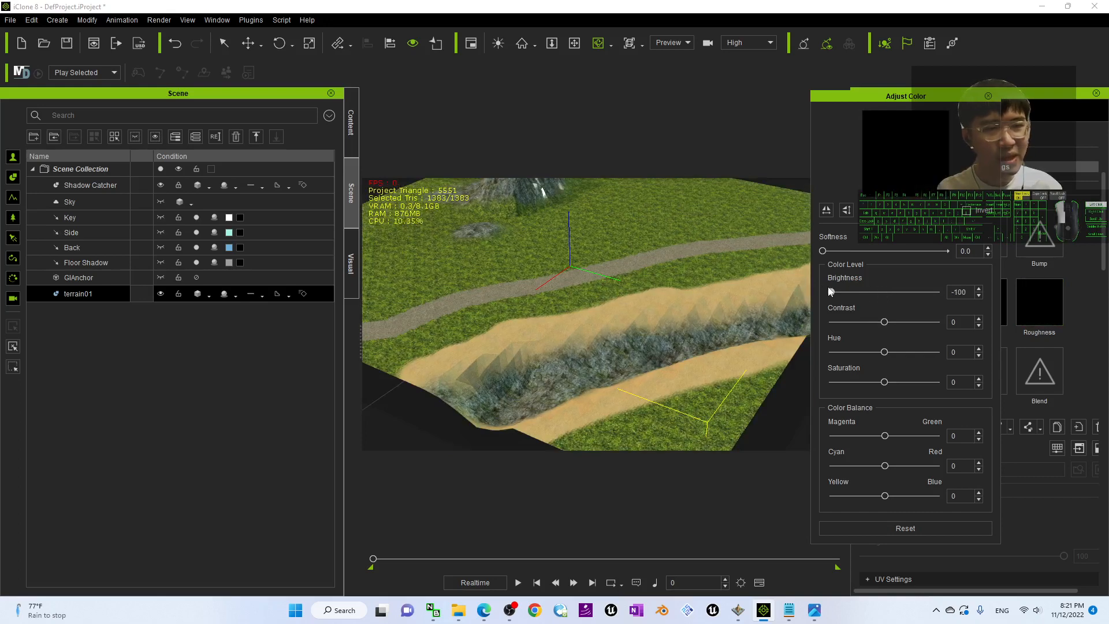
left_click(988, 96)
scroll(616, 300, "up", 4)
scroll(616, 299, "down", 3)
left_click_drag(698, 331, 535, 236)
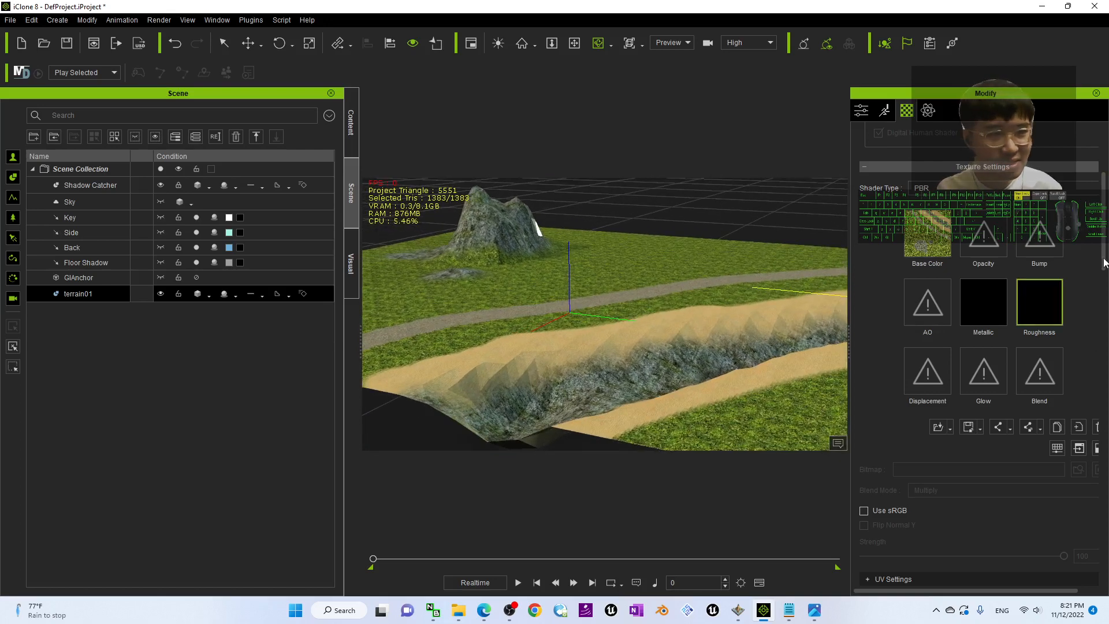
- Change the terrain material's shader type from PBR to Traditional and check the whole terrain
left_click_drag(1103, 255, 1098, 229)
left_click(910, 306)
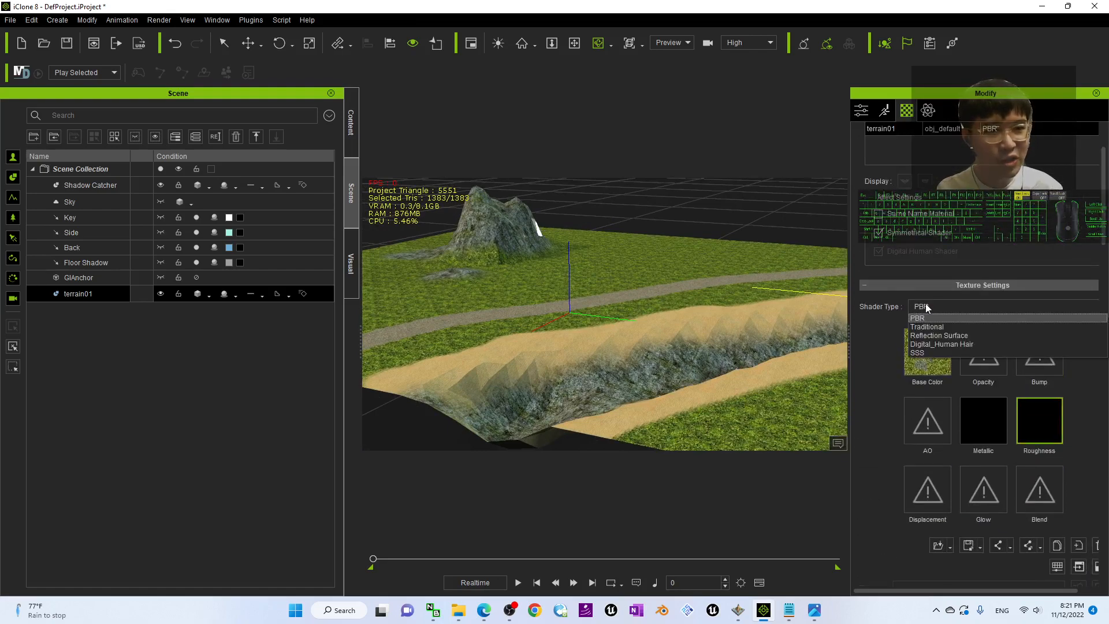
left_click(932, 327)
left_click_drag(718, 286, 666, 315)
scroll(667, 315, "down", 5)
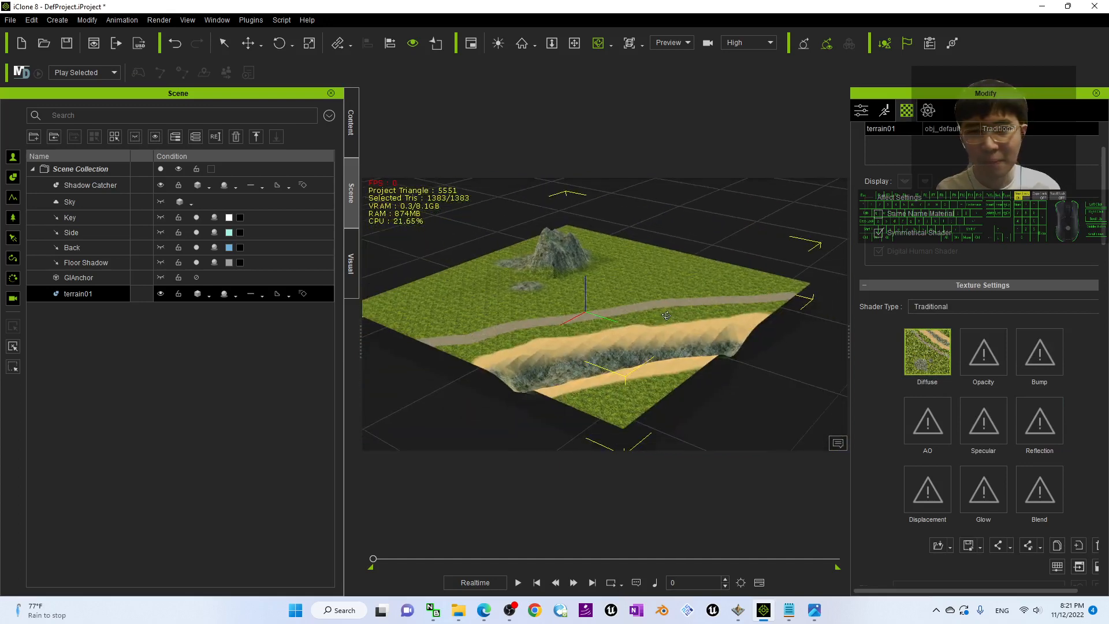
scroll(669, 310, "down", 1)
- Place the ActorCore Crowd character Party_F_0001 on the terrain as a size reference
left_click(356, 124)
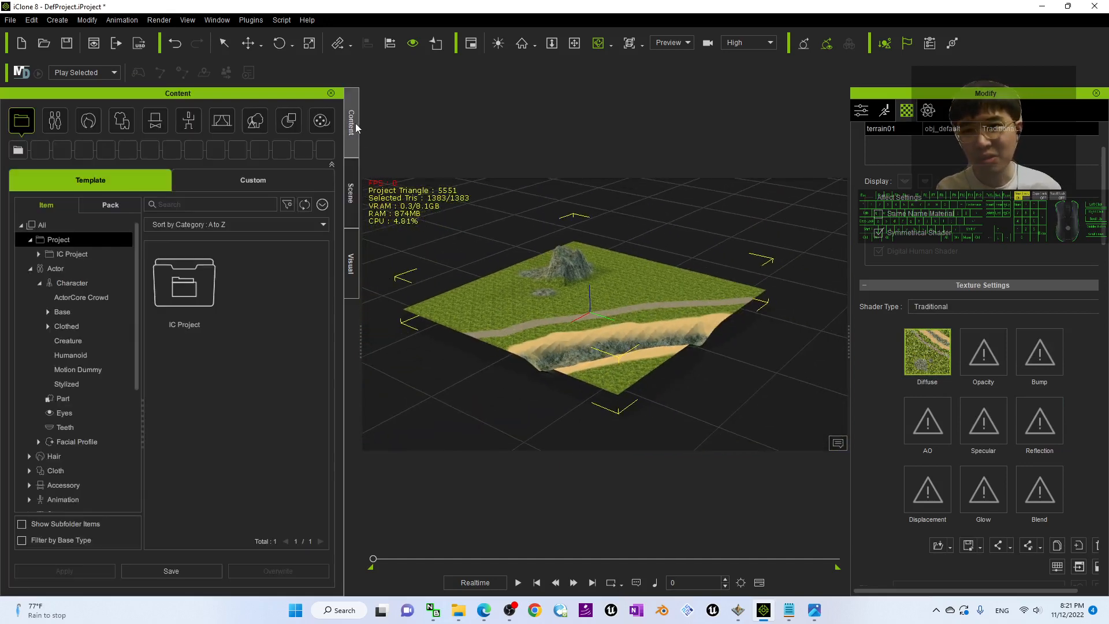
left_click(194, 126)
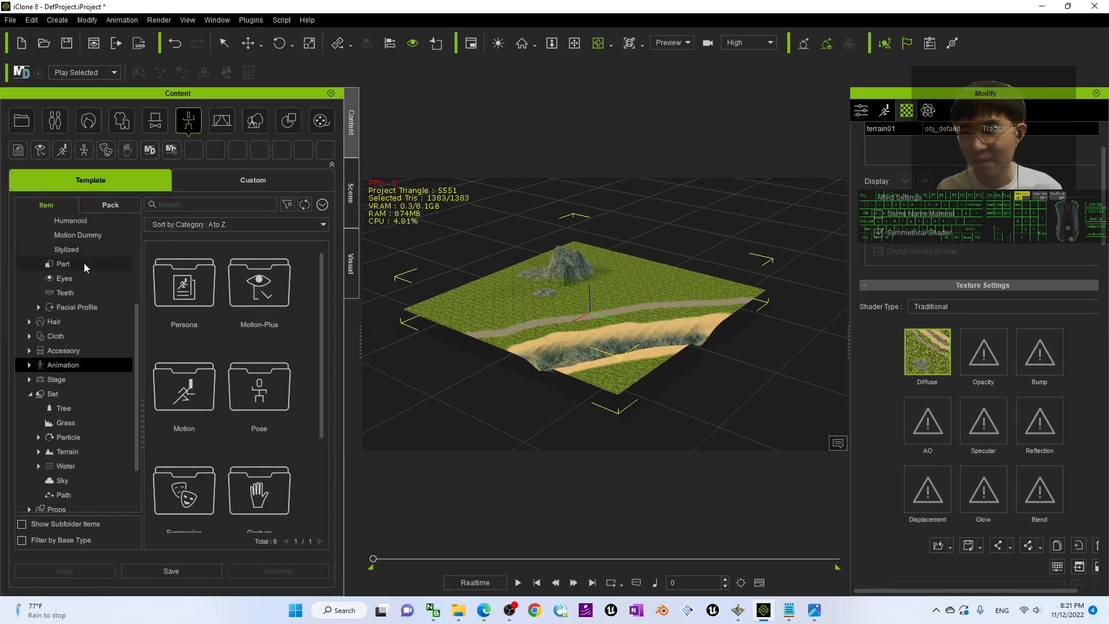
left_click(56, 122)
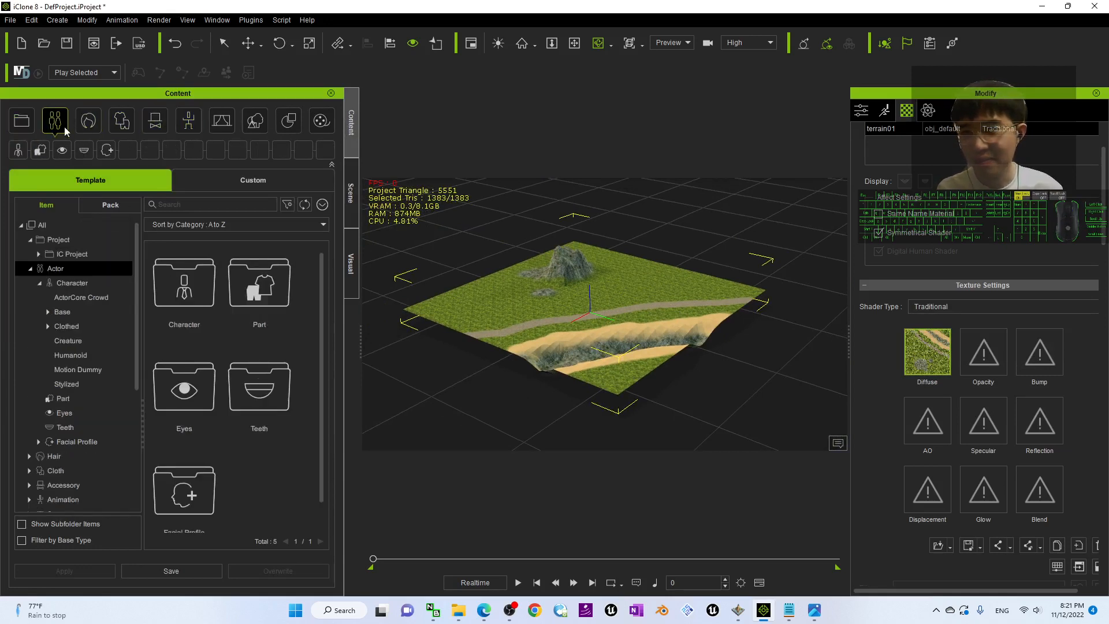
left_click(70, 284)
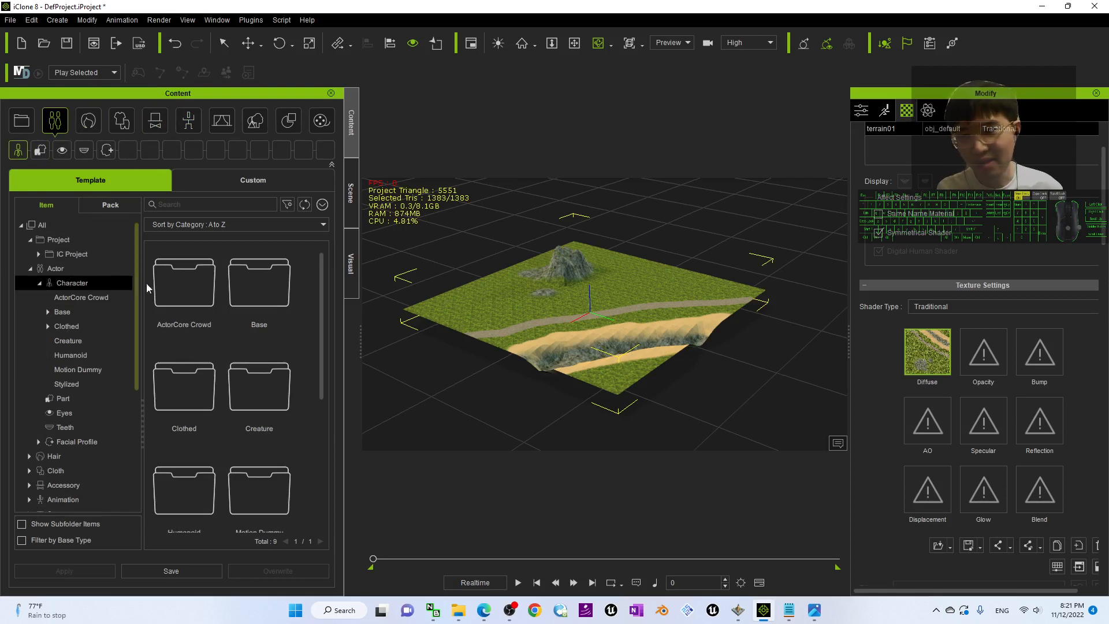
double_click(183, 290)
left_click_drag(190, 393, 668, 312)
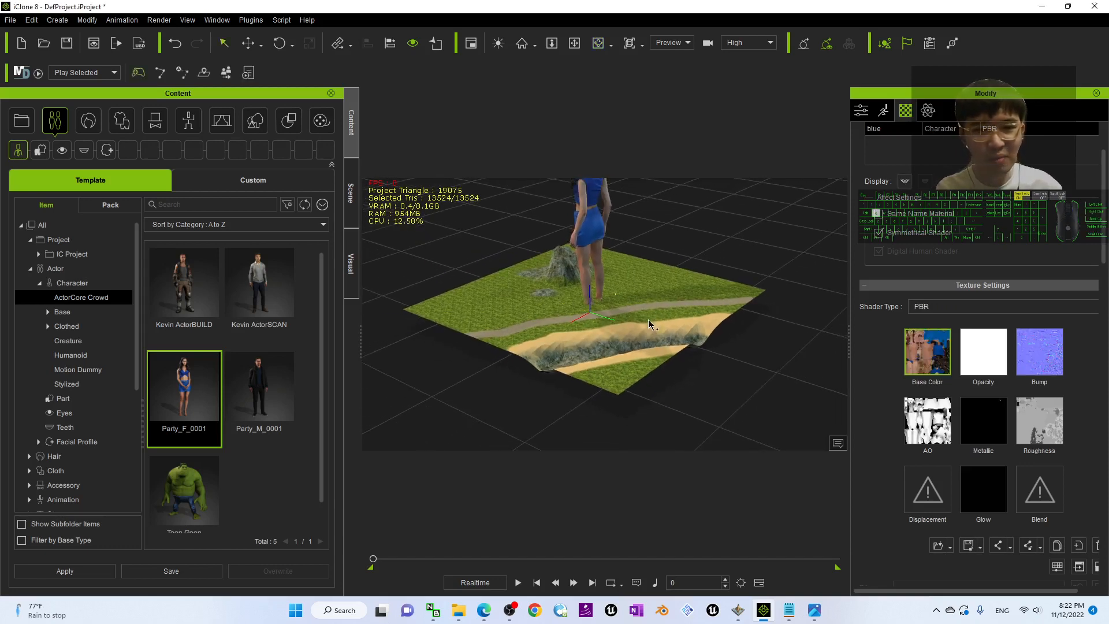
- Enlarge the terrain uniformly to about 1989 % and adjust its height relative to the character
left_click(649, 324)
scroll(647, 322, "down", 3)
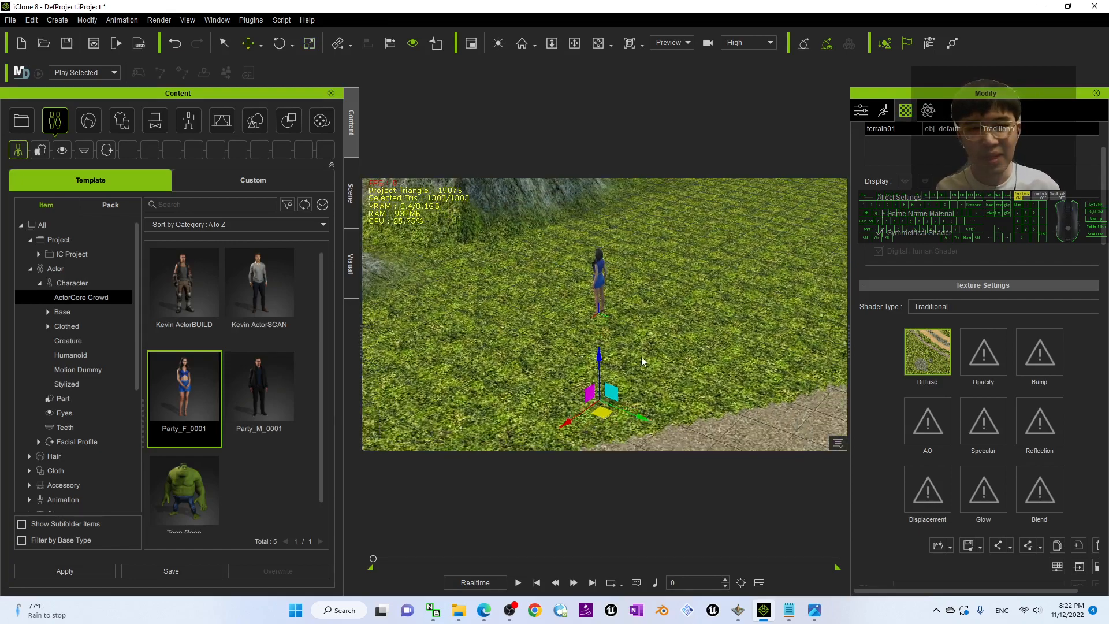
scroll(642, 361, "down", 5)
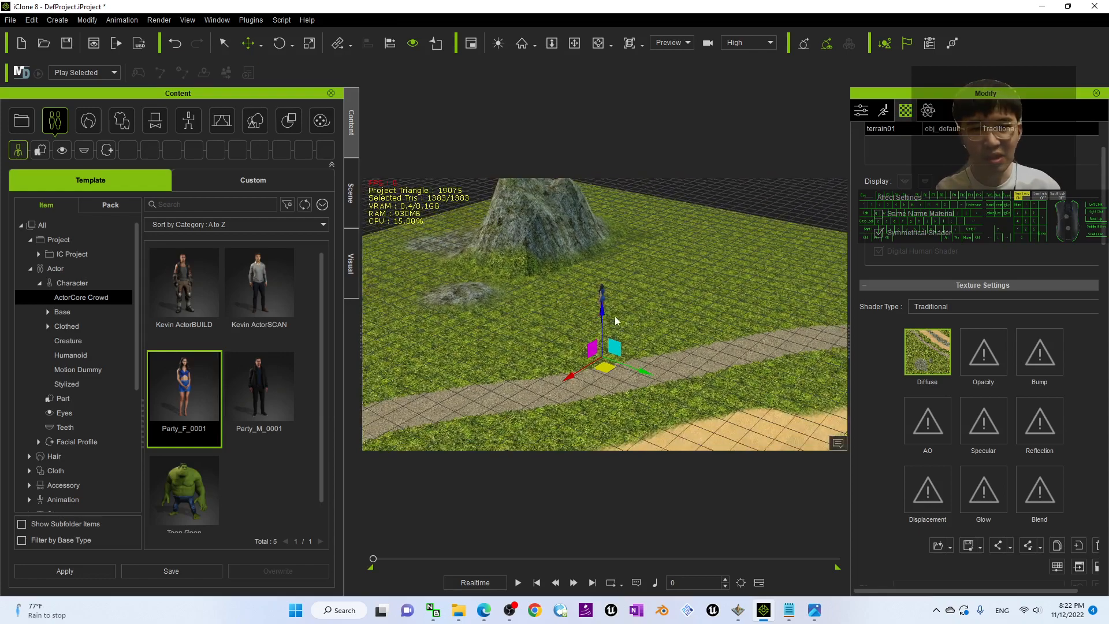
left_click_drag(602, 311, 622, 292)
right_click_drag(622, 292, 653, 279)
key("e")
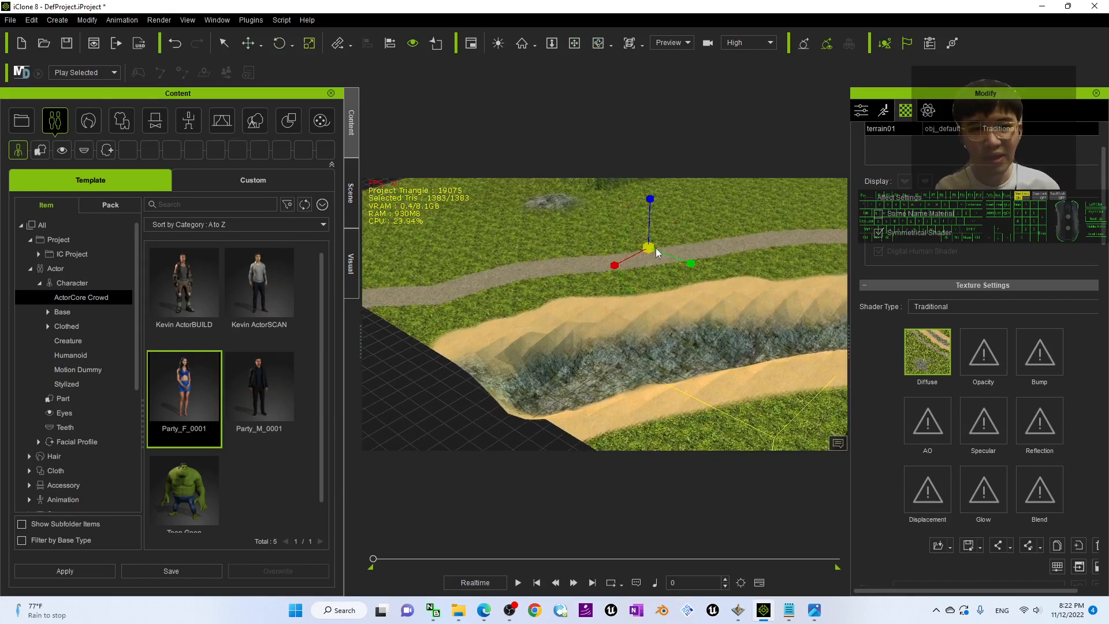
middle_click_drag(657, 252, 700, 264)
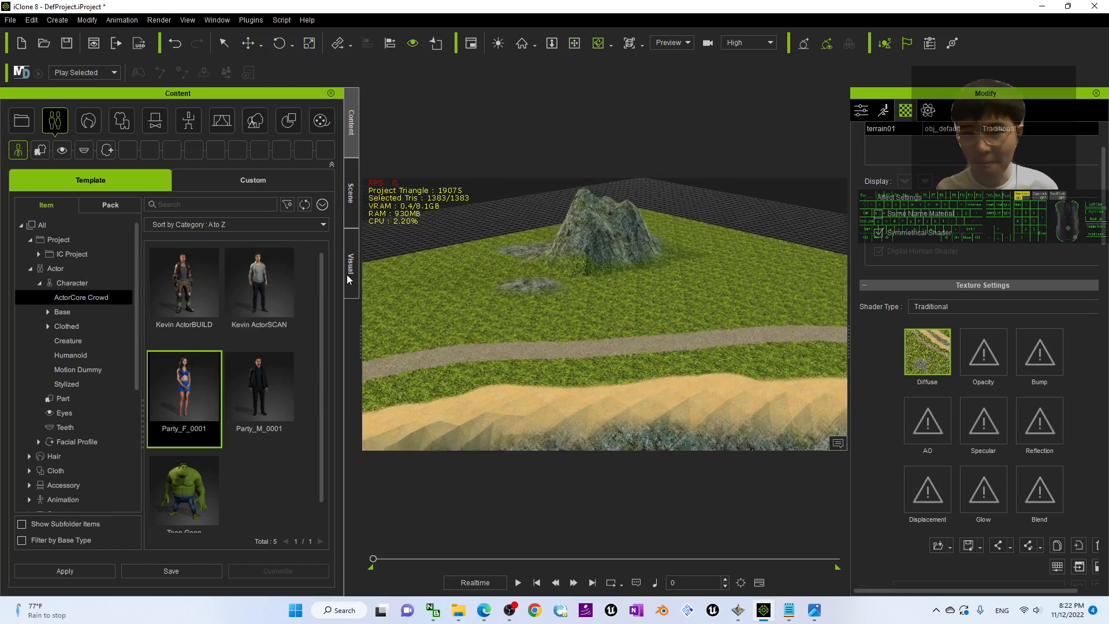
- Convert the terrain01 prop to a terrain object
left_click(350, 194)
left_click(74, 295)
middle_click_drag(657, 351, 634, 341)
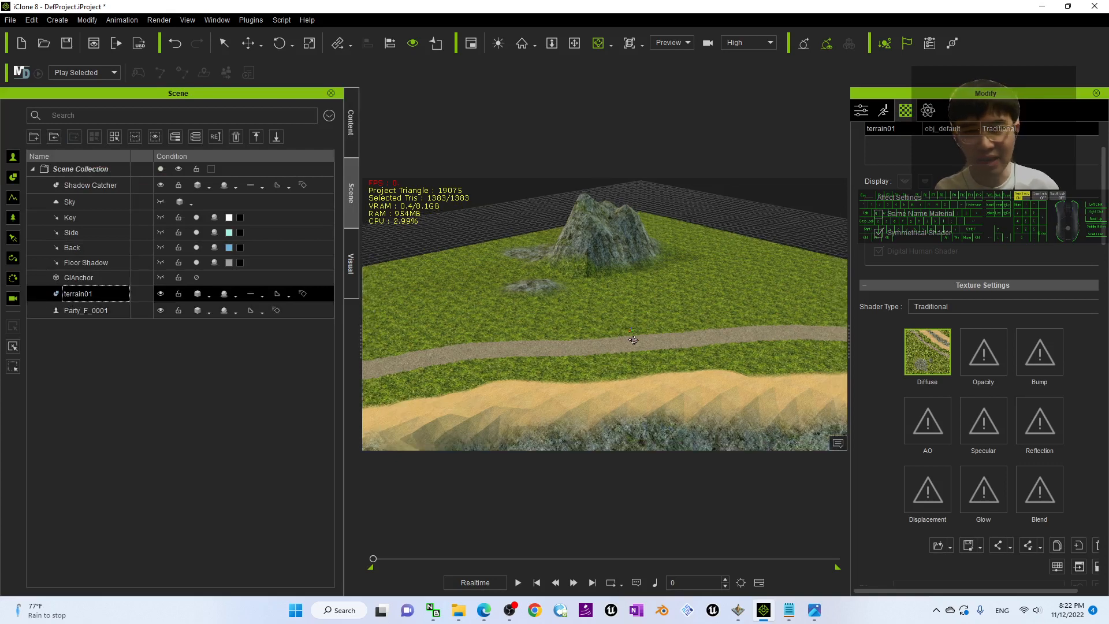
scroll(634, 341, "down", 8)
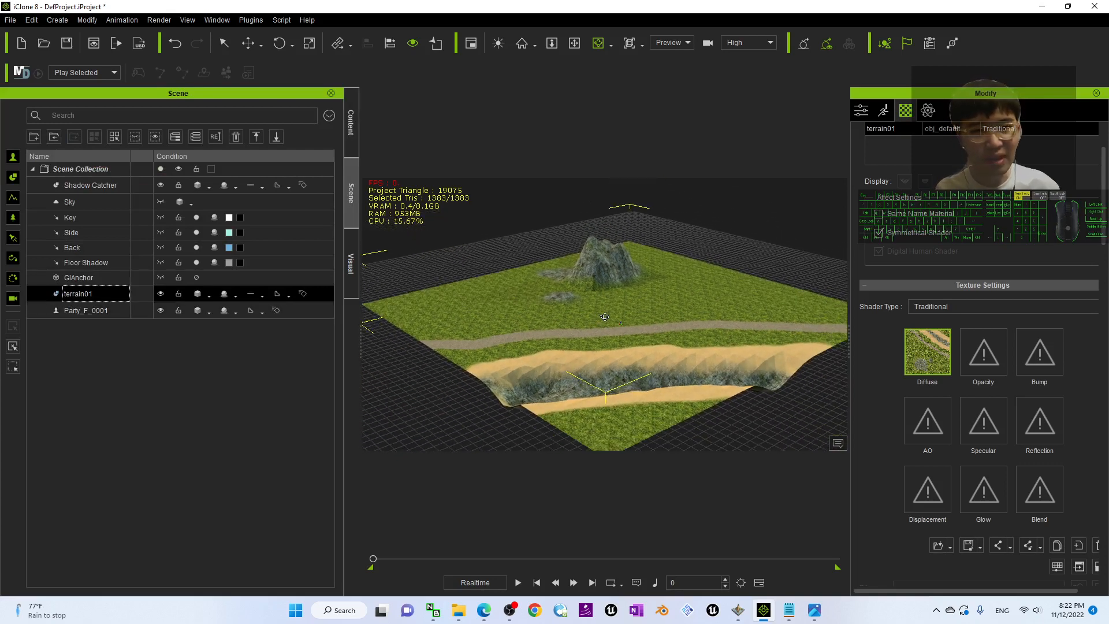
right_click(605, 316)
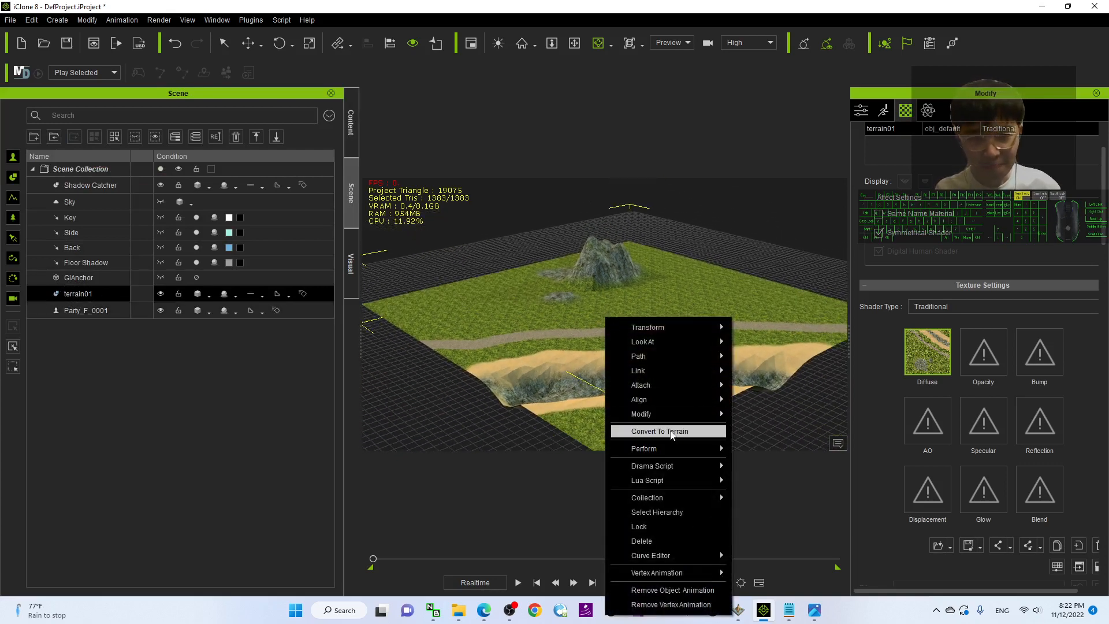
left_click(671, 433)
left_click(610, 314)
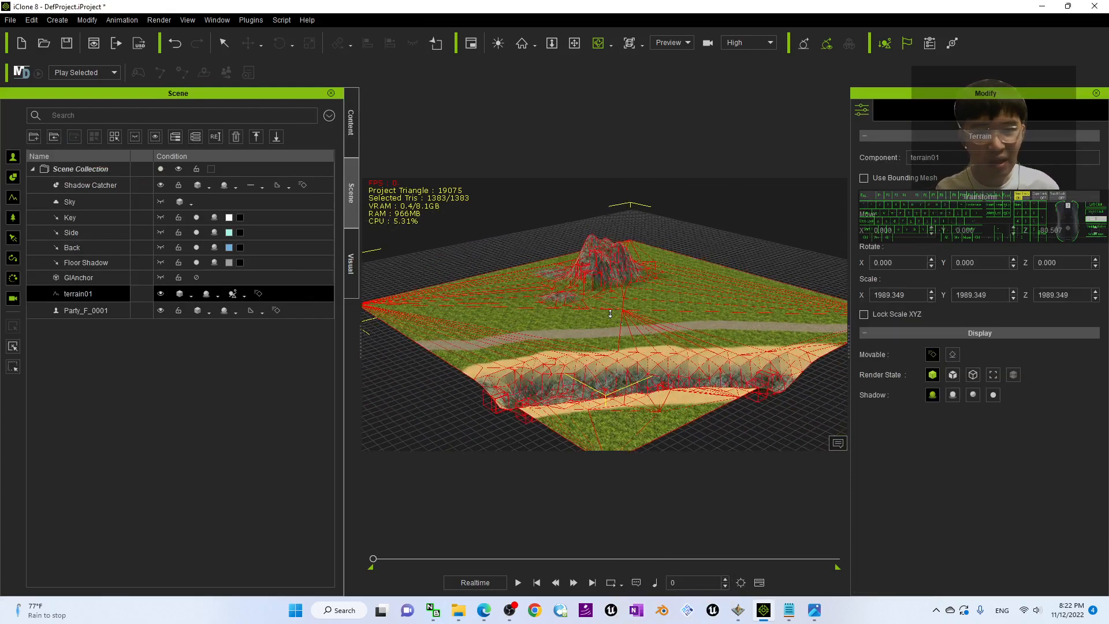
mouse_move(610, 314)
right_mouse_down()
mouse_move(569, 322)
mouse_move(629, 337)
mouse_move(601, 312)
right_mouse_up()
- Delete the reference character Party_F_0001 from the scene and select terrain01
left_click(354, 124)
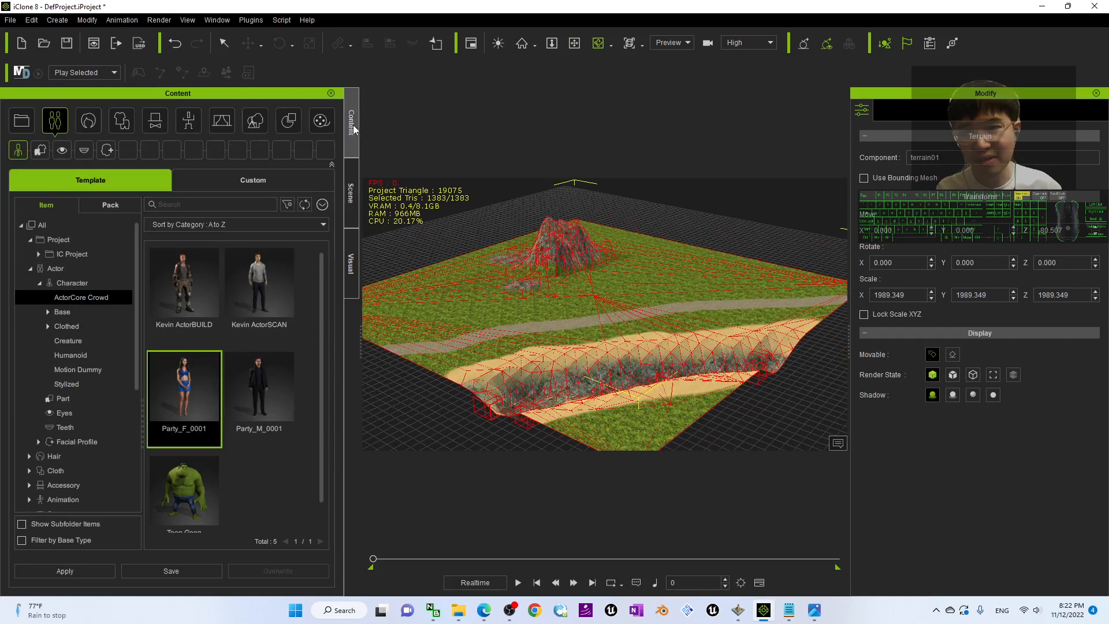
left_click(350, 268)
left_click(349, 191)
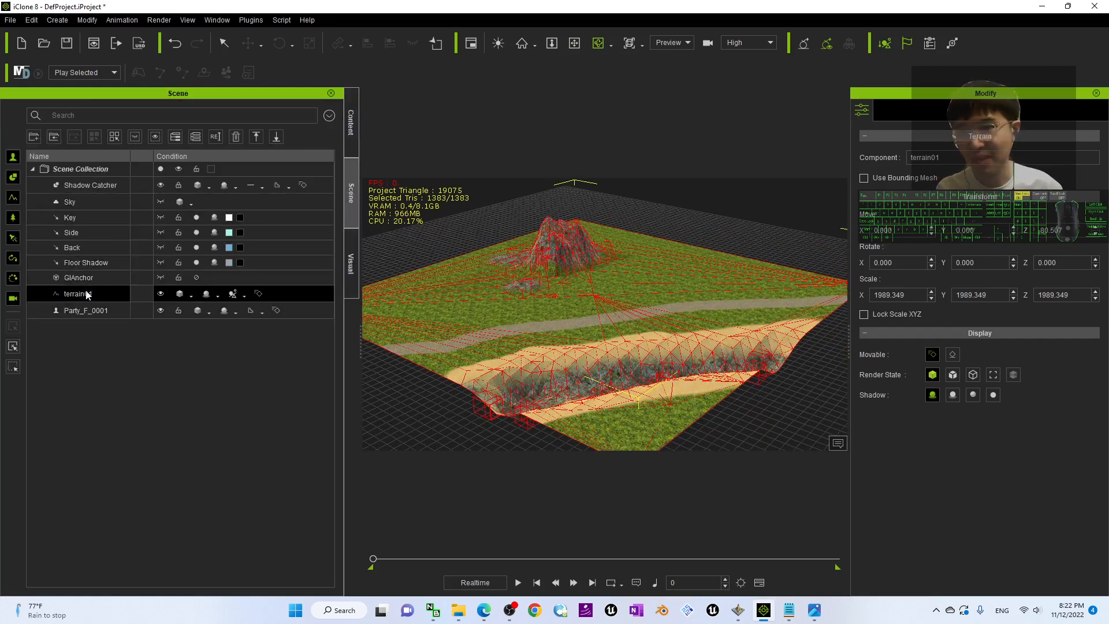
left_click(84, 313)
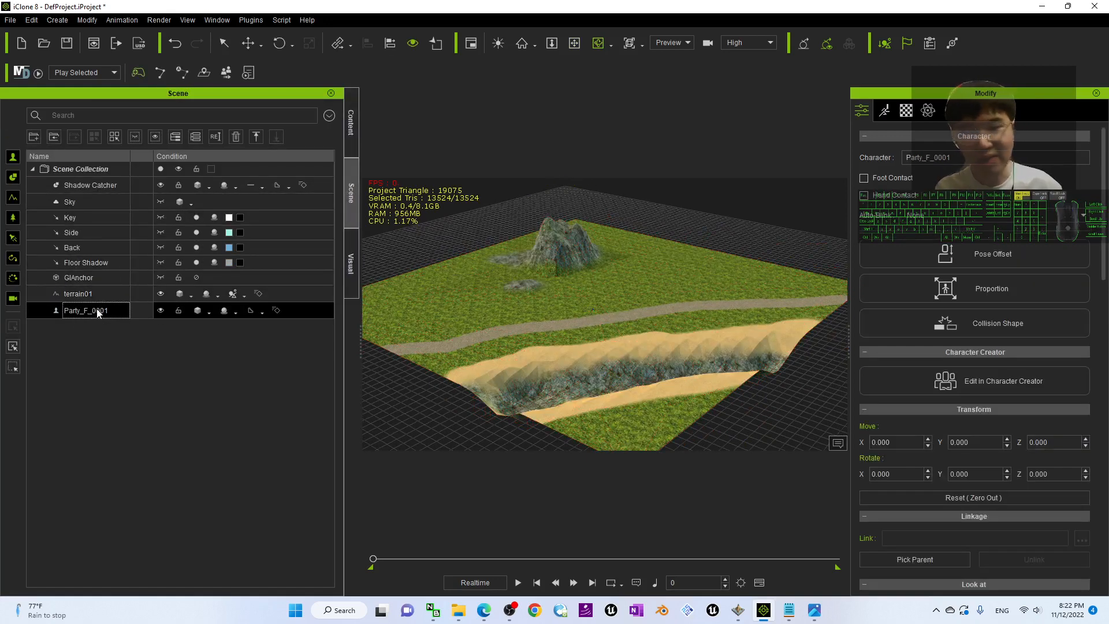
key("Delete")
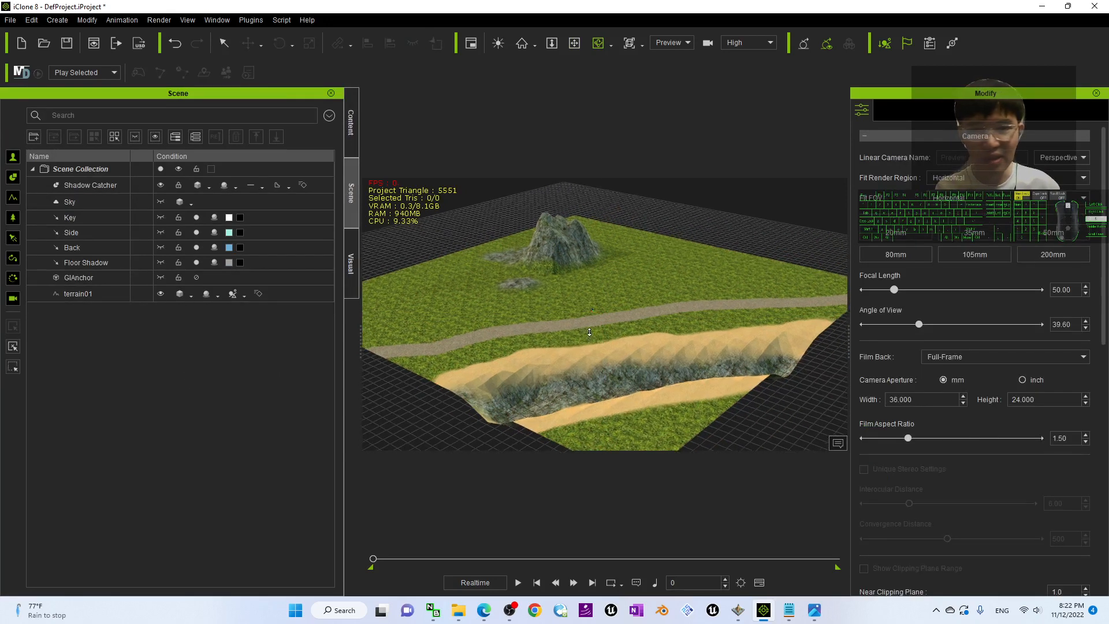
scroll(589, 332, "up", 5)
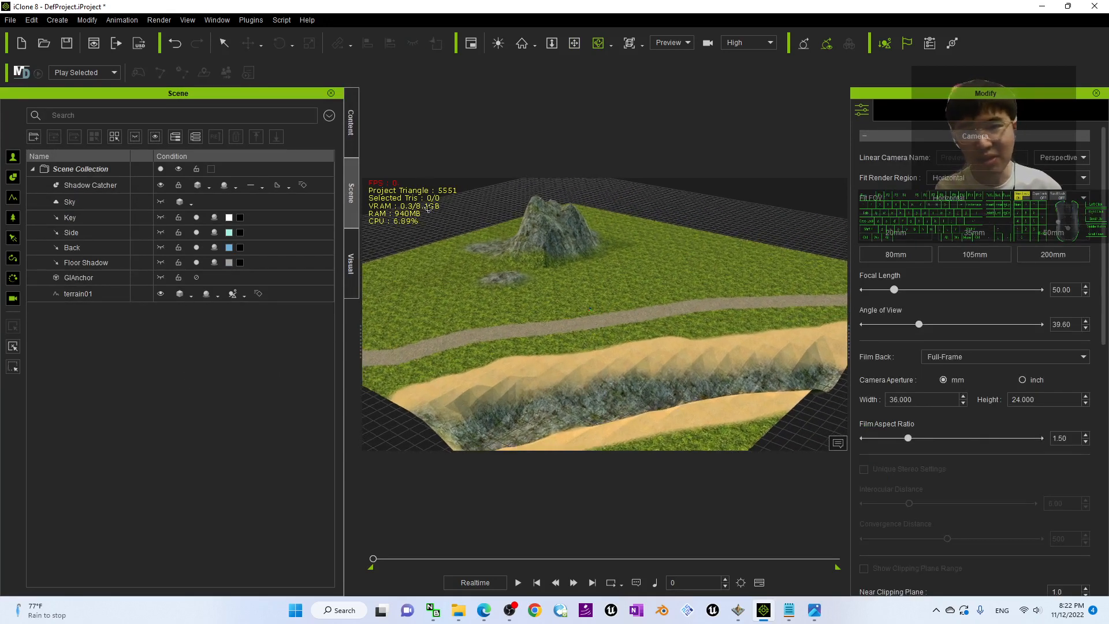
left_click(82, 294)
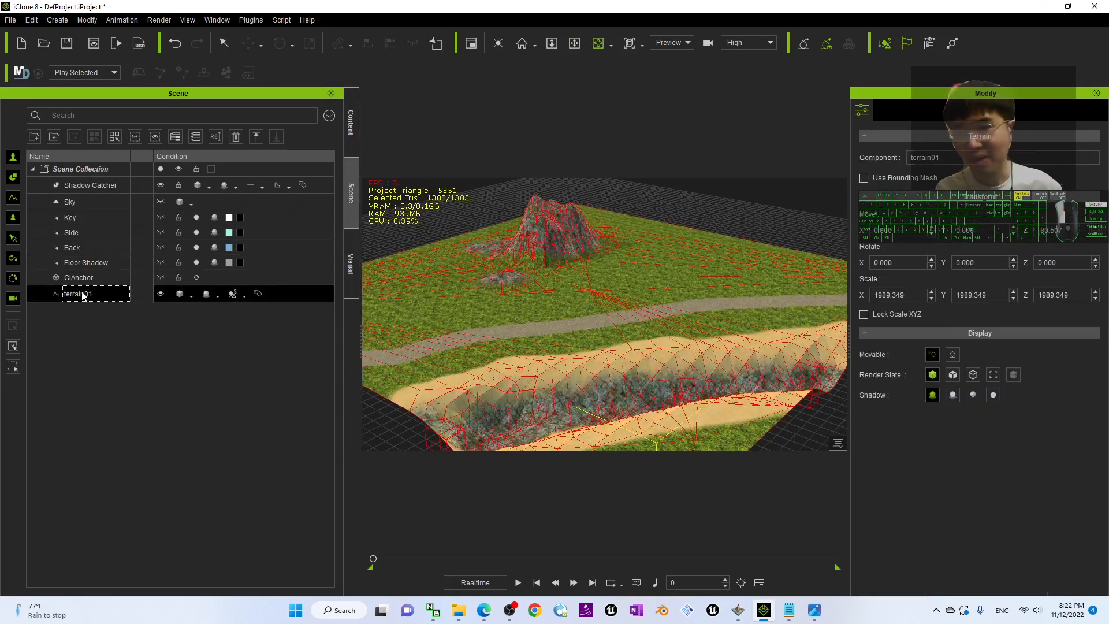
- Save the selected terrain01 object to the custom Set/Terrain library as Terrain03
left_click(352, 124)
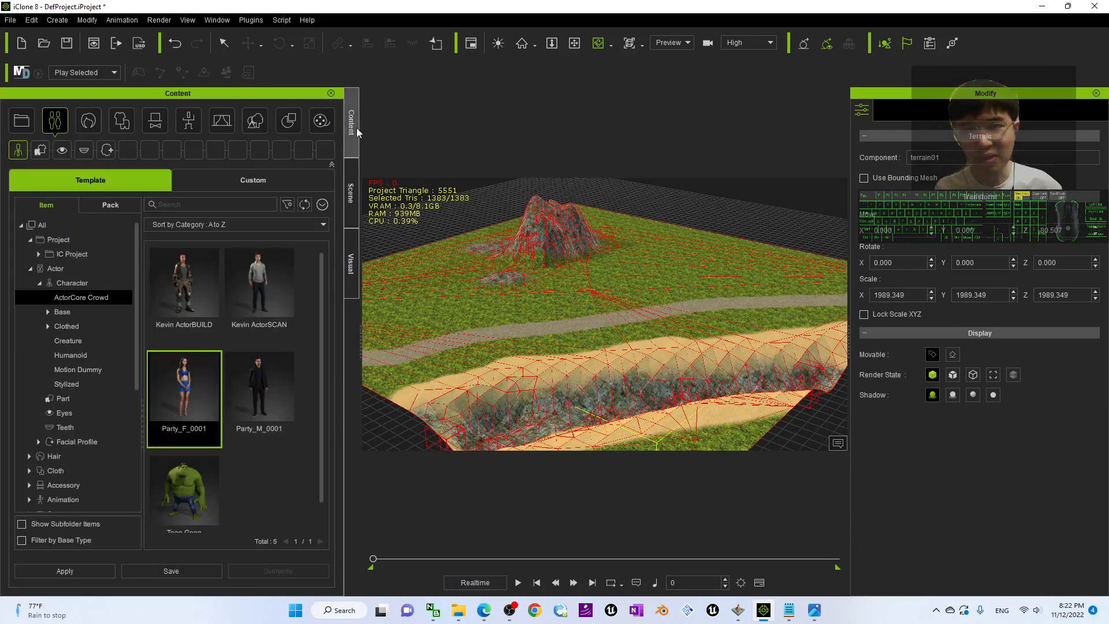
left_click(239, 180)
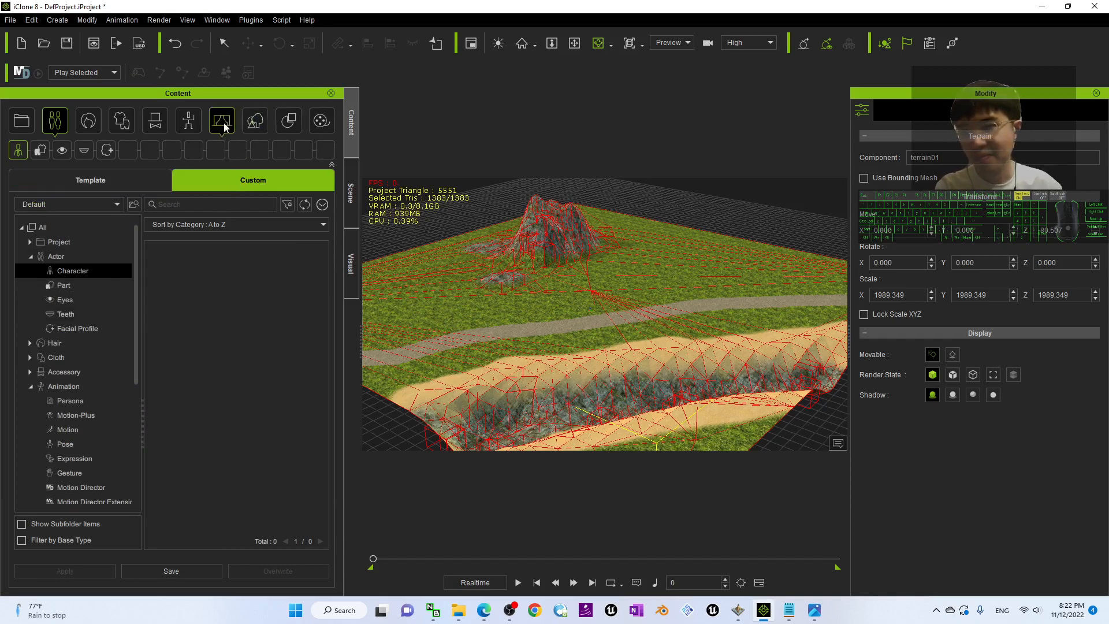
left_click(255, 122)
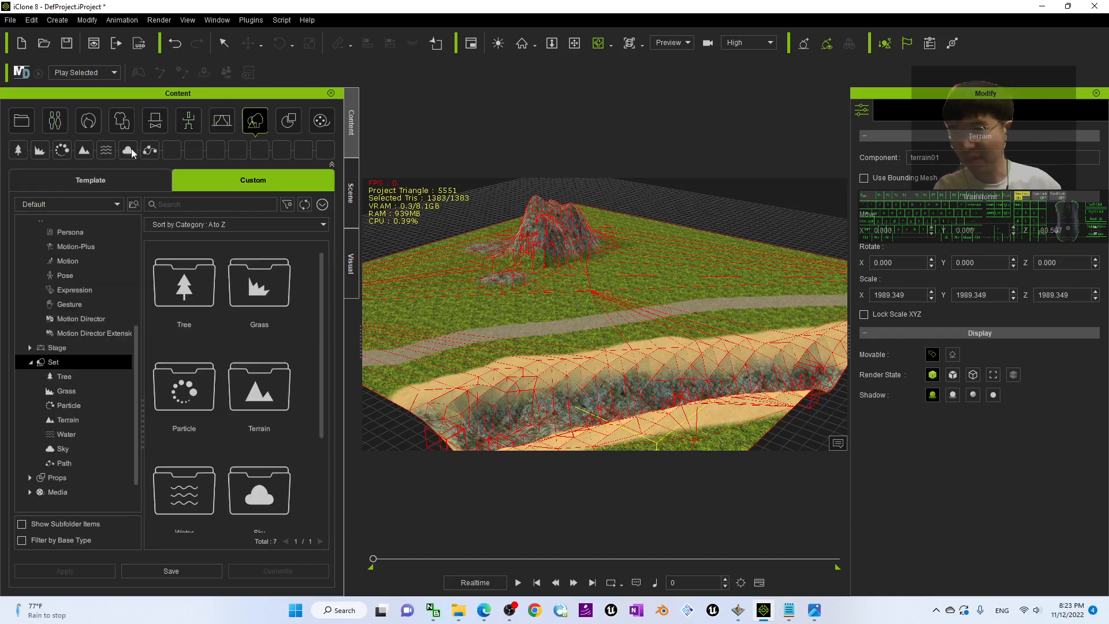
left_click(85, 150)
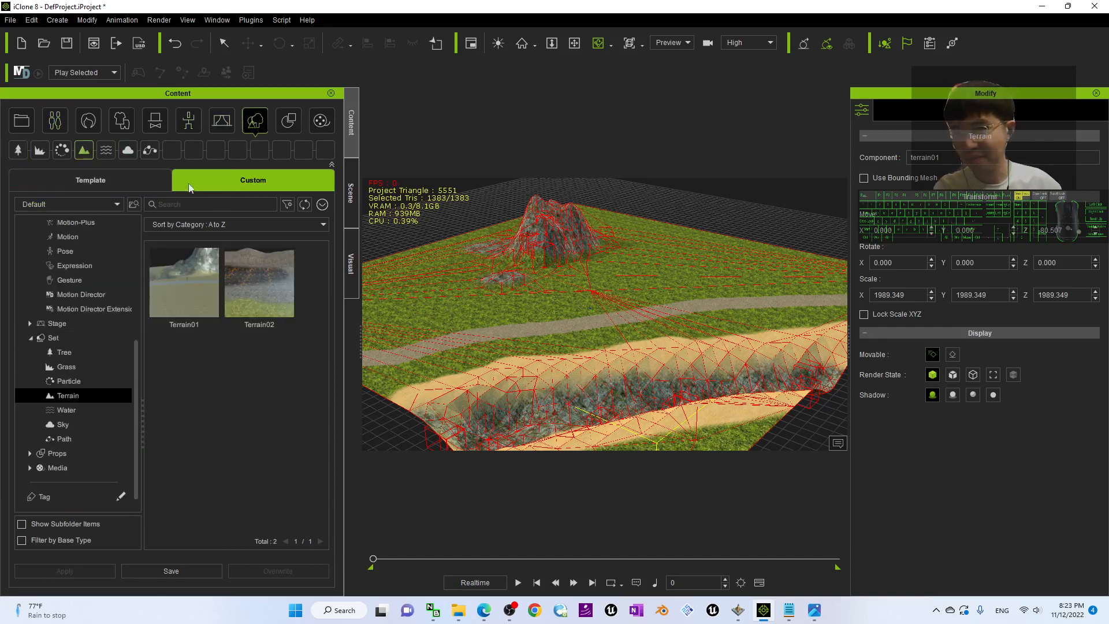
left_click(185, 570)
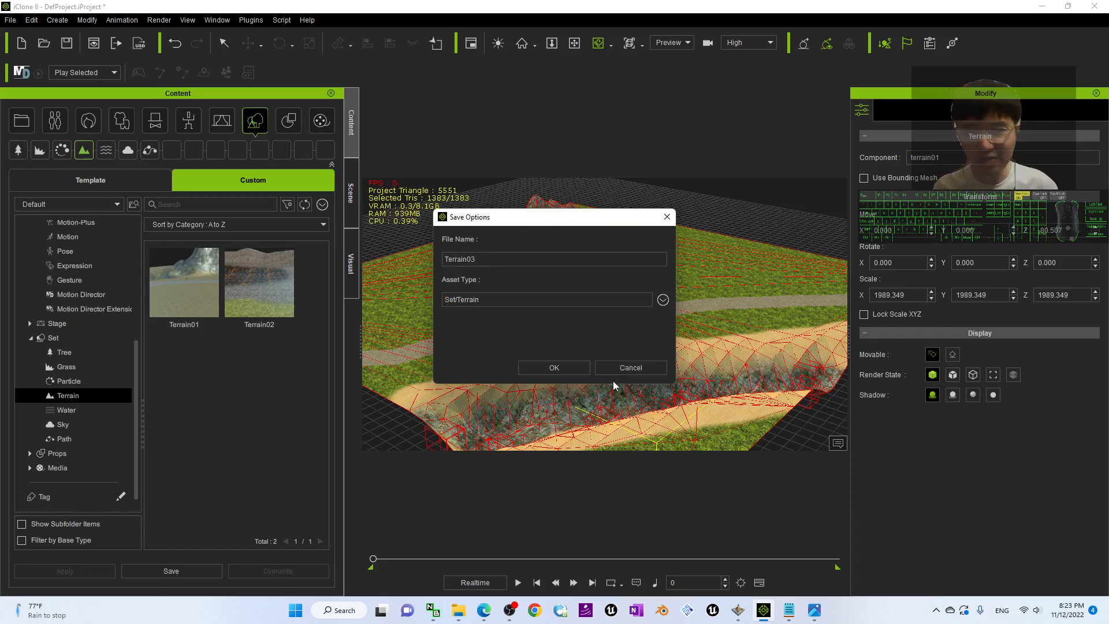
left_click(554, 368)
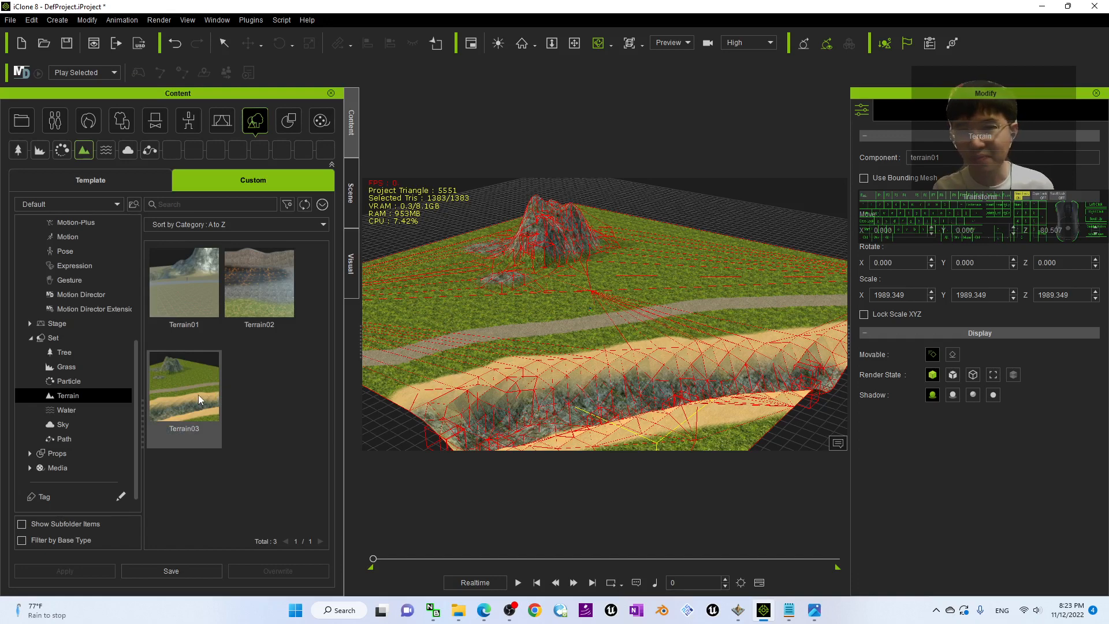
- Start a new project without saving the current one and load the custom terrain Terrain03 into it
left_click(26, 47)
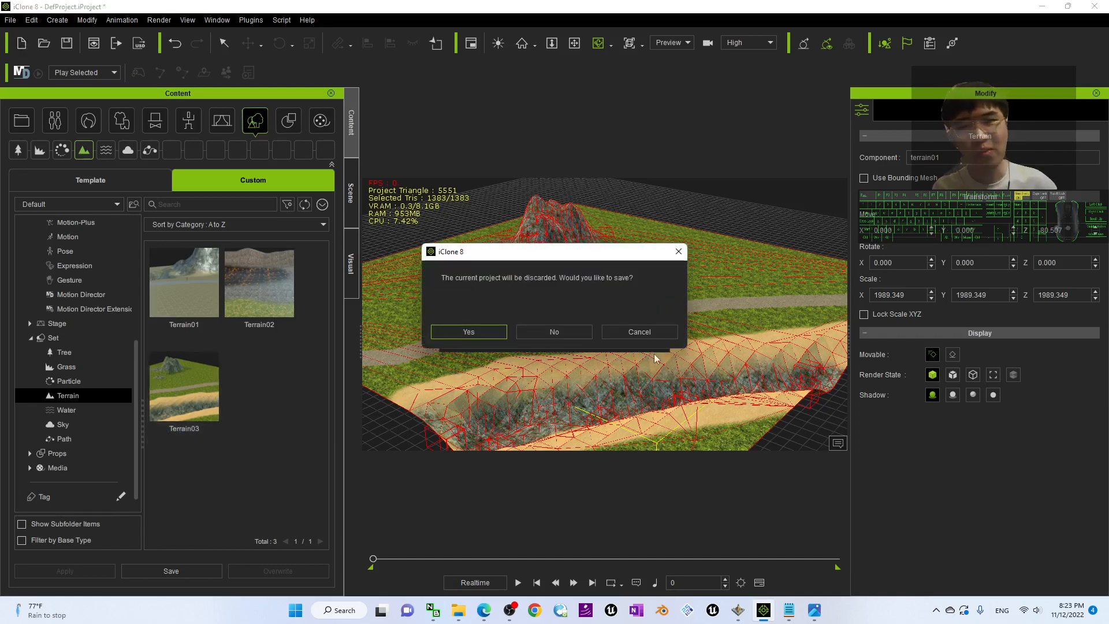
left_click(553, 332)
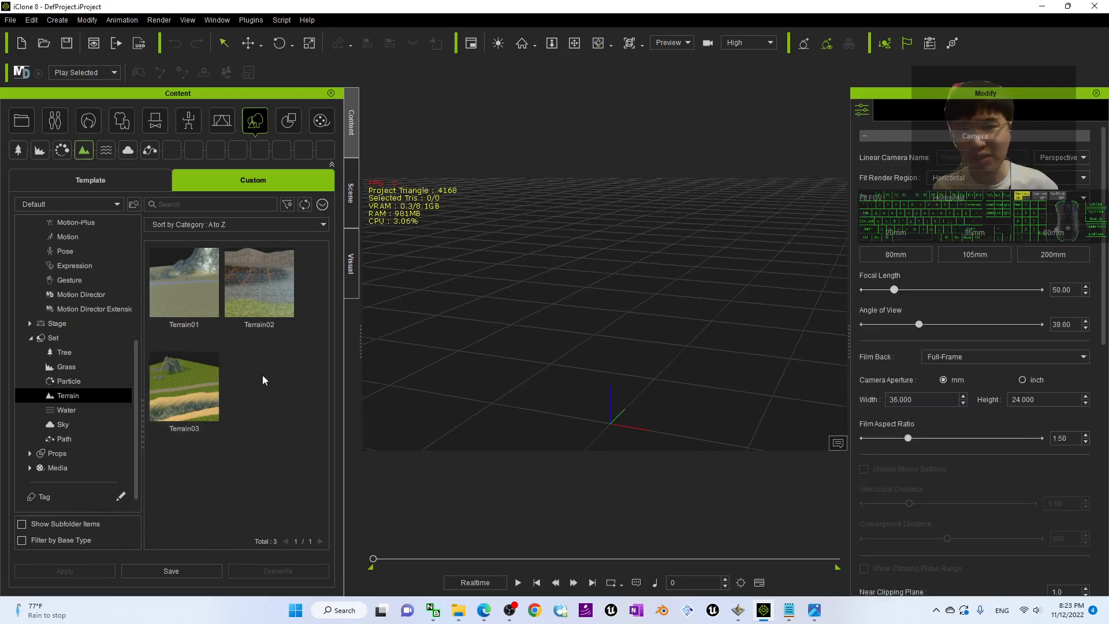
left_click(116, 172)
left_click(241, 174)
left_click(193, 444)
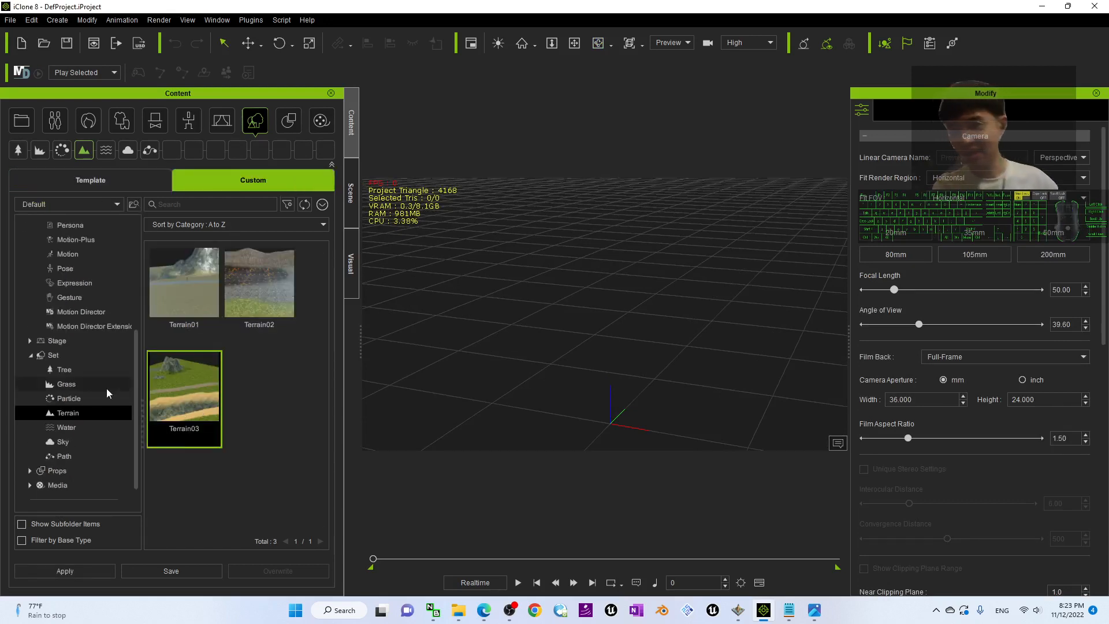
double_click(180, 407)
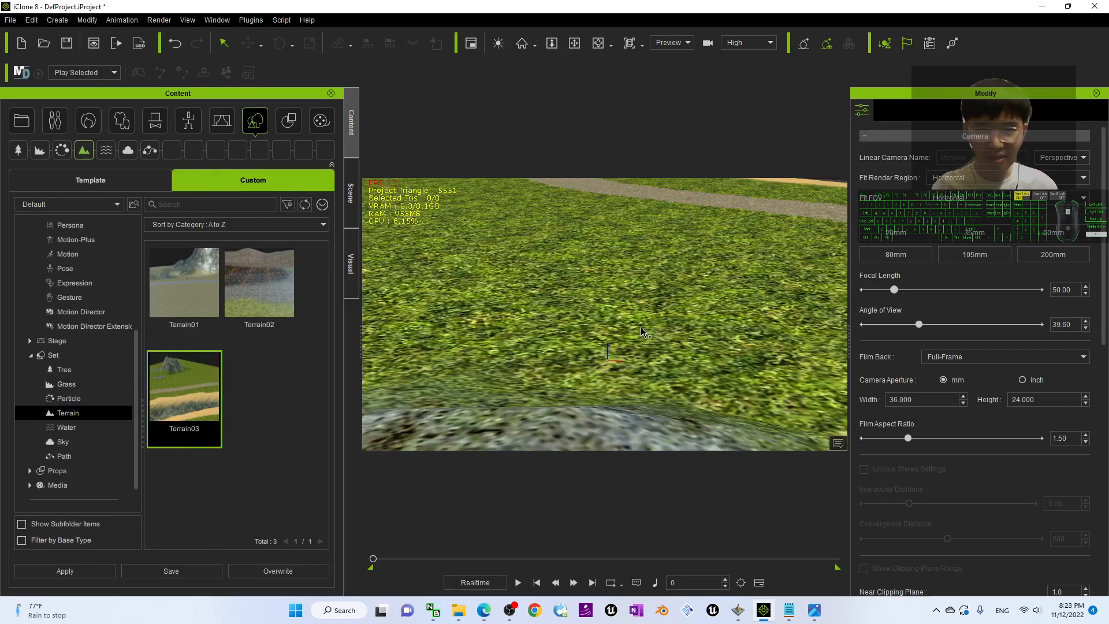
- Examine the loaded Terrain03 from several angles around the rocky hill and the small rock mound
scroll(630, 325, "down", 5)
key("x")
left_click_drag(650, 333, 541, 323)
key("c")
key("x")
key("c")
key("x")
key("c")
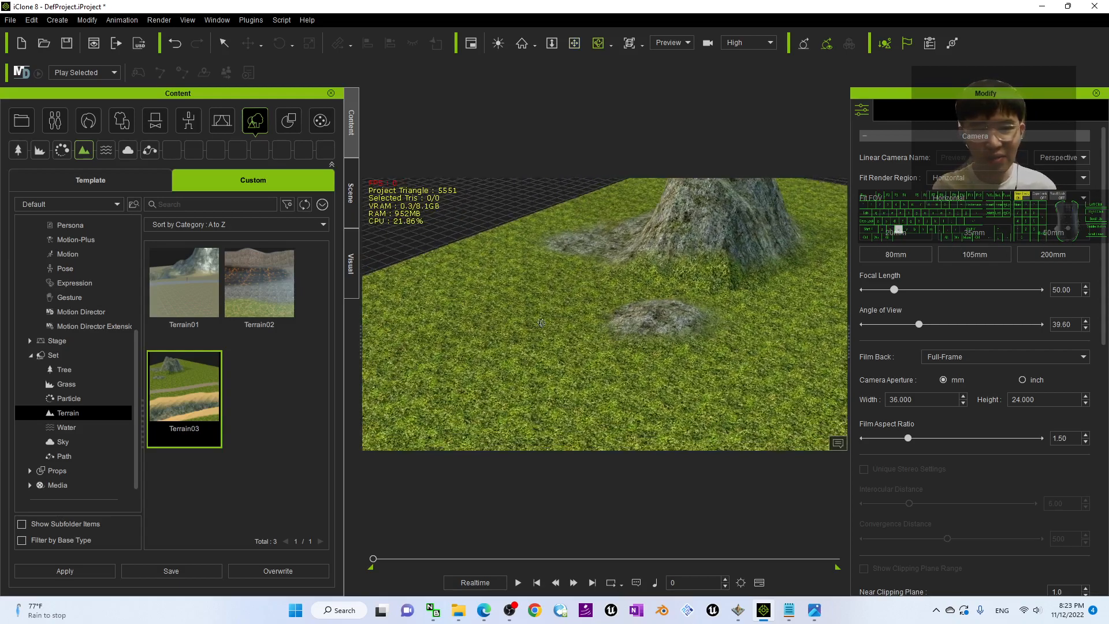
left_click_drag(711, 291, 659, 295)
key("c")
left_click_drag(658, 295, 696, 314)
key("x")
left_click_drag(696, 315, 670, 300)
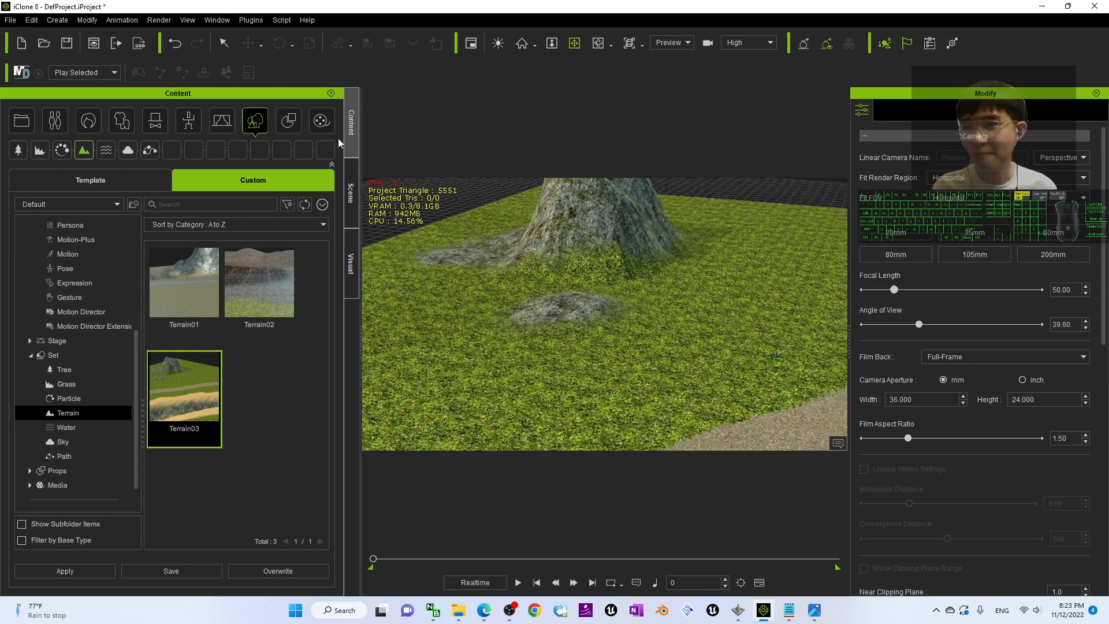
- Place the template ActorCore Crowd character Party_F_0001 on the small rock mound near the hill and check its size against the terrain
left_click(193, 121)
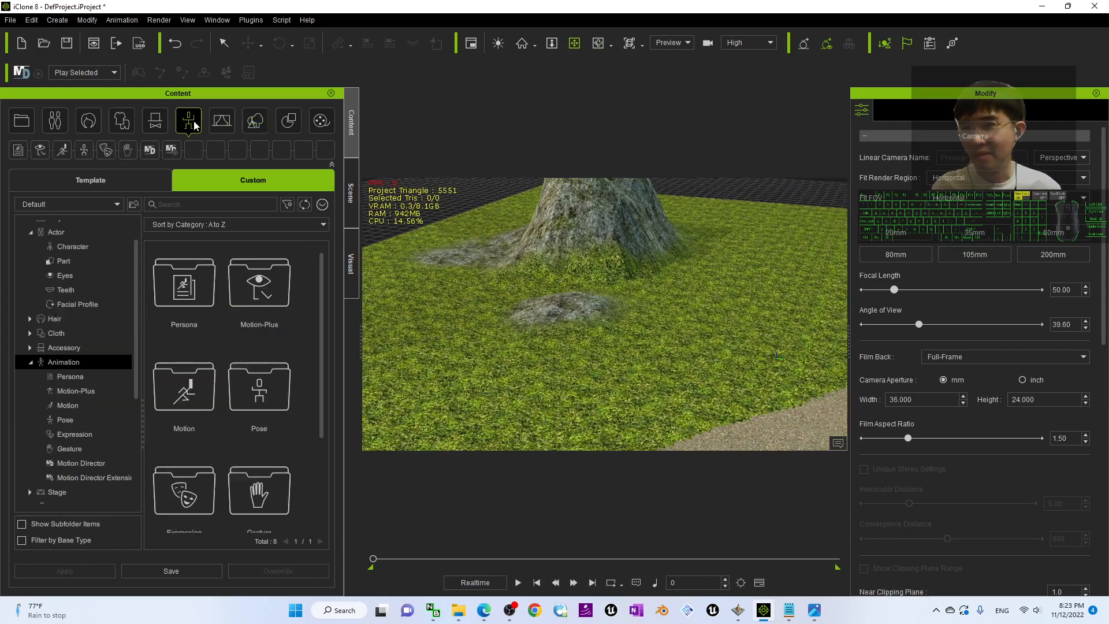
left_click(67, 118)
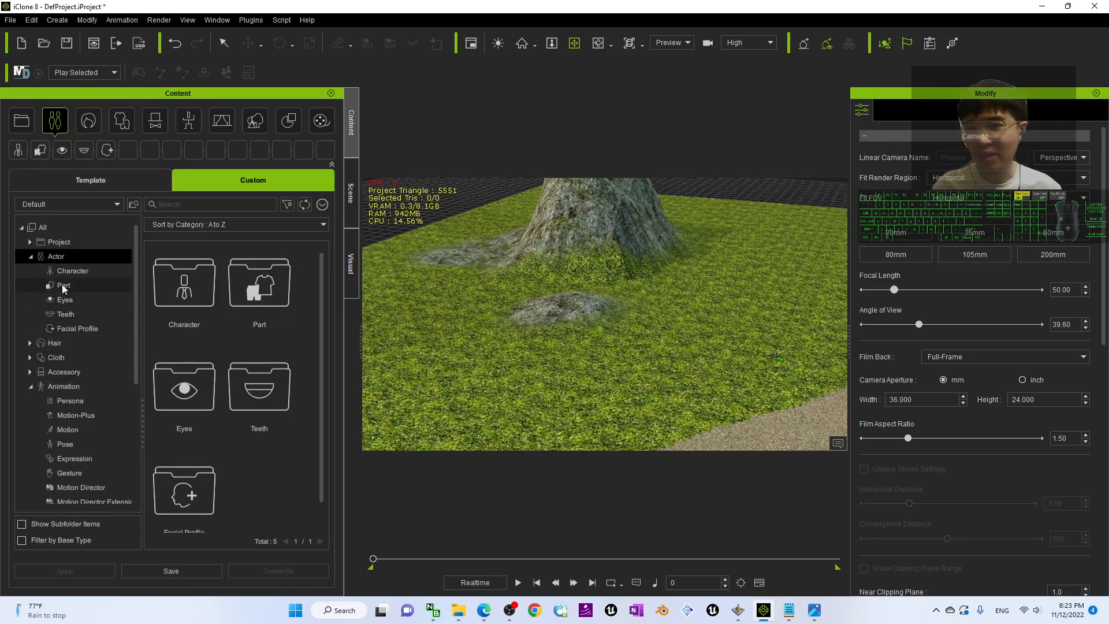
left_click_drag(520, 309, 660, 320)
middle_click_drag(659, 320, 620, 302)
scroll(597, 320, "down", 3)
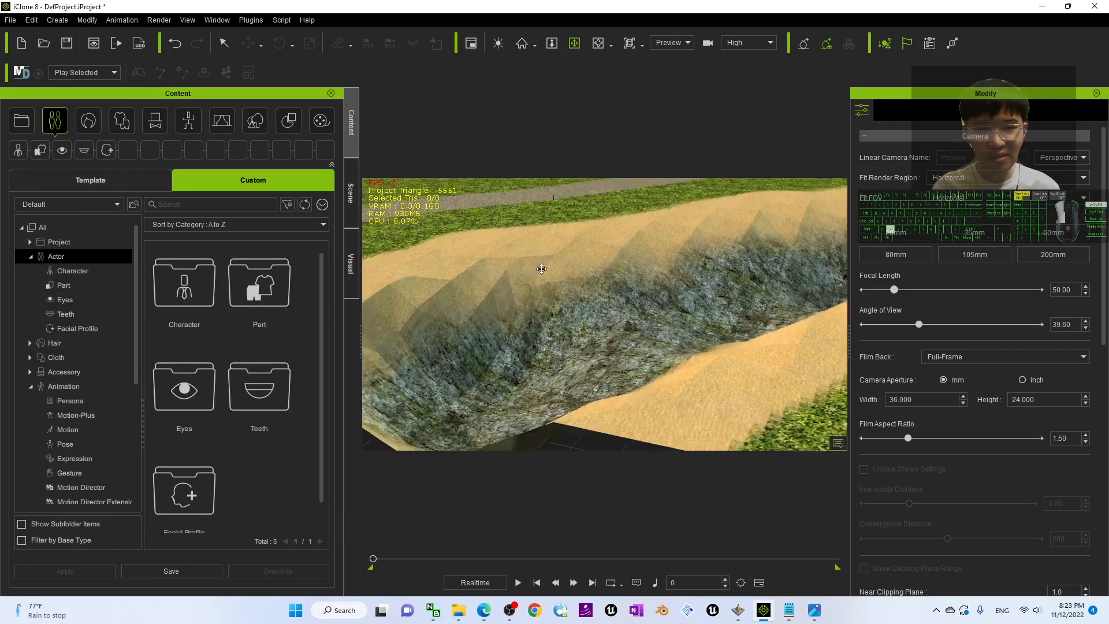
key("c")
left_click_drag(620, 302, 661, 411)
left_click_drag(622, 351, 599, 288)
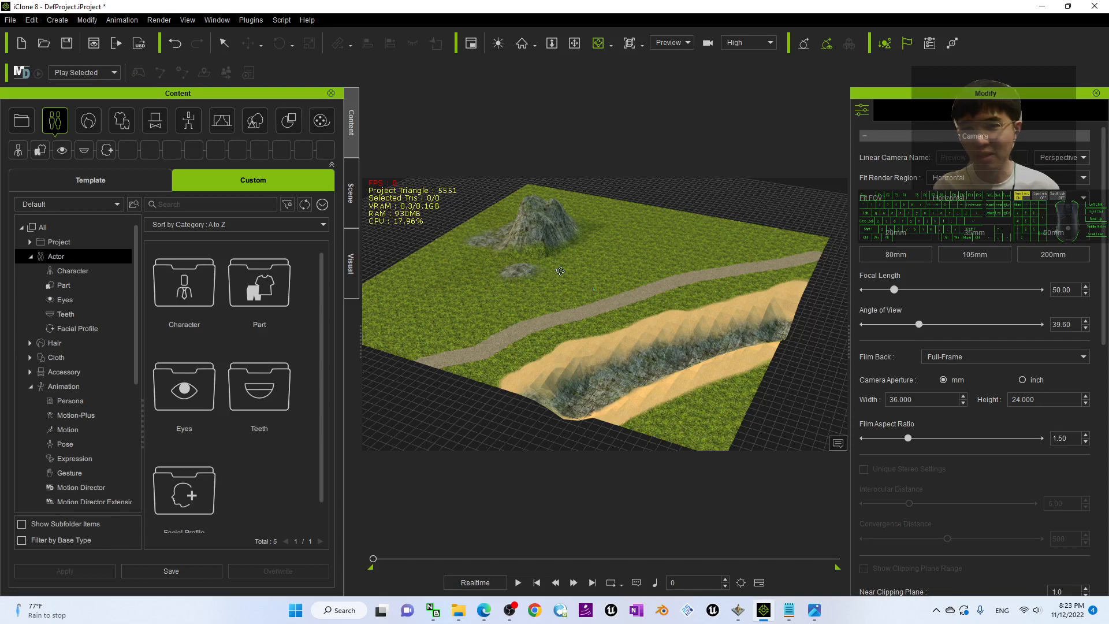
scroll(560, 270, "up", 5)
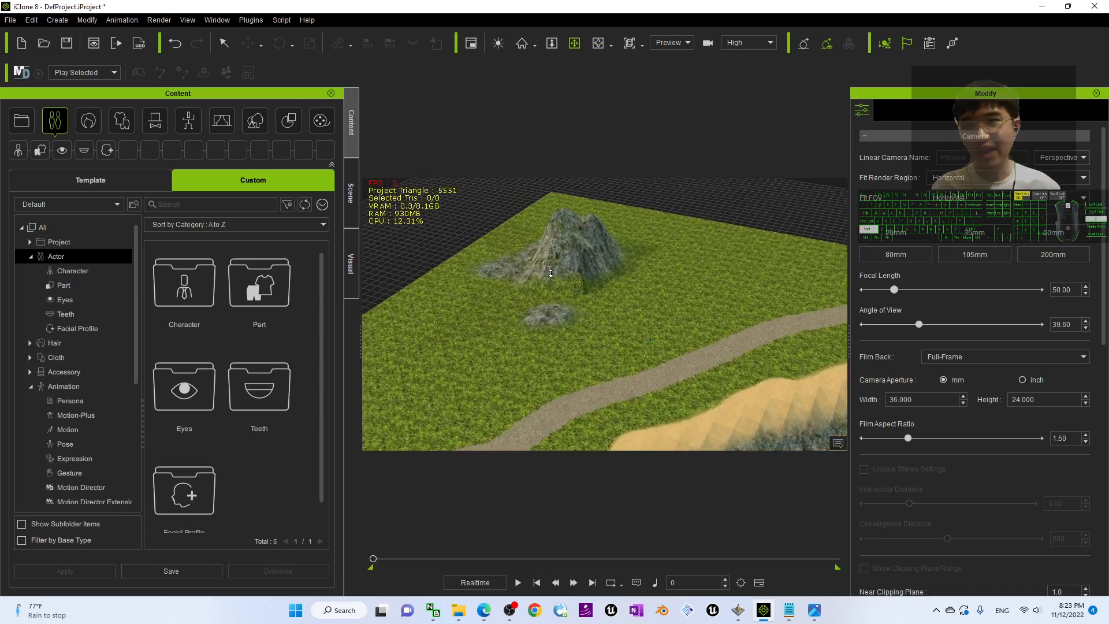
middle_click_drag(551, 273, 497, 248)
left_click(73, 271)
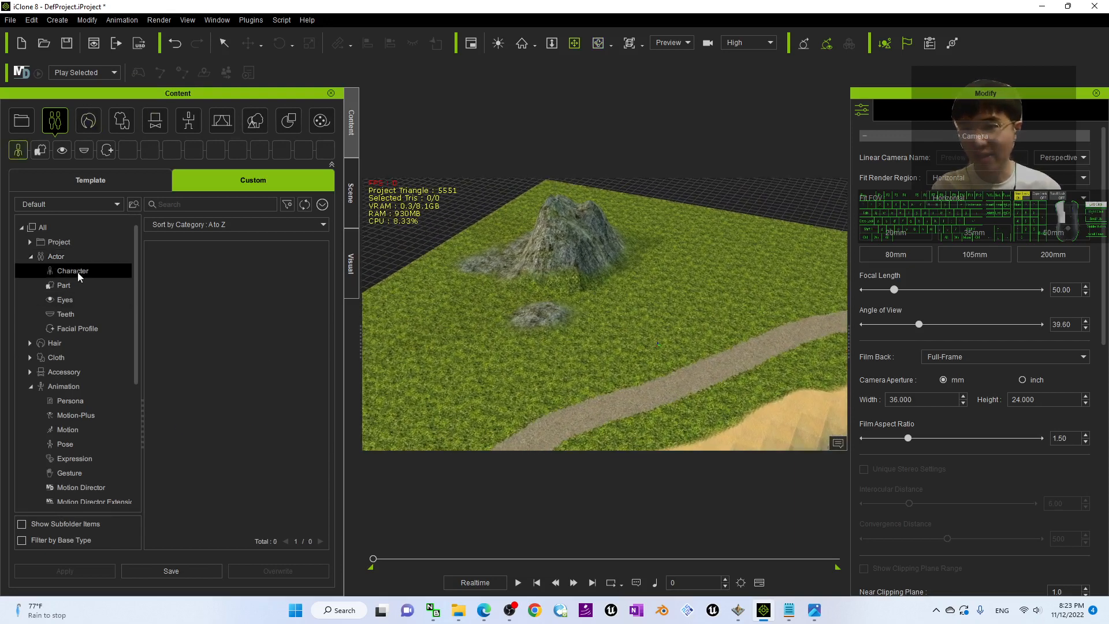
left_click(89, 178)
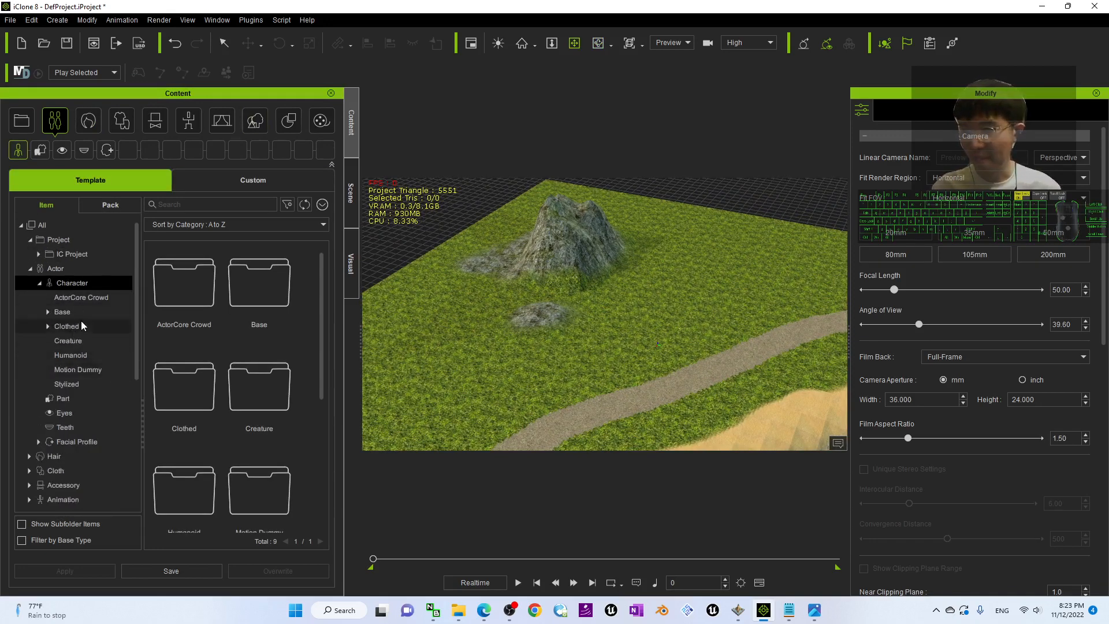
left_click(70, 298)
left_click_drag(236, 369, 518, 317)
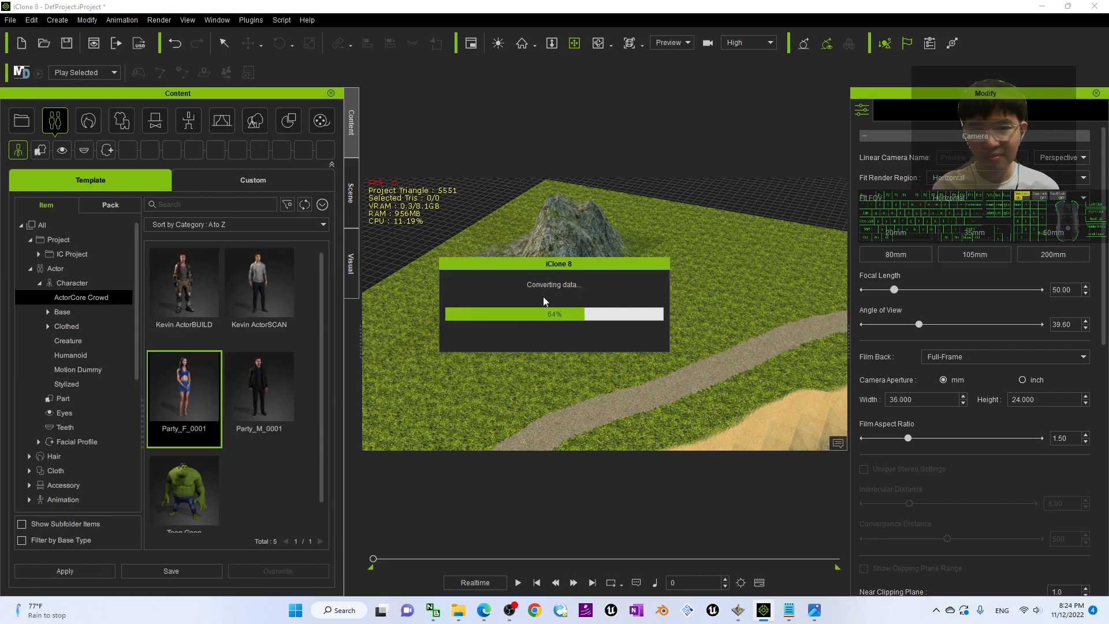
key("f")
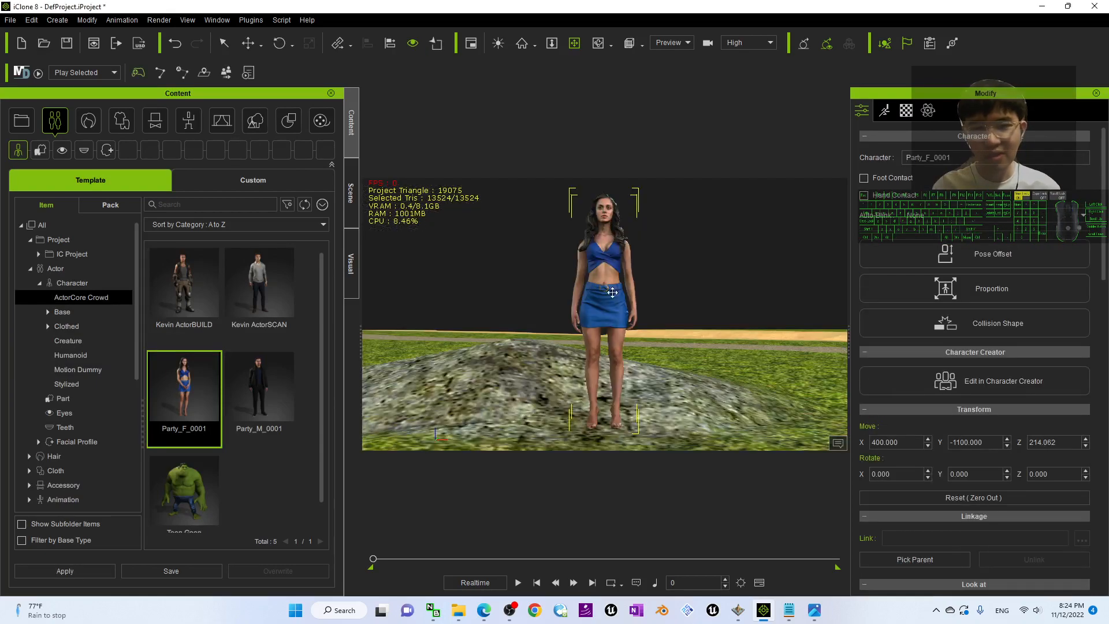
scroll(630, 297, "down", 5)
right_click_drag(682, 279, 500, 288)
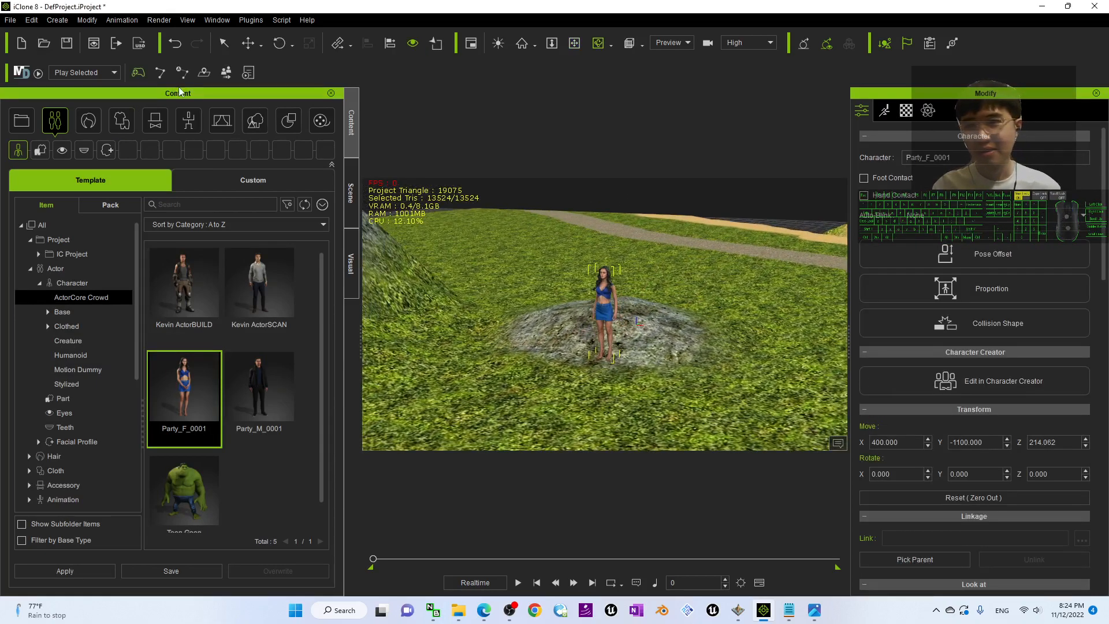
right_click_drag(592, 245, 618, 306)
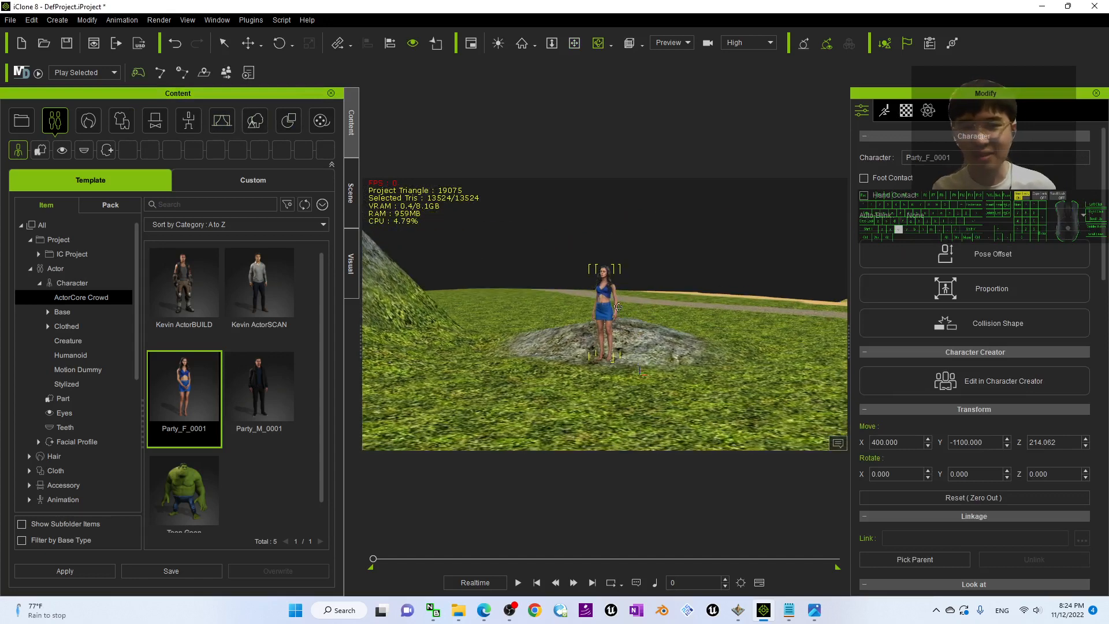
- Try the Anime sky from the template Set library and replace it with the Clear Day sky
left_click(259, 125)
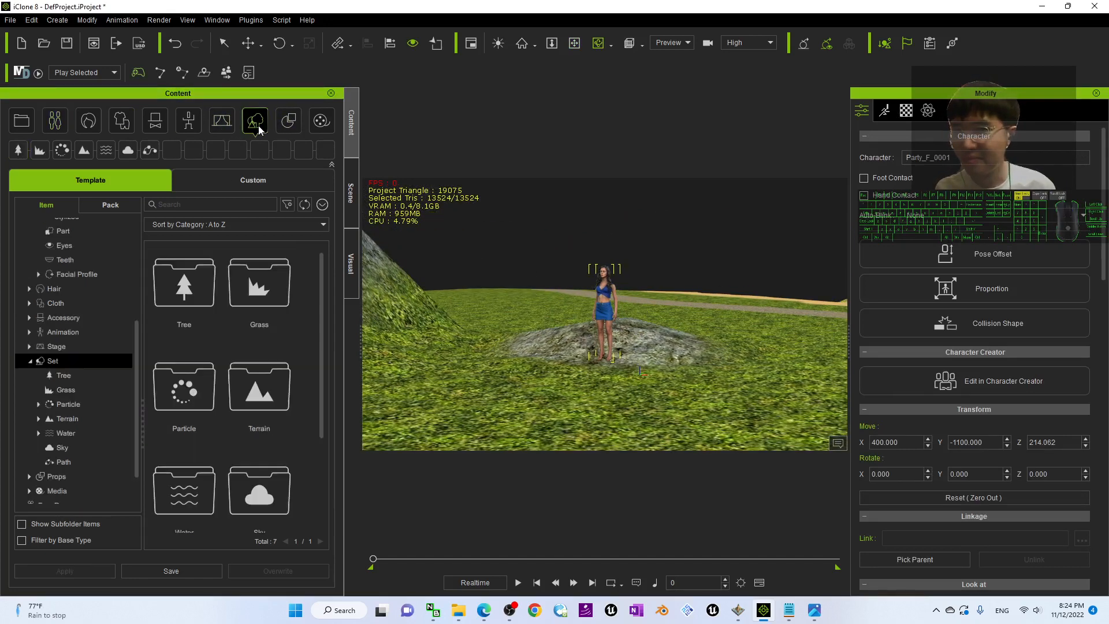
left_click(127, 150)
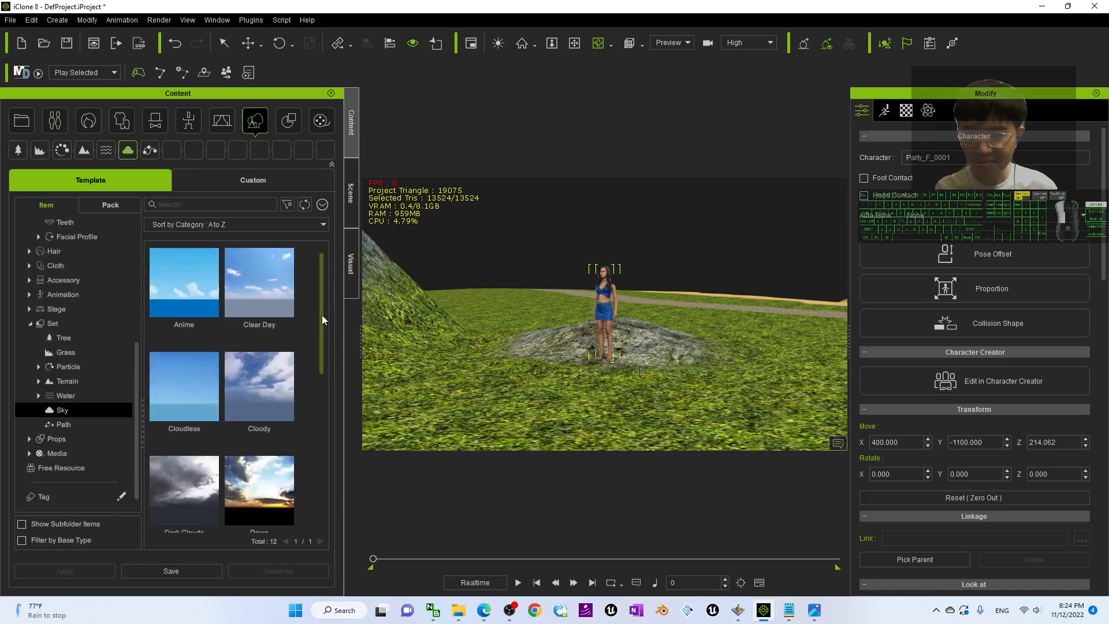
left_click_drag(321, 314, 313, 293)
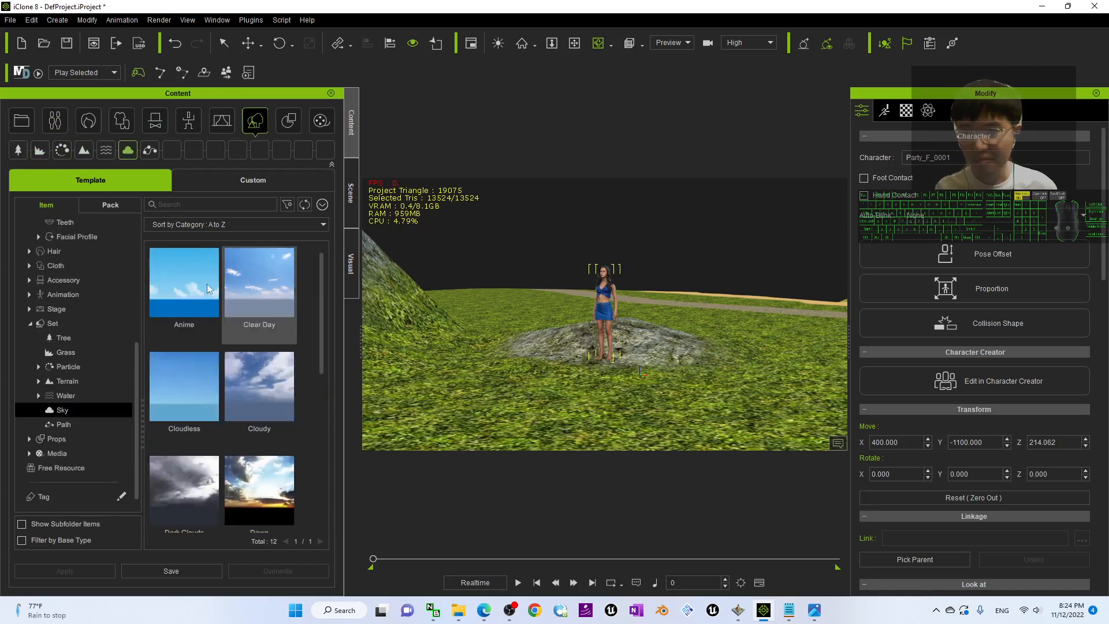
double_click(168, 286)
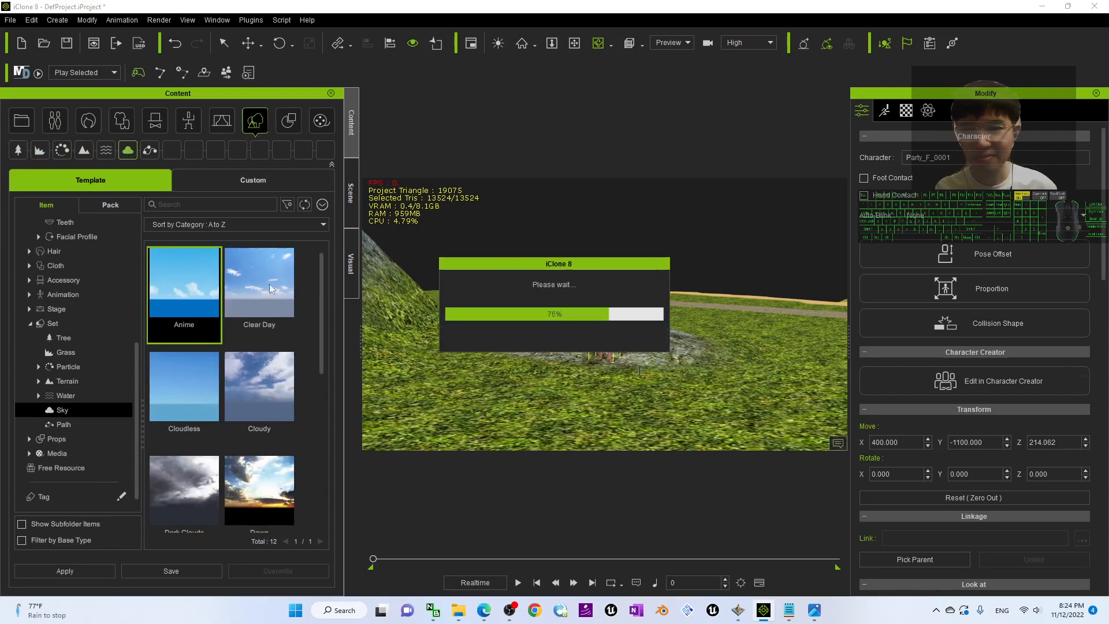
key("c")
left_click_drag(670, 318, 629, 353)
double_click(240, 283)
key("c")
key("x")
scroll(597, 318, "up", 4)
scroll(597, 317, "up", 3)
key("c")
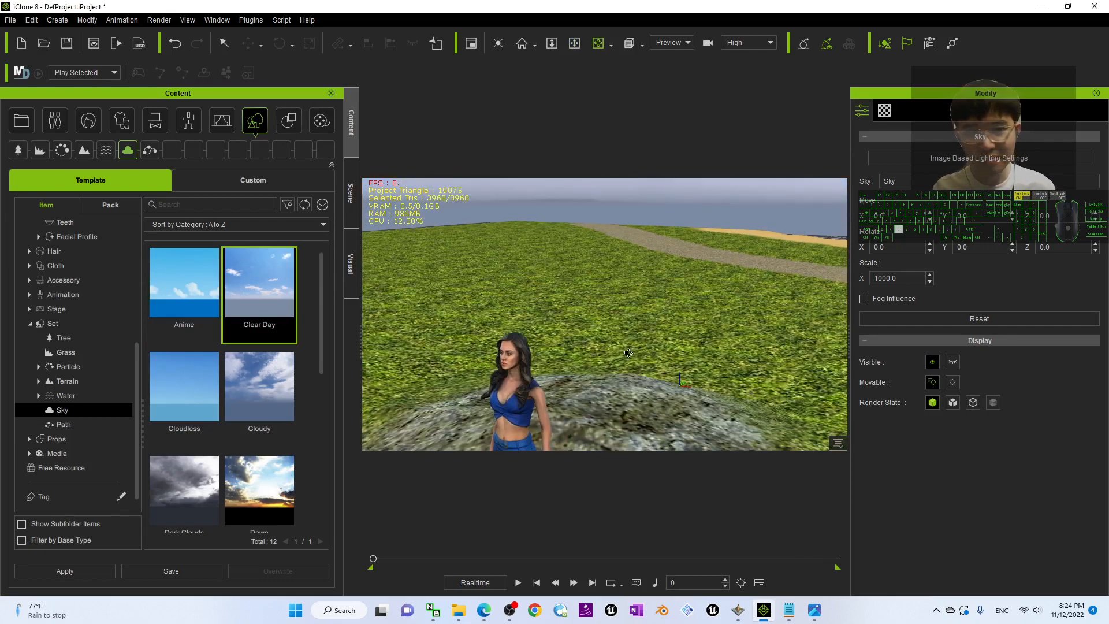
- Select Party_F_0001, load the default Female MD data for it and start Motion Director with the recommended MD window layout
left_click(504, 366)
left_click_drag(504, 365, 634, 367)
scroll(510, 332, "down", 4)
scroll(510, 332, "down", 3)
key("c")
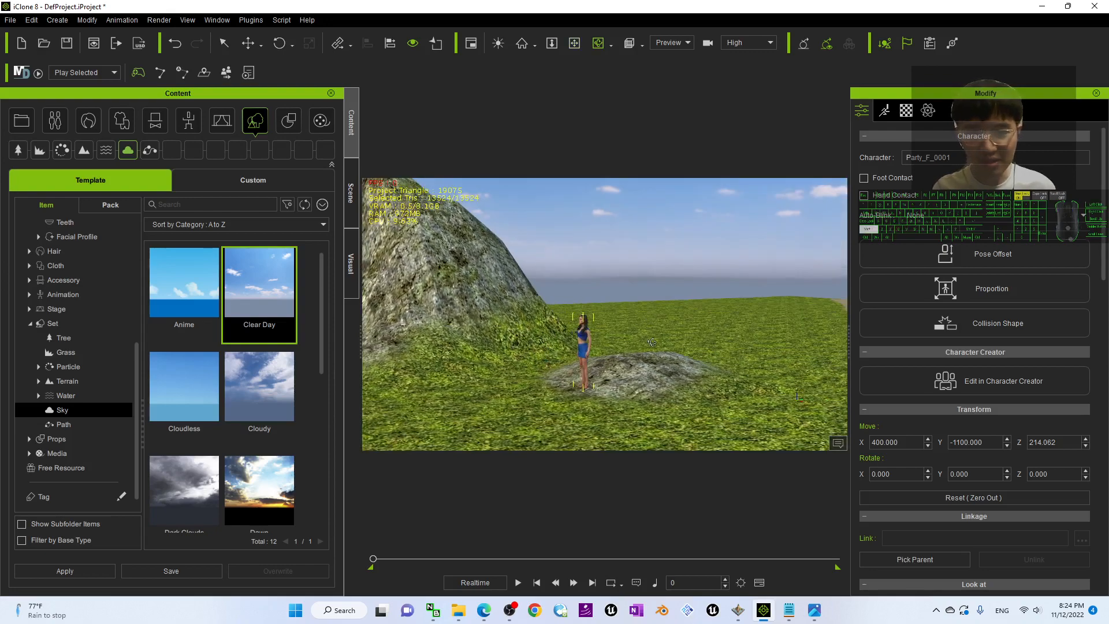
scroll(633, 366, "up", 4, "shift")
key("x")
left_click_drag(614, 413, 618, 381)
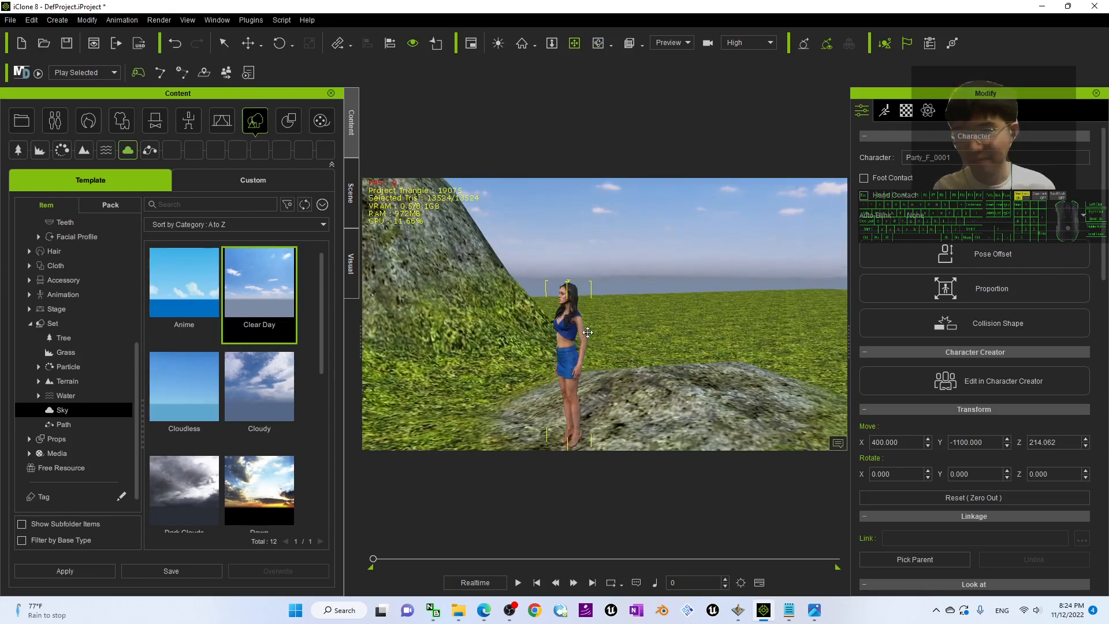
left_click(38, 74)
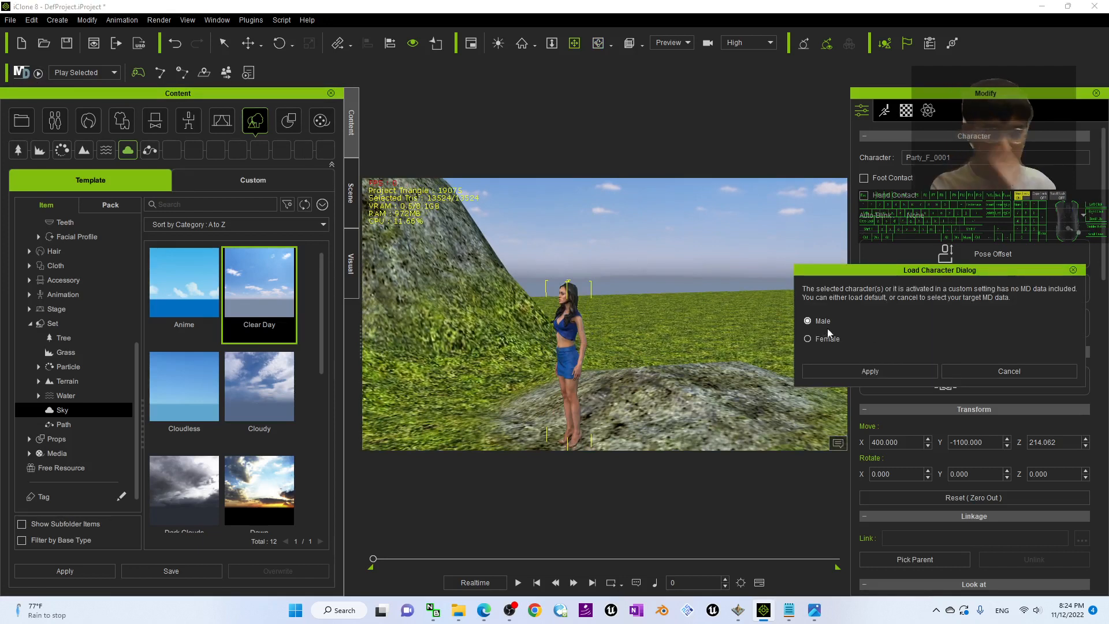
left_click(854, 371)
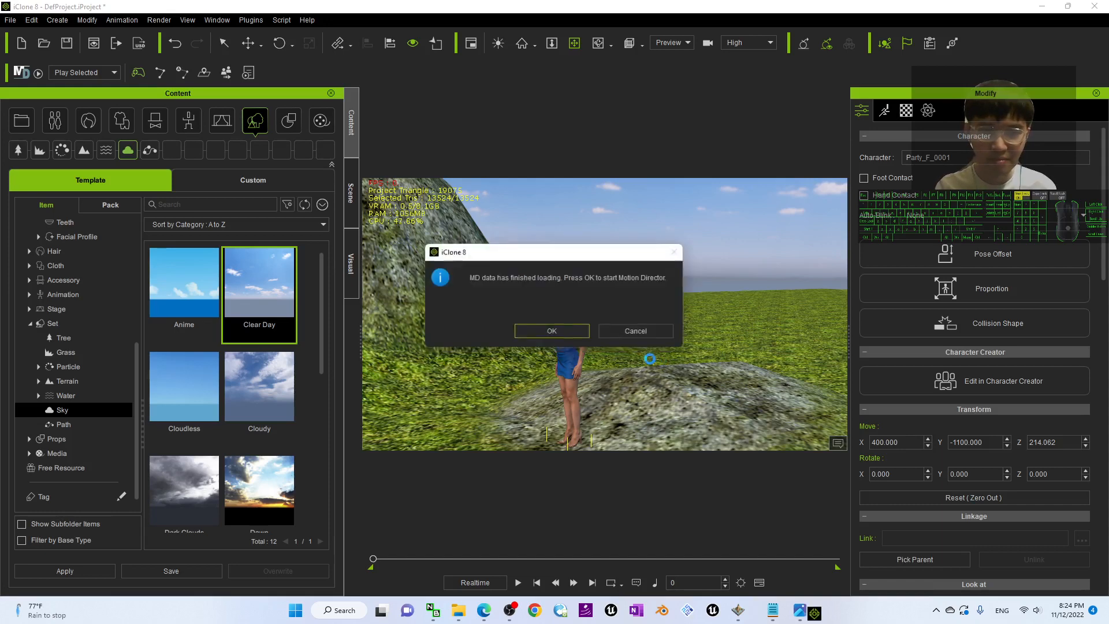
left_click(537, 334)
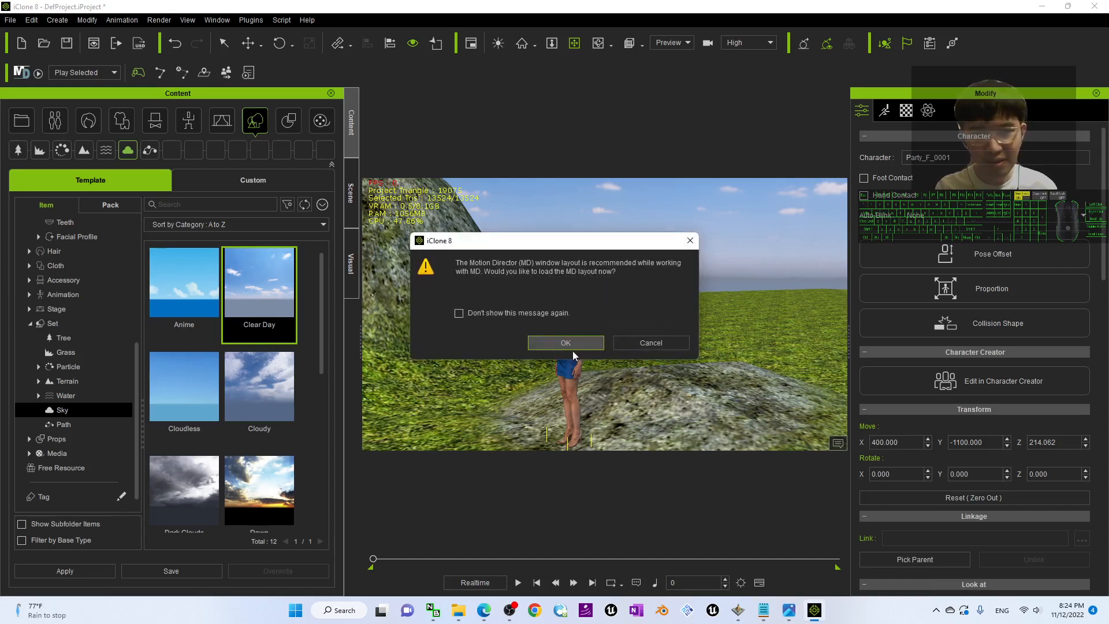
left_click(573, 345)
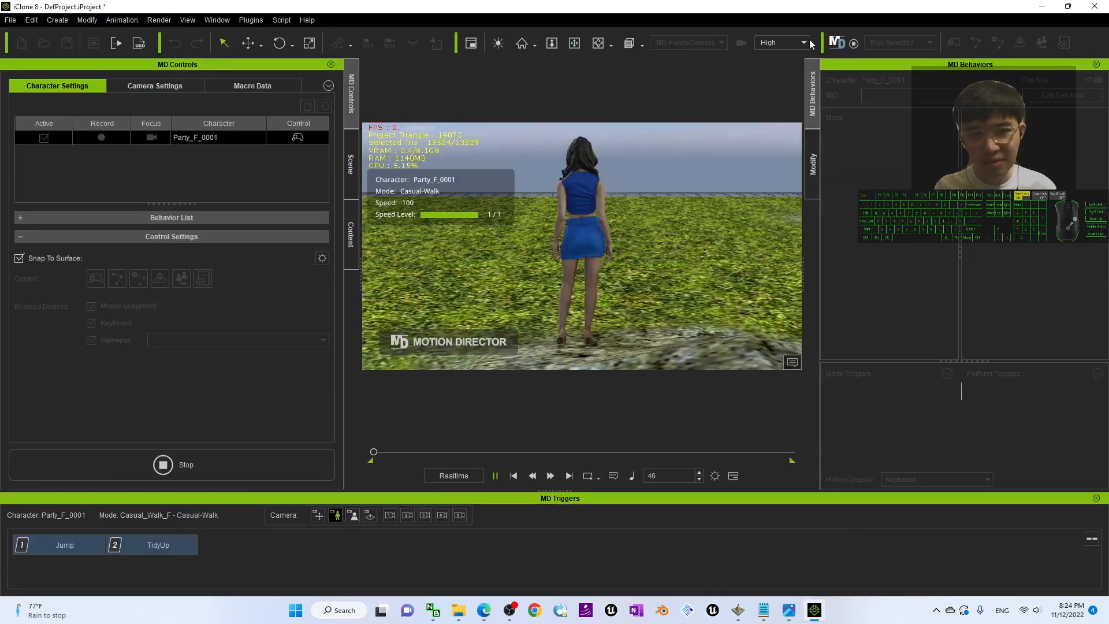
- Walk Party_F_0001 across the grass and up the rocky hill in Motion Director, viewing her from several angles, and stop the session
key("w")
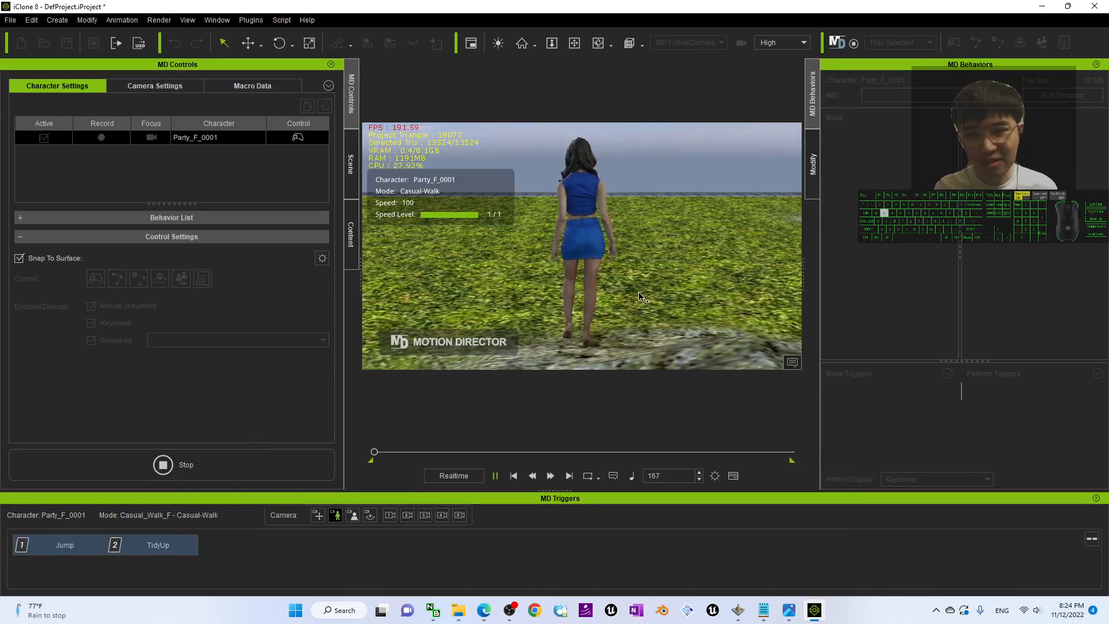
key("d")
key("w")
left_click_drag(628, 295, 527, 293)
key("w")
right_click_drag(658, 255, 332, 234)
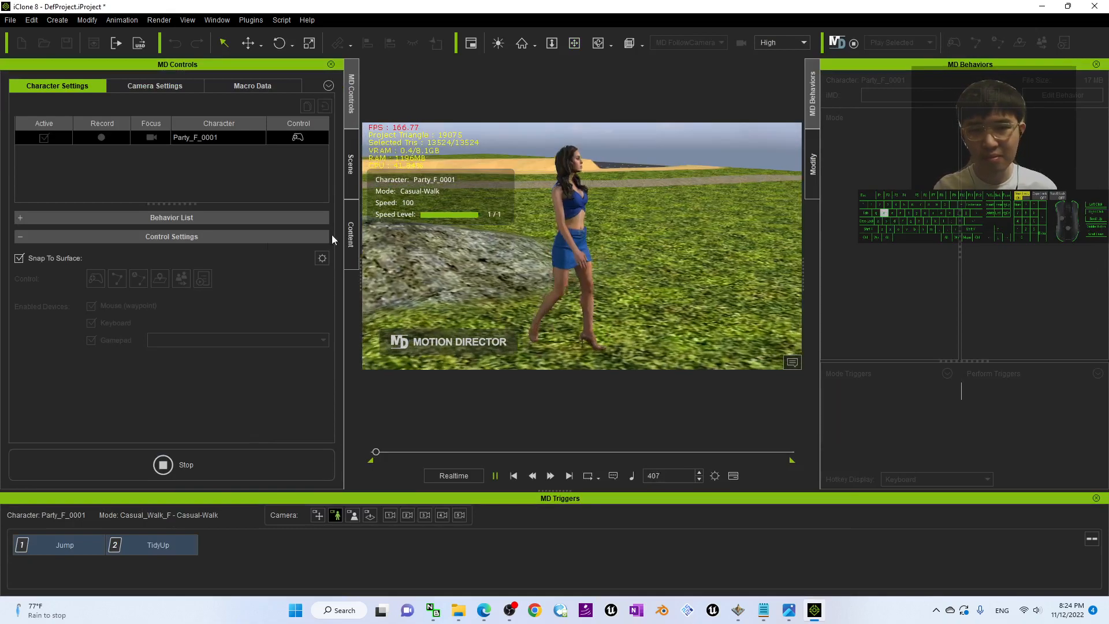
right_click_drag(473, 254, 625, 306)
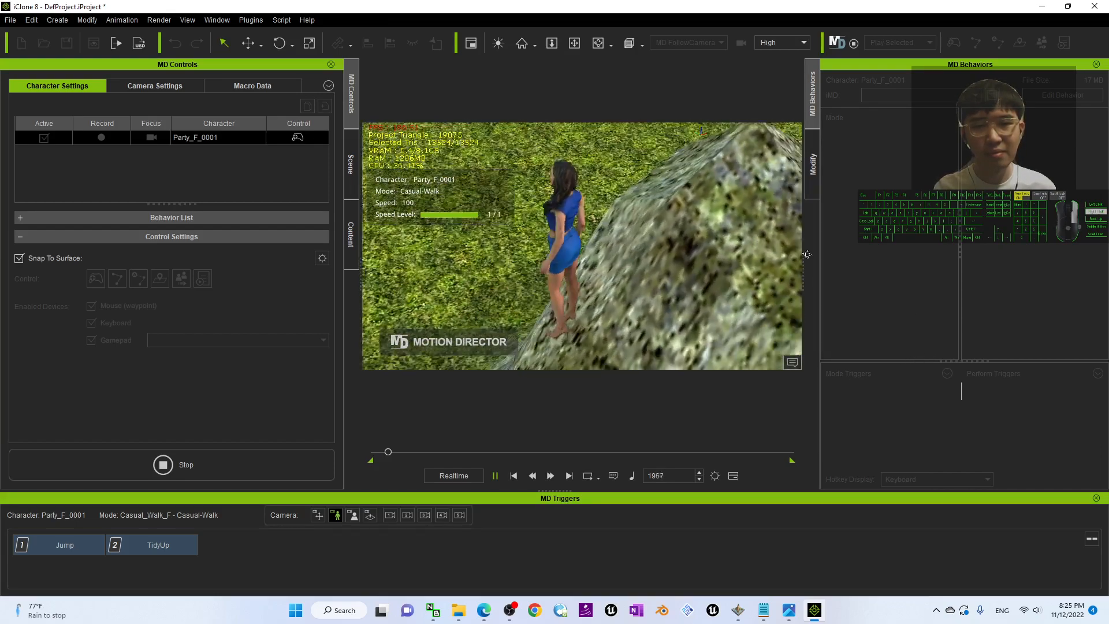
key("w")
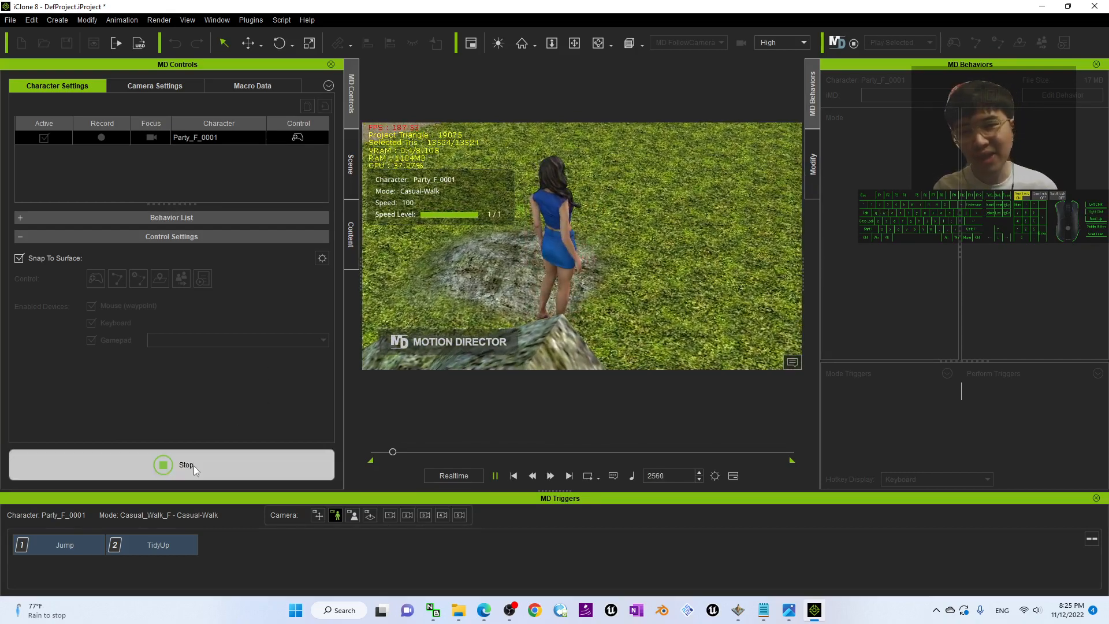
left_click(193, 466)
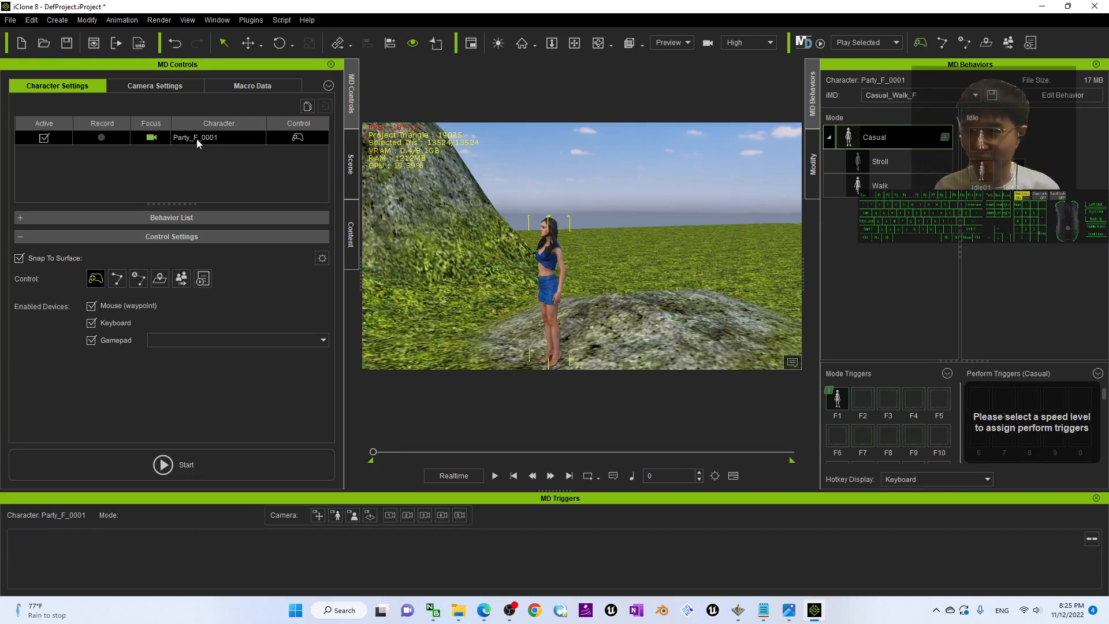
- Create a motion clip from the recorded macro Party_F_0001_PlayerControl
left_click(246, 91)
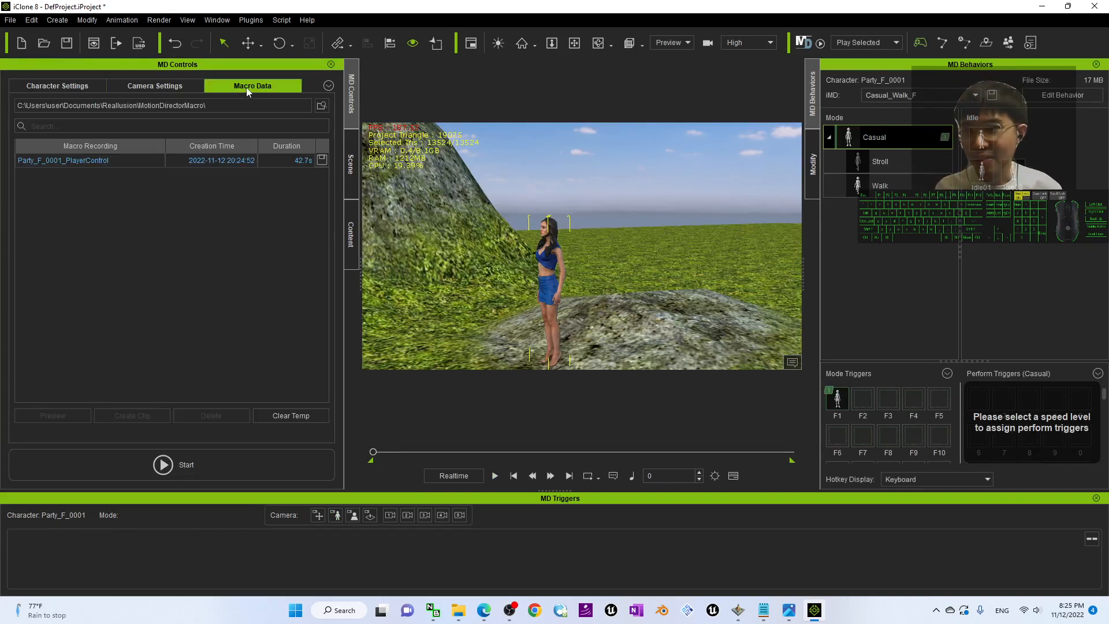
left_click(133, 161)
left_click(140, 421)
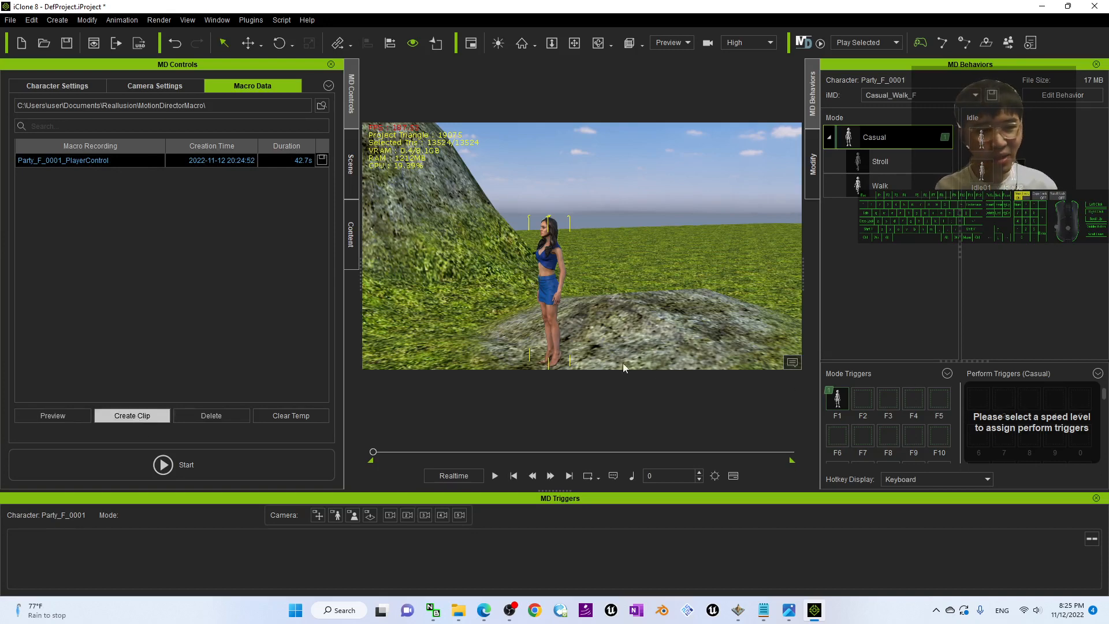
left_click(620, 338)
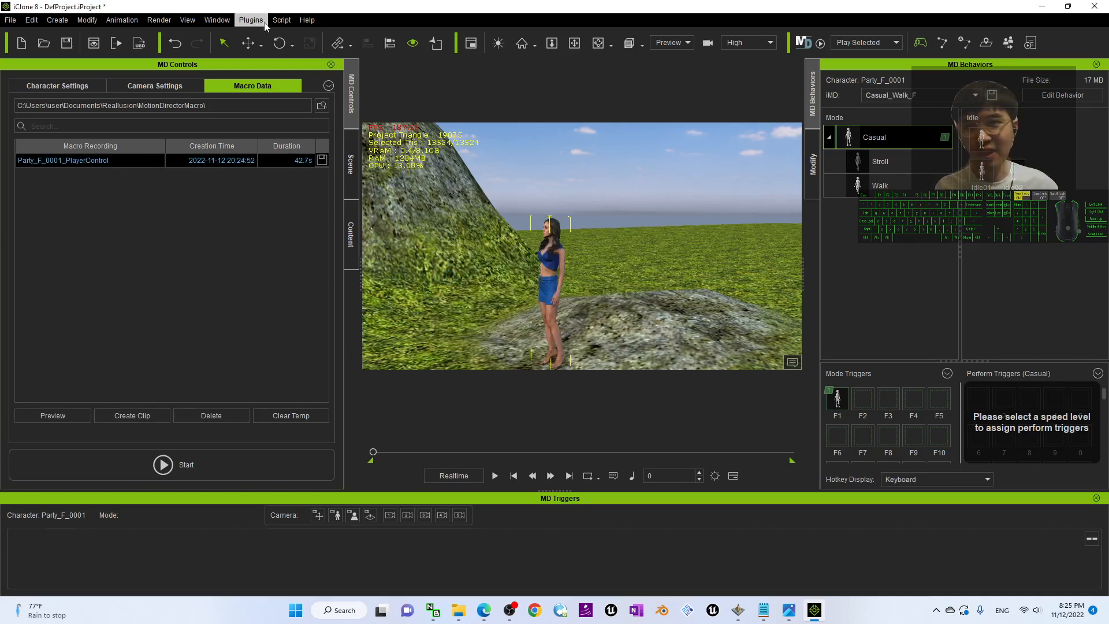
- Switch from the Motion Director window layout back to the standard working layout
left_click(250, 20)
mouse_move(223, 21)
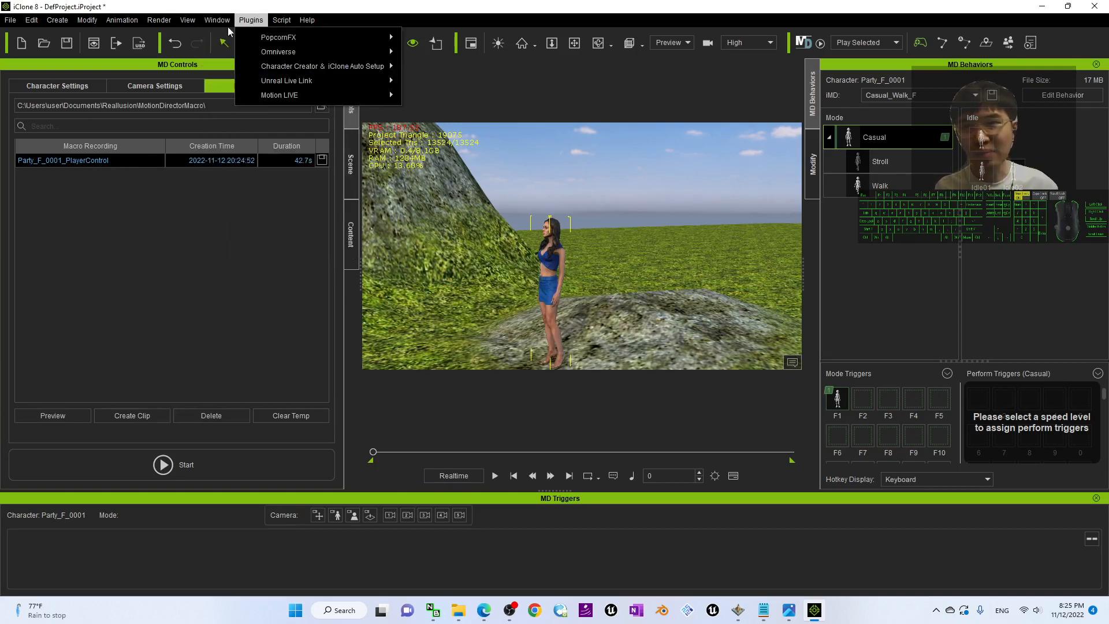
mouse_move(271, 37)
left_click(403, 43)
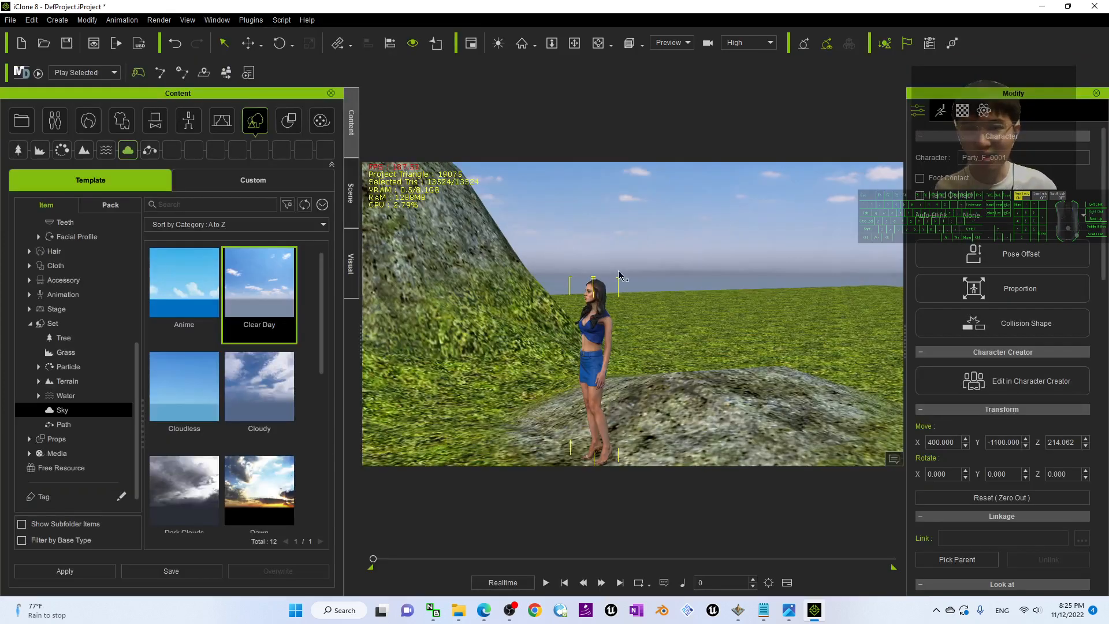
- Play back the walking clip, watch Party_F_0001 around the mound and hill from several angles, and return to the first frame
scroll(669, 338, "up", 2)
scroll(669, 338, "down", 4)
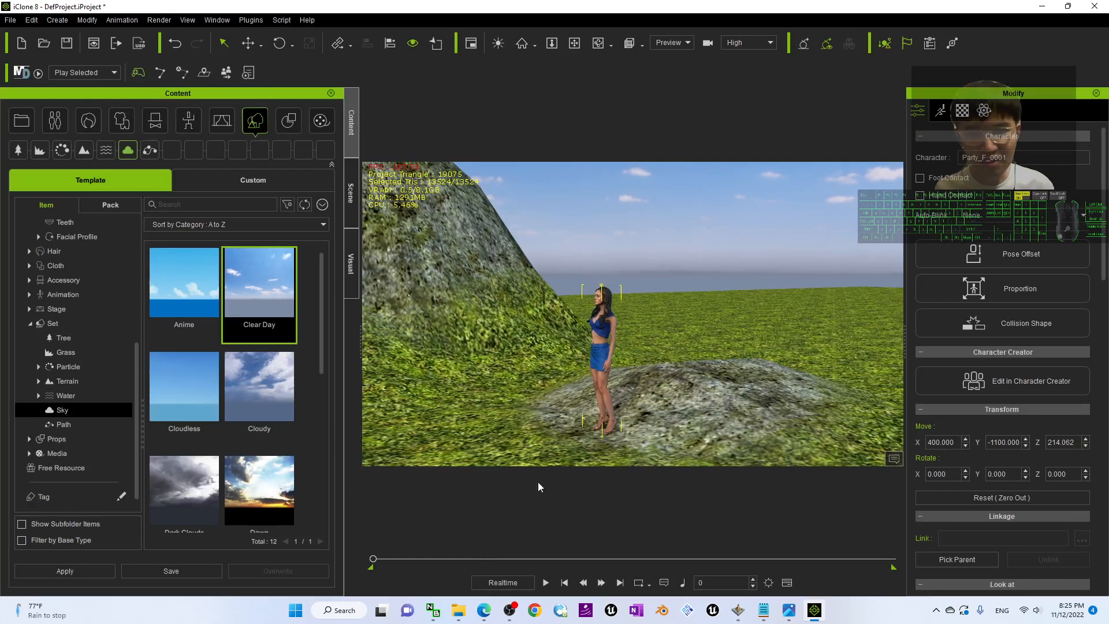
left_click(544, 582)
scroll(733, 349, "down", 2)
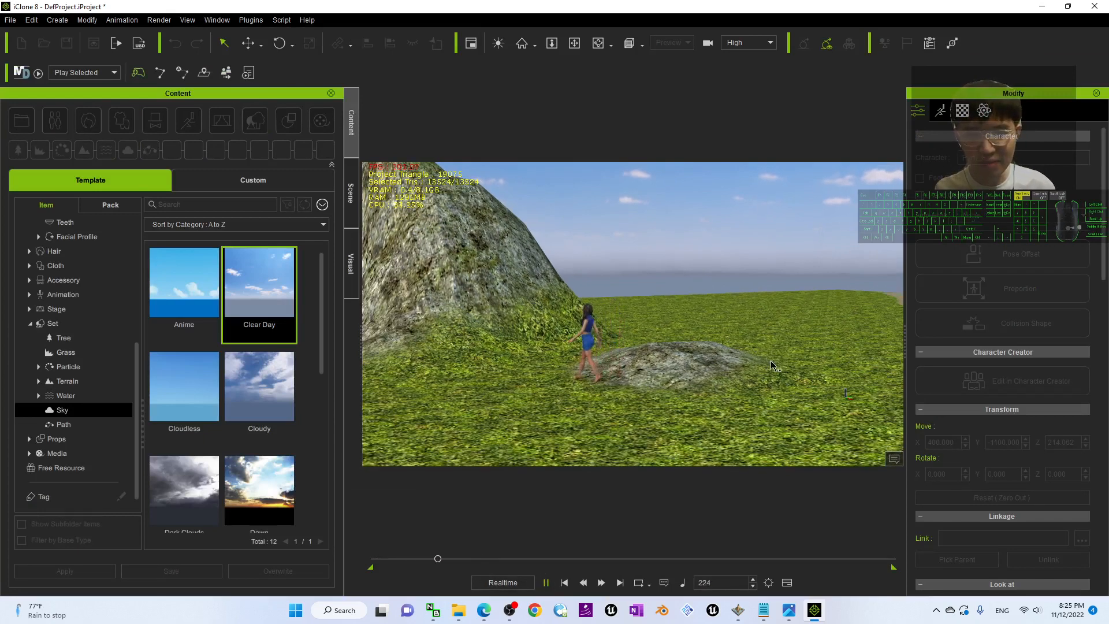
right_click_drag(740, 372, 626, 378)
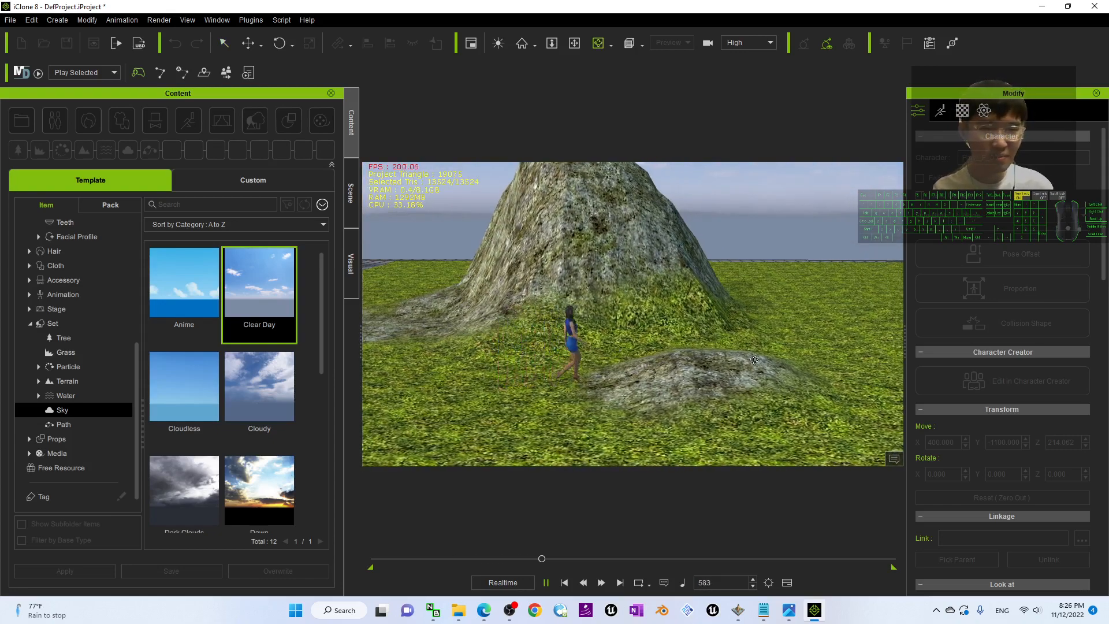
right_click_drag(754, 360, 770, 386)
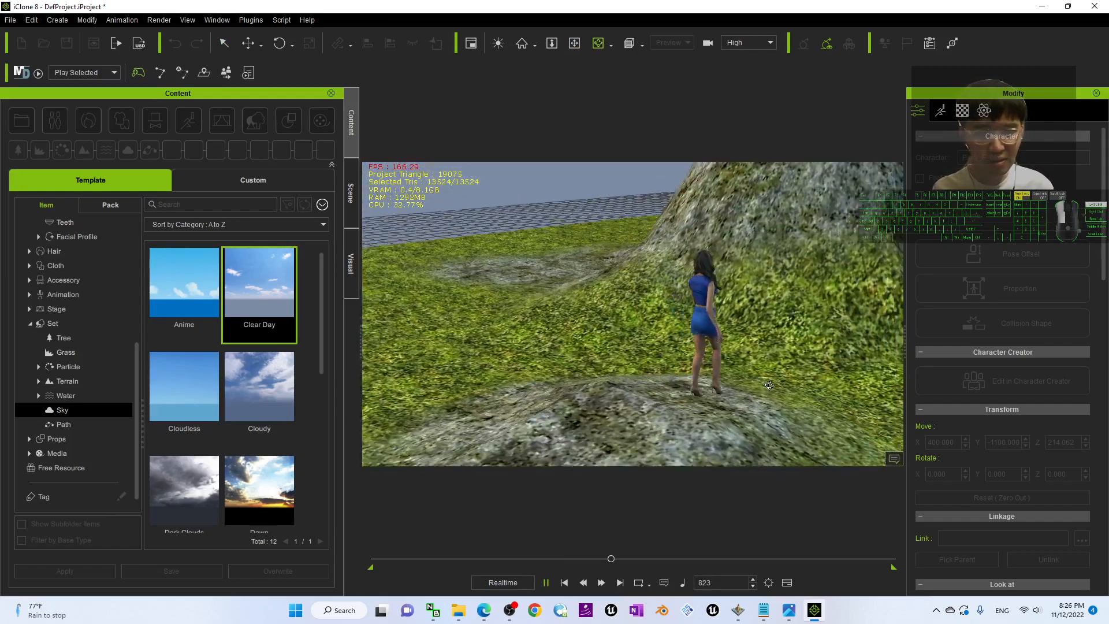
left_click(564, 582)
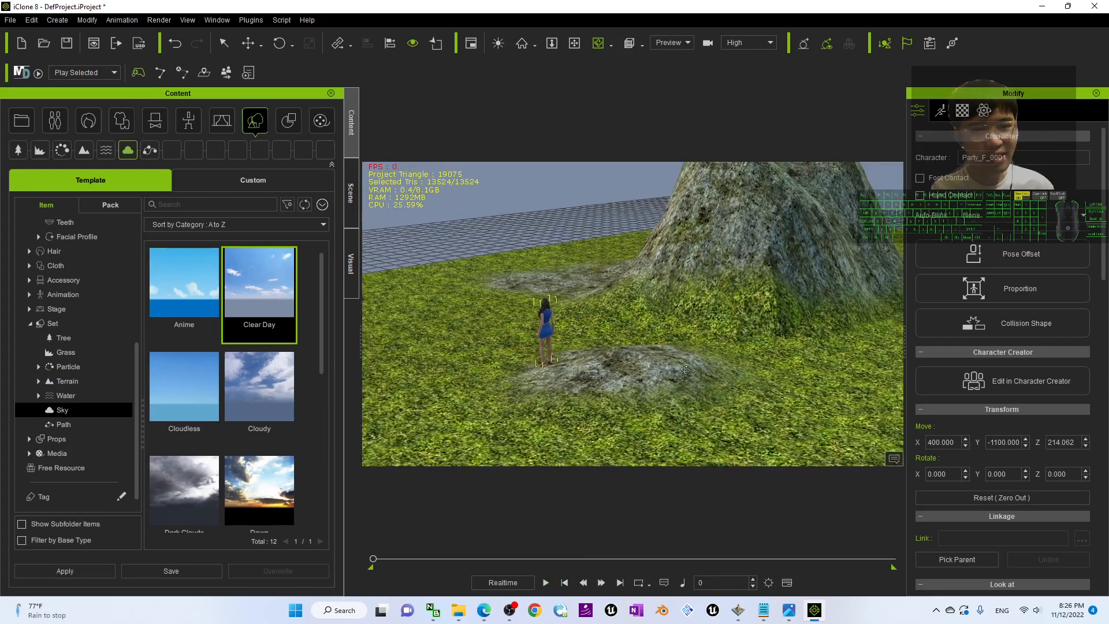
- Add the template River Flow water from the Set library to the terrain with the river channel
middle_click_drag(686, 369, 718, 354)
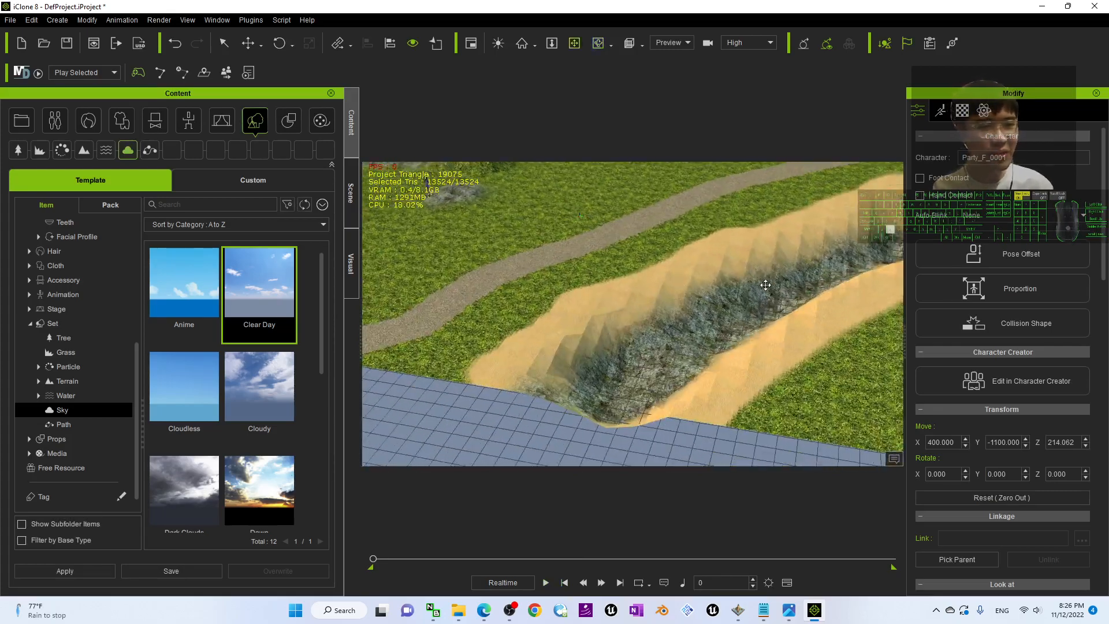
middle_click_drag(765, 285, 681, 301)
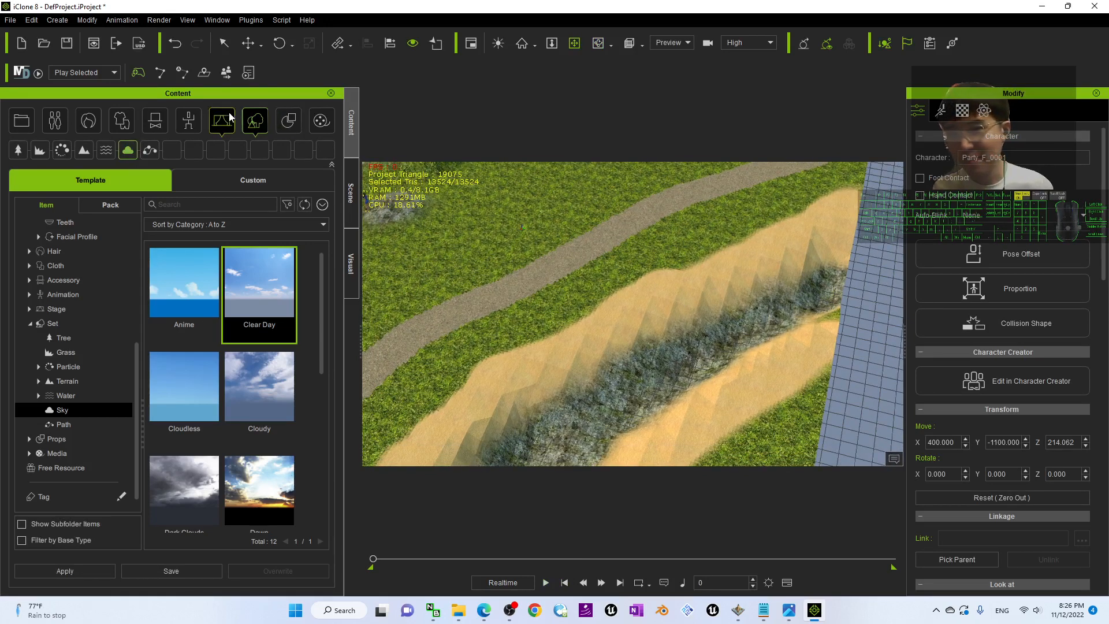
left_click(255, 120)
left_click(105, 150)
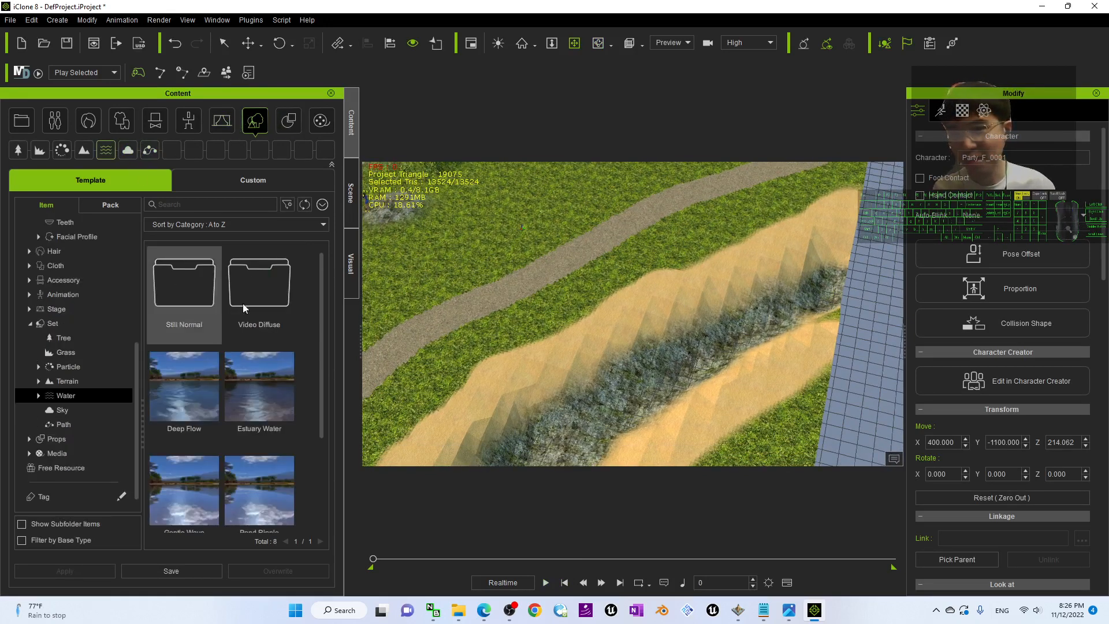
scroll(279, 387, "down", 1)
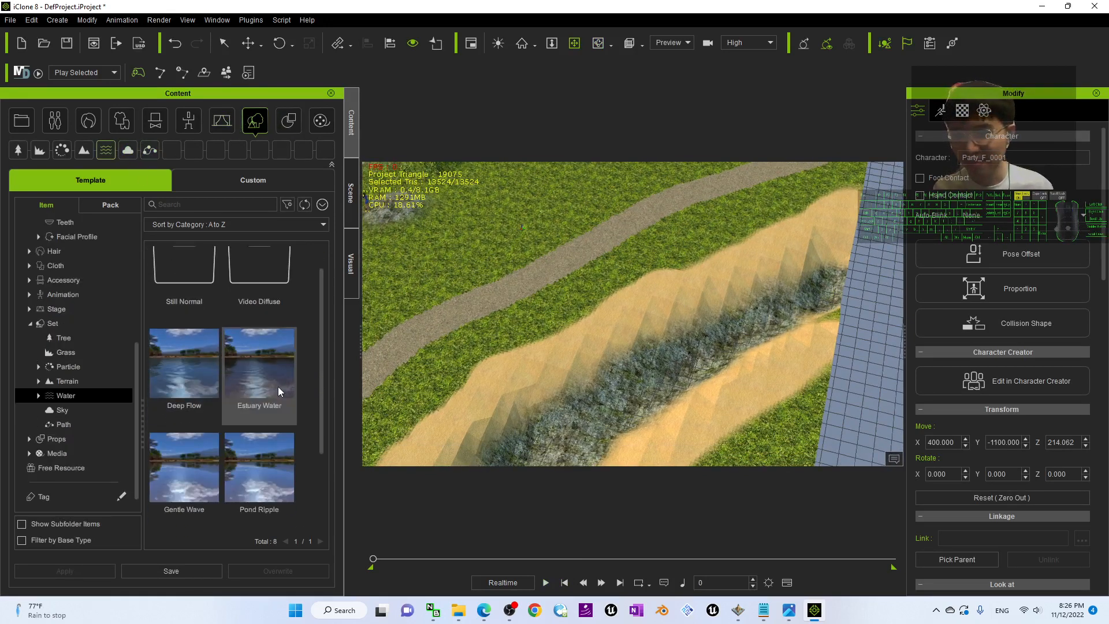
scroll(278, 386, "down", 1)
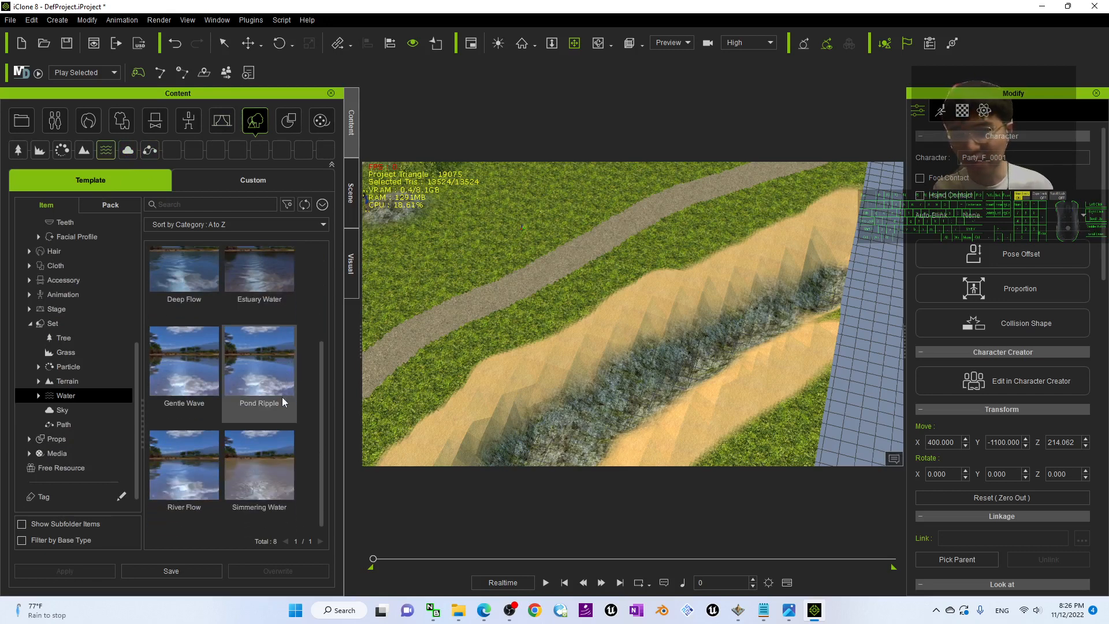
double_click(182, 456)
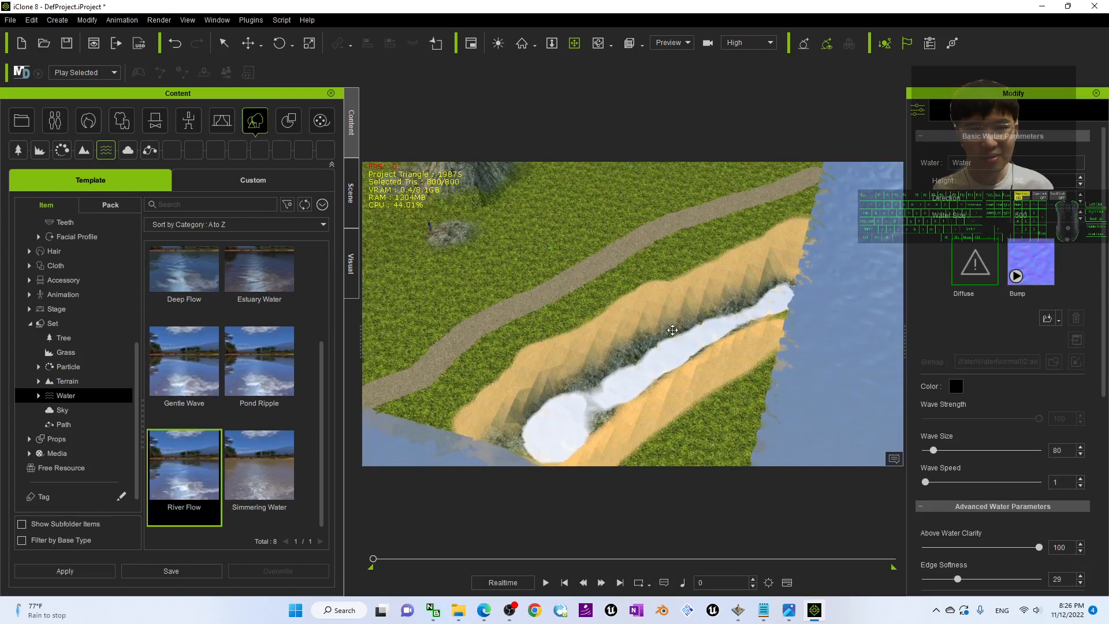
- Examine how far the water plane extends beyond terrain01 and how it sits in the river channel
right_click_drag(672, 329, 551, 424)
scroll(704, 287, "down", 10)
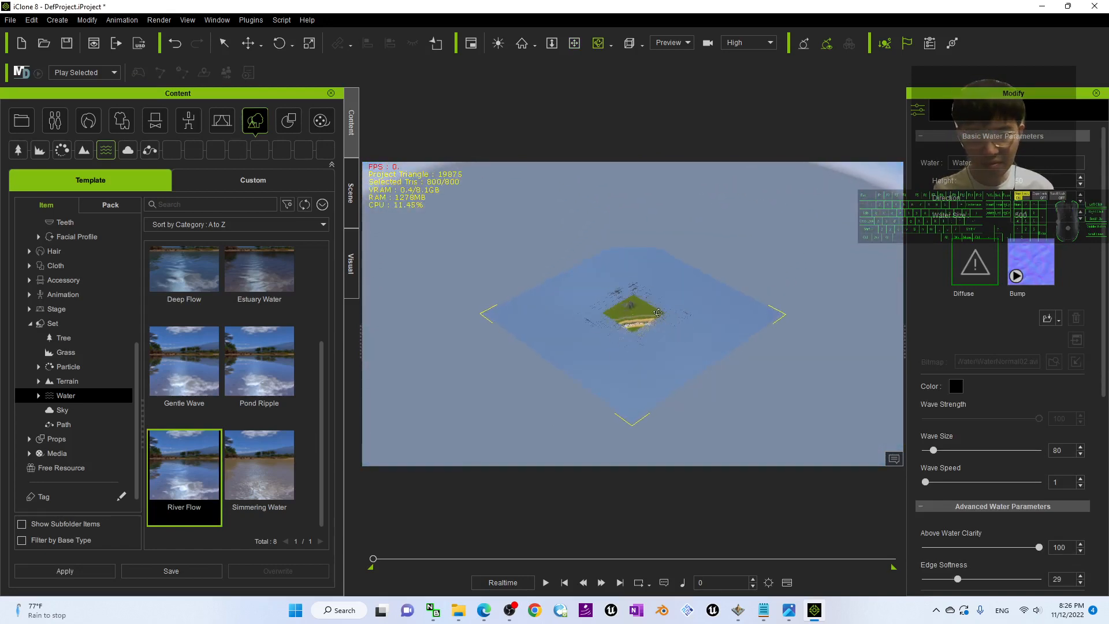
left_click(351, 192)
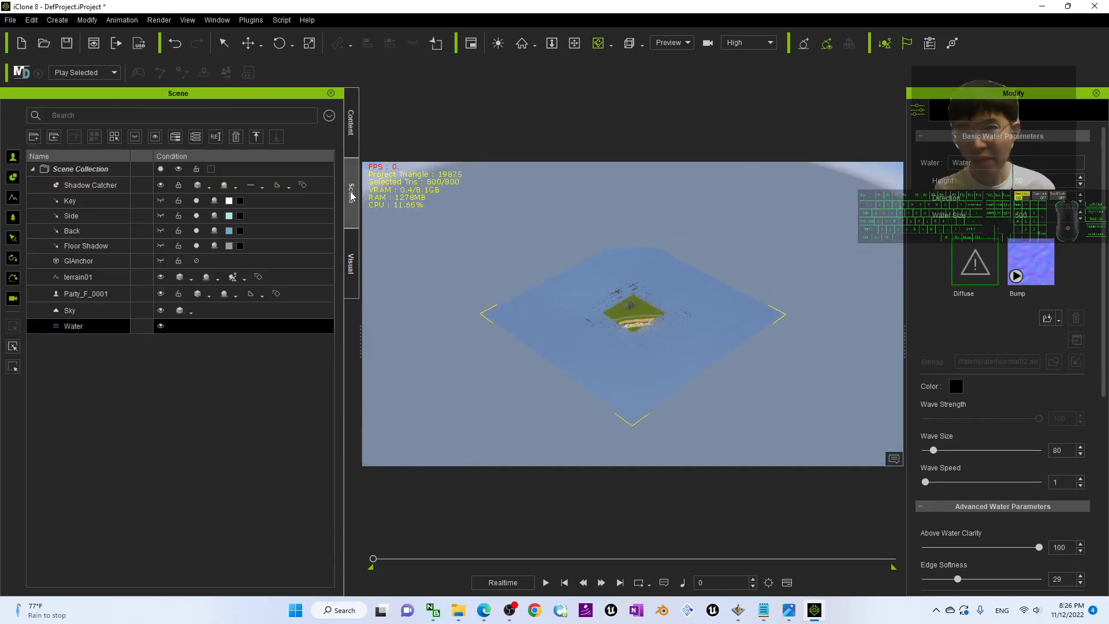
left_click(85, 310)
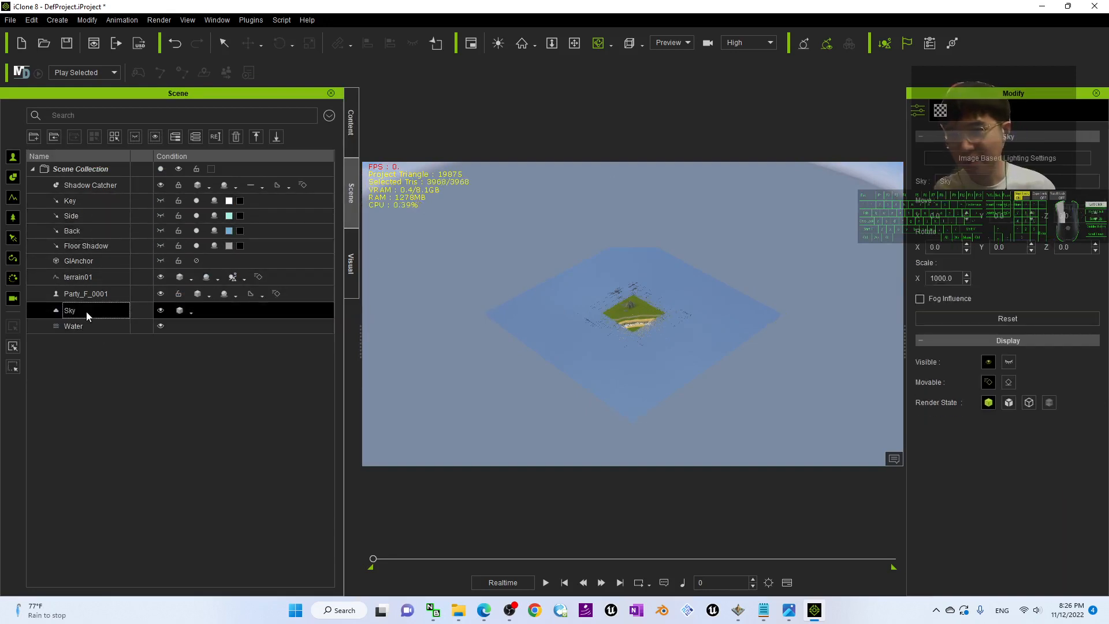
double_click(90, 278)
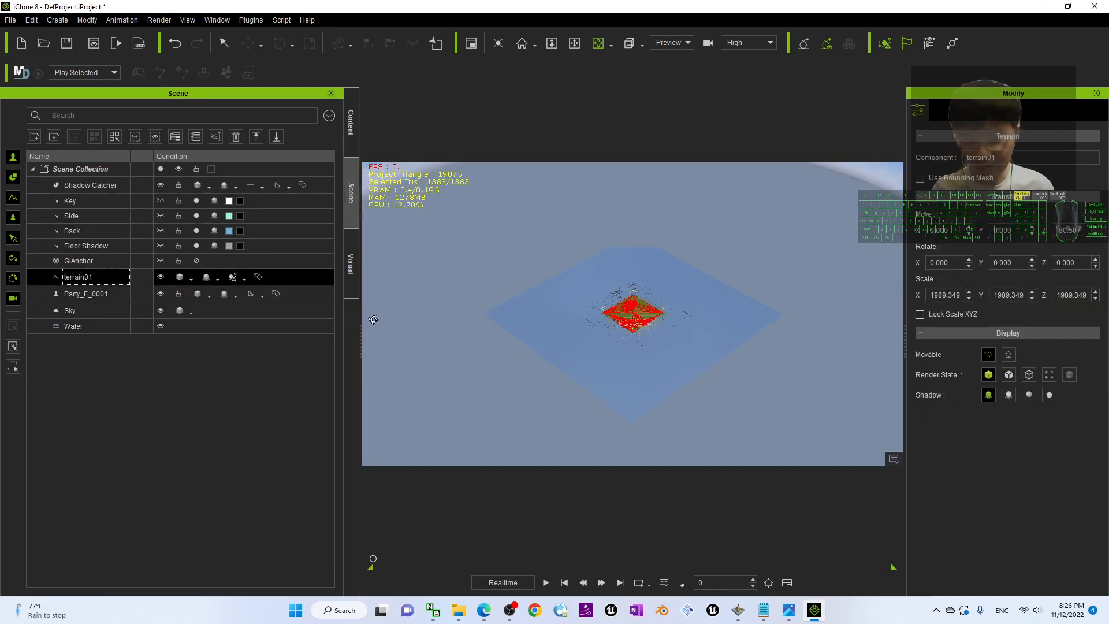
left_click_drag(695, 334, 511, 340)
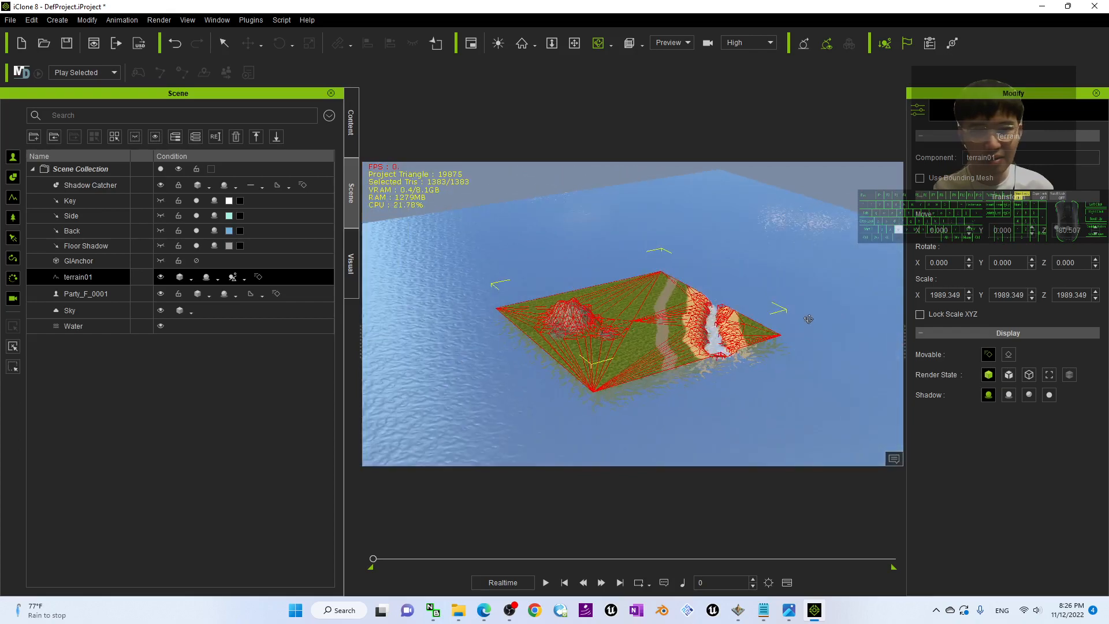
left_click_drag(807, 319, 728, 375)
scroll(729, 376, "up", 3, "shift")
scroll(729, 375, "up", 3, "shift")
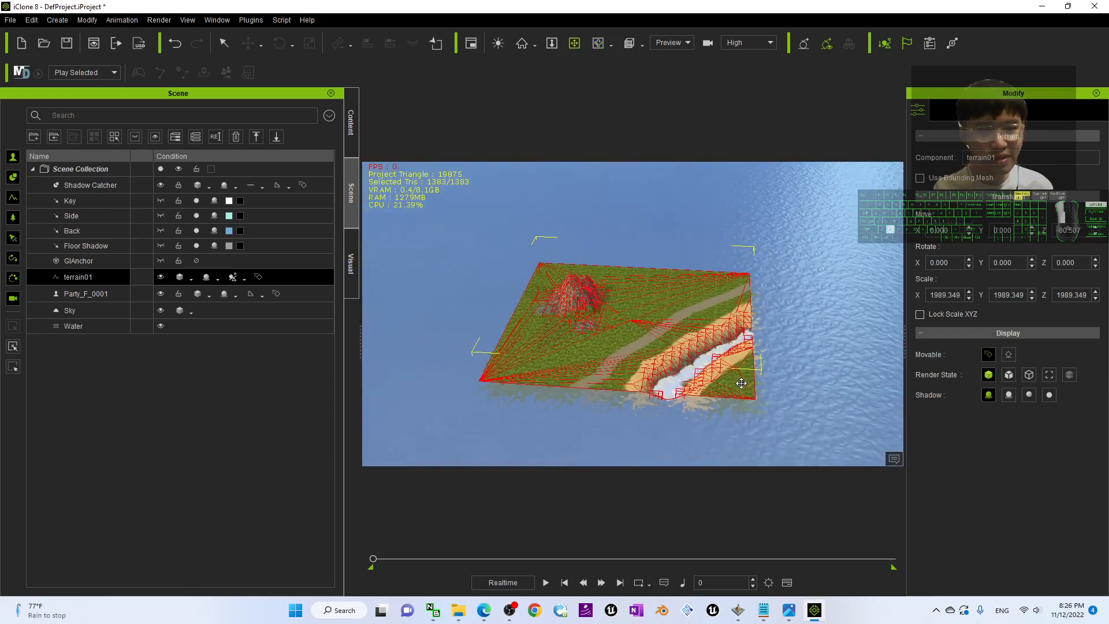
middle_click_drag(799, 378, 729, 349, "shift")
scroll(729, 347, "up", 5)
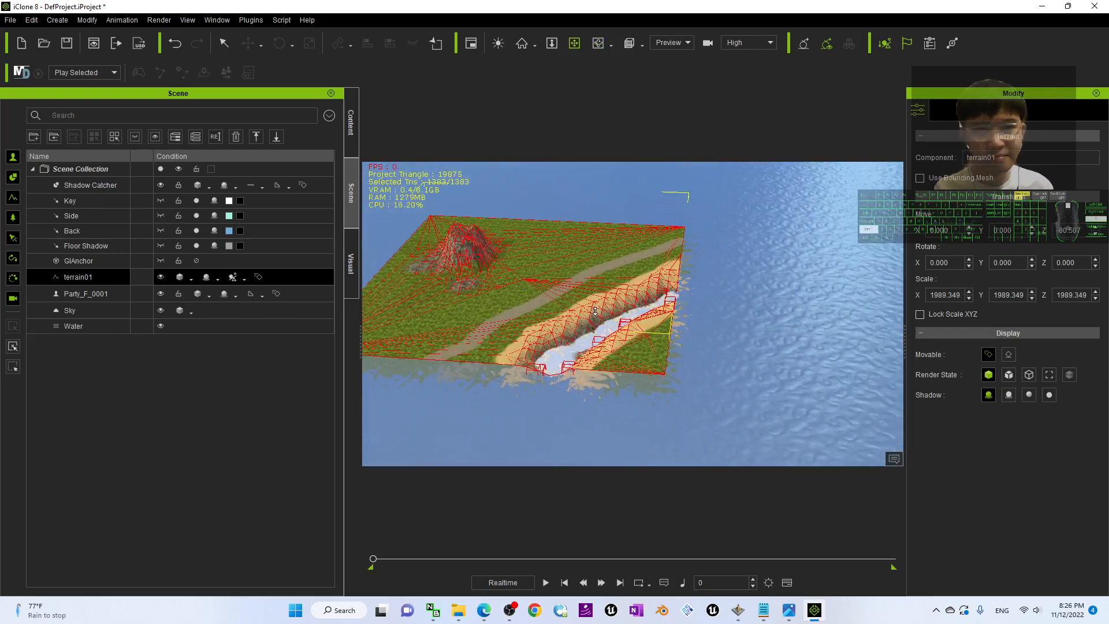
- Set the water size to 100 and raise the water's height in the river channel
left_click(91, 326)
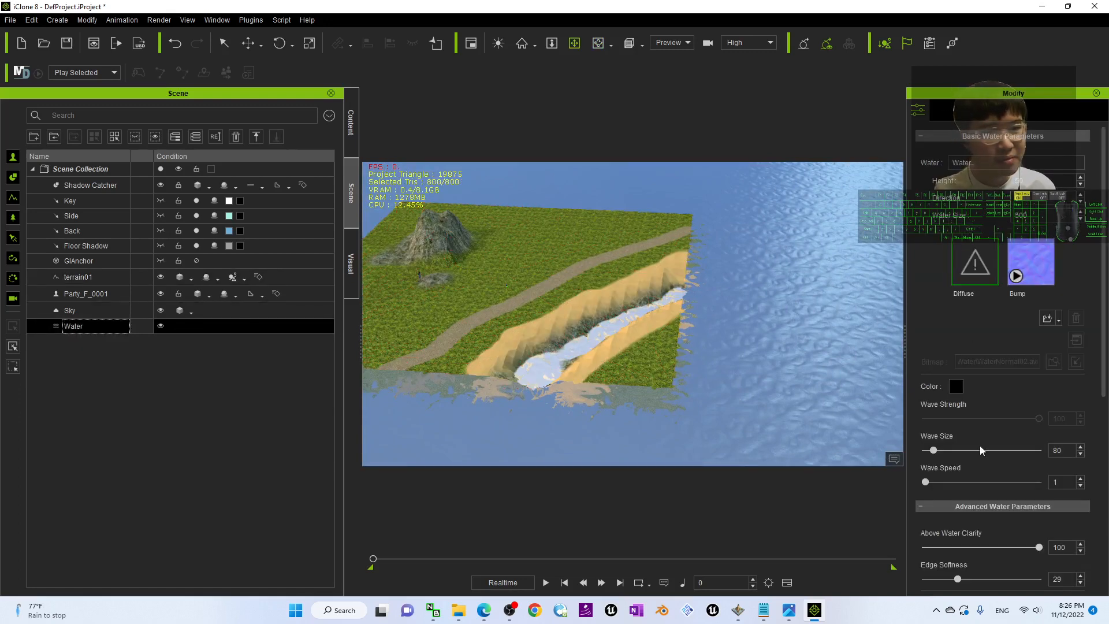
scroll(1047, 428, "down", 5)
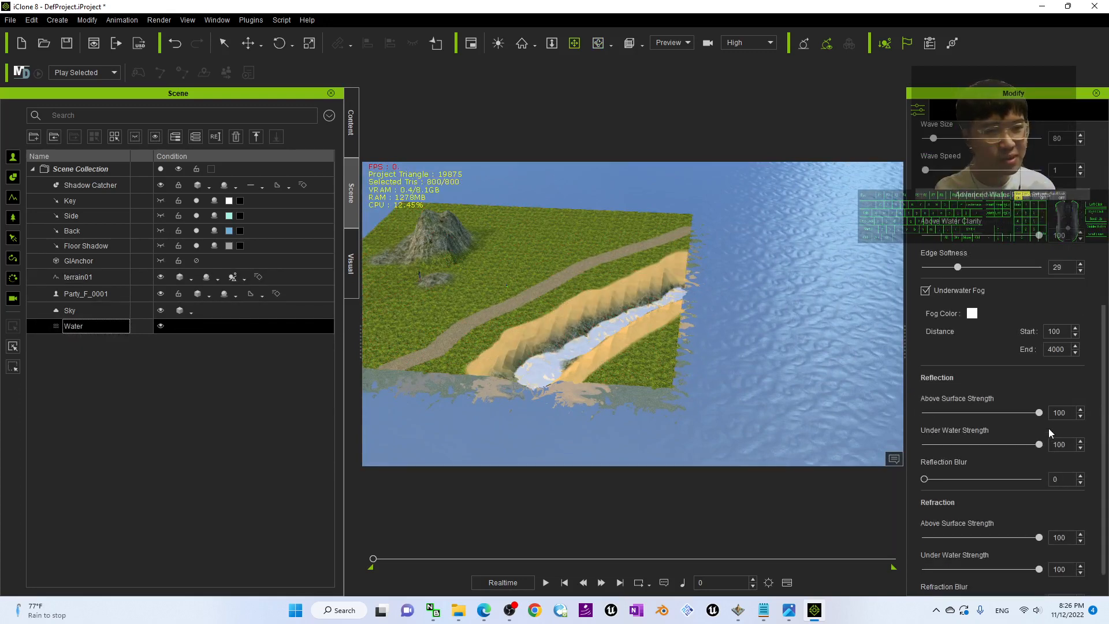
scroll(1042, 427, "up", 5)
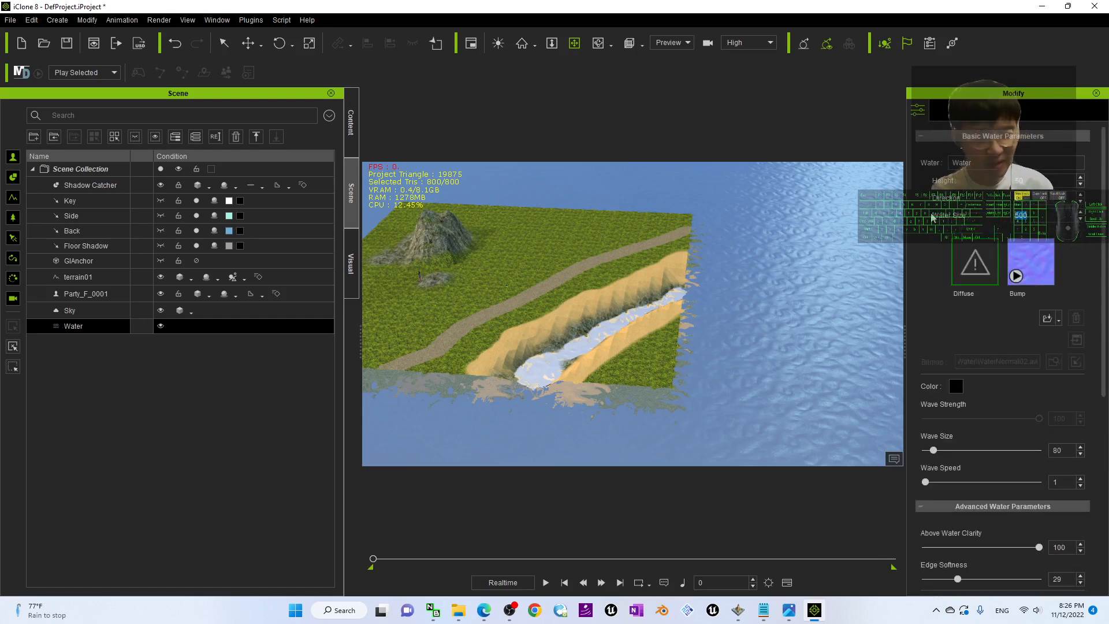
key("Return")
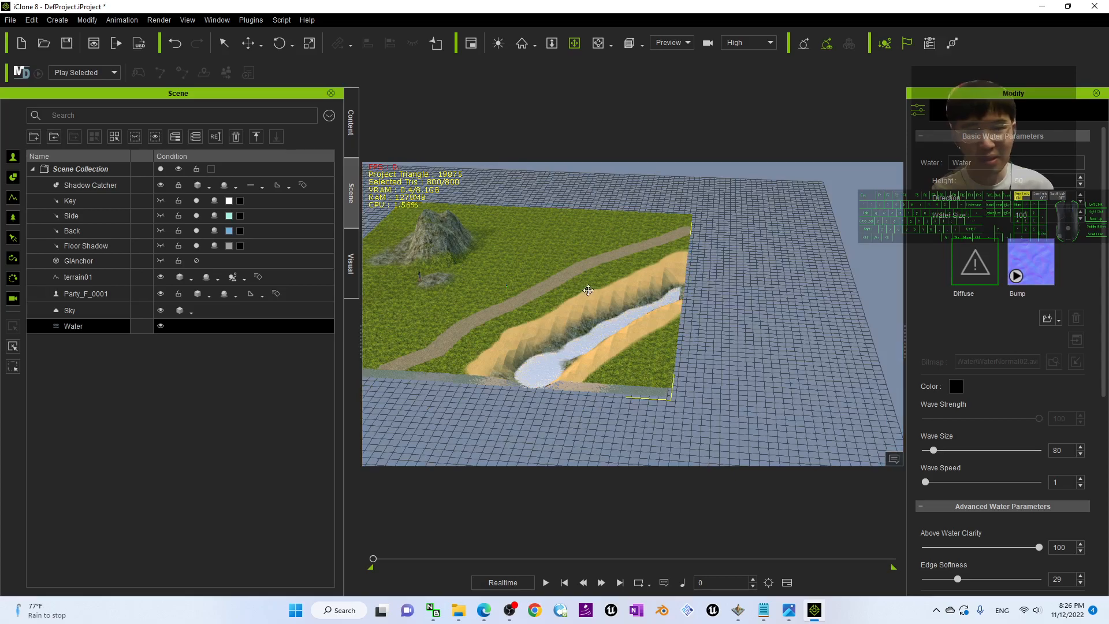
scroll(627, 323, "up", 6, "shift")
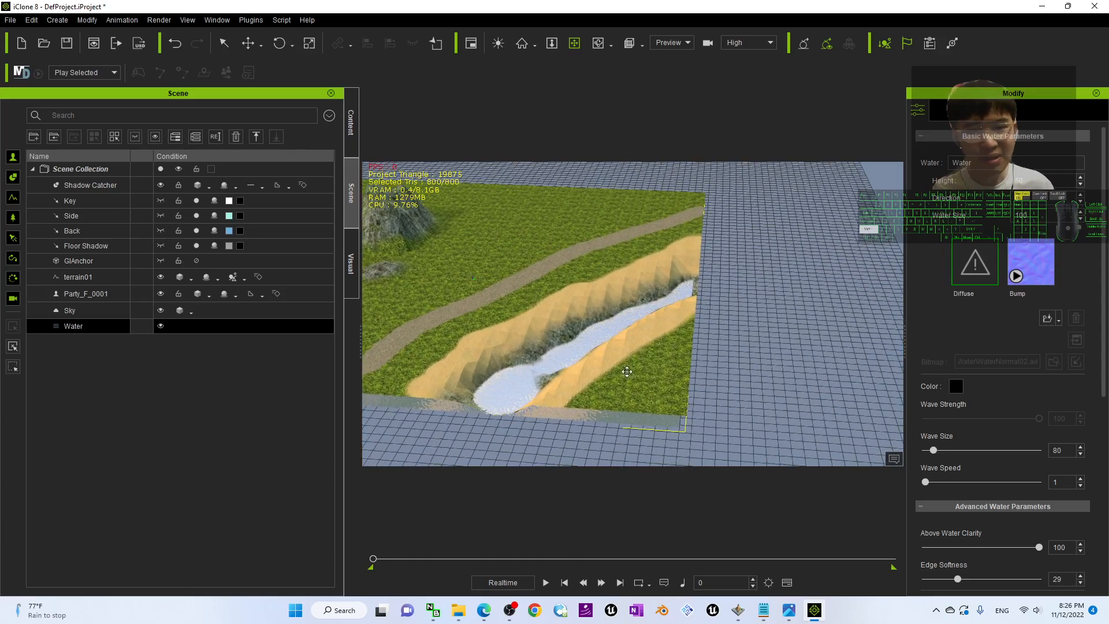
right_click_drag(627, 372, 735, 406)
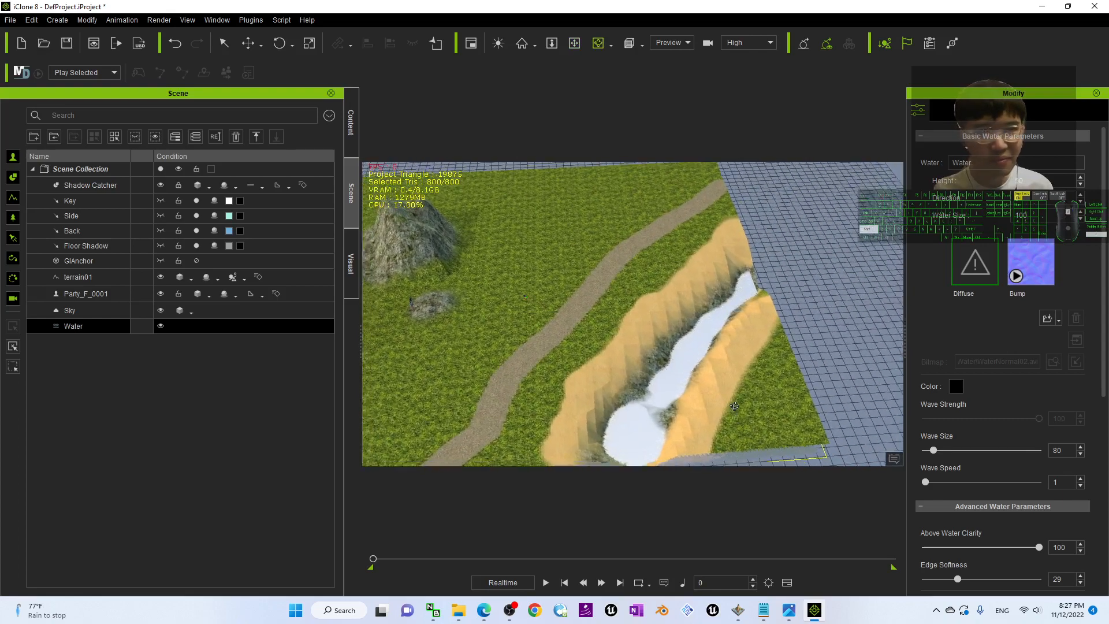
scroll(734, 406, "down", 1, "shift")
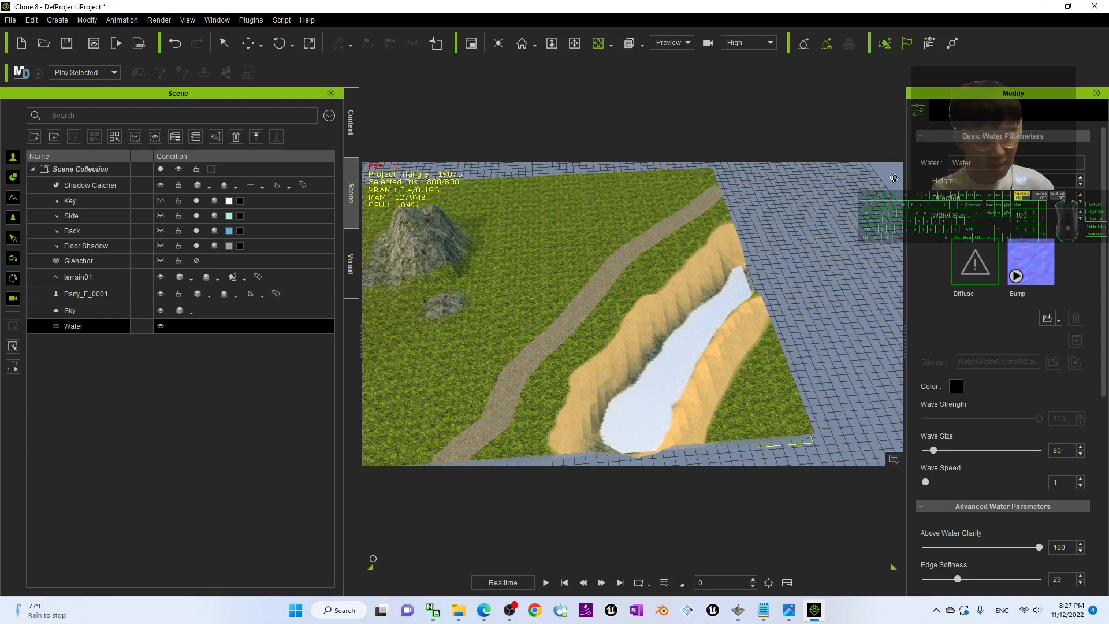
- Raise the water level further to fill the river channel and set its wave size to 109
scroll(695, 321, "up", 8, "shift")
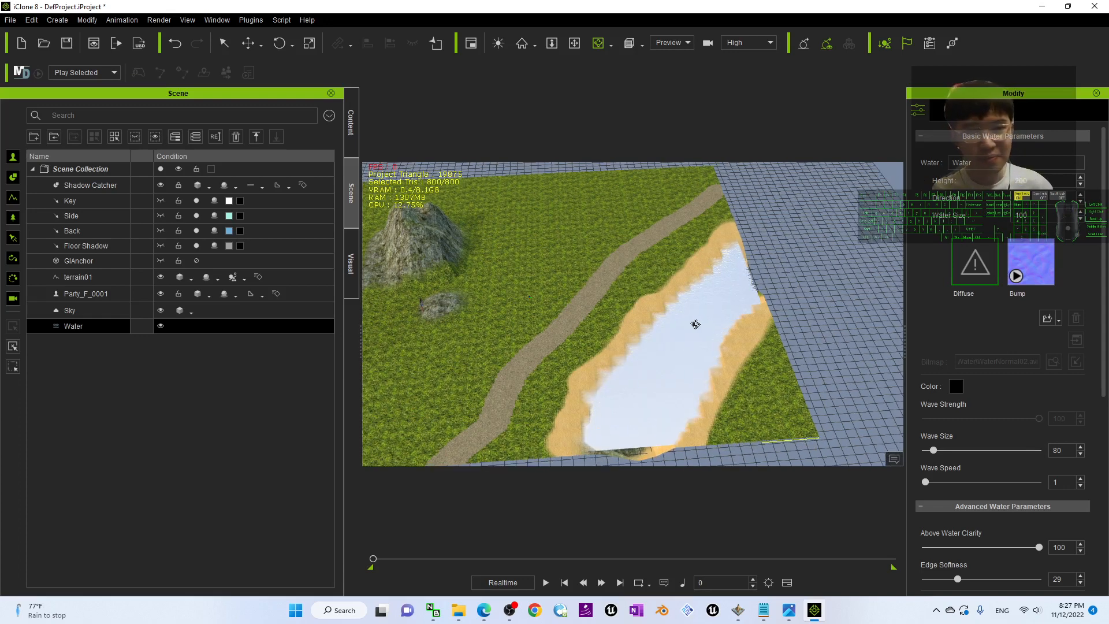
right_click_drag(700, 377, 661, 294)
scroll(691, 275, "up", 6, "shift")
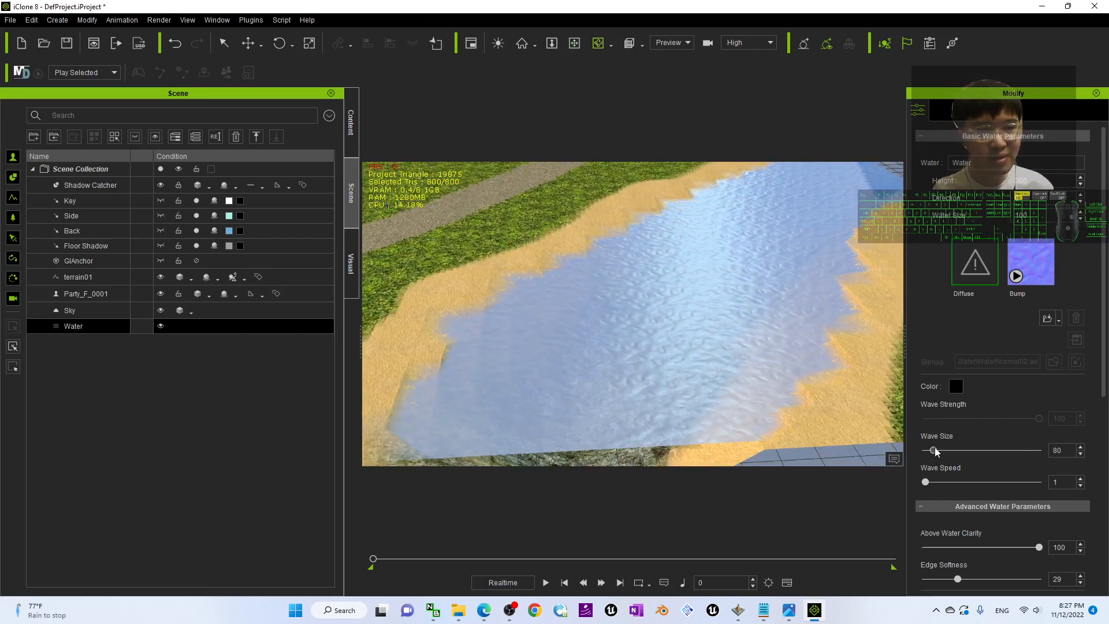
left_click_drag(950, 452, 937, 451)
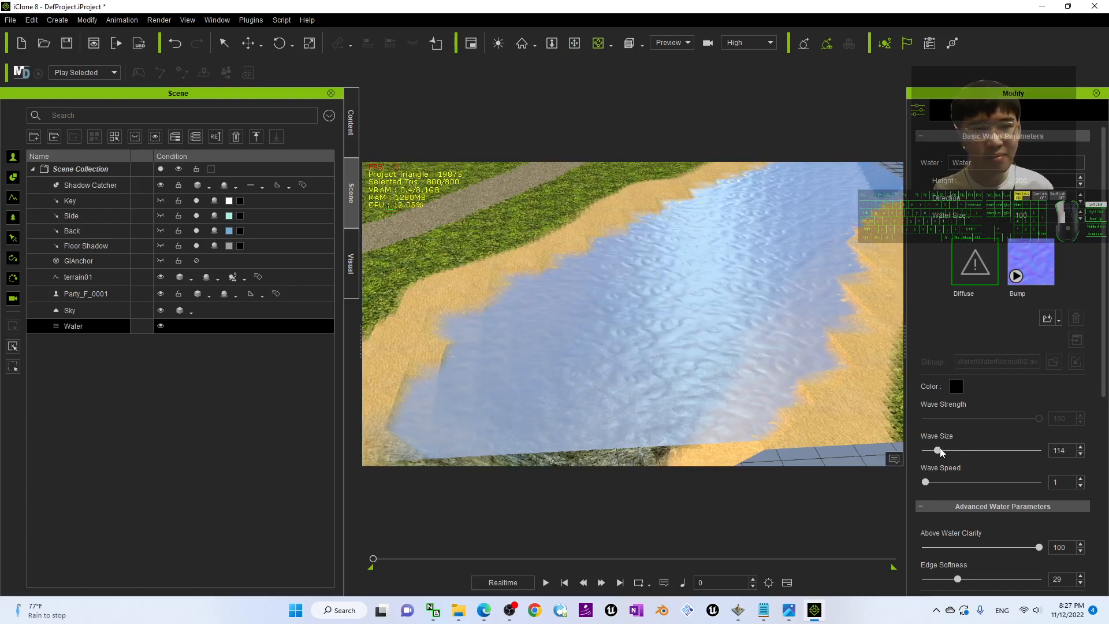
- Examine the river water against its sandy banks and the surrounding terrain from several angles
right_click_drag(808, 323, 778, 338)
scroll(778, 338, "down", 5, "shift")
right_click_drag(668, 310, 744, 279)
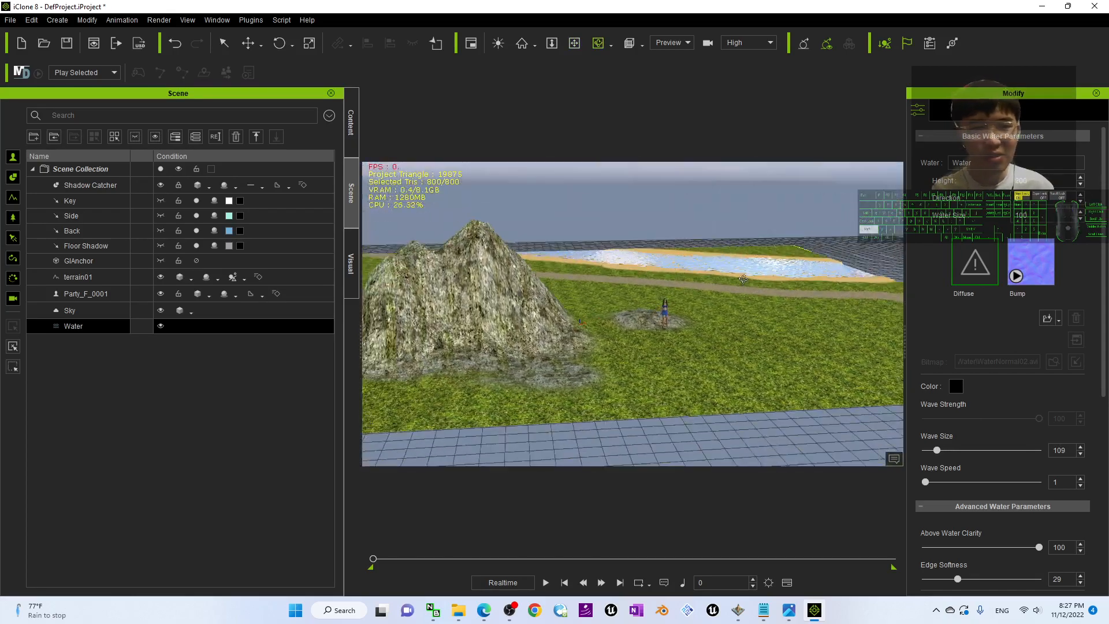
scroll(777, 279, "up", 4, "shift")
middle_click_drag(777, 279, 693, 358, "shift")
middle_click_drag(804, 352, 670, 361, "shift")
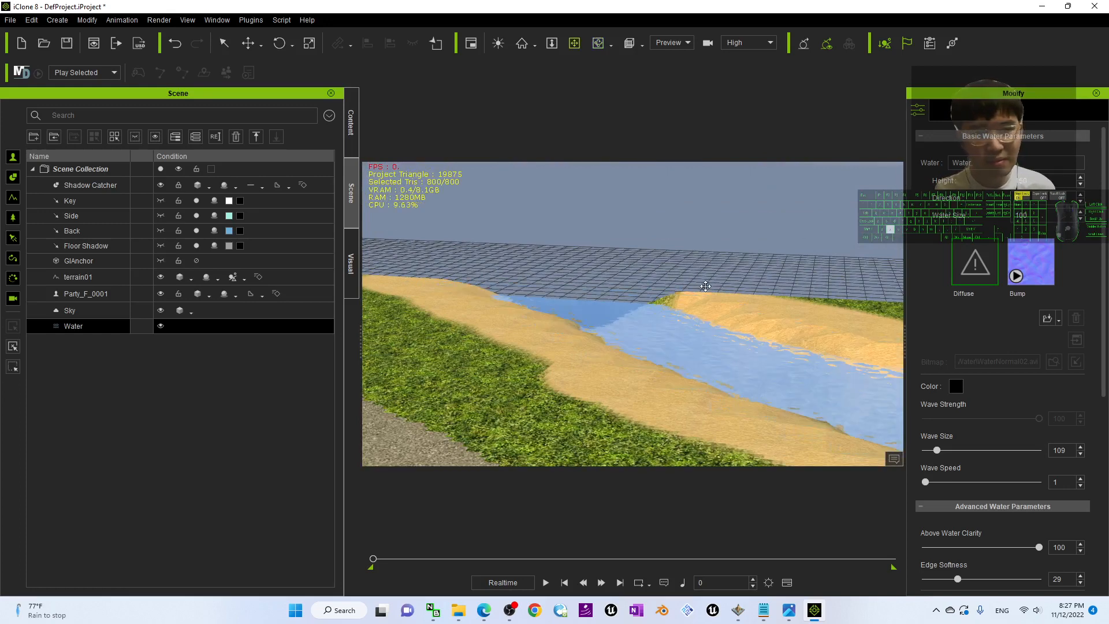
left_click_drag(705, 286, 756, 342)
key("c")
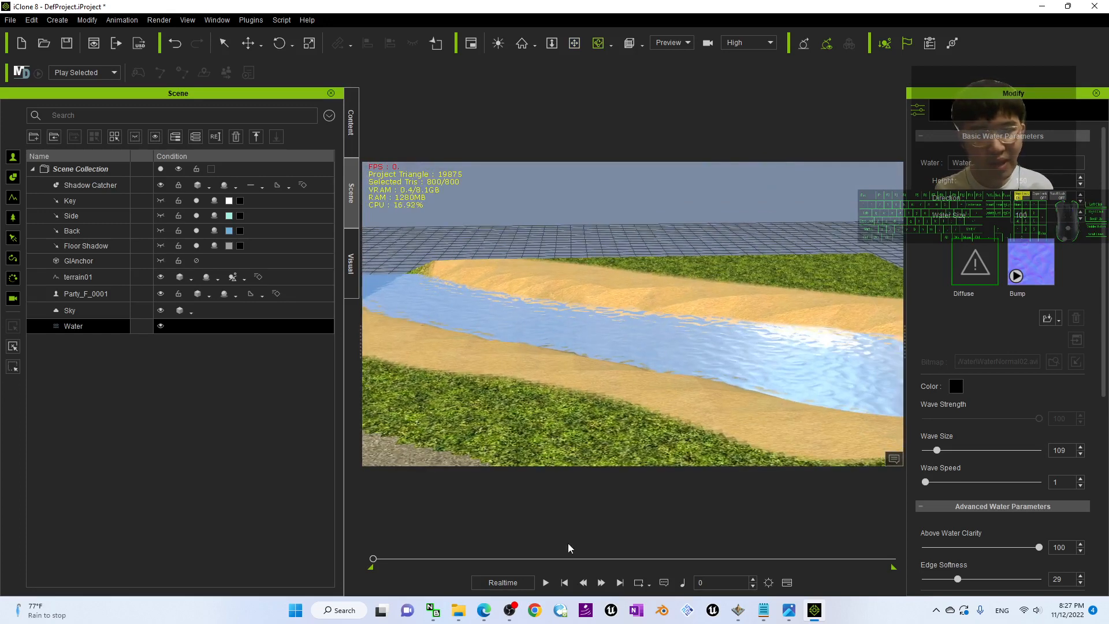
- Play back the scene repeatedly to watch the river water move, and return to the first frame
left_click(545, 583)
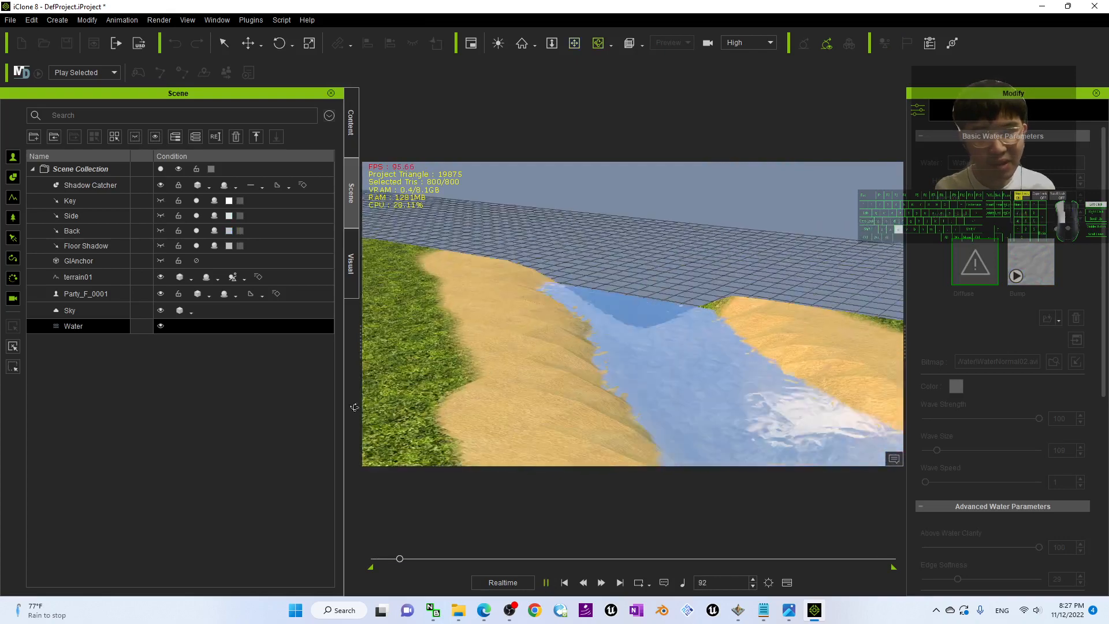
left_click_drag(704, 402, 592, 322)
left_click(564, 582)
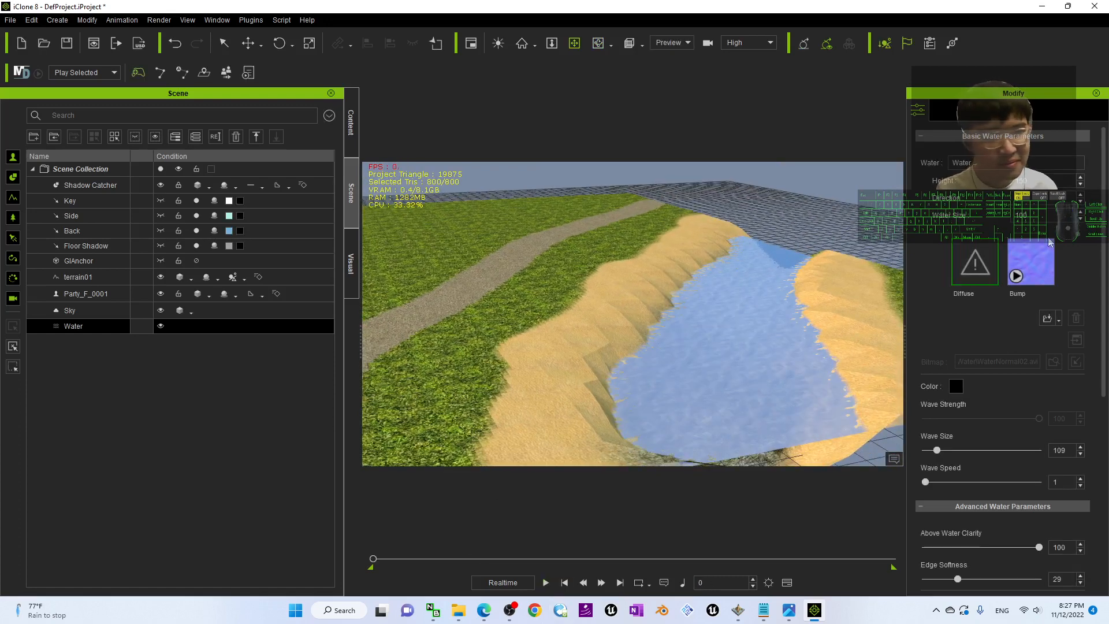
mouse_move(1105, 315)
left_mouse_down()
mouse_move(1075, 466)
mouse_move(1105, 372)
mouse_move(1104, 306)
left_mouse_up()
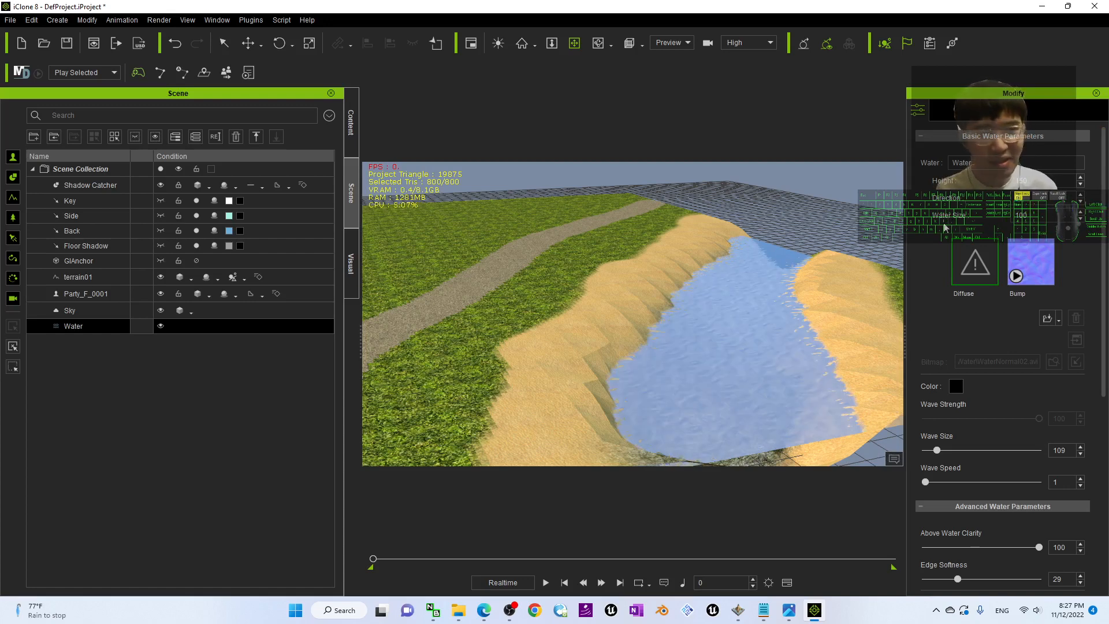
left_click(545, 583)
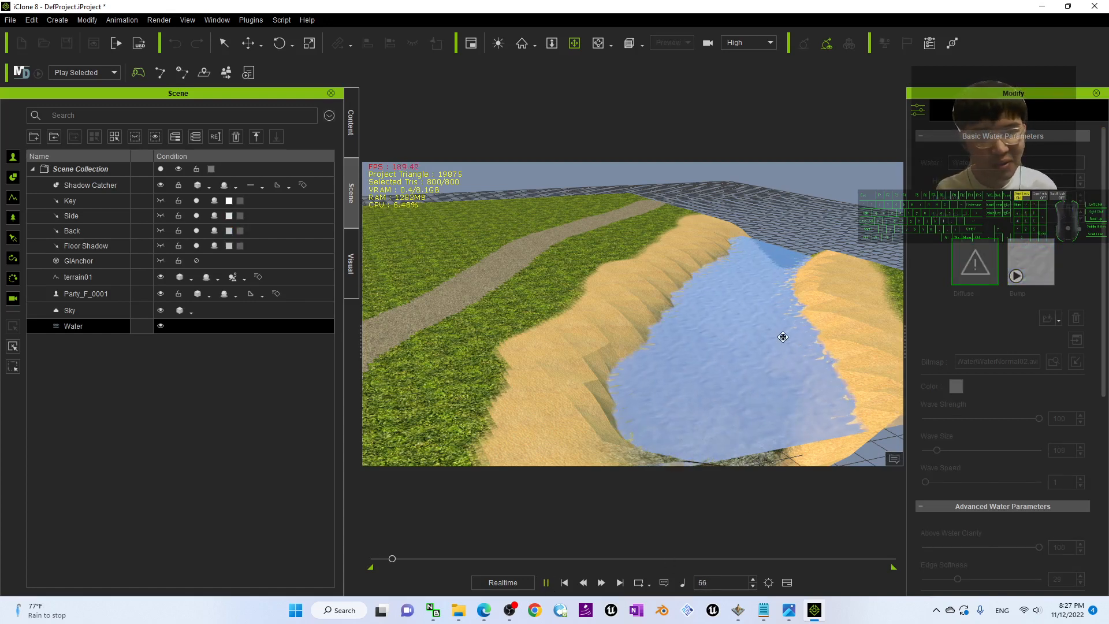
left_click(565, 583)
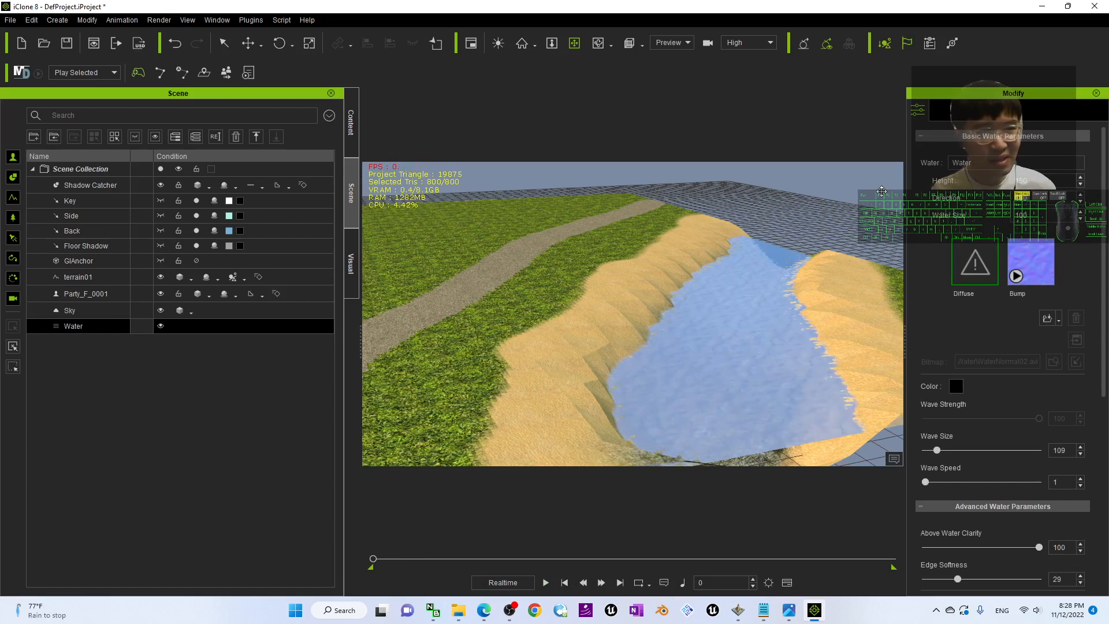
left_click(546, 582)
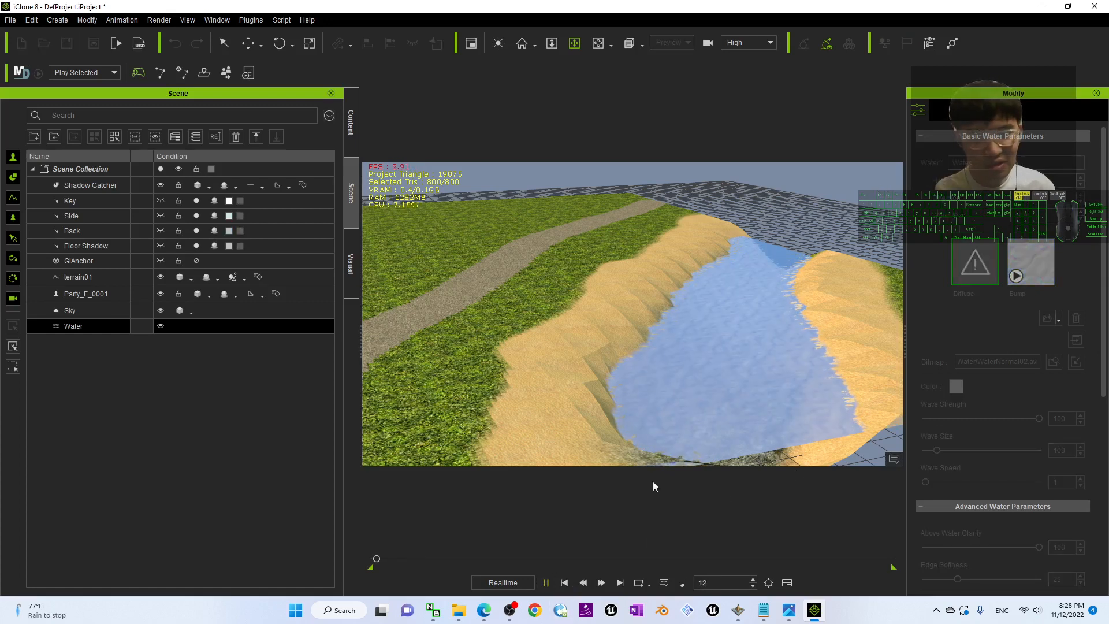
left_click(566, 584)
- Survey the terrain from the river to the hill and close in on Party_F_0001 at the mound
scroll(640, 361, "down", 5, "shift")
key("c")
left_click_drag(640, 361, 384, 304)
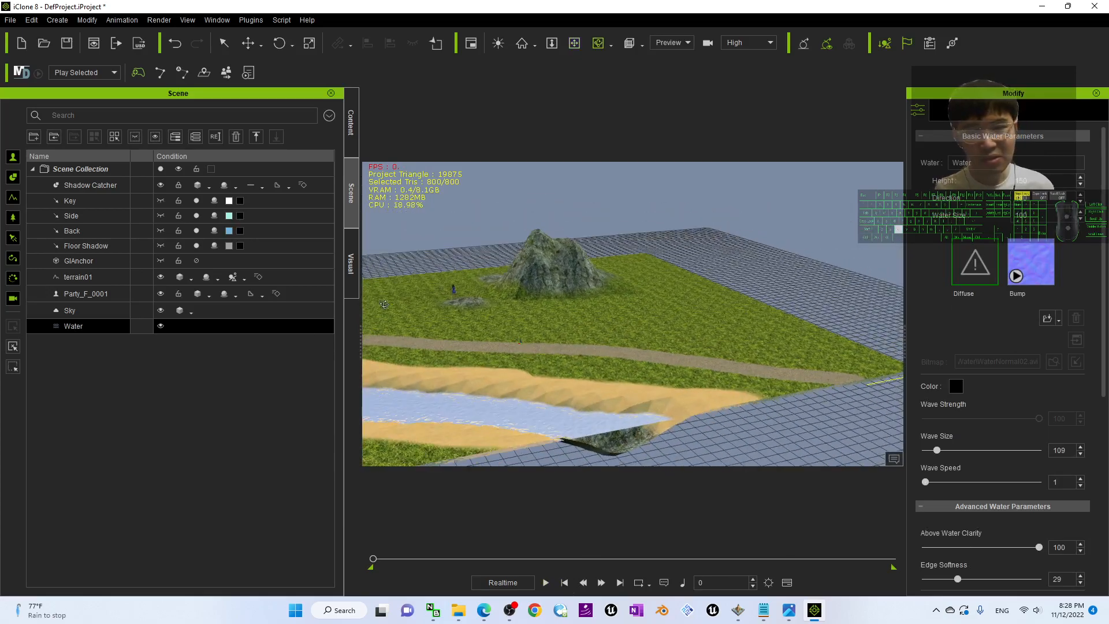
left_click_drag(546, 307, 768, 314)
key("x")
left_click_drag(537, 370, 674, 327)
scroll(605, 250, "up", 3, "shift")
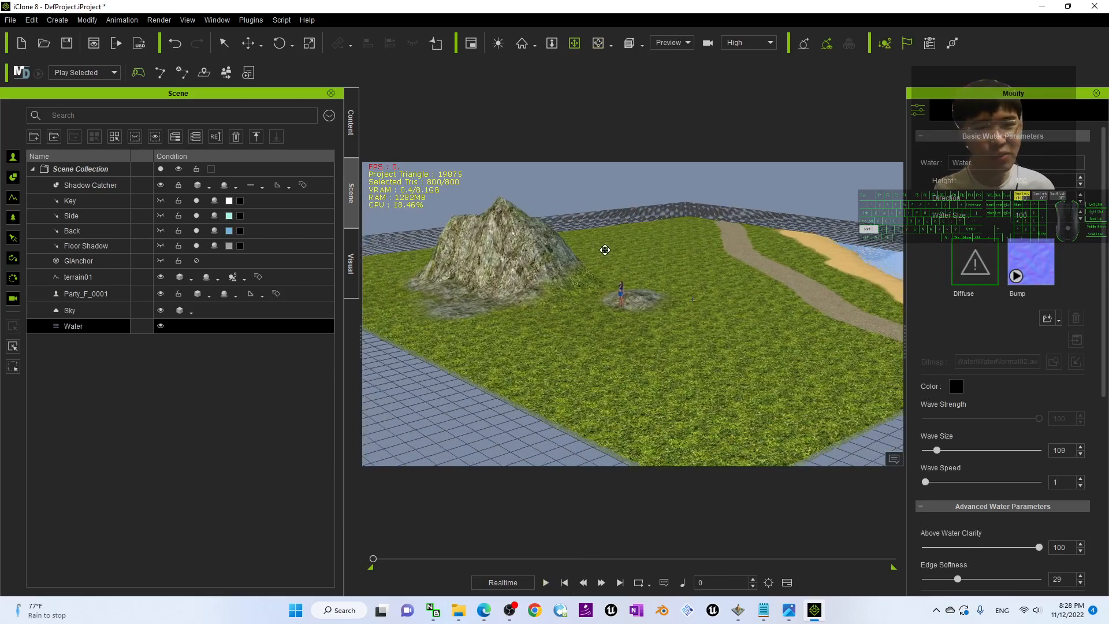
scroll(604, 250, "up", 15, "shift")
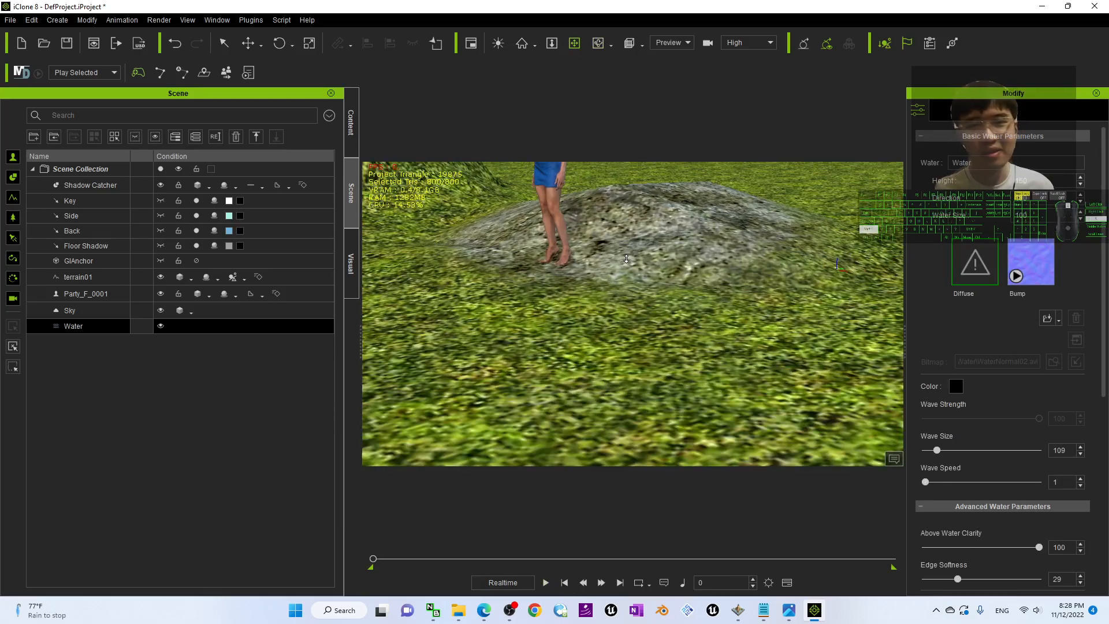
key("c")
left_click_drag(626, 259, 636, 326)
- Place the template trees Alaska Cedar, Banana Plant and Curly Palm on the terrain around the mound
left_click(350, 130)
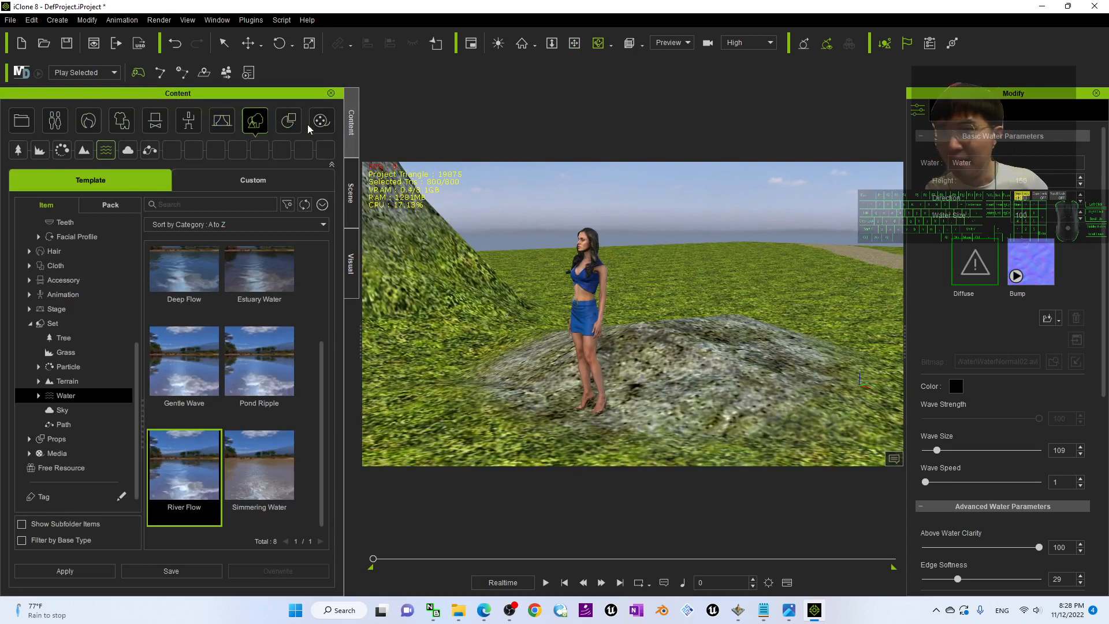
left_click(288, 122)
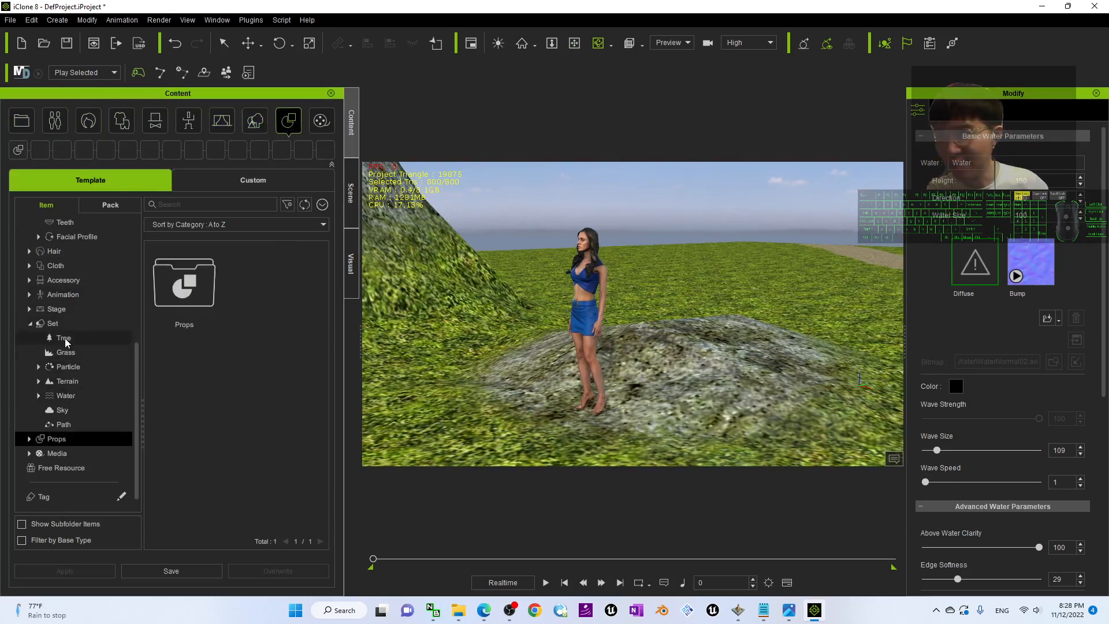
left_click(64, 337)
left_click_drag(184, 286, 660, 293)
left_click_drag(259, 398, 848, 303)
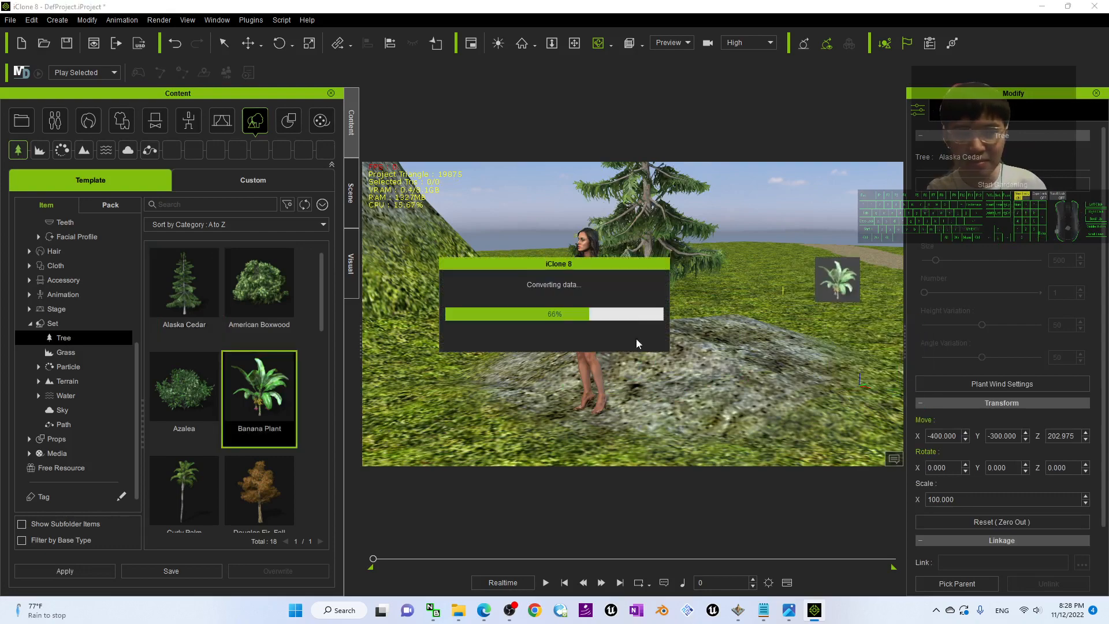
left_click_drag(183, 486, 771, 340)
- Move the Curly Palm off the mound to about X 1176, Y -1185 and lower it to about Z 221
scroll(771, 339, "down", 7)
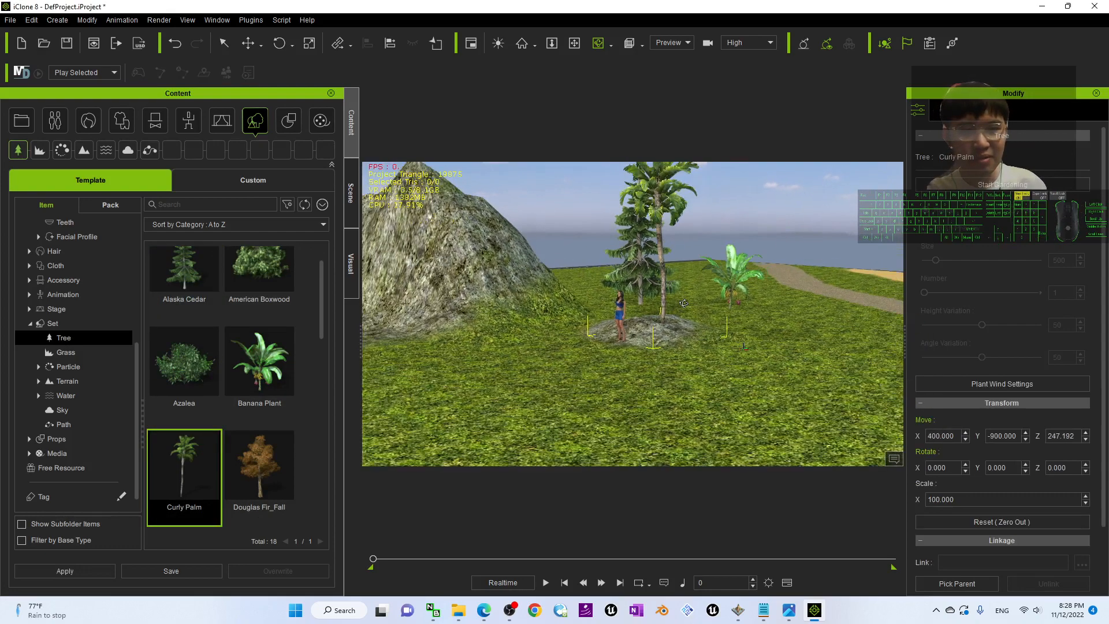
scroll(683, 304, "down", 1)
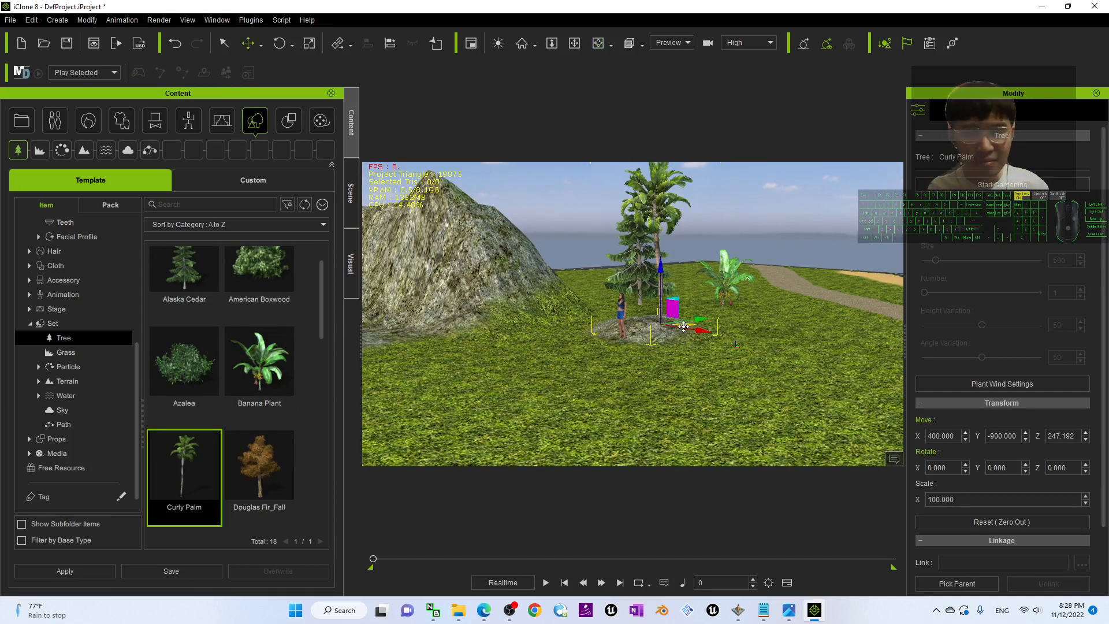
left_click_drag(683, 326, 800, 361)
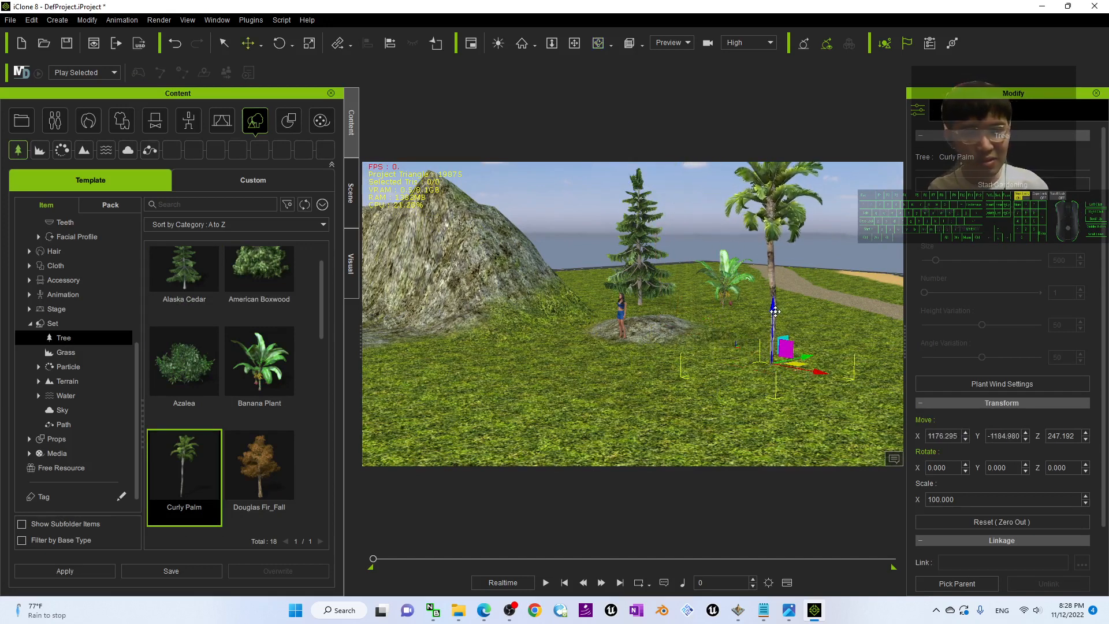
left_click_drag(775, 312, 776, 321)
scroll(776, 322, "up", 4)
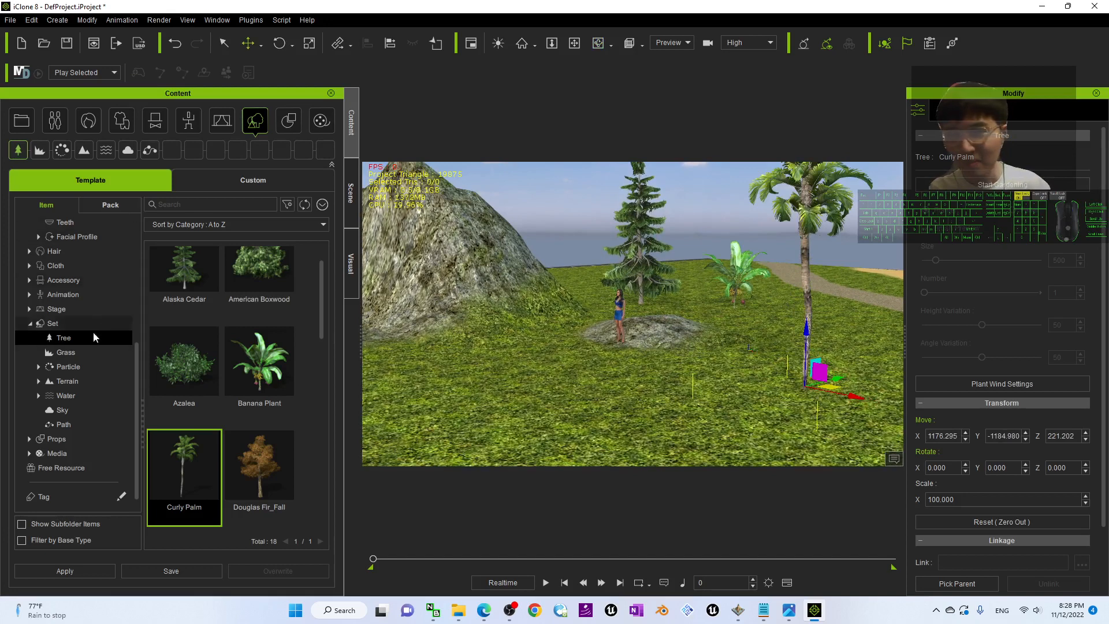
- Add the template Bush from the Grass library to the scene and start gardening
left_click(80, 352)
double_click(197, 403)
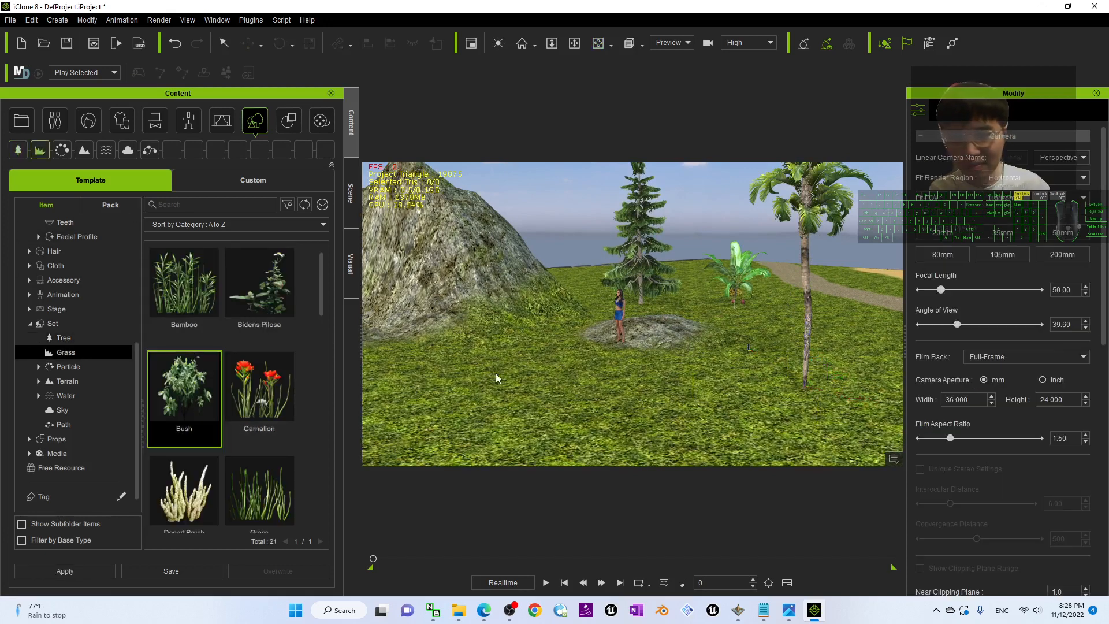
left_click_drag(191, 398, 507, 356)
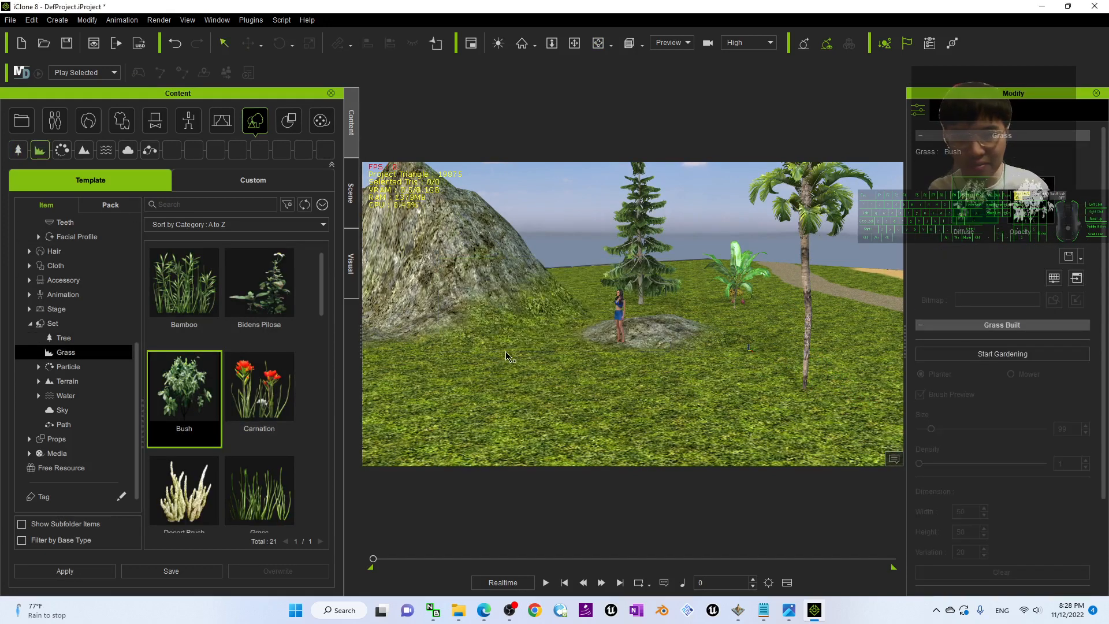
left_click(1002, 354)
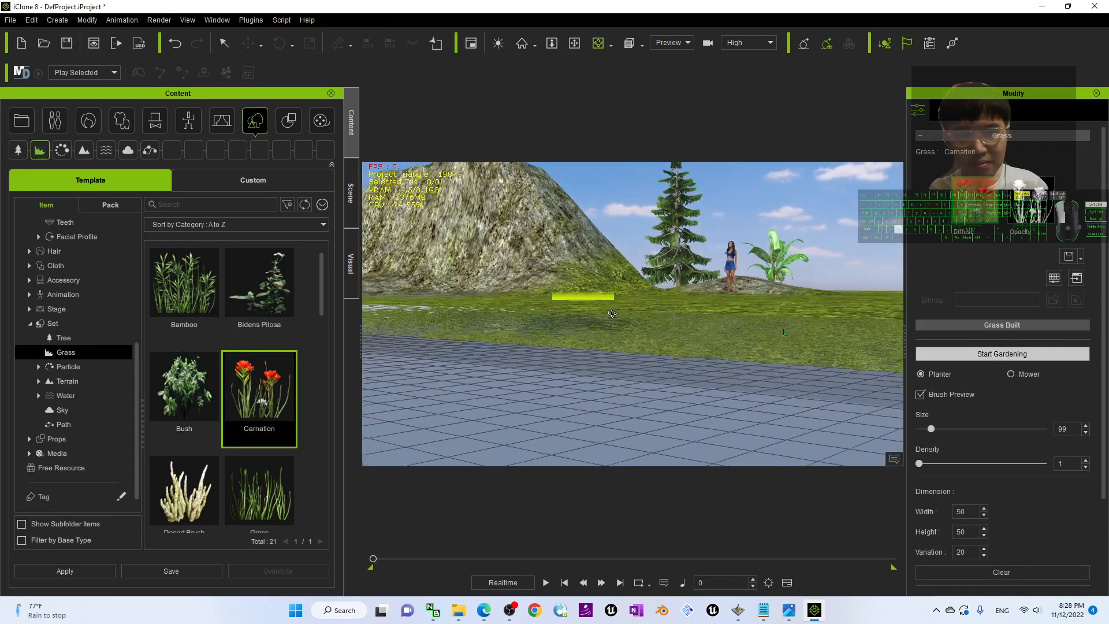
- Look over the terrain for planted carnations, and switch the Carnation grass's visibility off and on
middle_click_drag(601, 399, 572, 350)
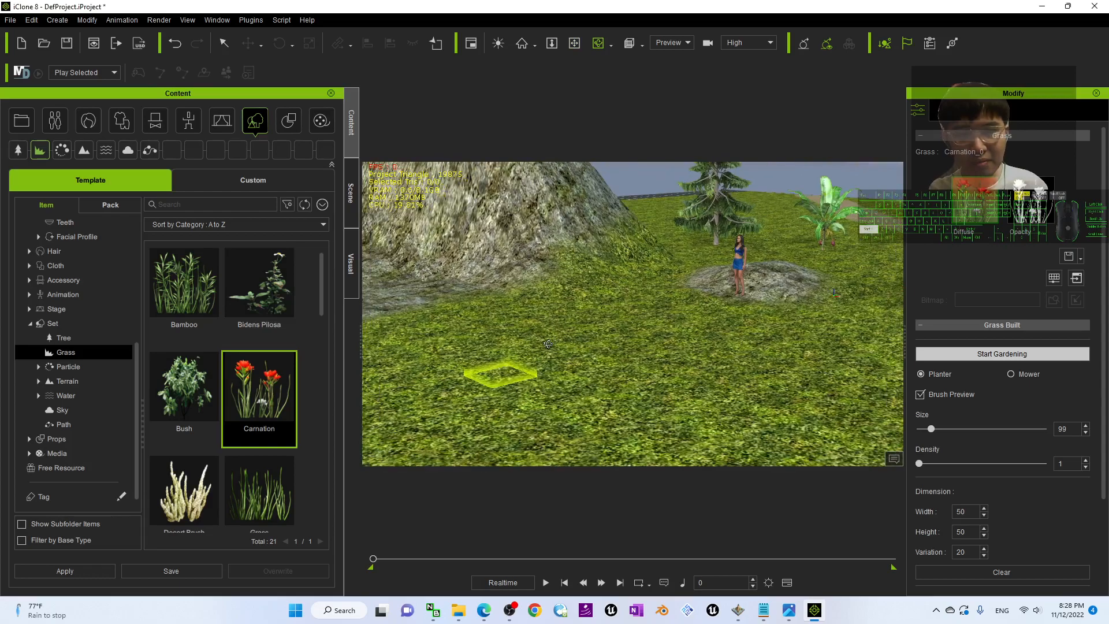
middle_click_drag(654, 357, 670, 385)
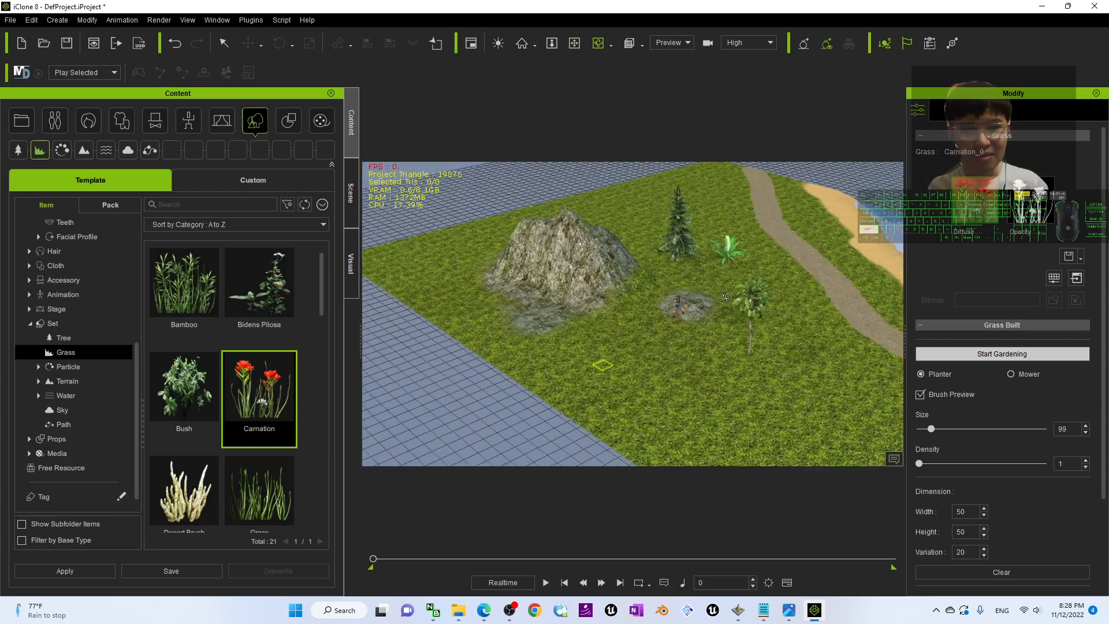
middle_click_drag(735, 261, 637, 326)
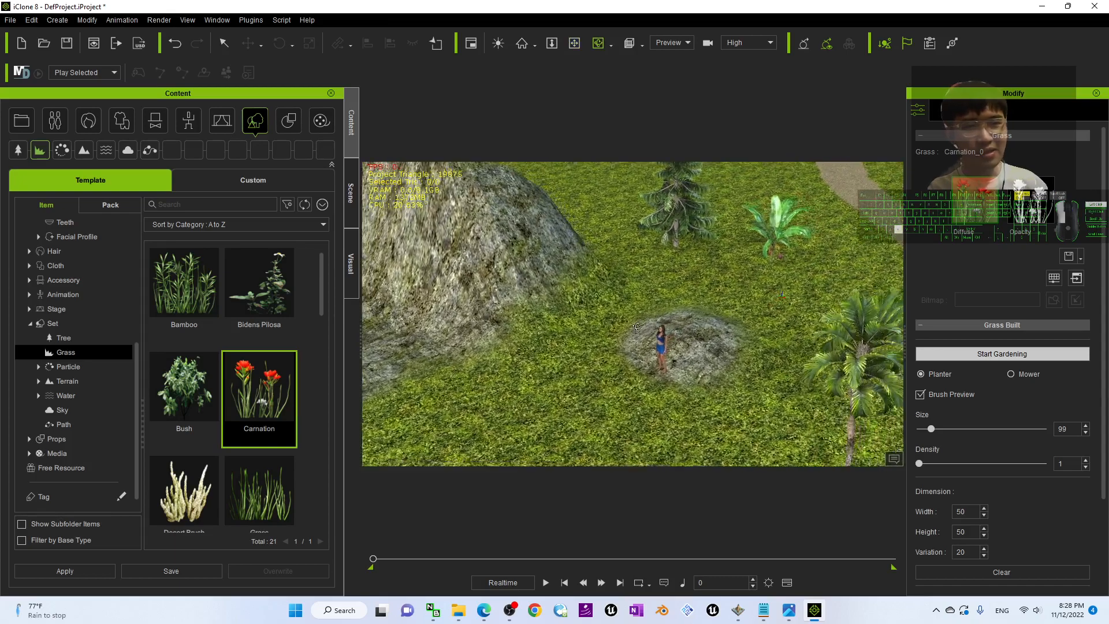
left_click(350, 195)
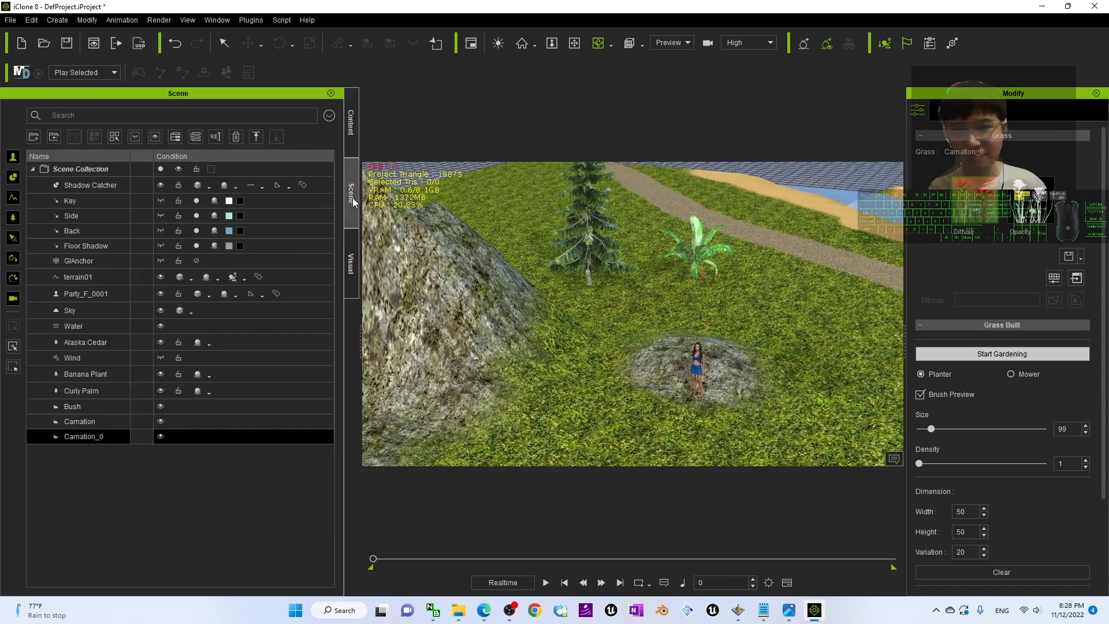
left_click(89, 422)
left_click(88, 437)
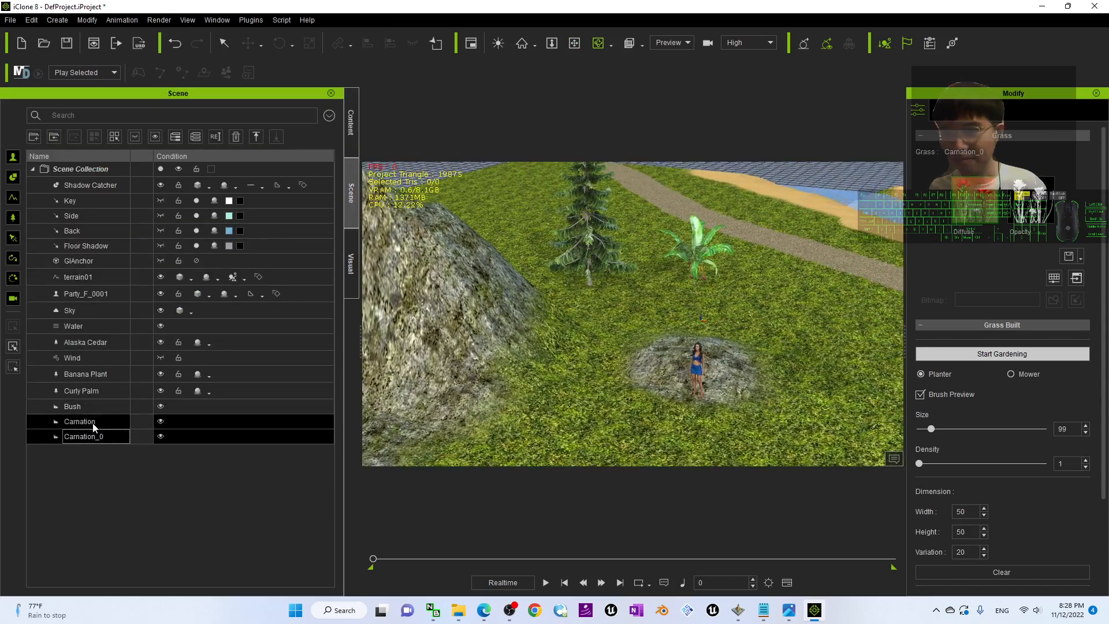
left_click(93, 423)
left_click(160, 421)
left_click(161, 421)
- Inspect the ground, trees, mound and hill around Party_F_0001 from low angles and from the opposite side
scroll(677, 296, "up", 2, "shift")
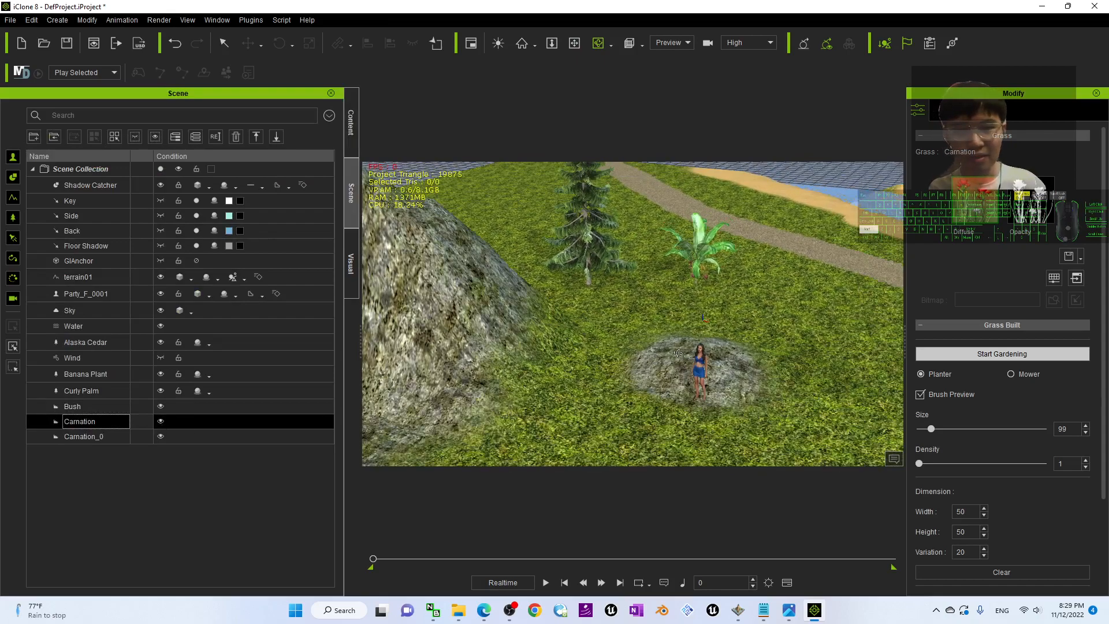
key("x")
left_click_drag(678, 353, 686, 345)
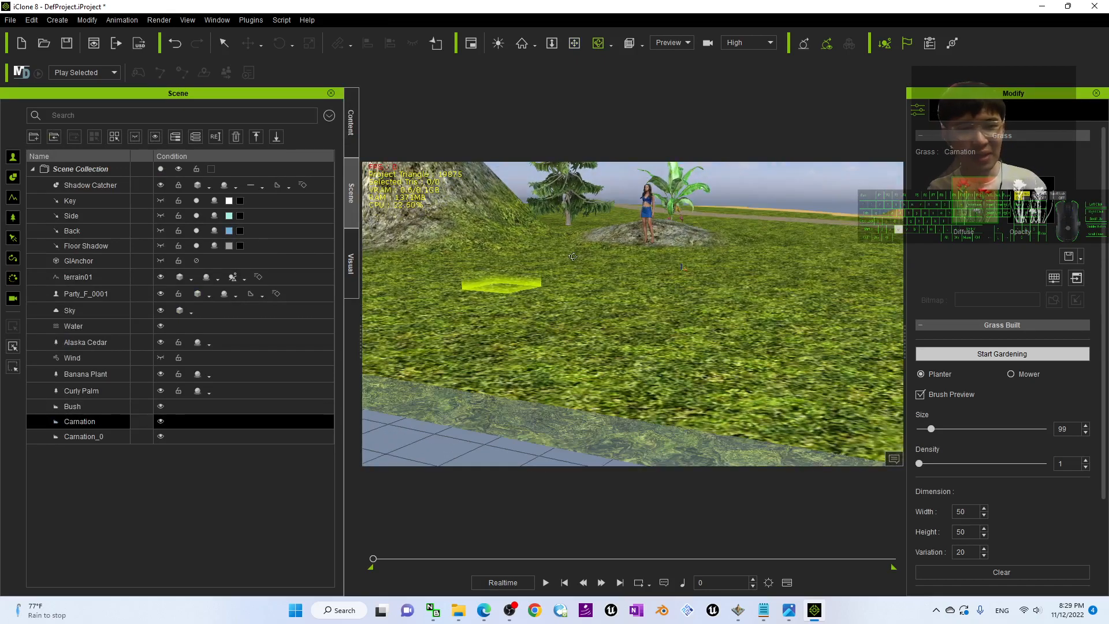
left_click_drag(573, 256, 640, 301)
left_click_drag(708, 227, 645, 385)
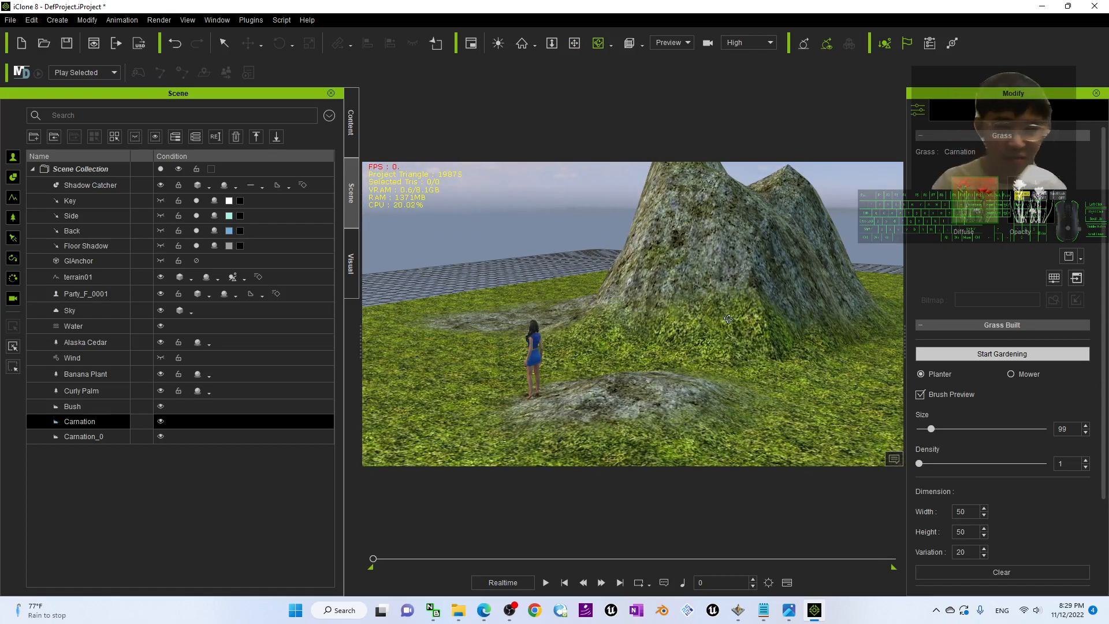
- Switch to the cover.jpg image in the photo viewer and return to iClone 8
left_click(789, 610)
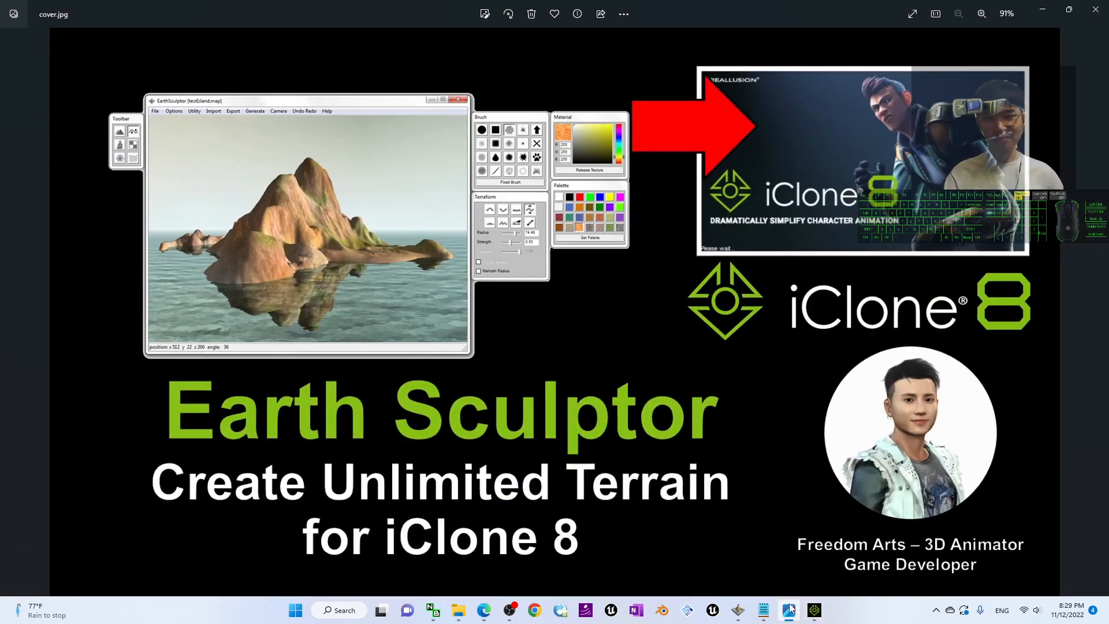
left_click(791, 610)
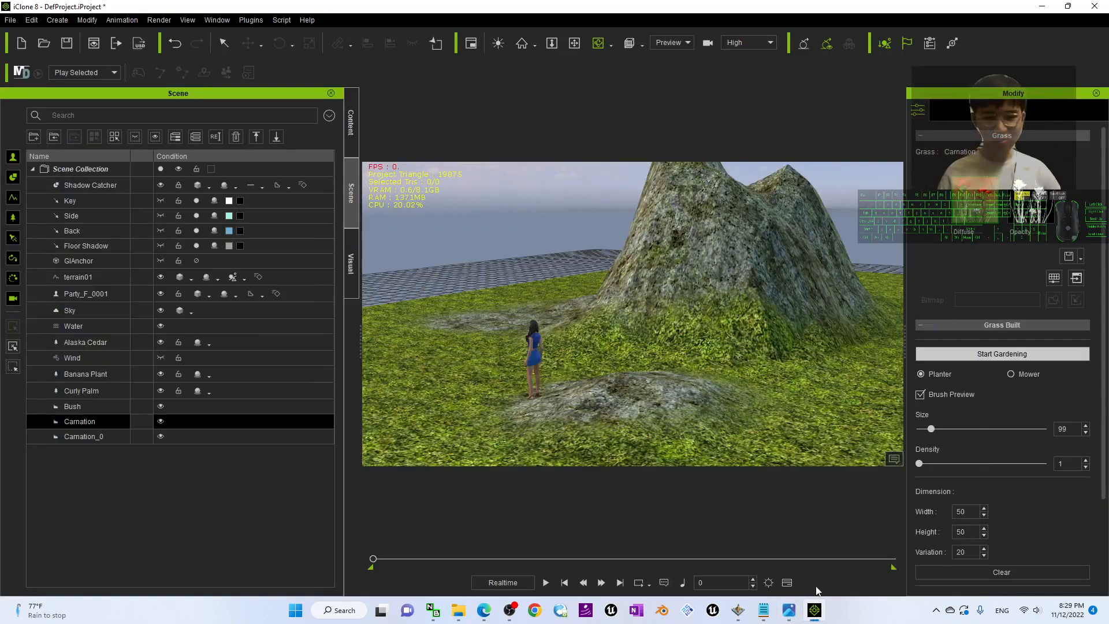
- Look at the cover.jpg image again in the photo viewer and go back to the iClone 8 scene
left_click(789, 610)
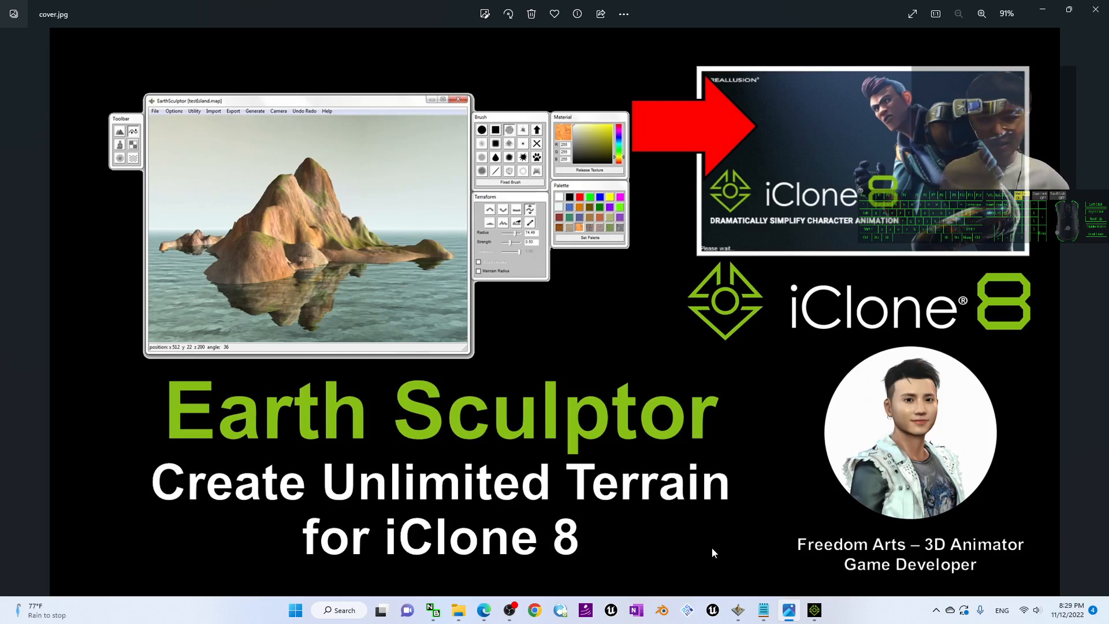
left_click(815, 609)
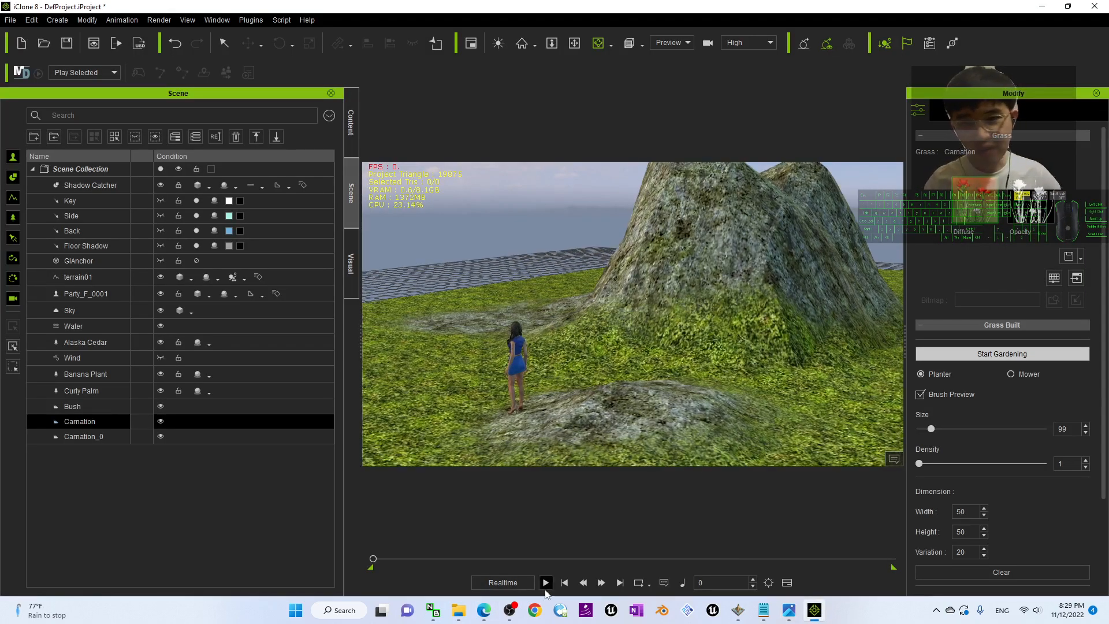
- Play the scene briefly, reset it to the first frame, and view the terrain around Party_F_0001 from farther away
left_click(546, 583)
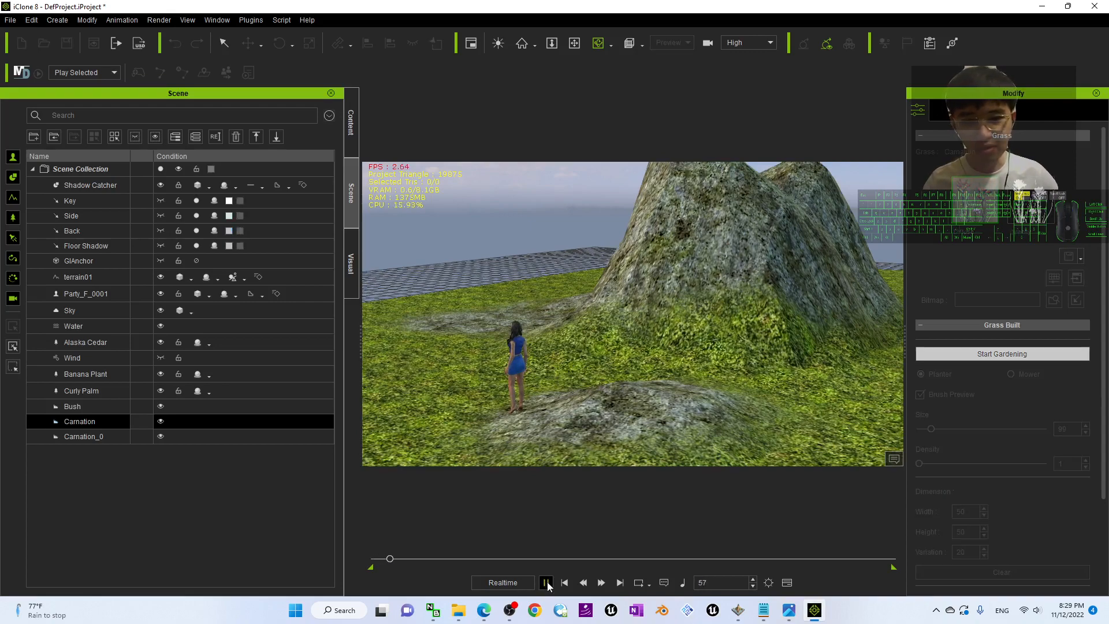
left_click(564, 587)
scroll(667, 397, "down", 5)
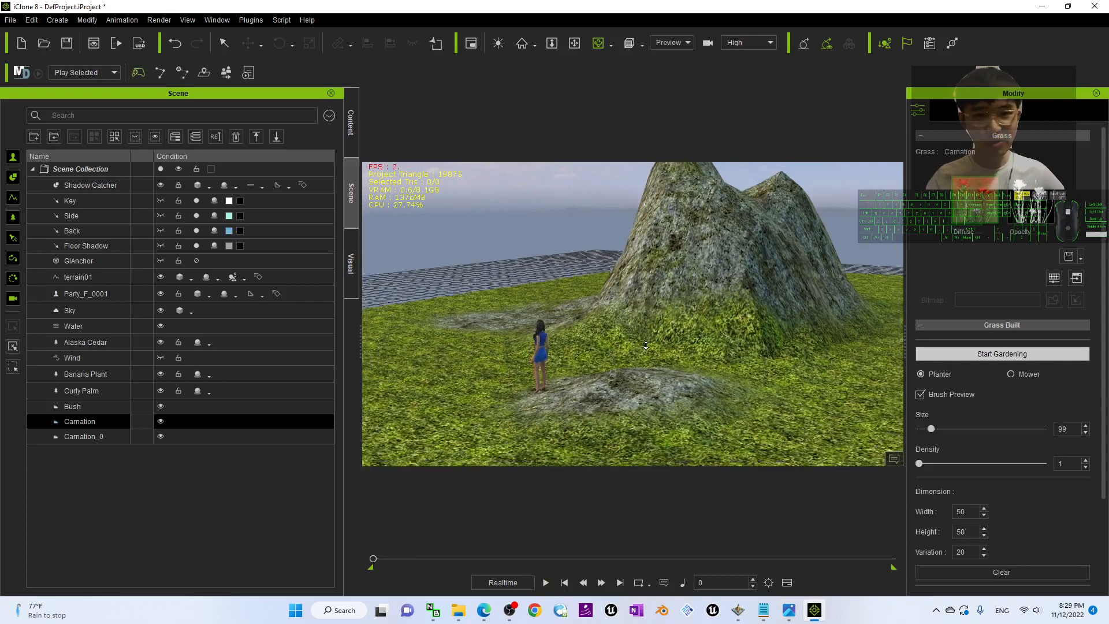
key("x")
left_click_drag(669, 398, 563, 218)
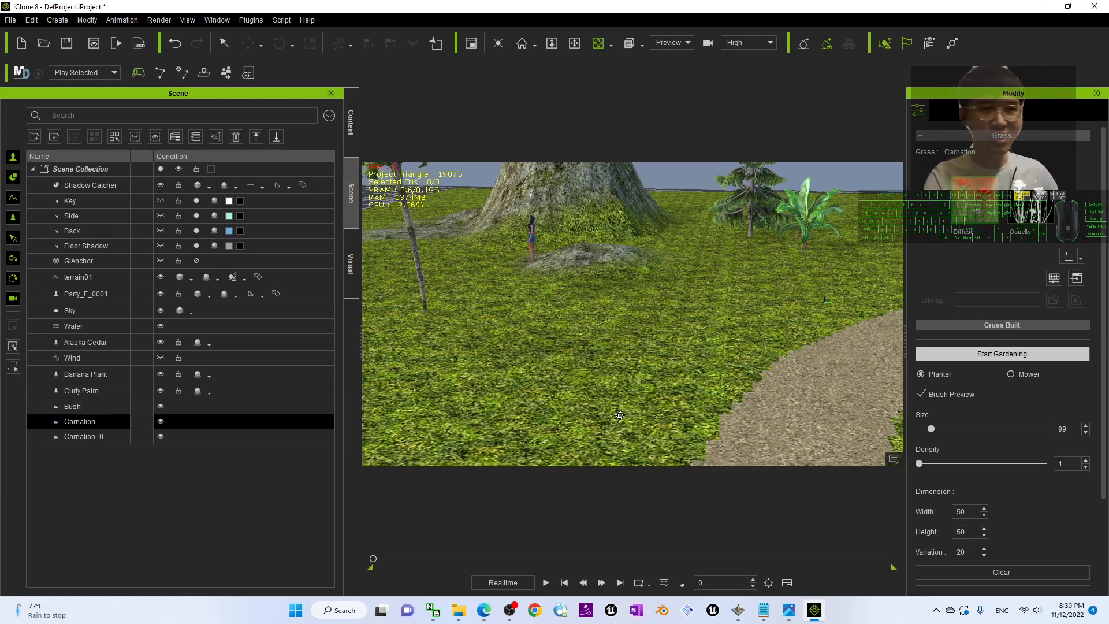
left_click(509, 610)
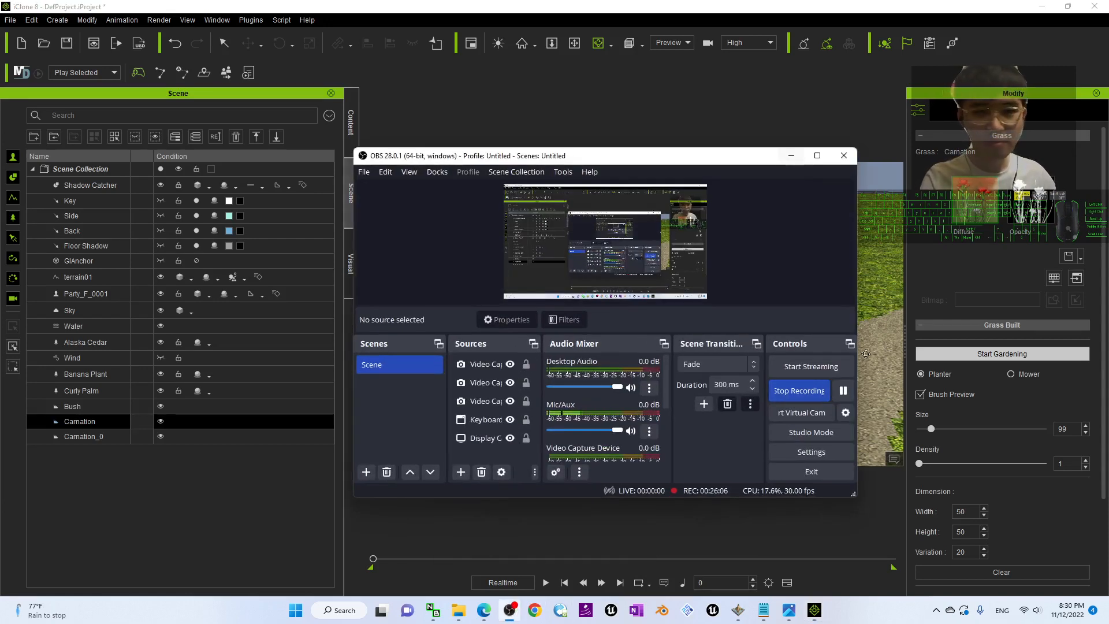